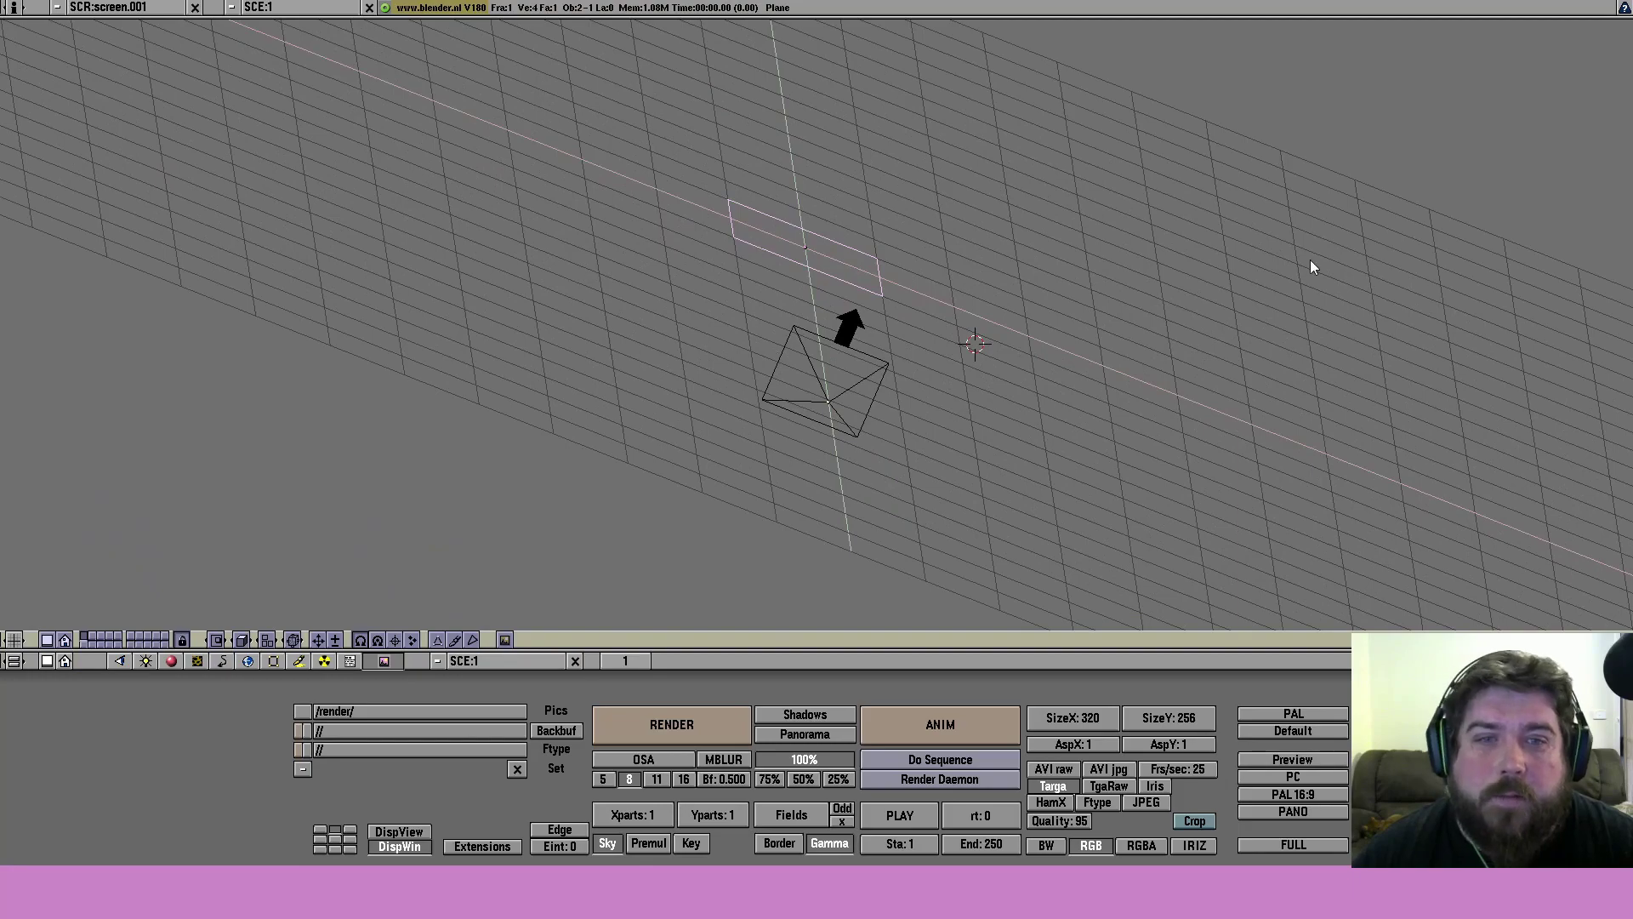
# - Try to move the plane across the grid in an angled perspective view
pyautogui.moveTo(1310, 267); pyautogui.dragTo(1005, 328, button='middle')
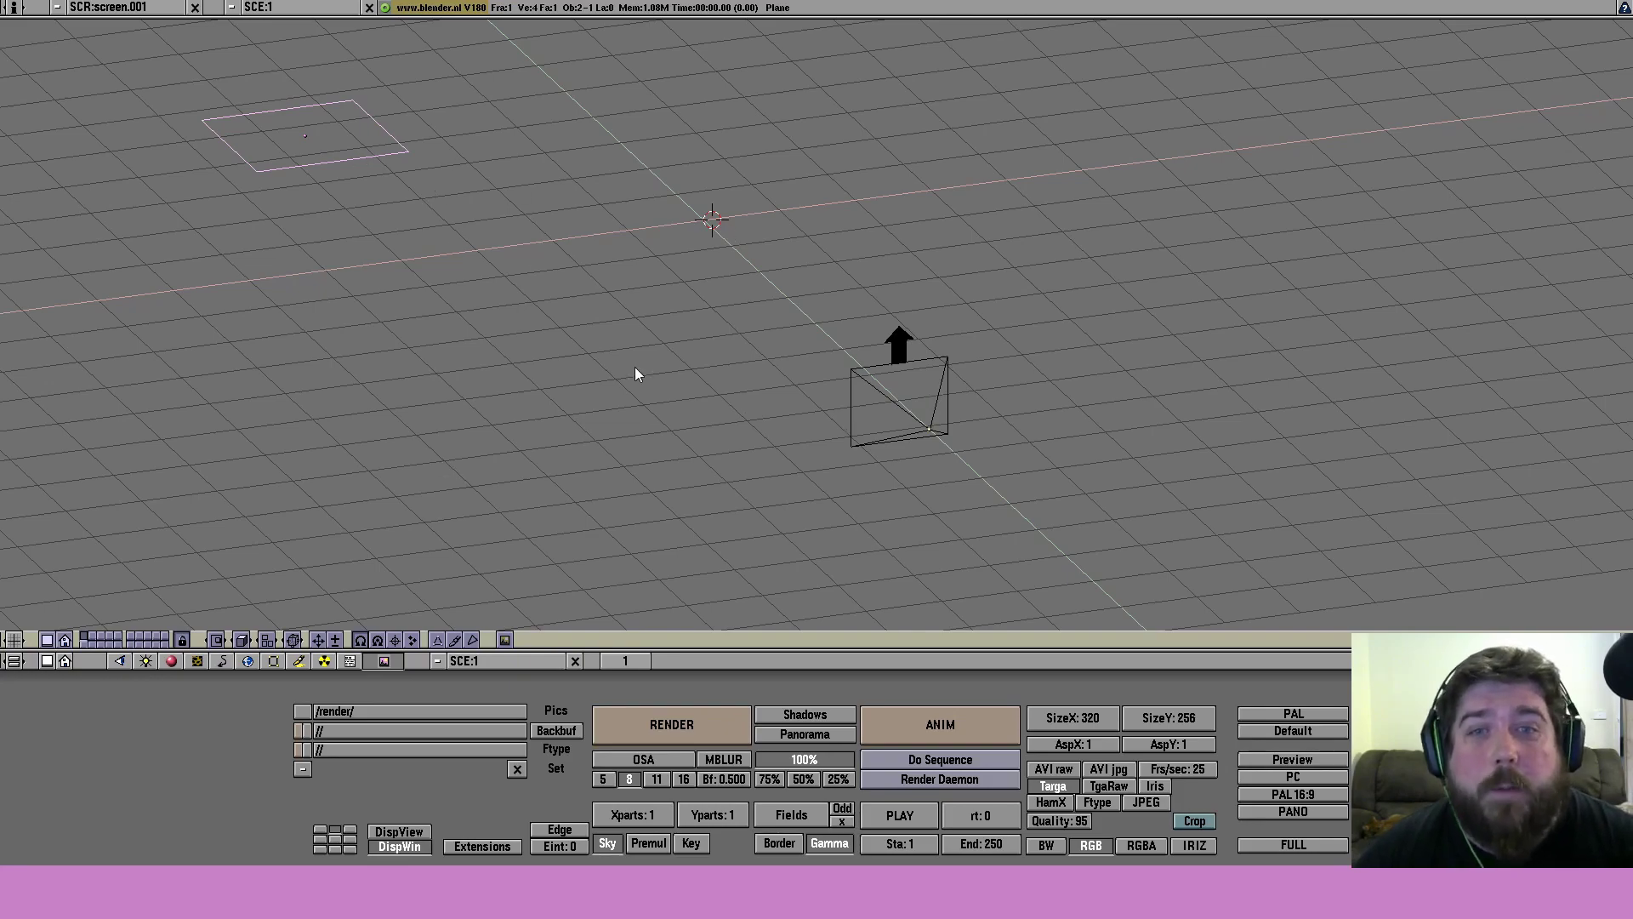
pyautogui.moveTo(634, 371); pyautogui.dragTo(765, 212, button='middle')
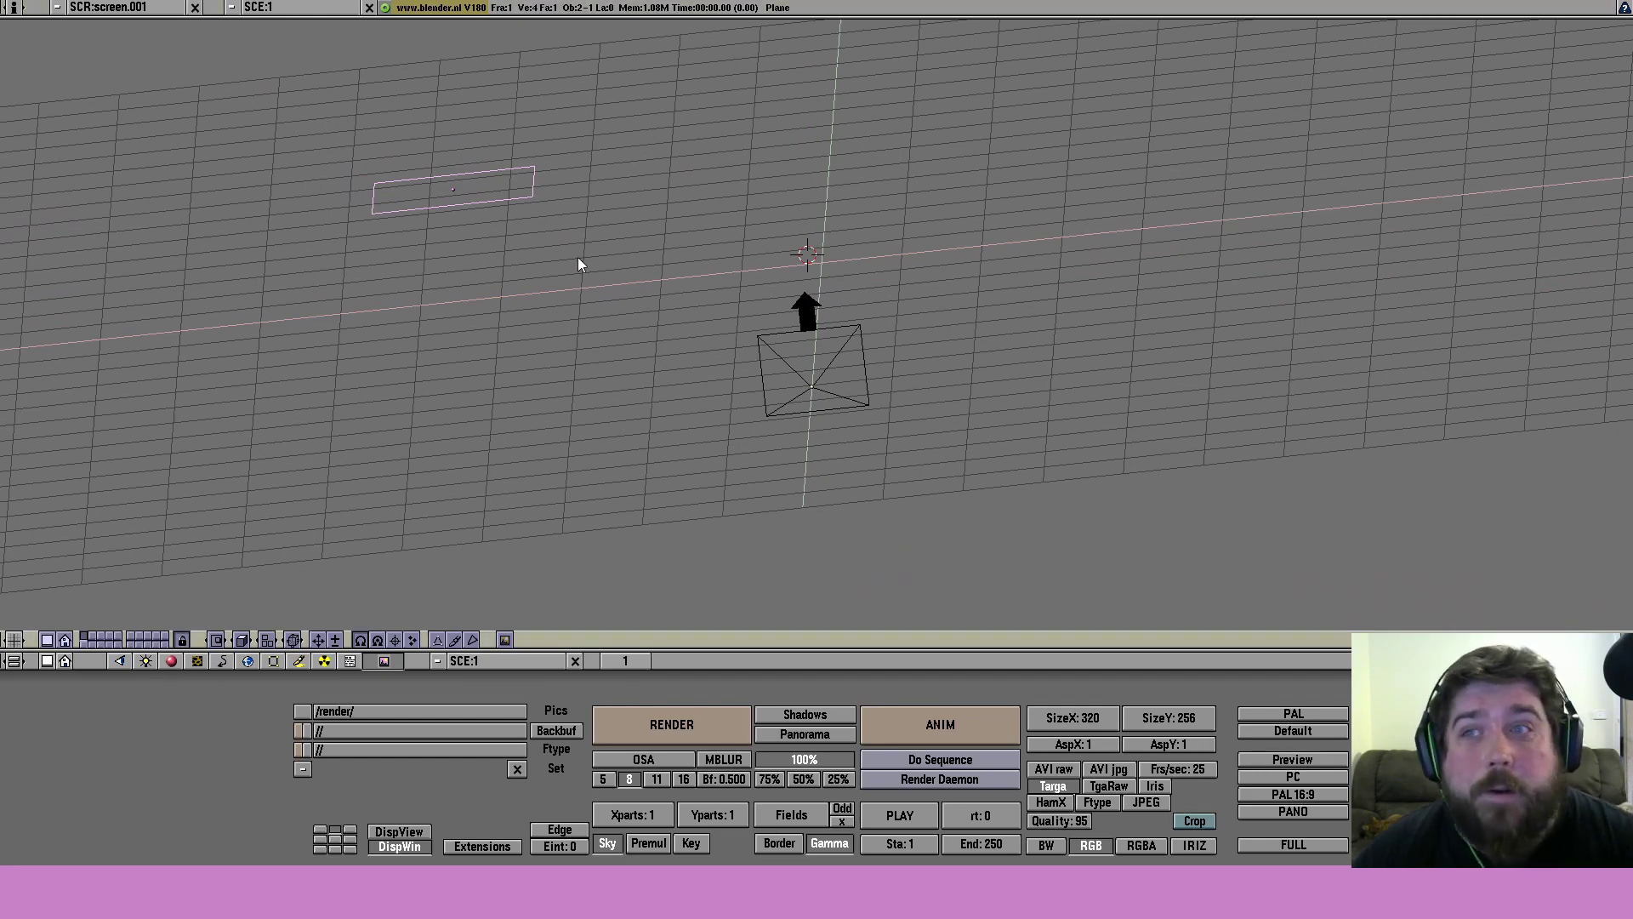
pyautogui.moveTo(1168, 497); pyautogui.dragTo(443, 149, button='middle')
pyautogui.press('g')
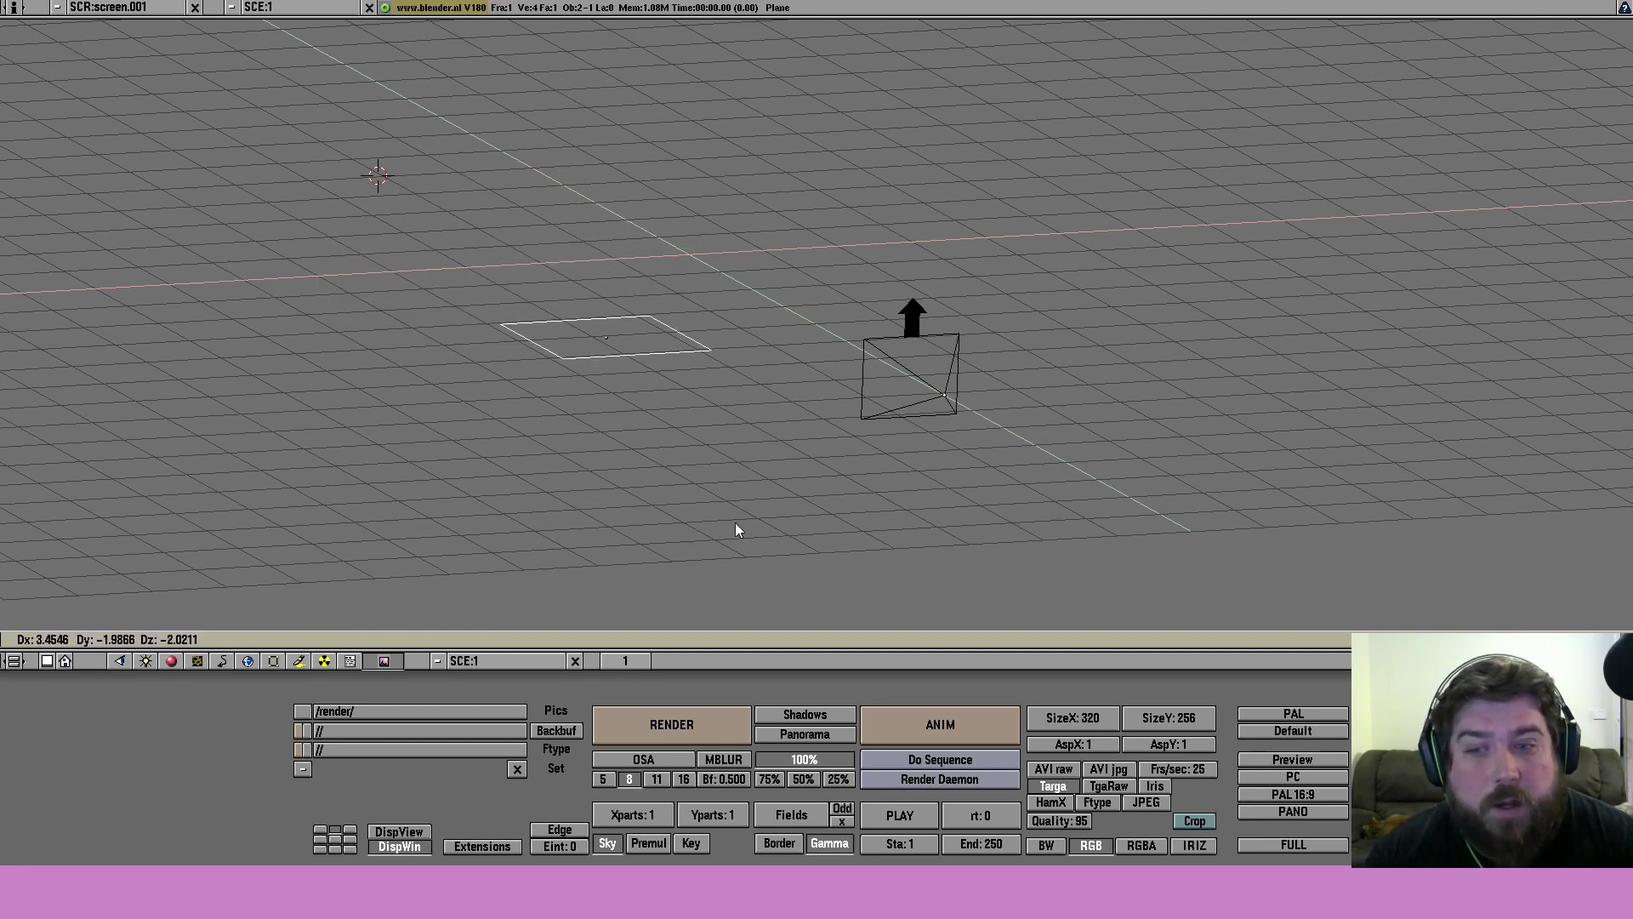
pyautogui.click(813, 444)
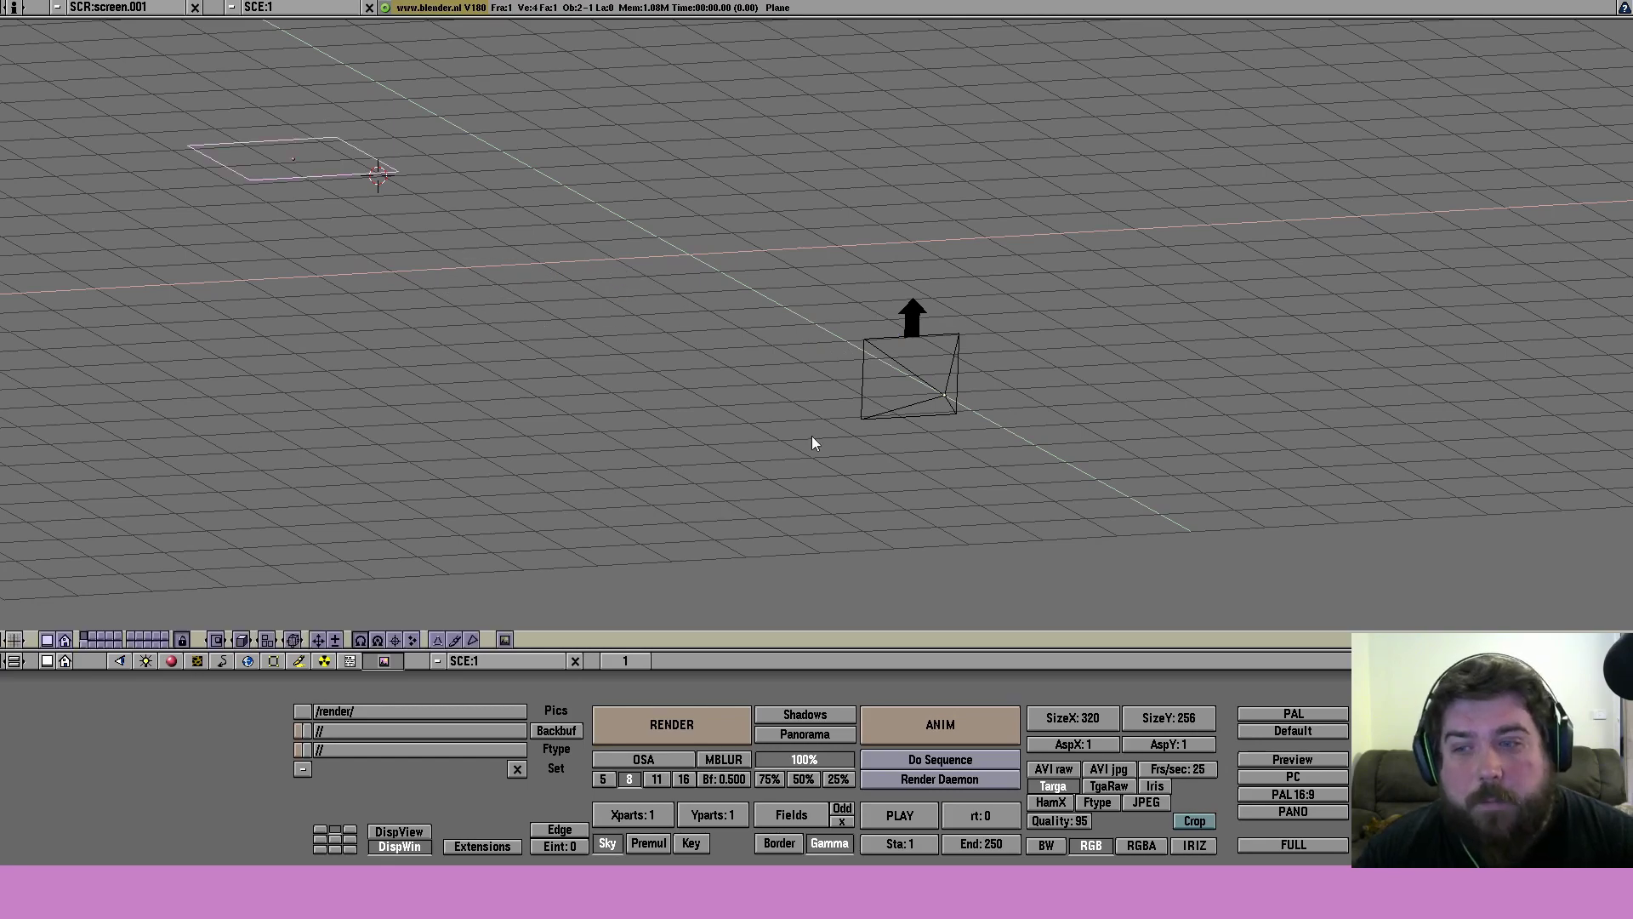
pyautogui.press('n')
pyautogui.moveTo(813, 444); pyautogui.dragTo(452, 157, button='middle')
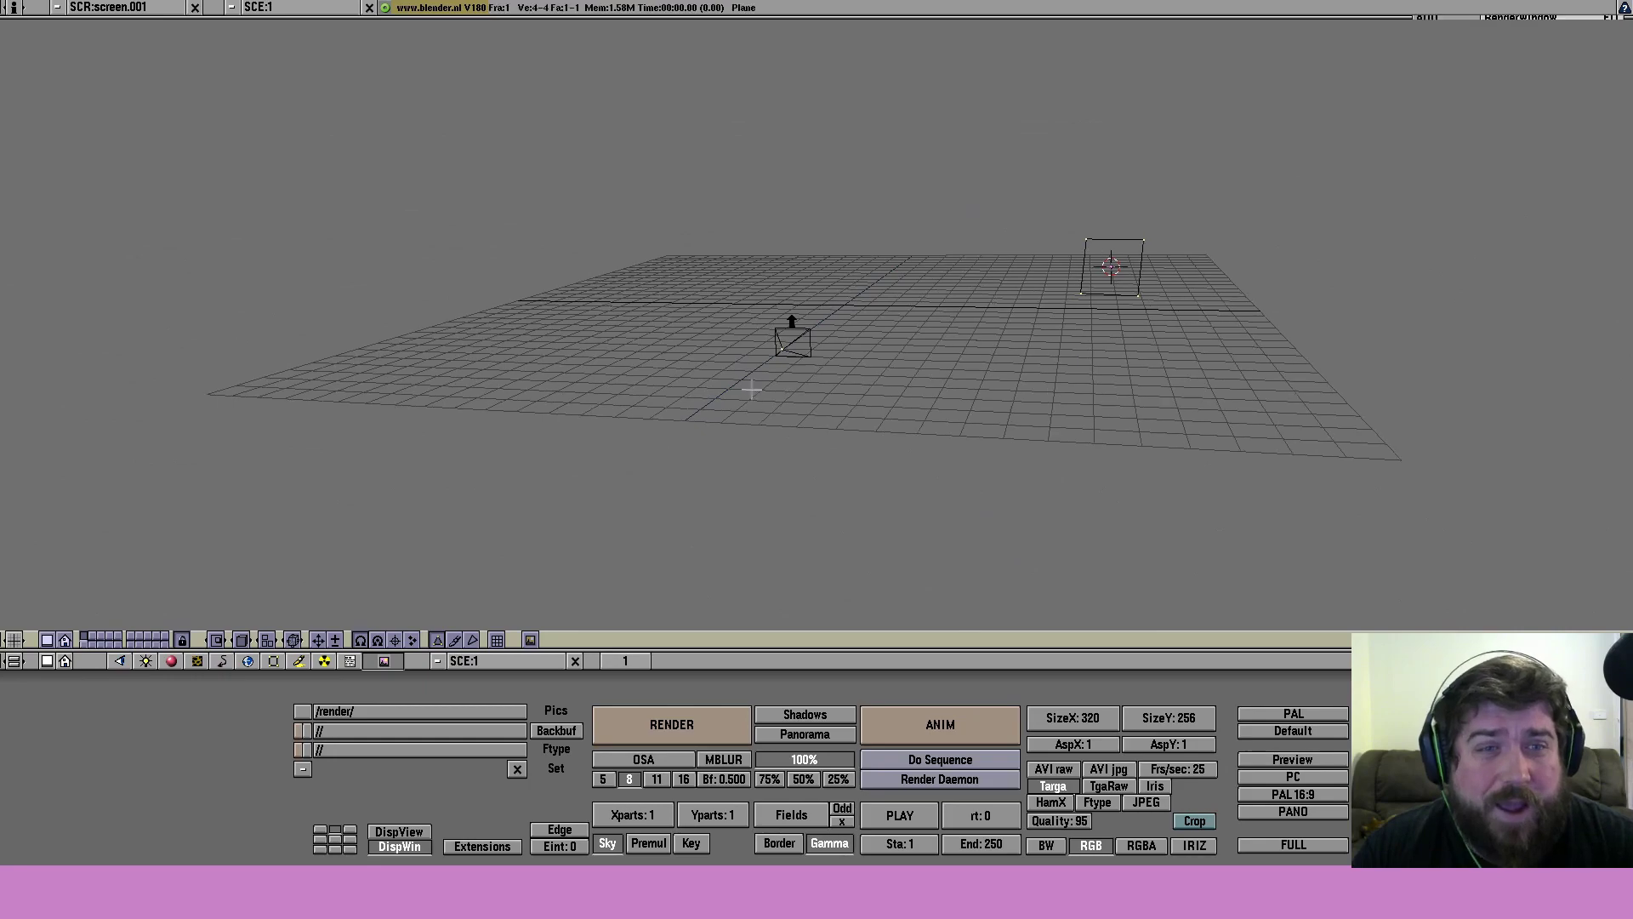
pyautogui.keyDown('ctrl'); pyautogui.moveTo(755, 386); pyautogui.dragTo(871, 376, button='middle'); pyautogui.keyUp('ctrl')
pyautogui.keyDown('ctrl'); pyautogui.moveTo(954, 502); pyautogui.dragTo(1007, 602, button='middle'); pyautogui.keyUp('ctrl')
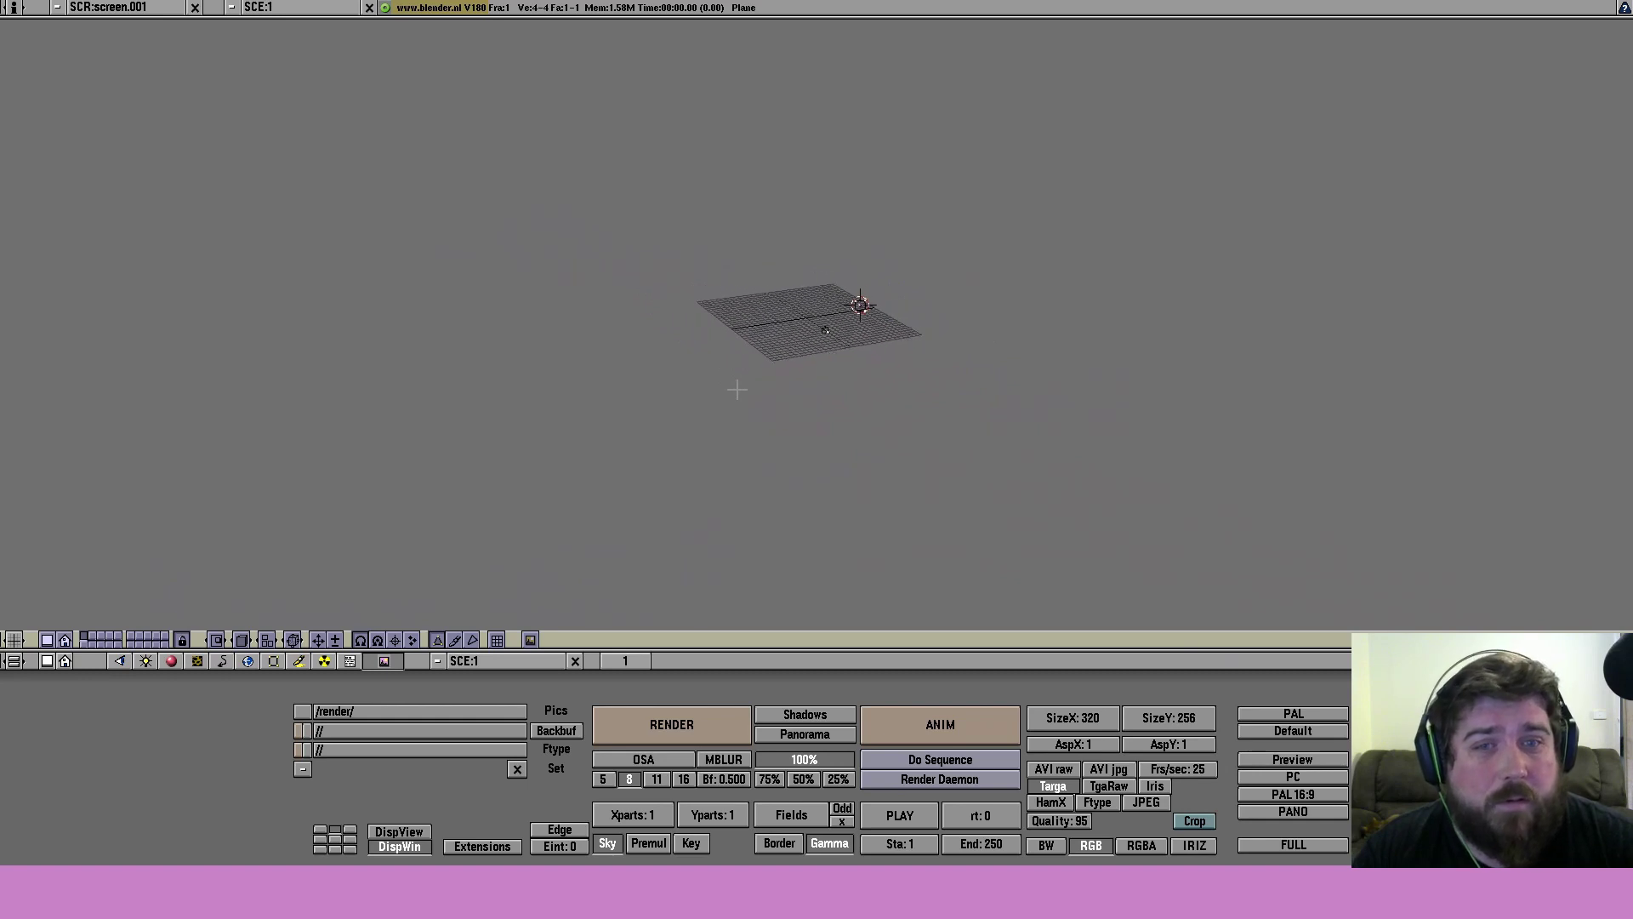
pyautogui.keyDown('ctrl'); pyautogui.moveTo(737, 390); pyautogui.dragTo(740, 409, button='middle'); pyautogui.keyUp('ctrl')
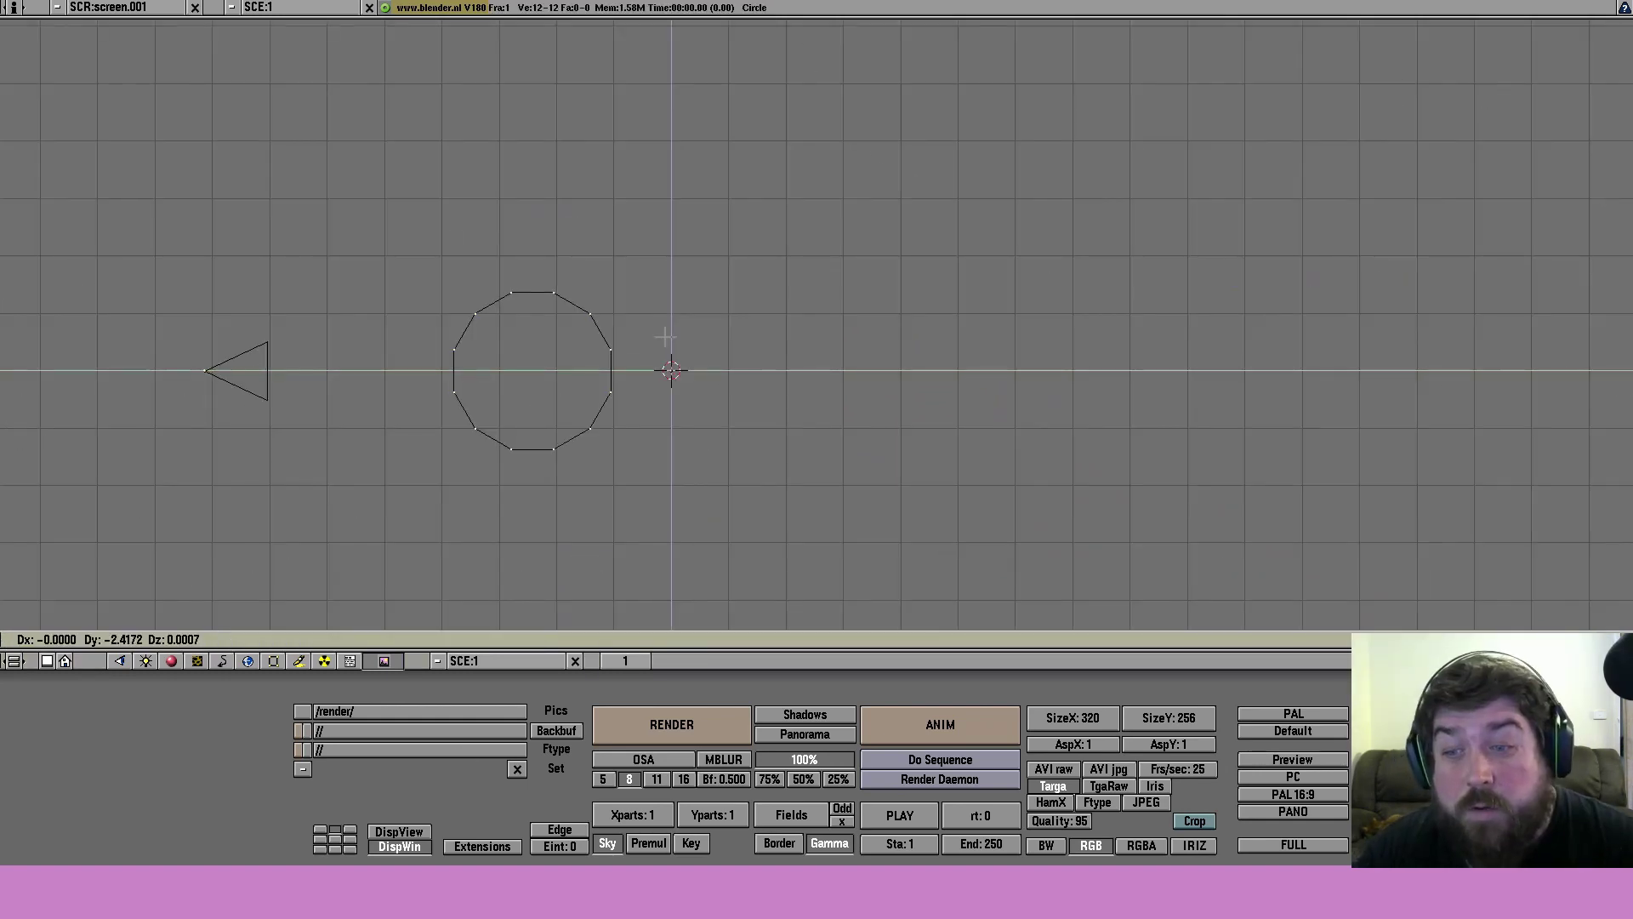
# - Place the circle about 2.42 units from the 3D cursor along the Y axis and spin it 360 degrees in 16 steps
pyautogui.click(664, 337)
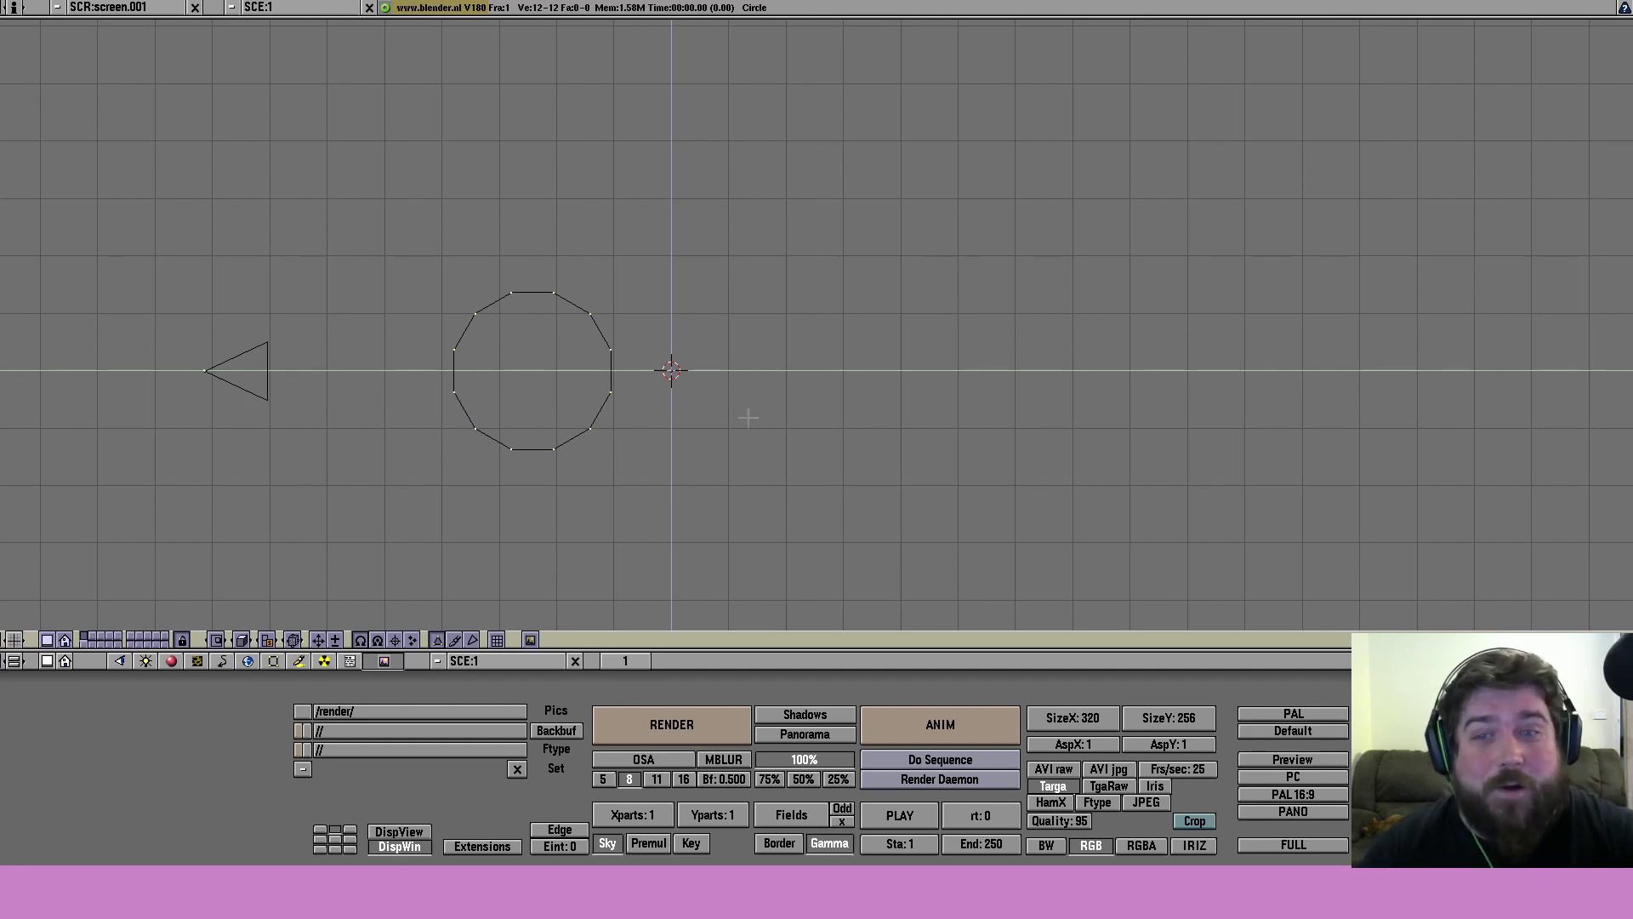
pyautogui.press('F9')
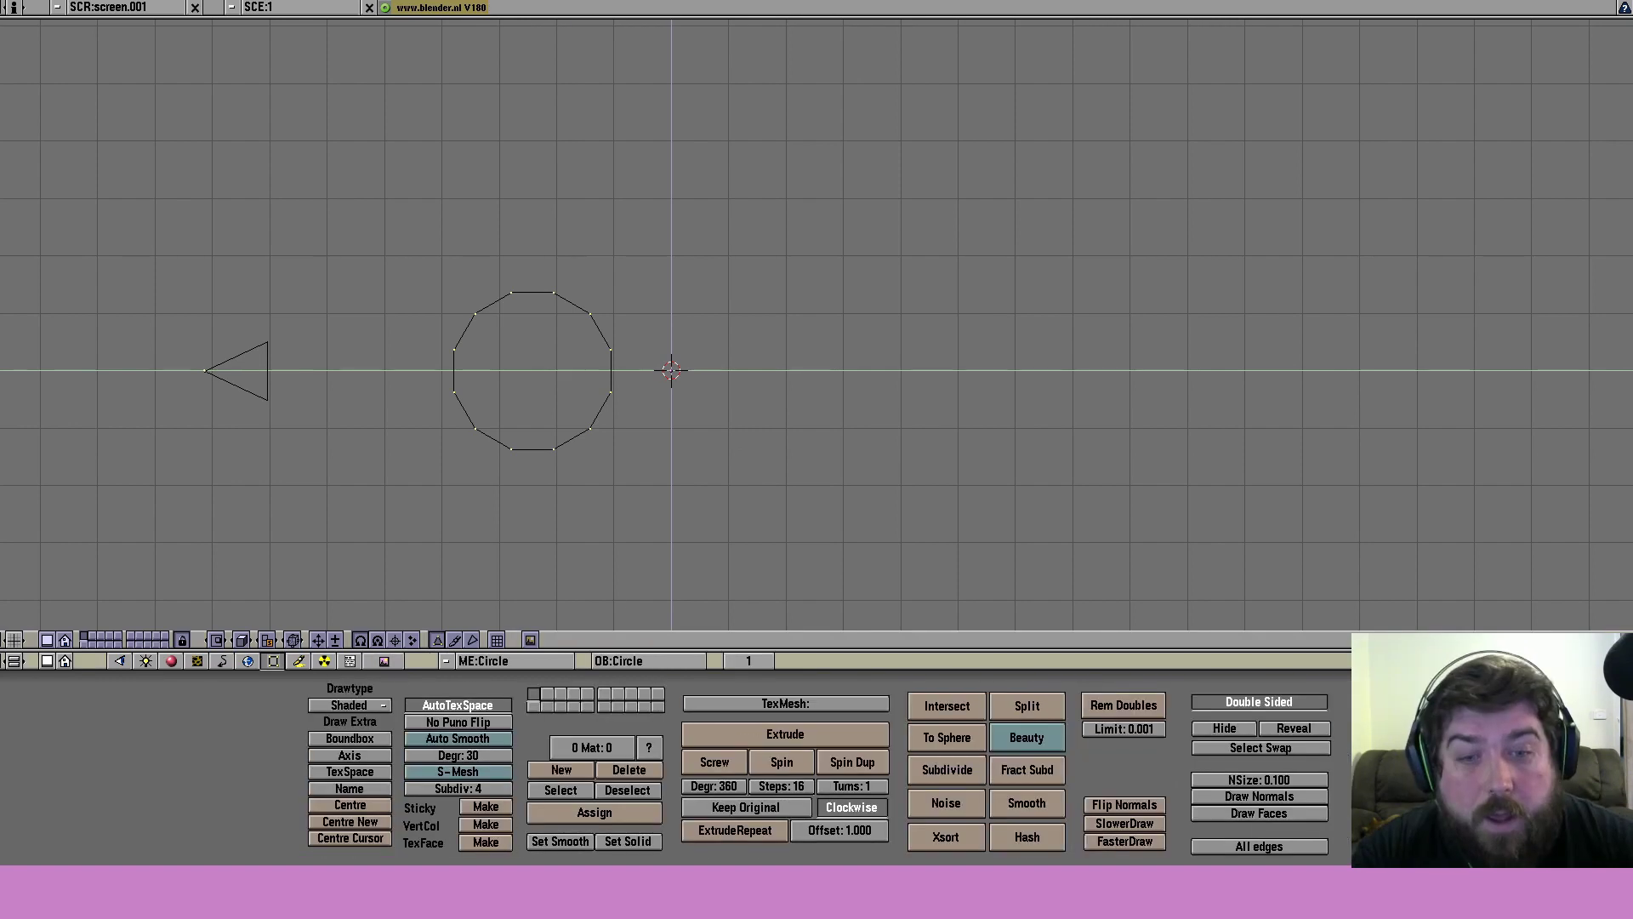
pyautogui.click(778, 756)
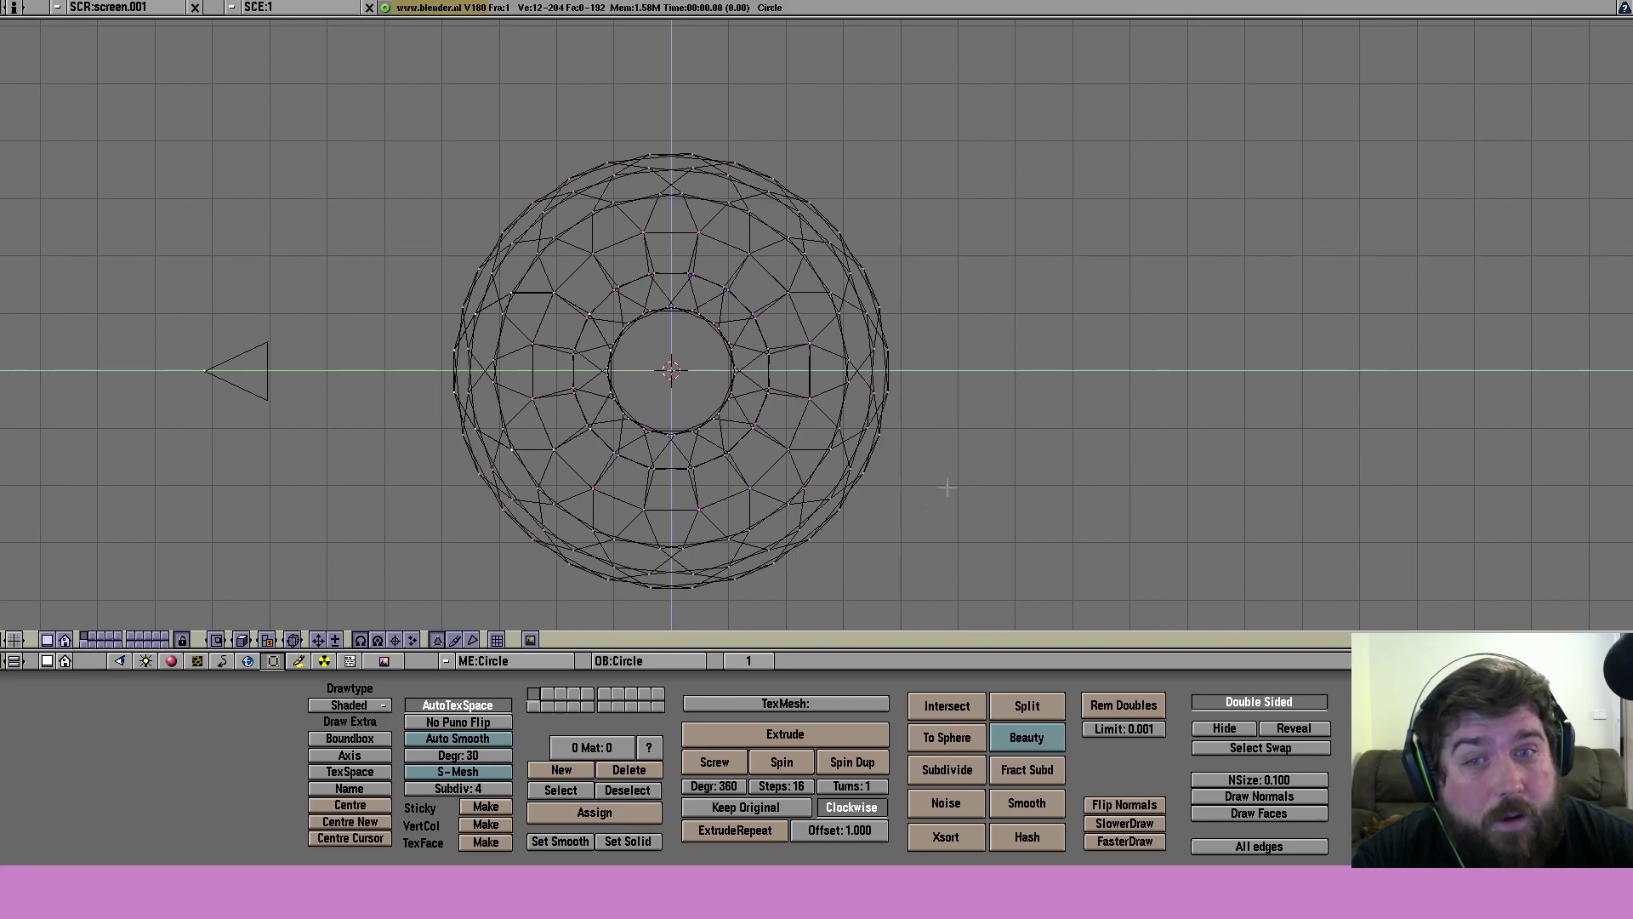
# - Examine the spun mesh from several angles in both wireframe and solid shading
pyautogui.moveTo(946, 488); pyautogui.dragTo(302, 289, button='middle')
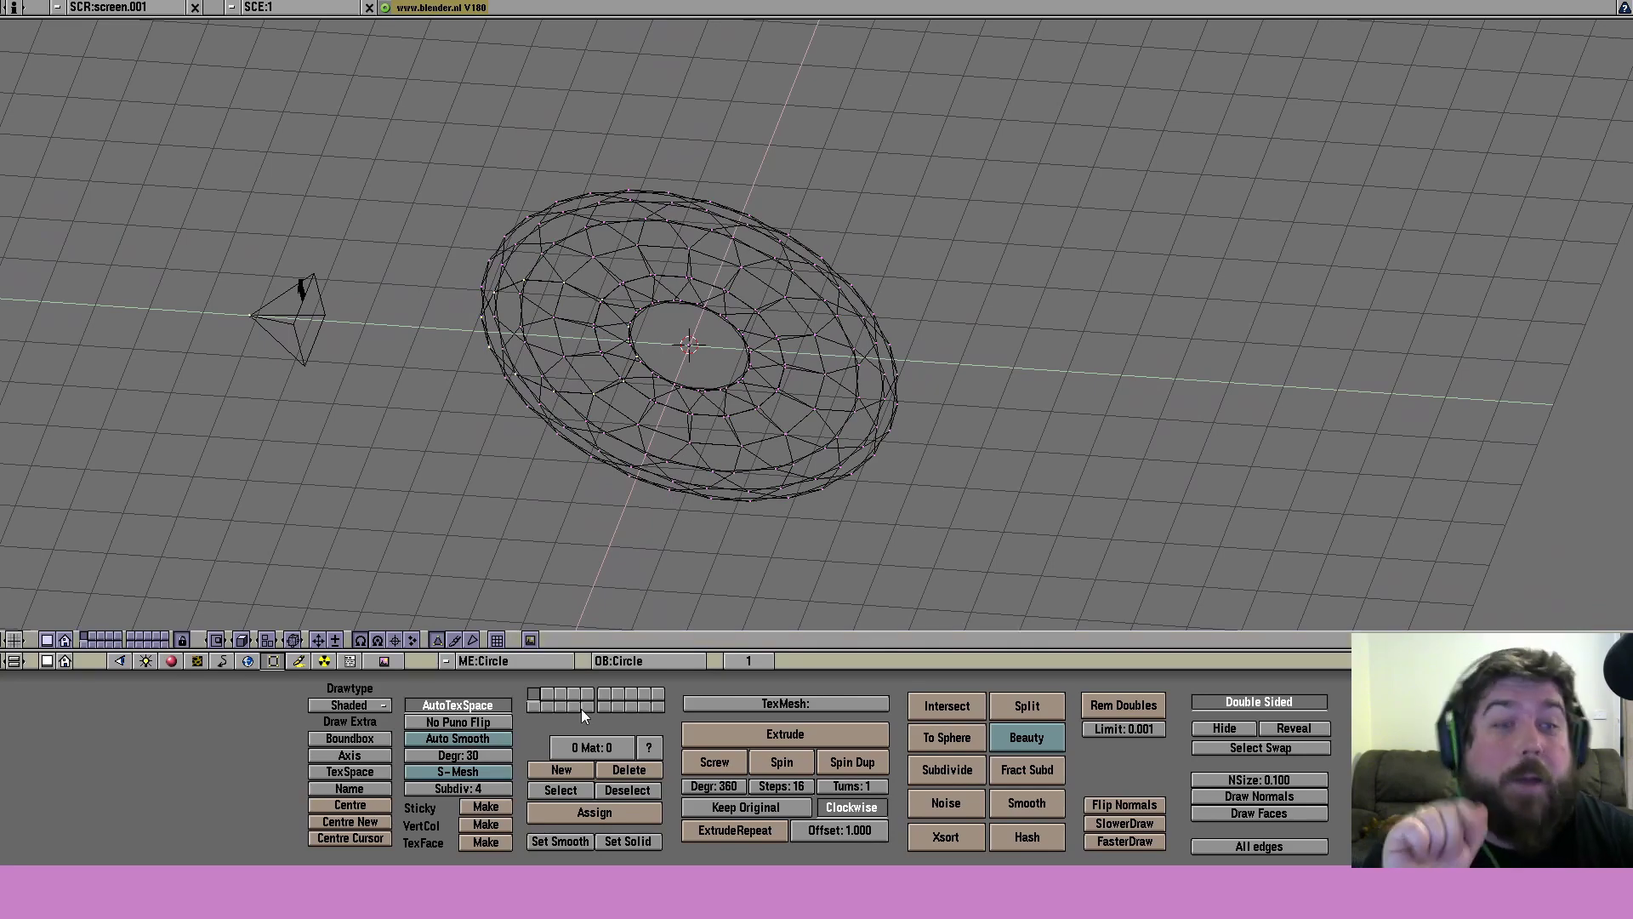
pyautogui.moveTo(481, 212); pyautogui.dragTo(567, 327, button='middle')
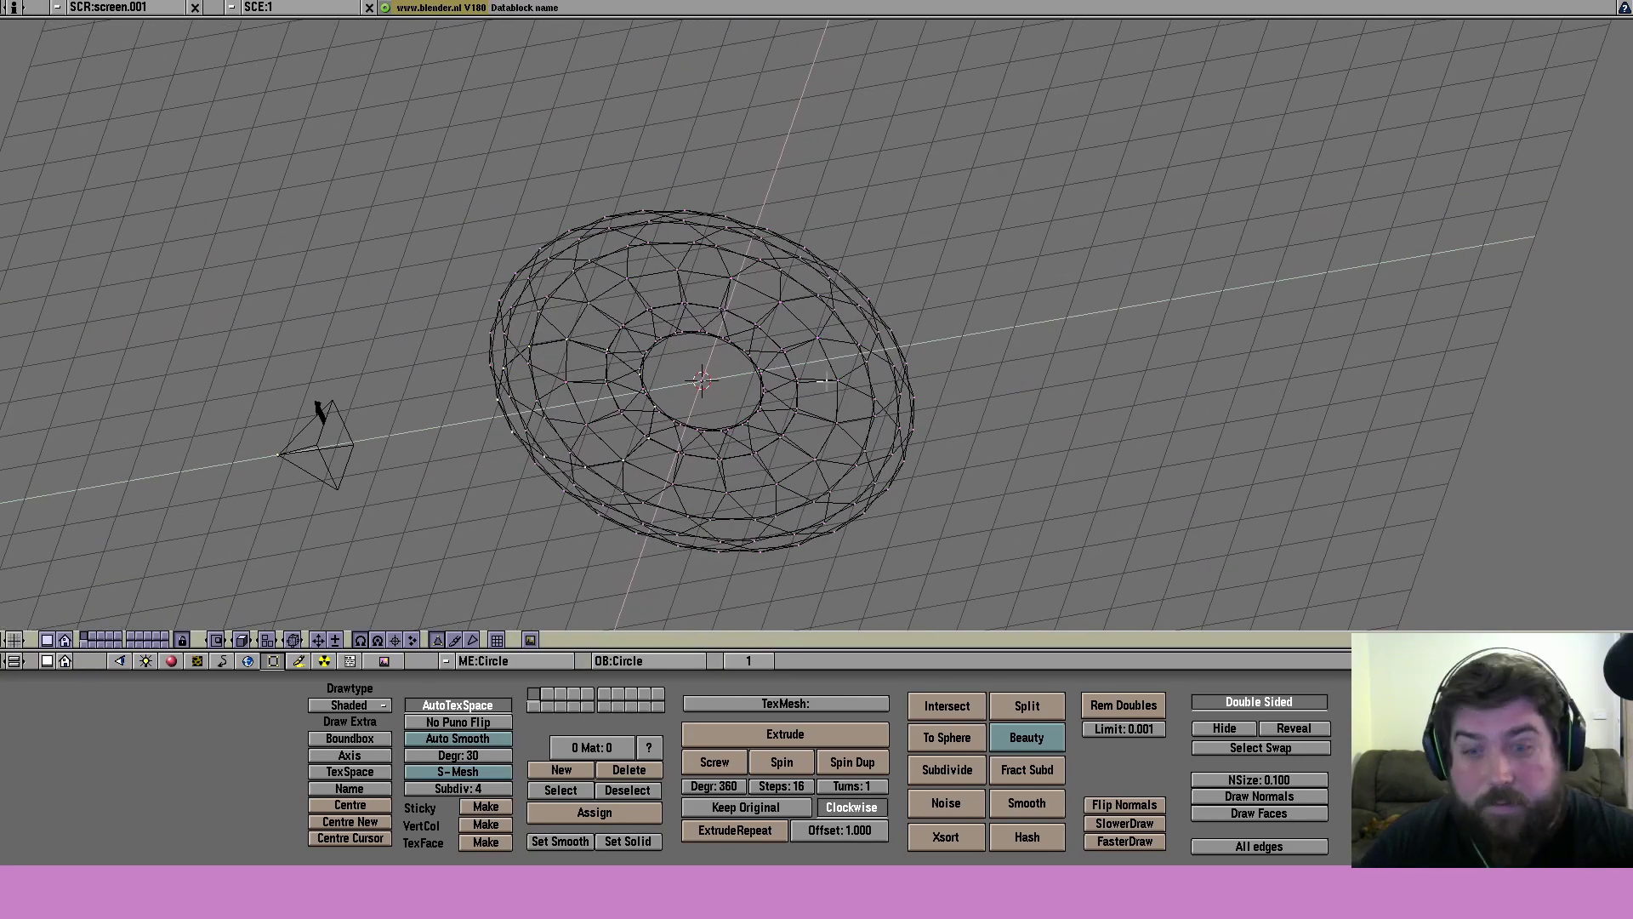
pyautogui.press('z')
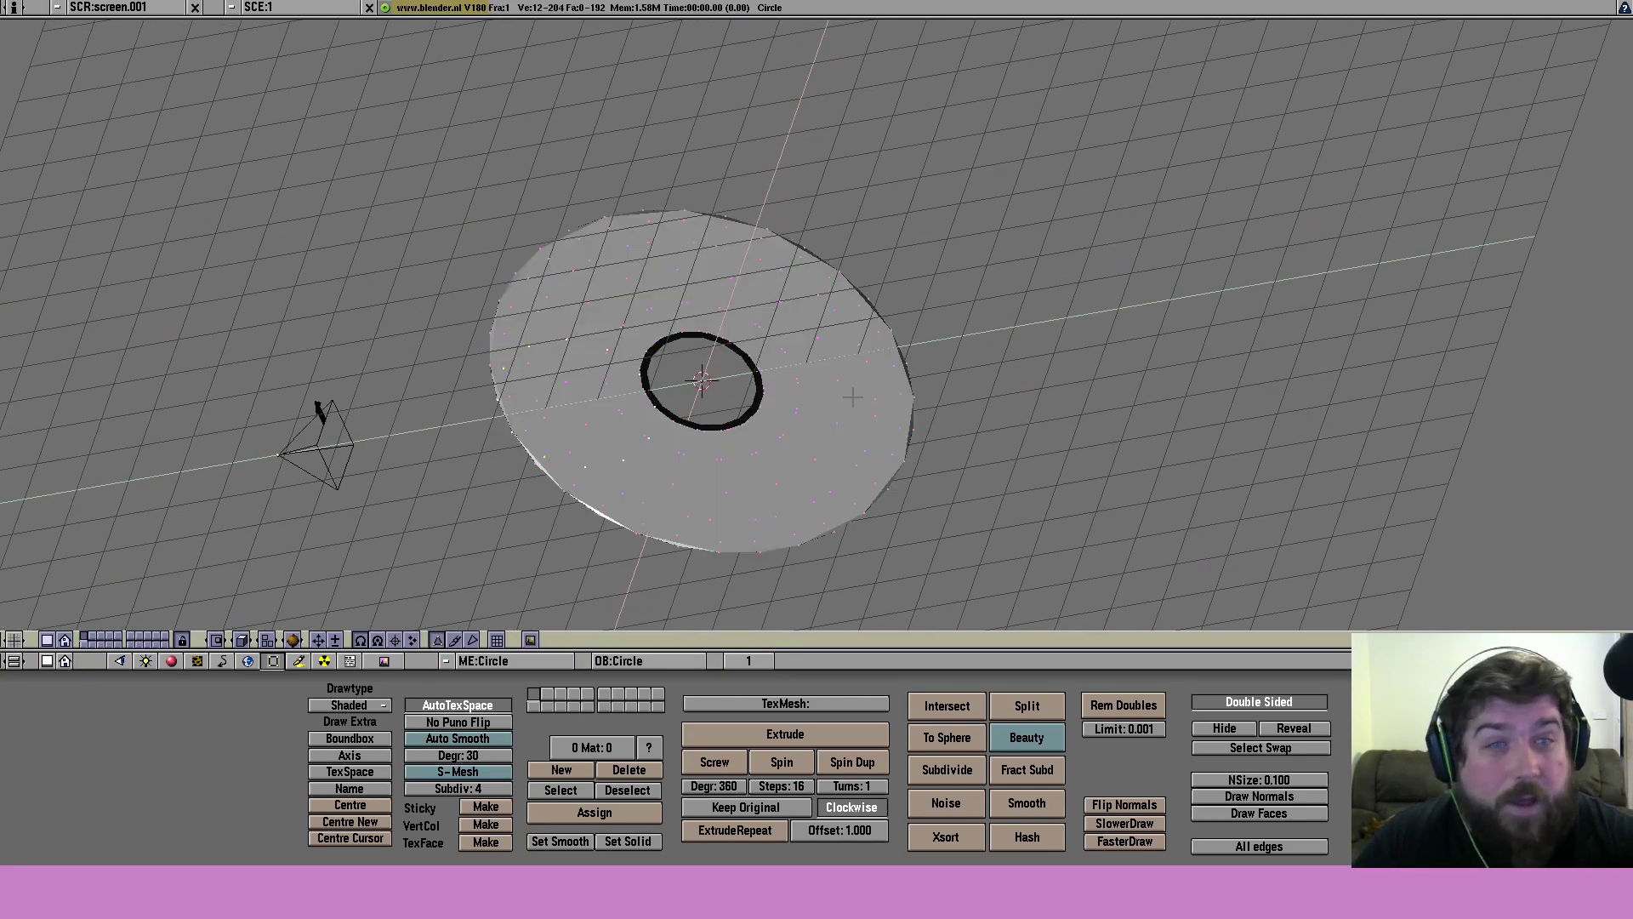
pyautogui.press('z')
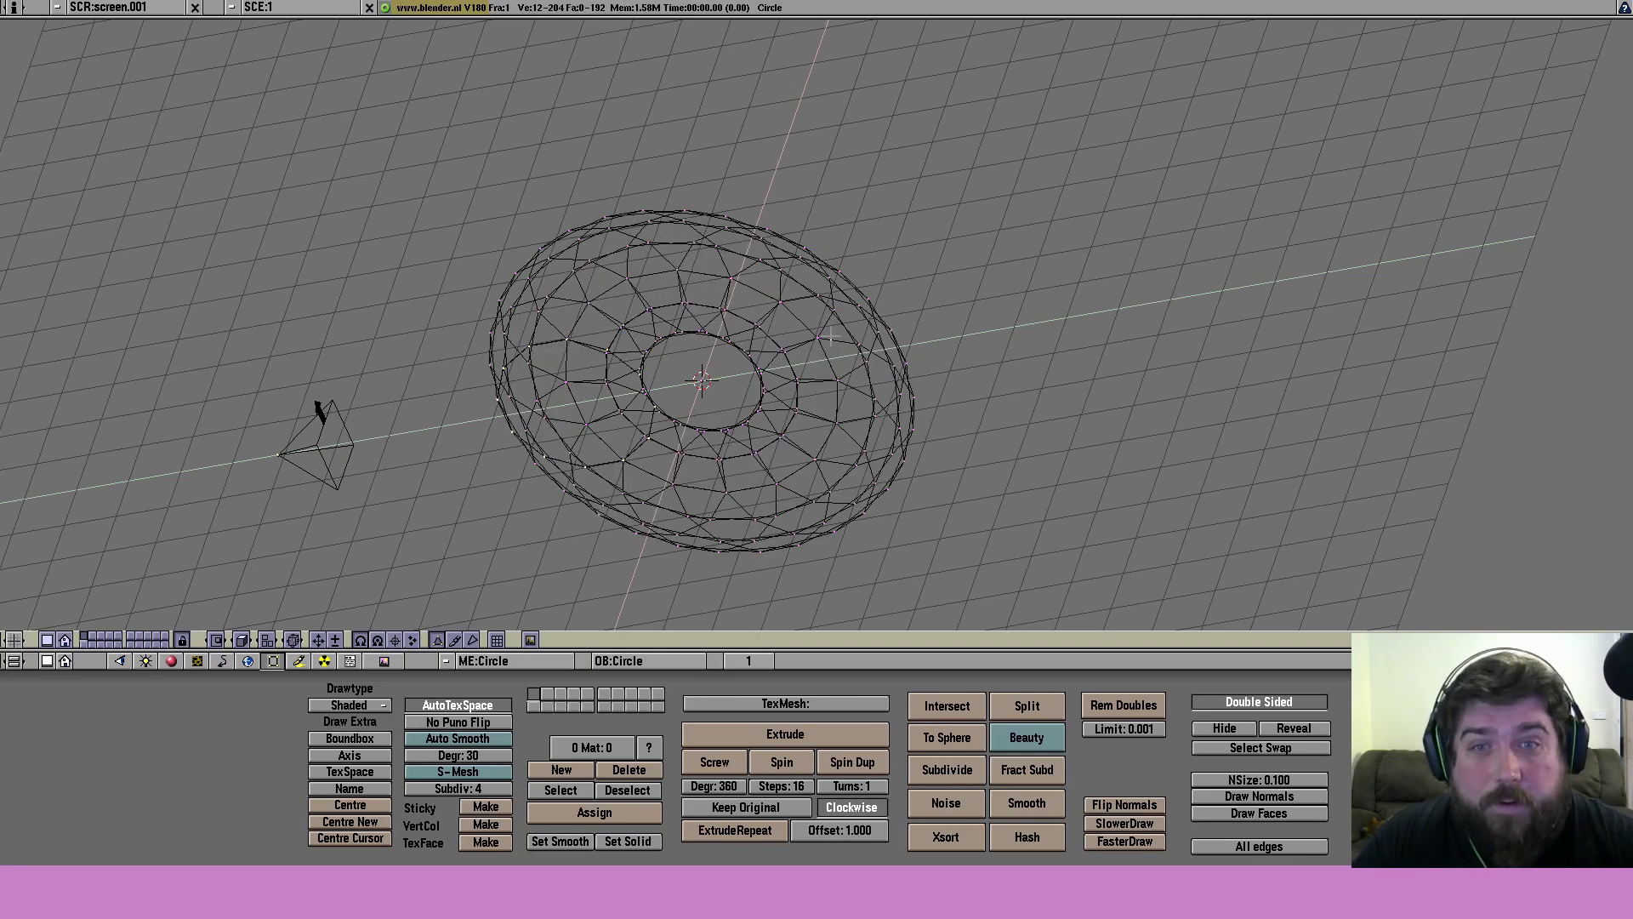
pyautogui.moveTo(832, 336); pyautogui.dragTo(838, 411, button='middle')
pyautogui.press('z')
pyautogui.press('z')
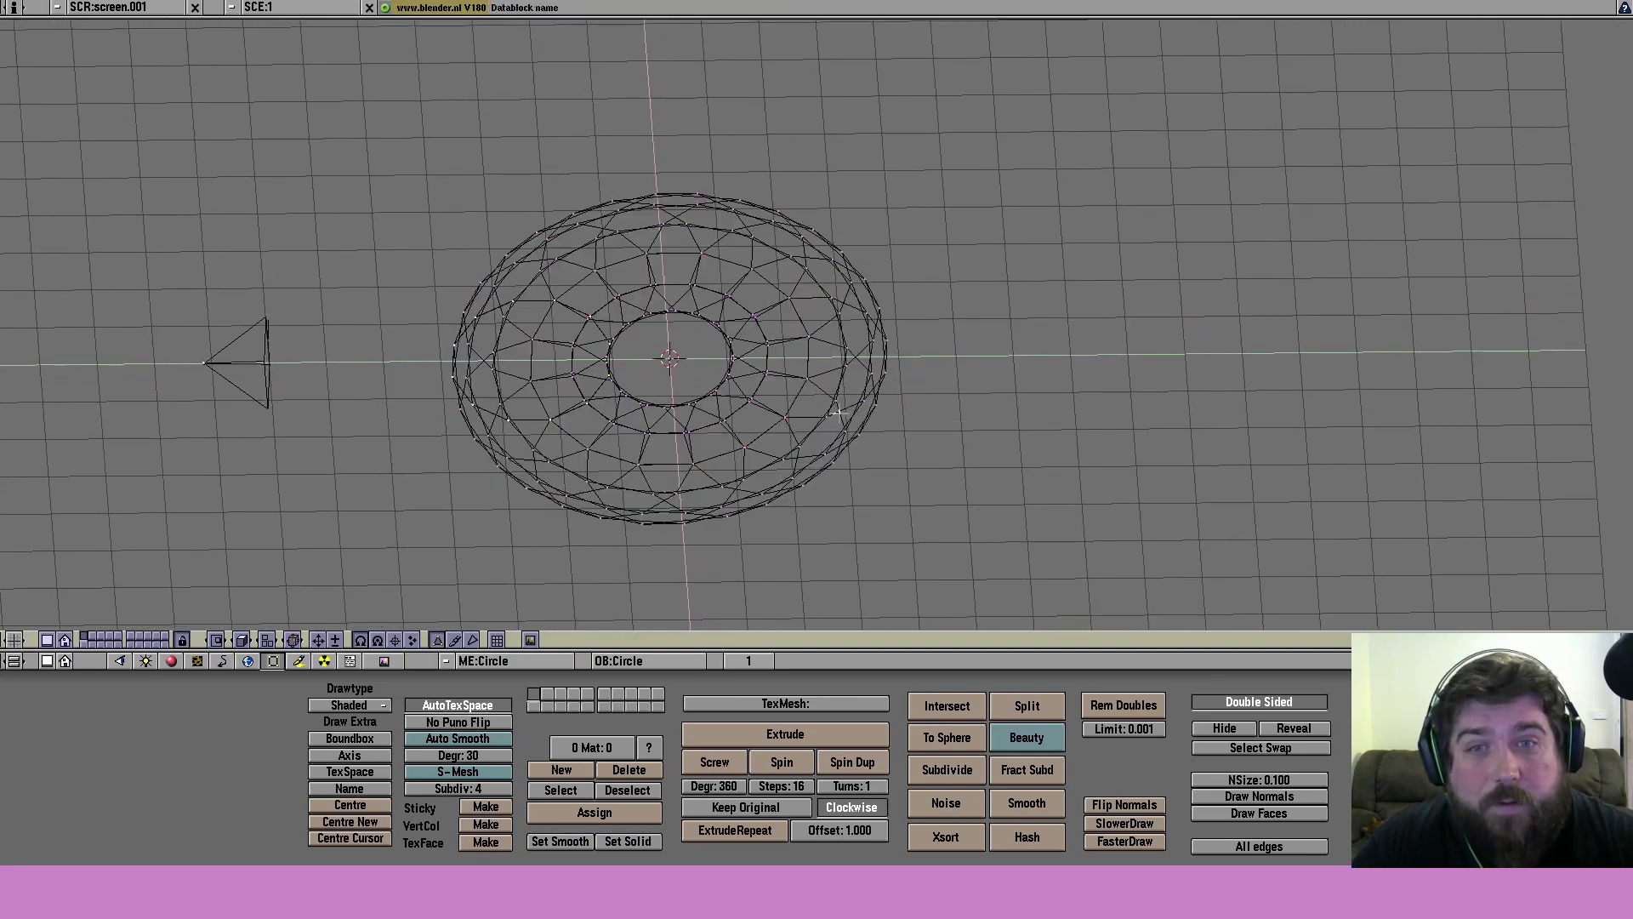
pyautogui.press('z')
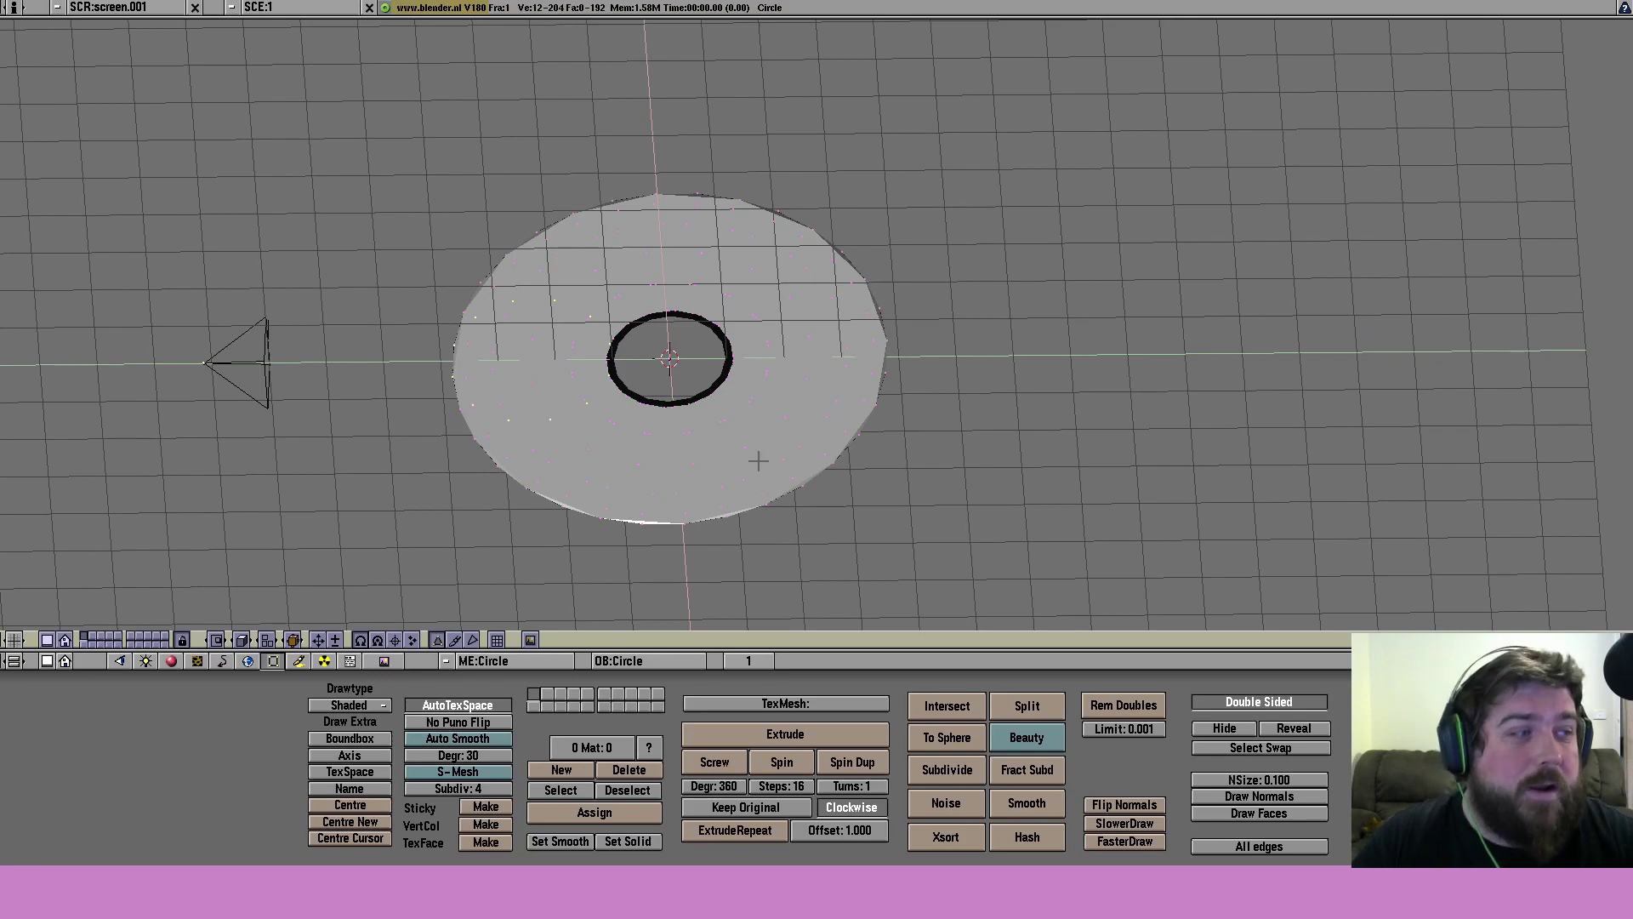
pyautogui.press('z')
pyautogui.press('z')
pyautogui.press('z')
pyautogui.moveTo(757, 460)
pyautogui.mouseDown(button='middle')
pyautogui.moveTo(753, 360)
pyautogui.moveTo(766, 462)
pyautogui.moveTo(799, 510)
pyautogui.moveTo(850, 529)
pyautogui.mouseUp(button='middle')
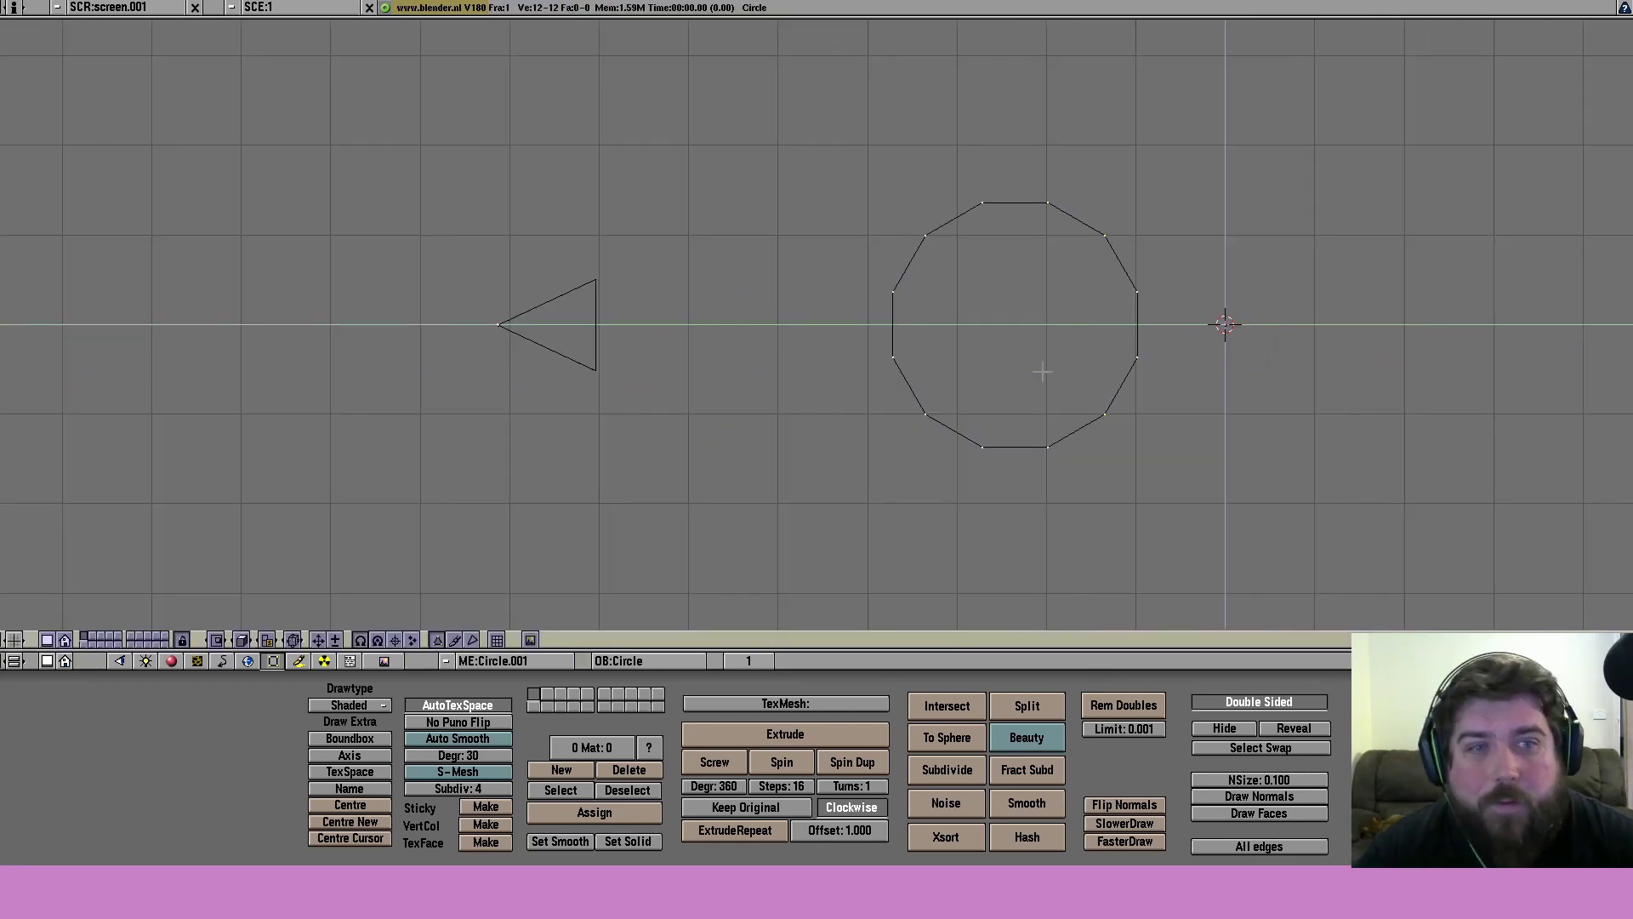
# - Spin the new circle 360 degrees in 16 steps around the 3D cursor to form a torus
pyautogui.click(766, 758)
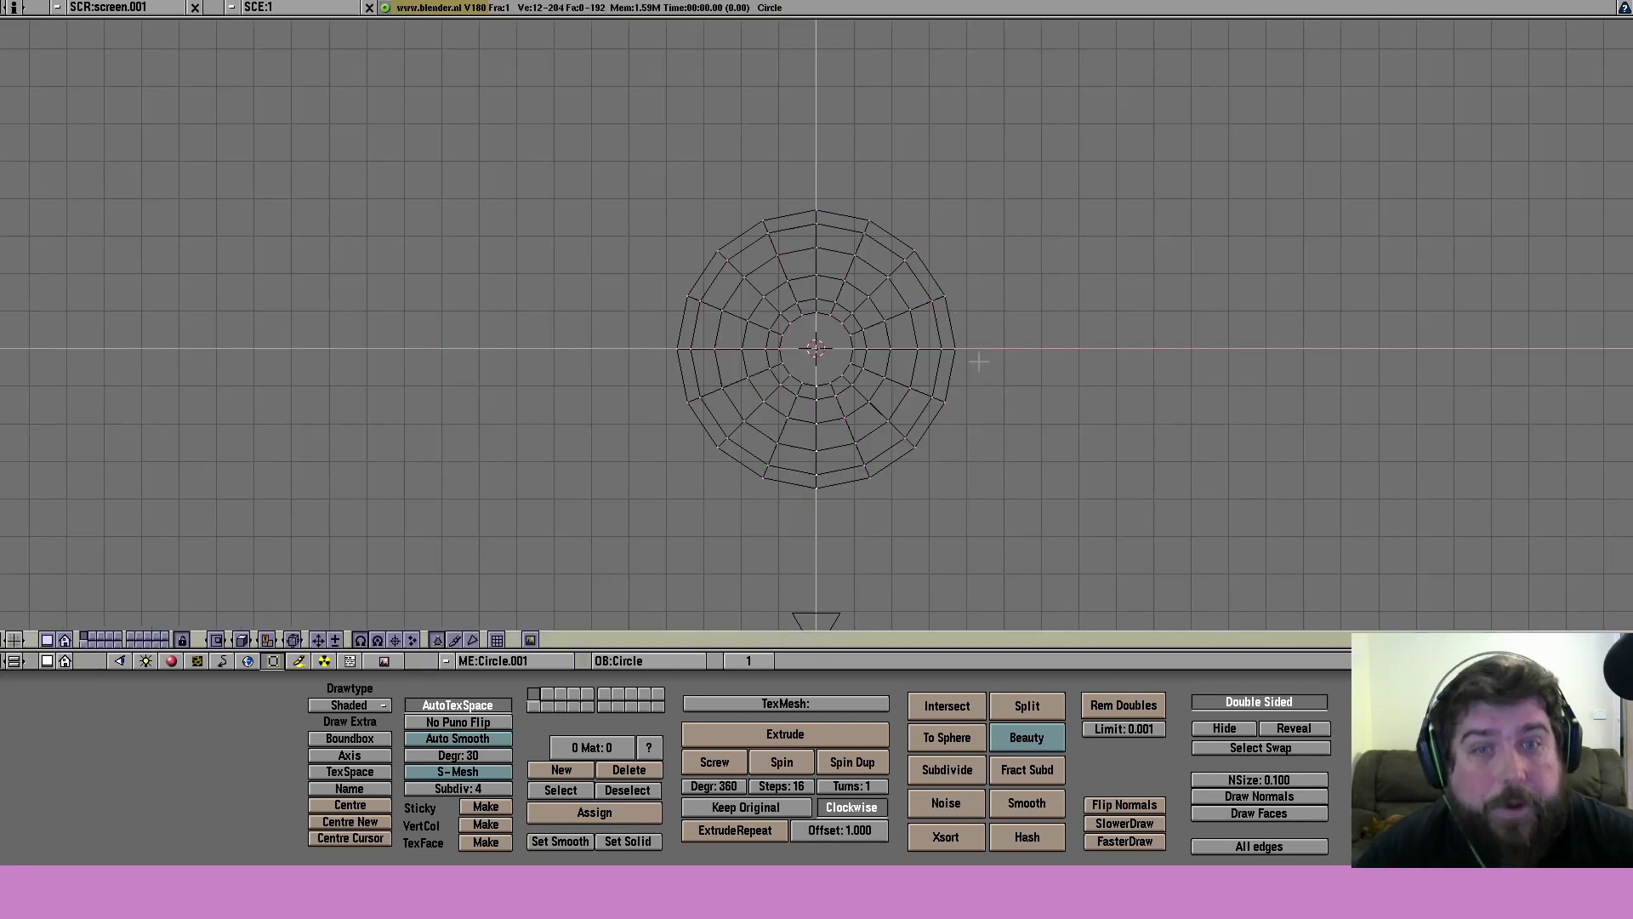
pyautogui.moveTo(979, 362); pyautogui.dragTo(1149, 372, button='middle')
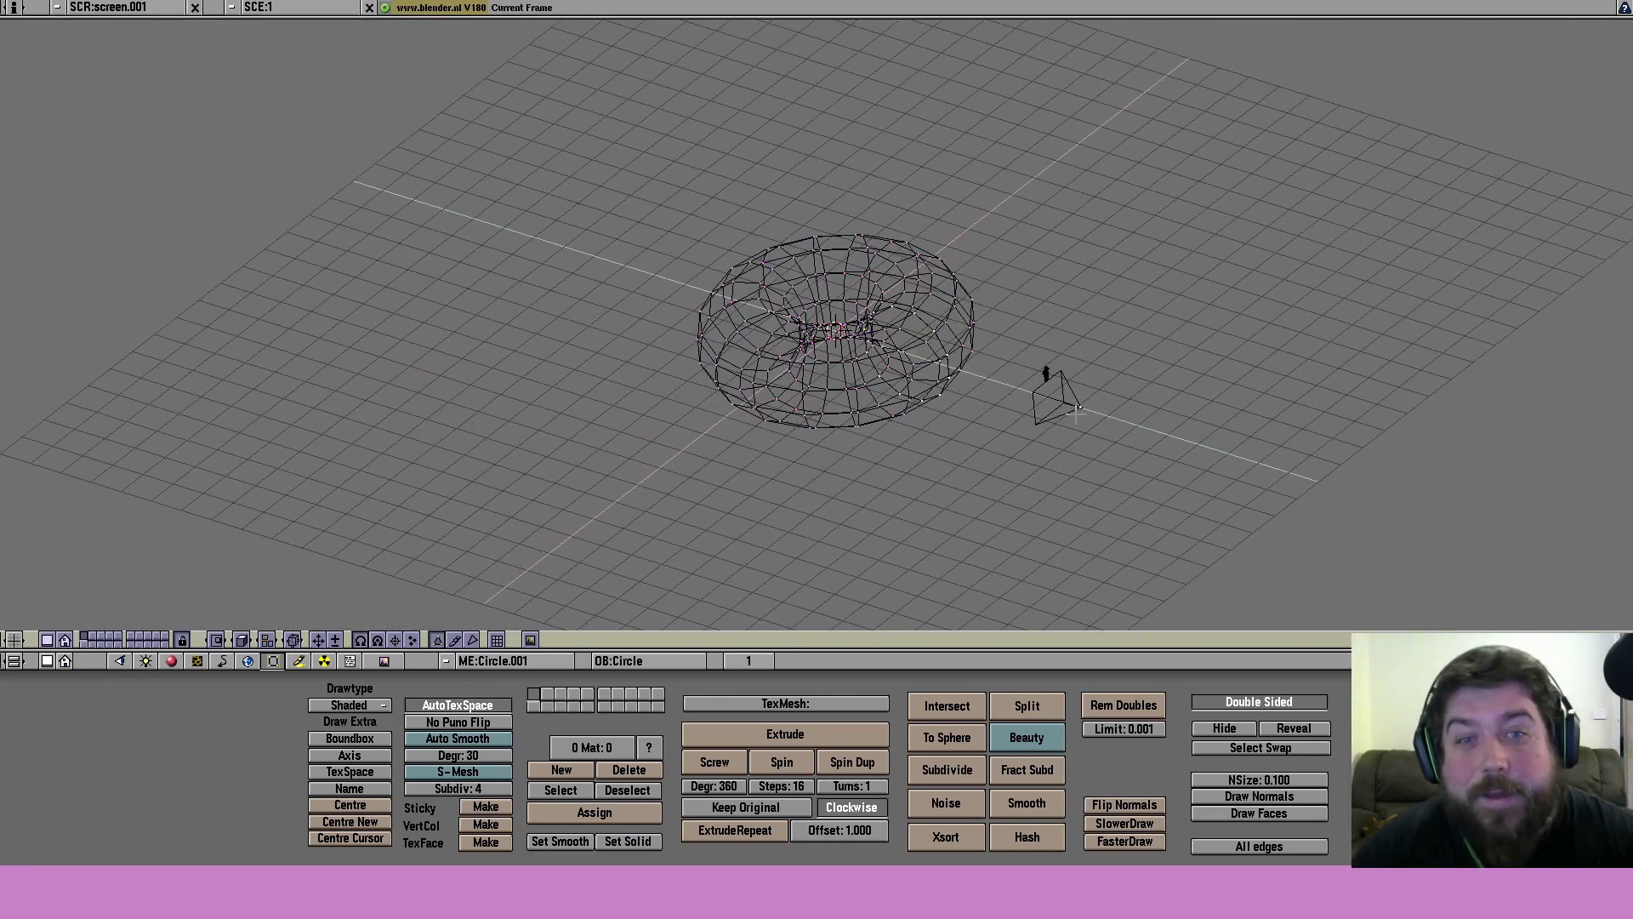
pyautogui.moveTo(1047, 375)
pyautogui.mouseDown(button='middle')
pyautogui.moveTo(442, 339)
pyautogui.moveTo(814, 298)
pyautogui.moveTo(657, 303)
pyautogui.moveTo(448, 430)
pyautogui.mouseUp(button='middle')
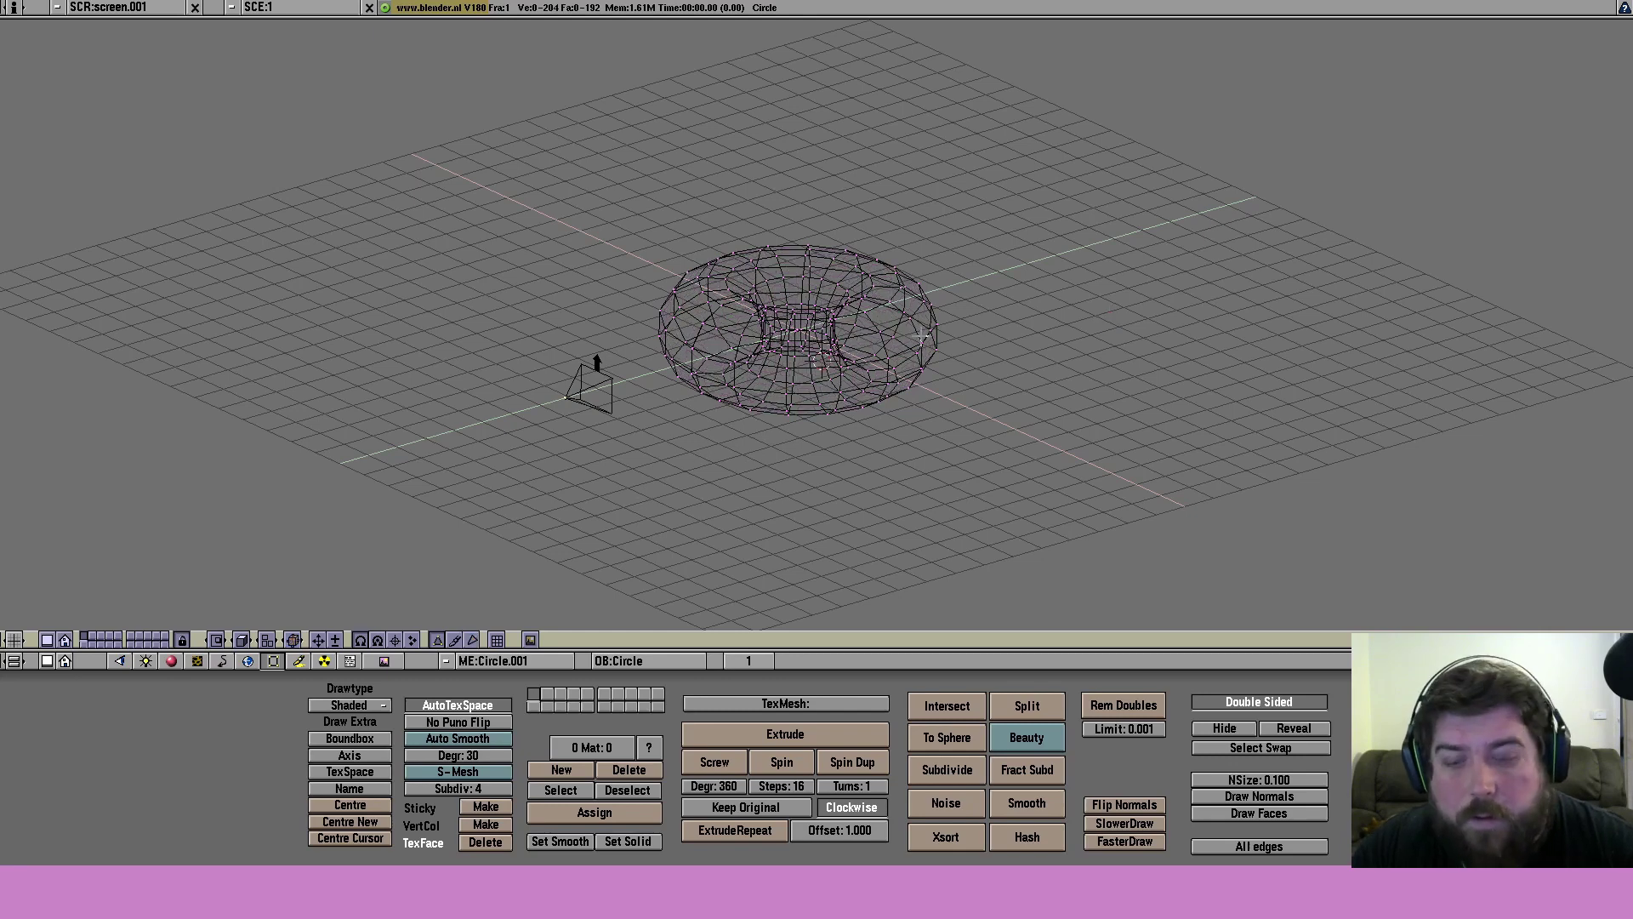
# - Try circle-selecting vertices on the torus mesh
pyautogui.moveTo(805, 473); pyautogui.dragTo(805, 472)
pyautogui.press('b')
pyautogui.press('b')
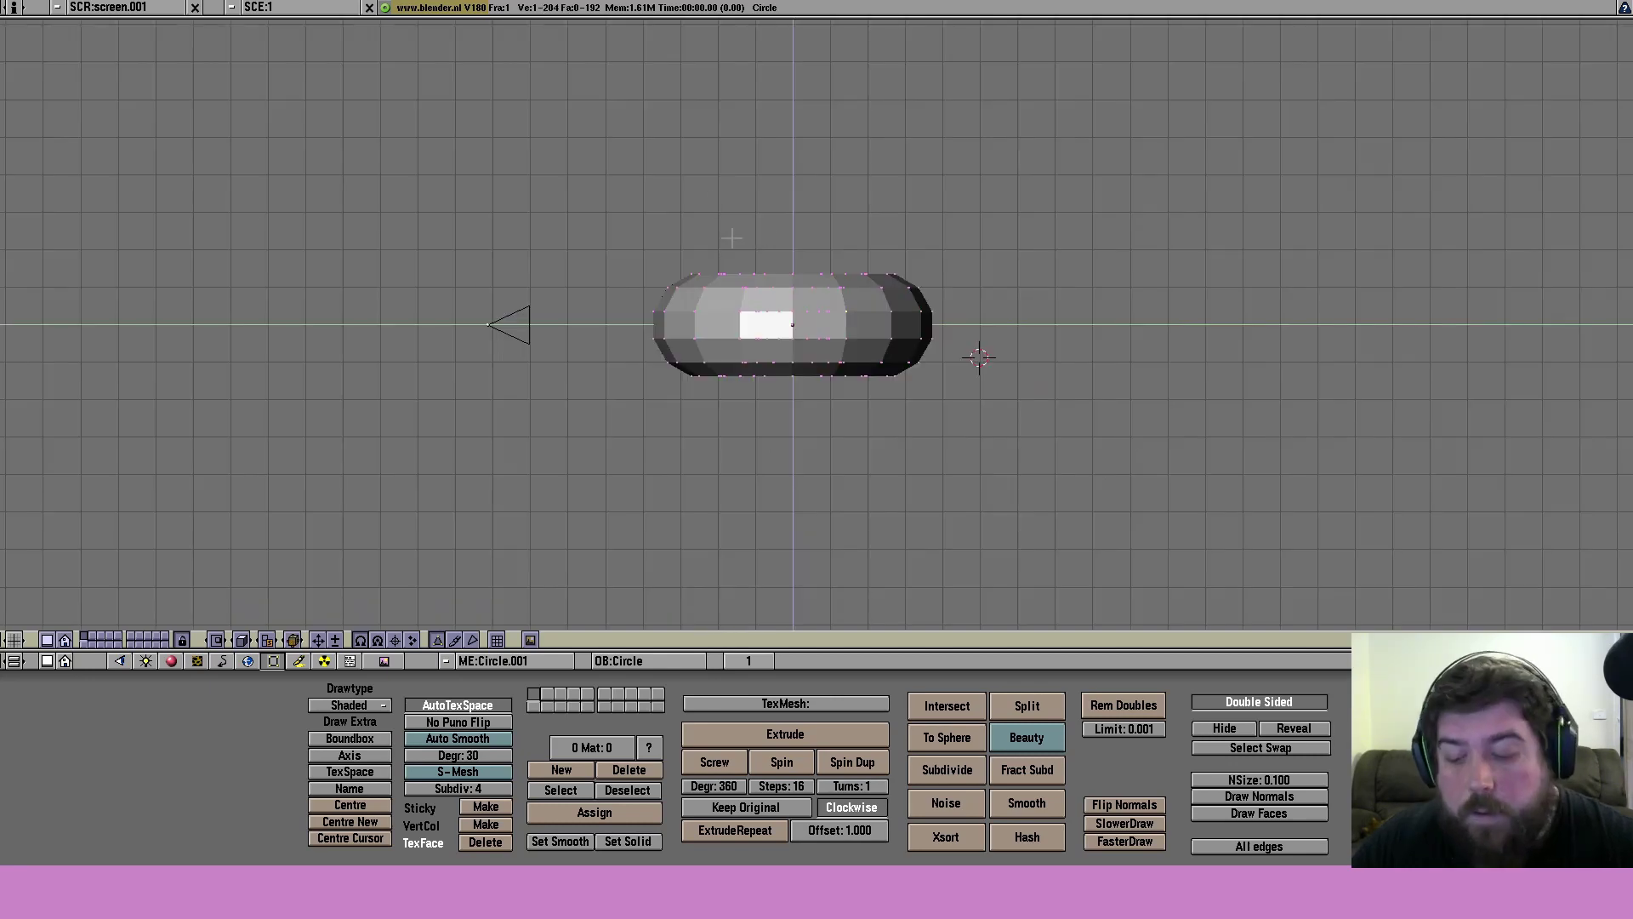
# - Show the torus in wireframe, reset the 3D cursor to the grid centre and leave edit mode
pyautogui.scroll(7, 715, 238)
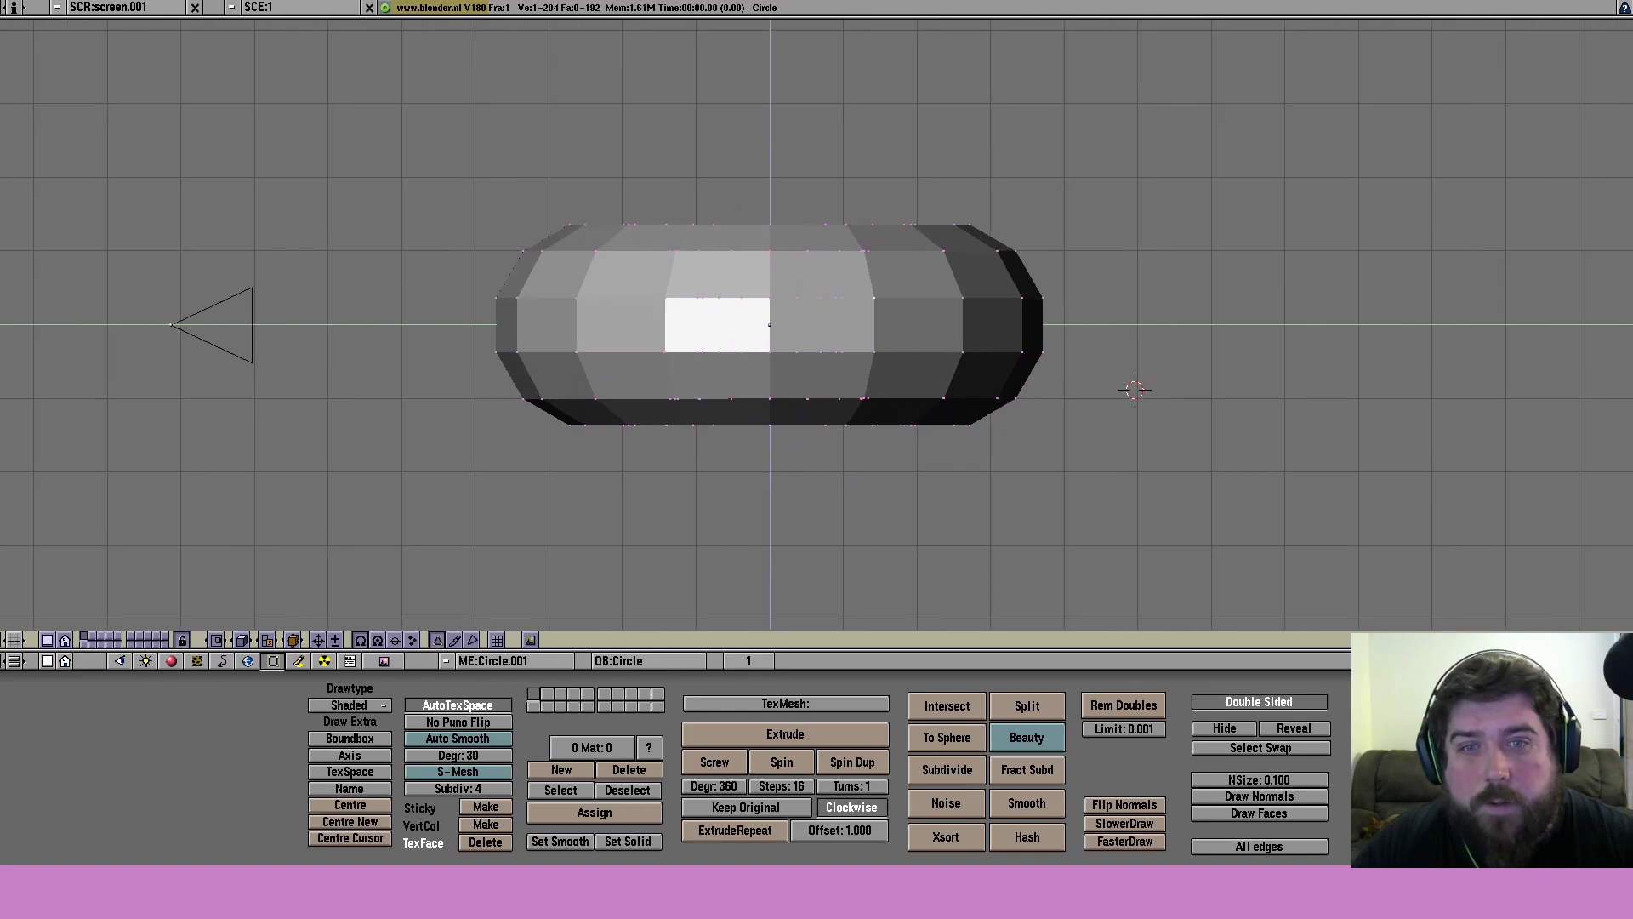
pyautogui.press('z')
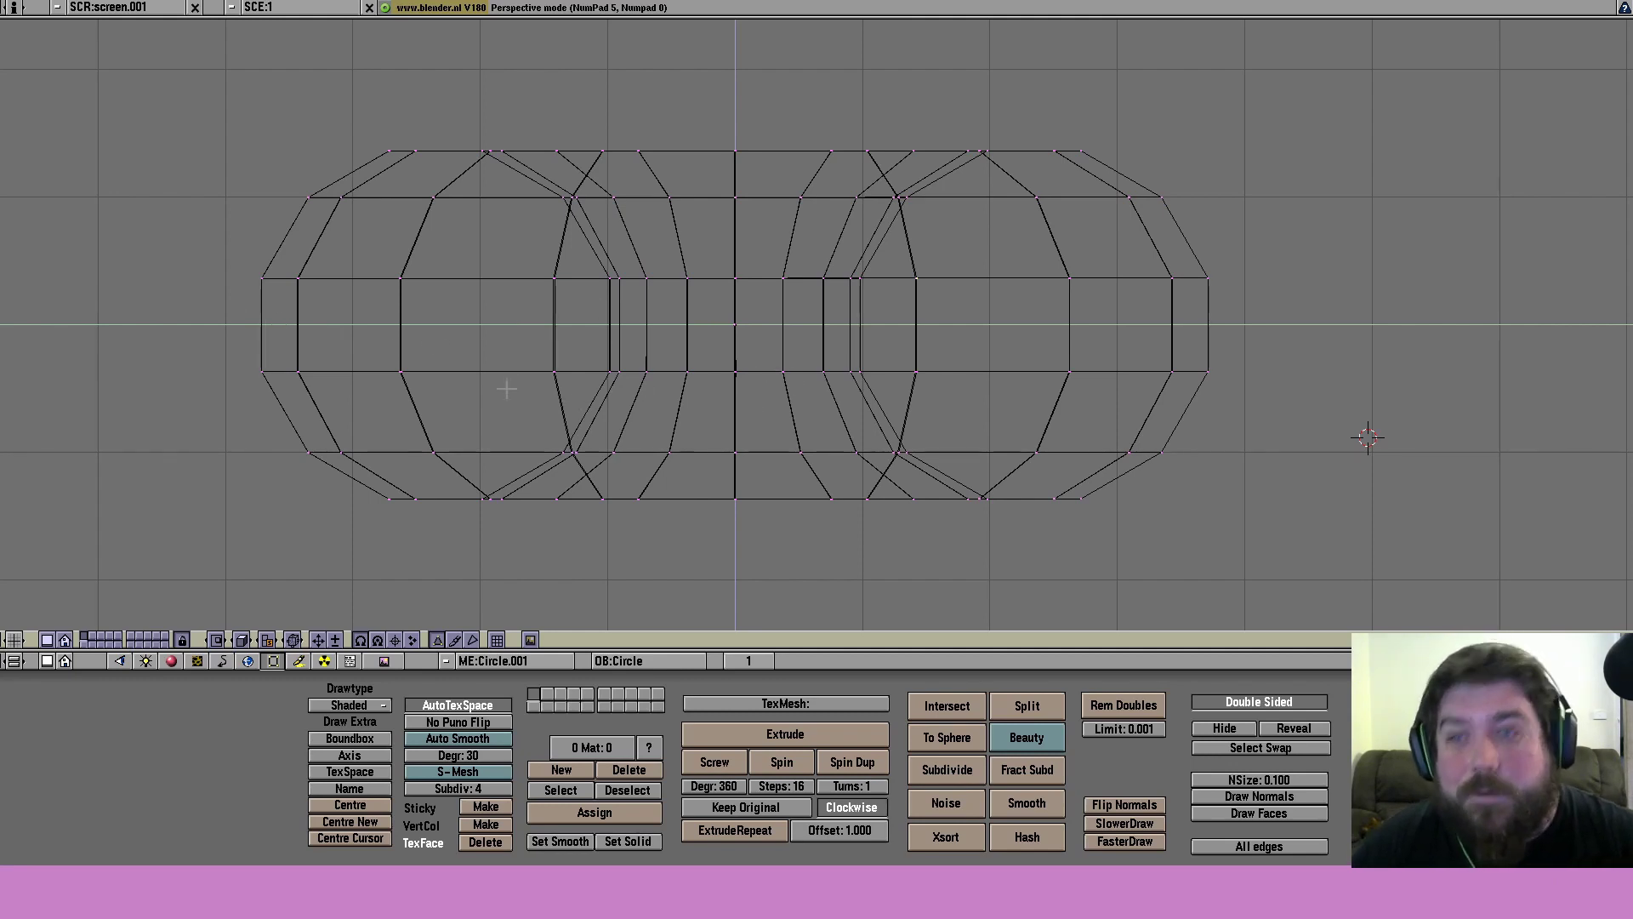
pyautogui.hotkey('shift', 'c')
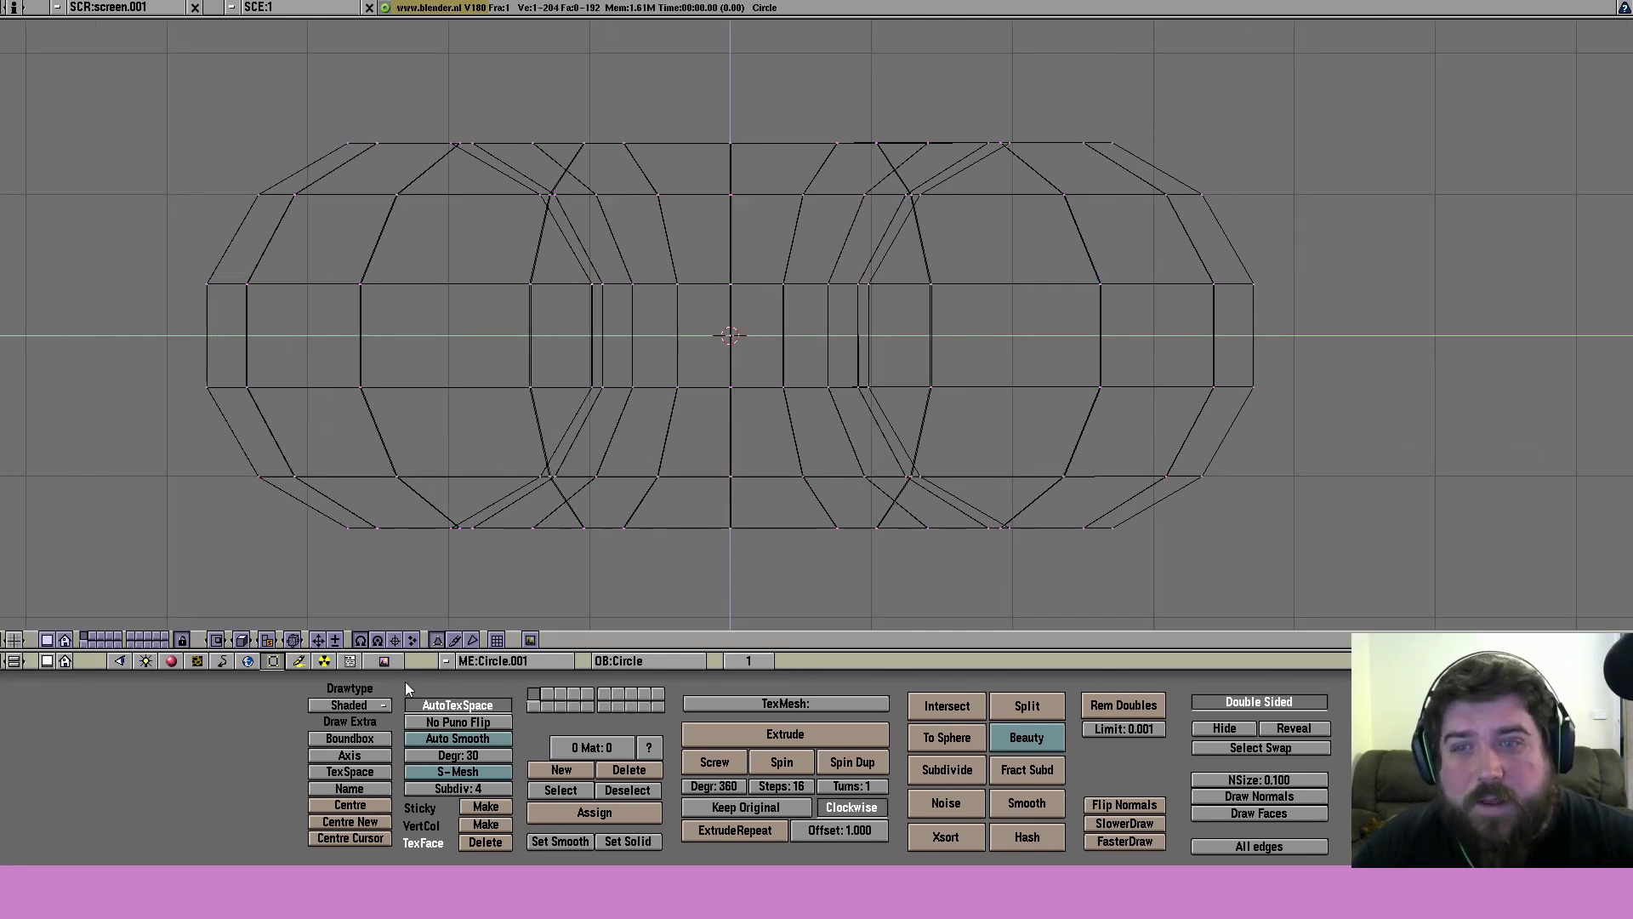
pyautogui.press('Tab')
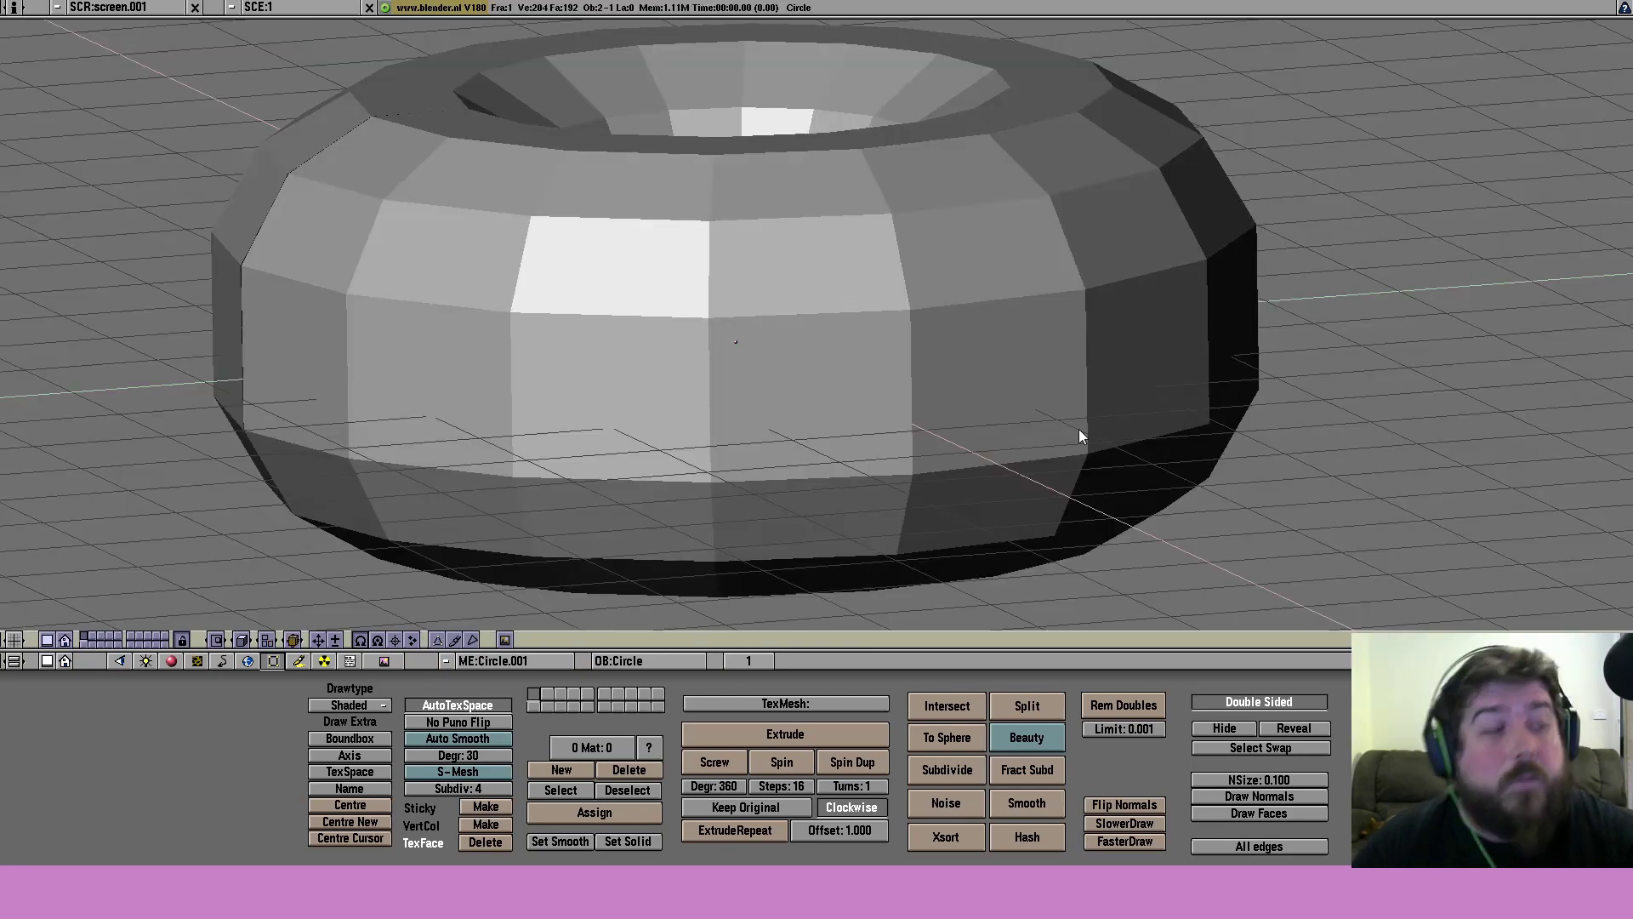
# - Move the torus to the first layer of the second row and return it to the first layer
pyautogui.moveTo(1179, 170); pyautogui.dragTo(808, 97, button='middle')
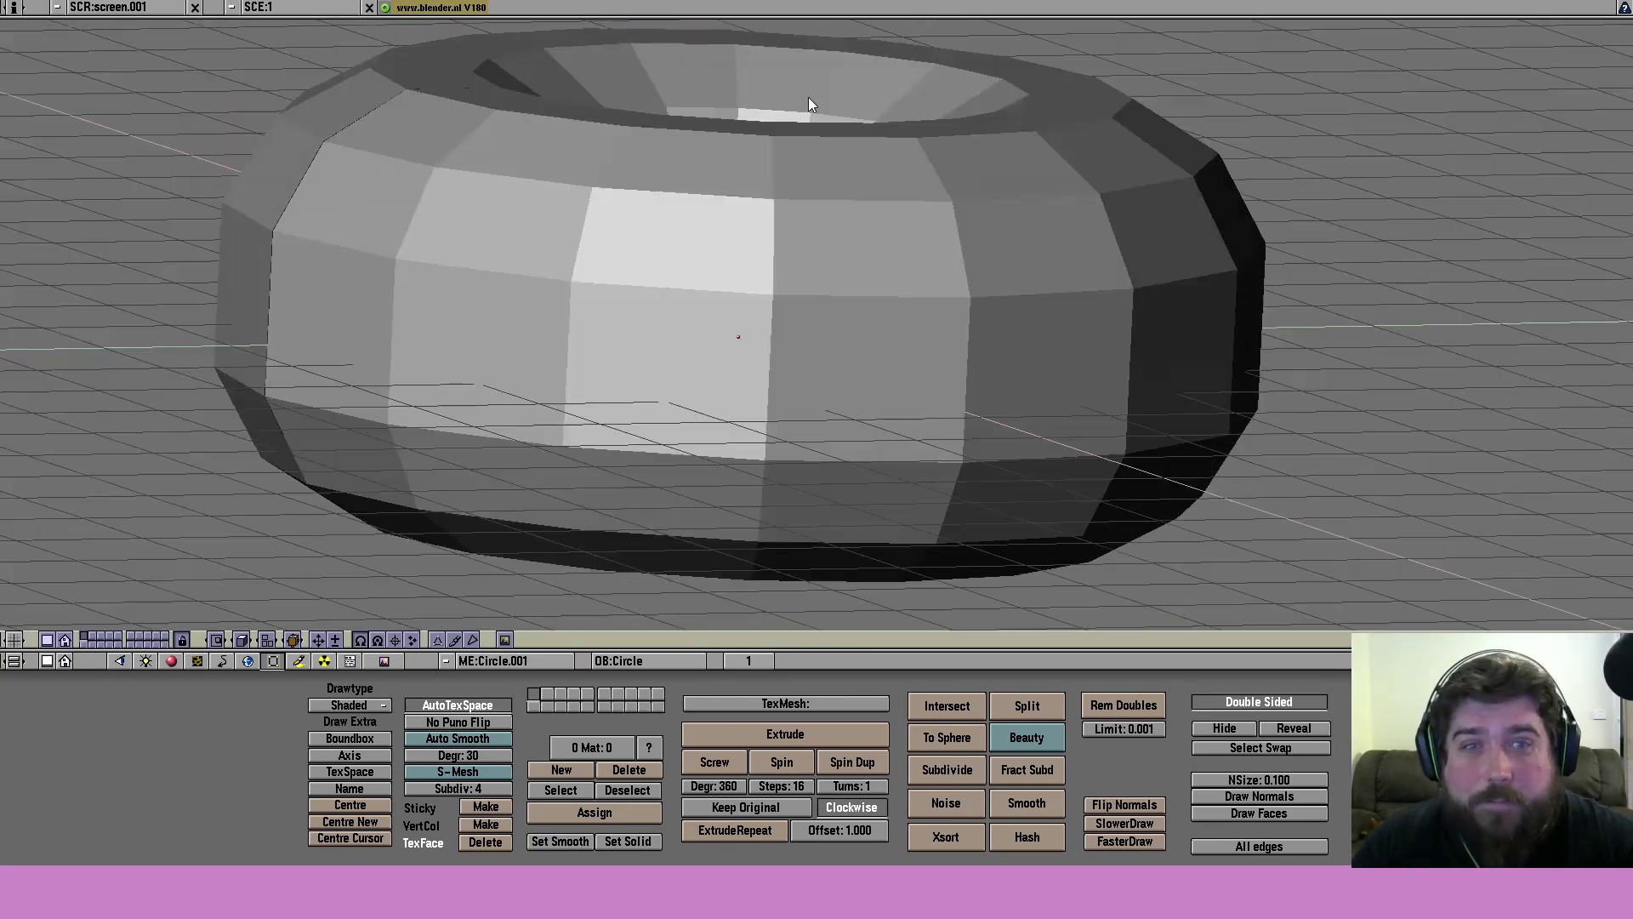
pyautogui.moveTo(333, 346); pyautogui.dragTo(915, 303, button='middle')
pyautogui.moveTo(1095, 297); pyautogui.dragTo(1063, 68, button='middle')
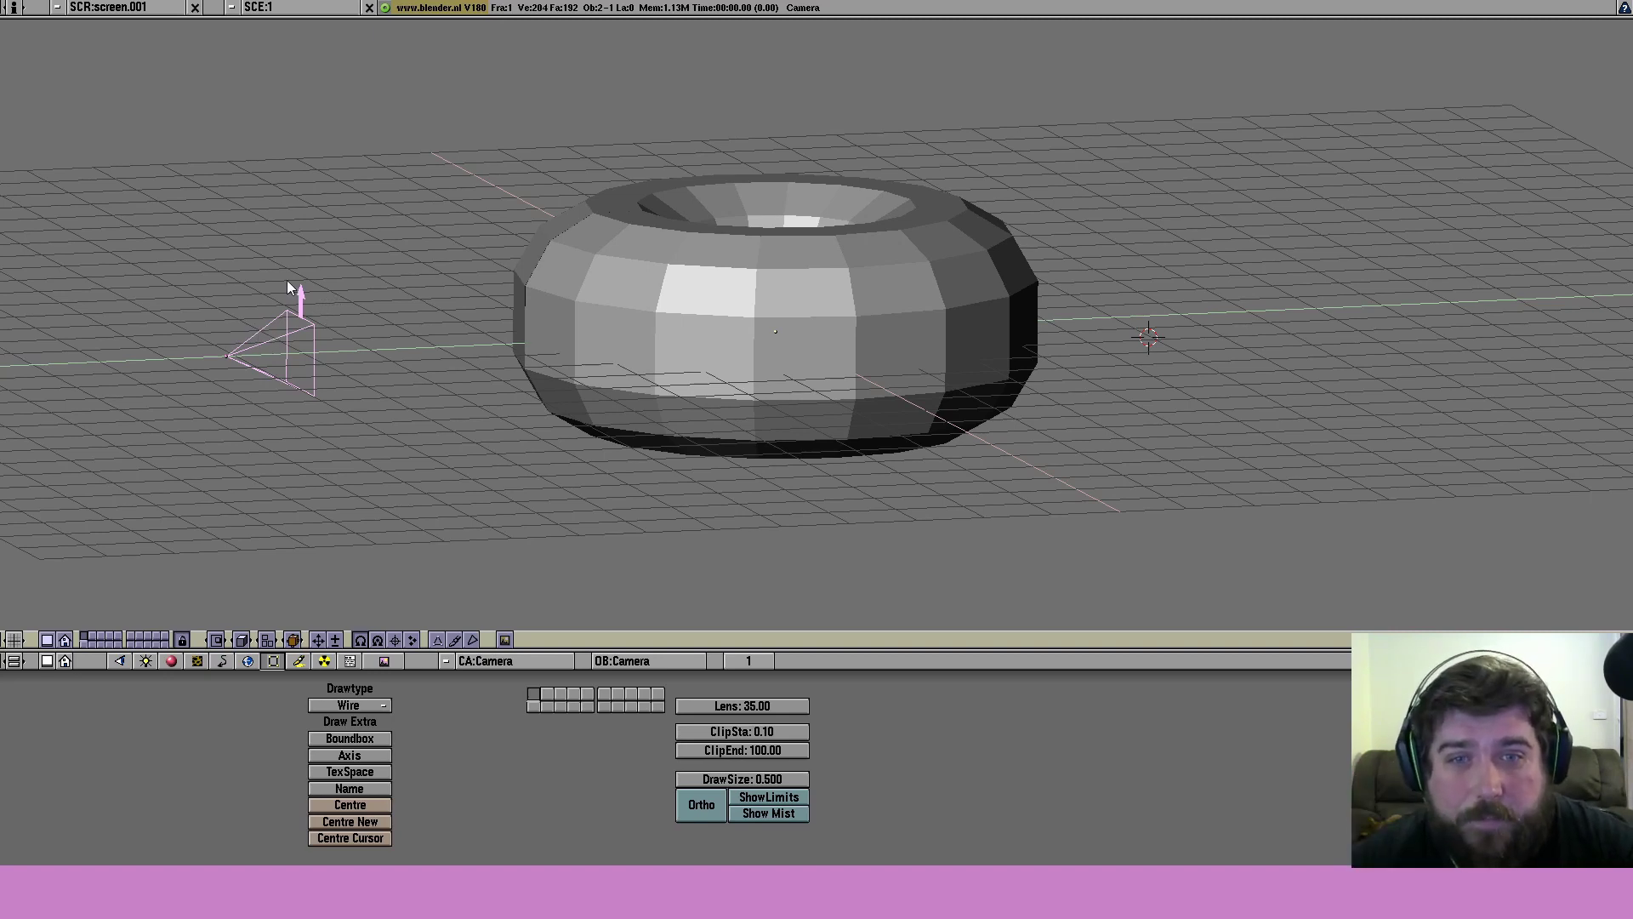
pyautogui.rightClick(904, 391)
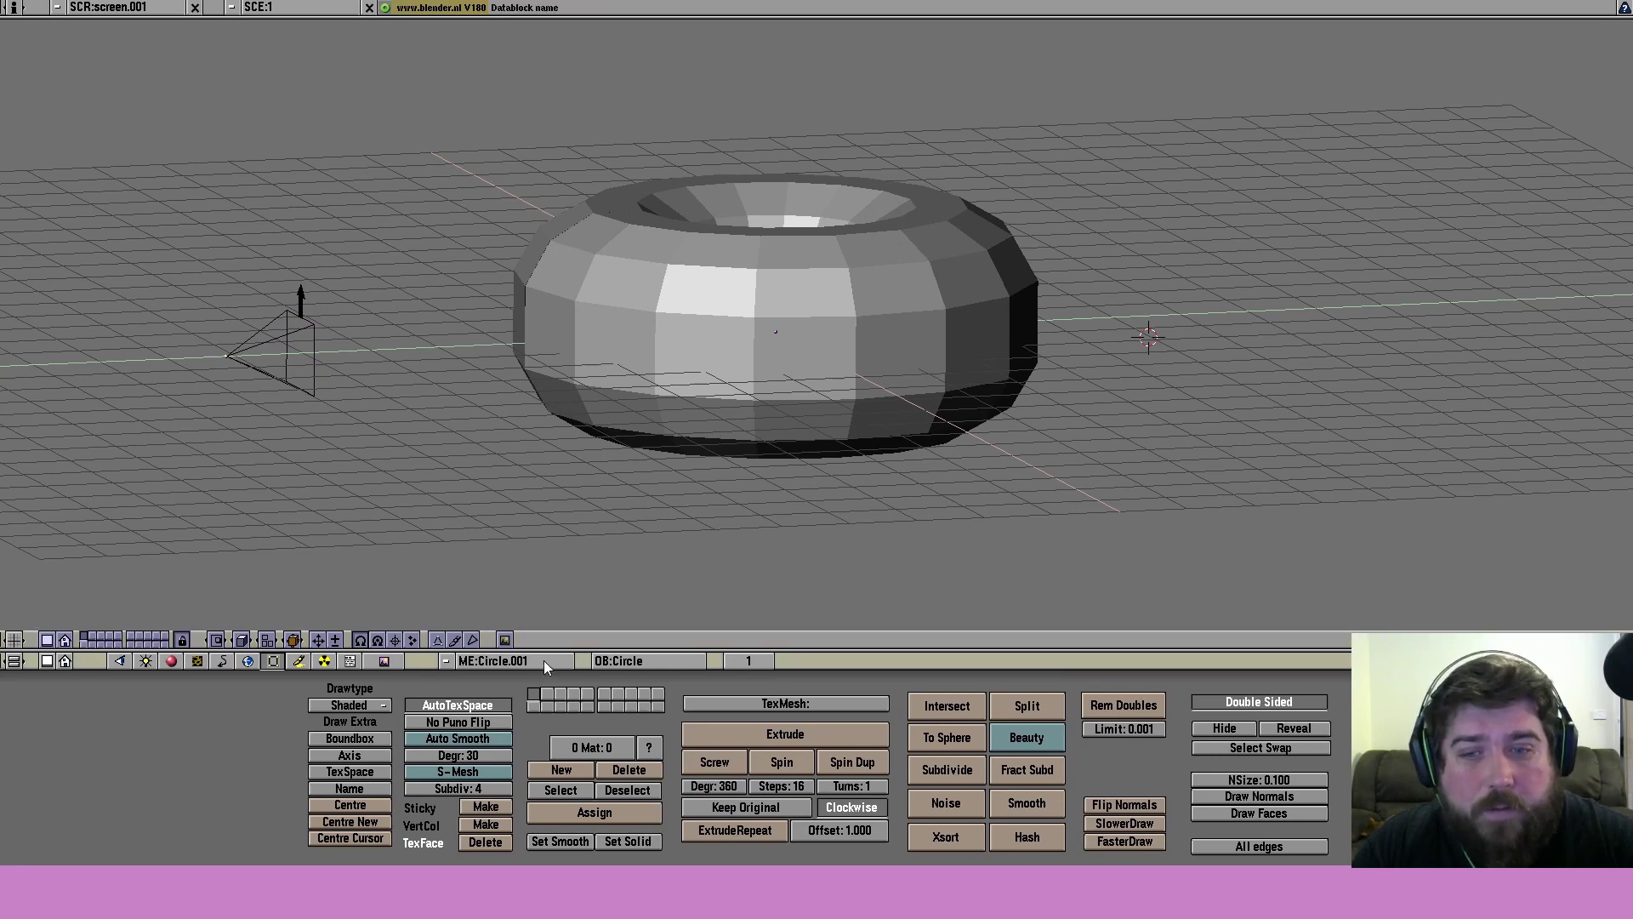
pyautogui.click(533, 706)
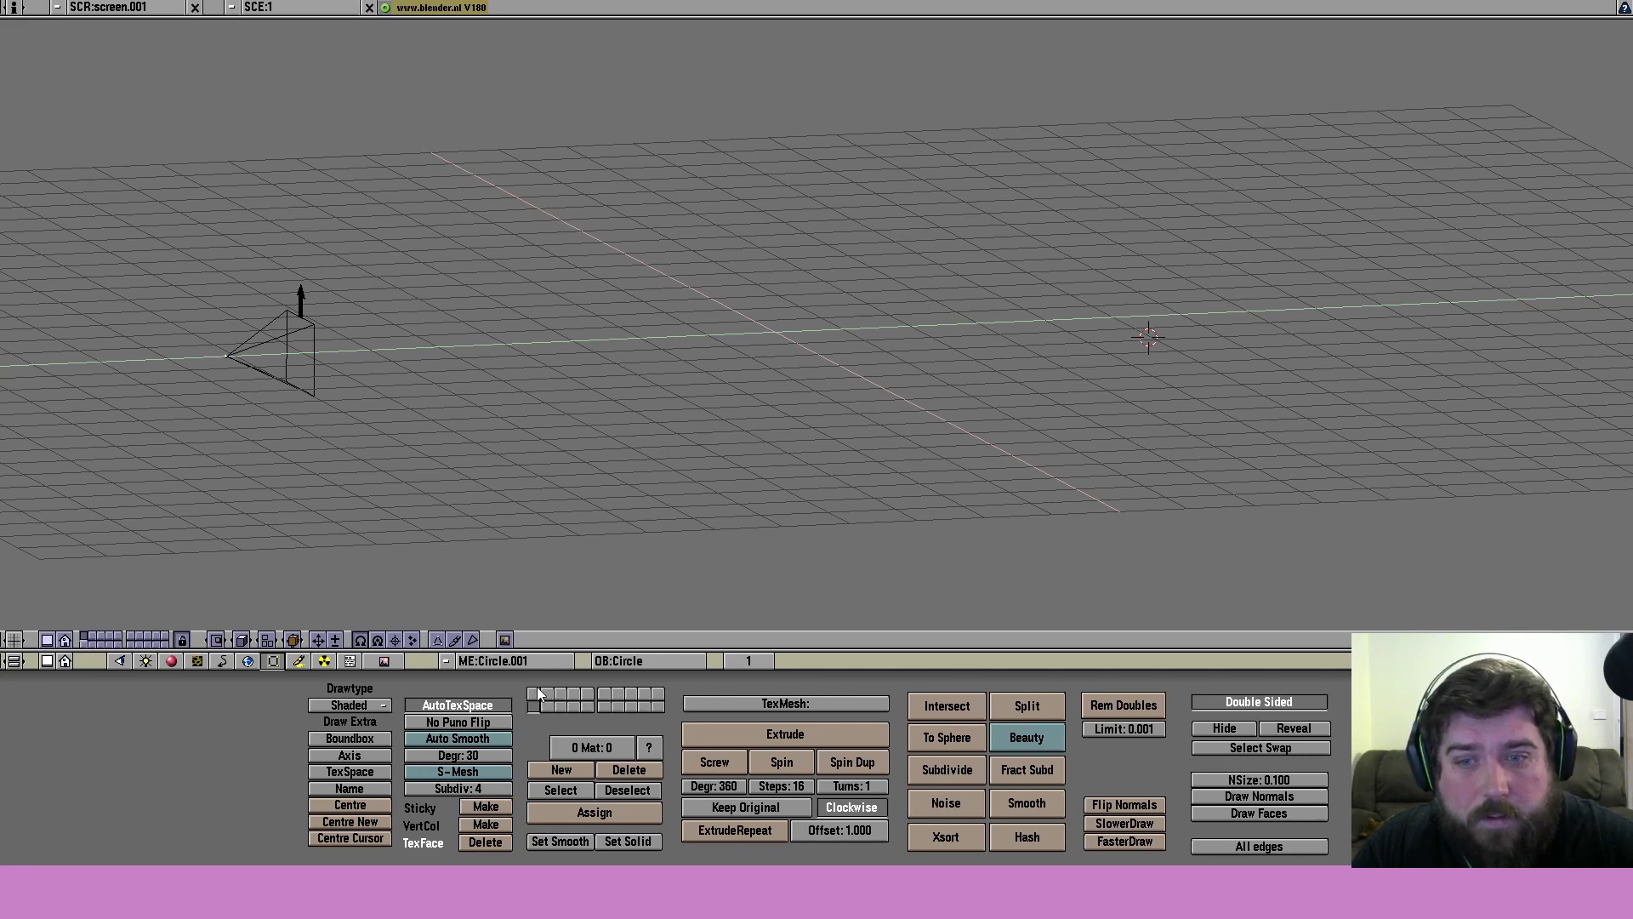
pyautogui.click(532, 696)
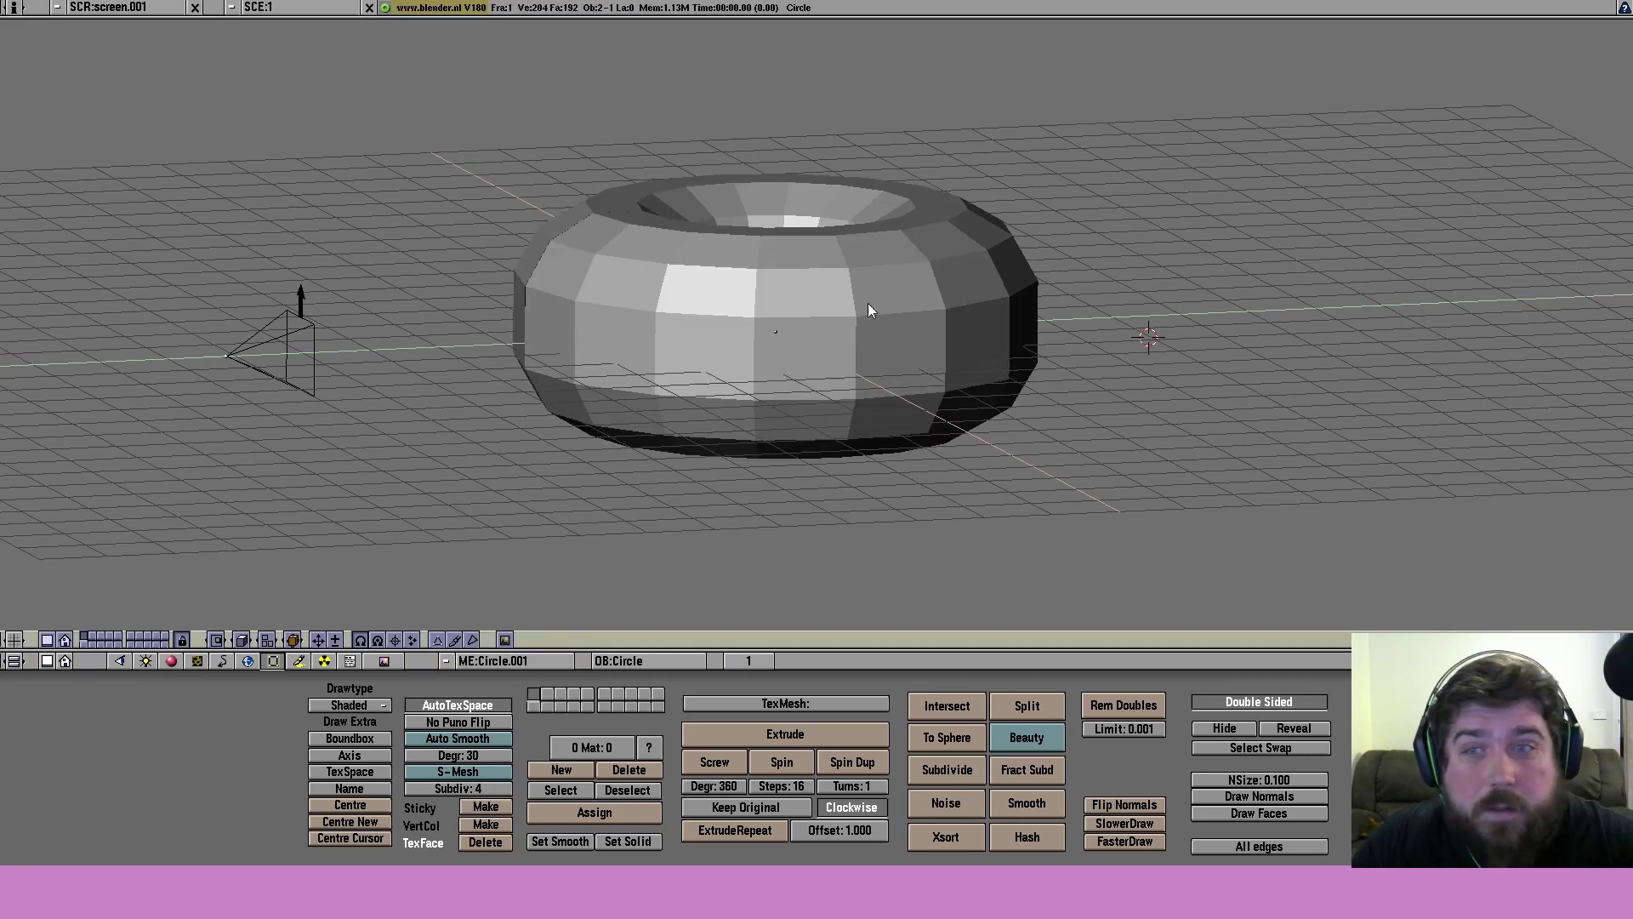
# - Try reassigning the duplicated torus to different layers
pyautogui.rightClick(289, 376)
pyautogui.rightClick(787, 349)
pyautogui.keyDown('shift'); pyautogui.click(538, 696); pyautogui.keyUp('shift')
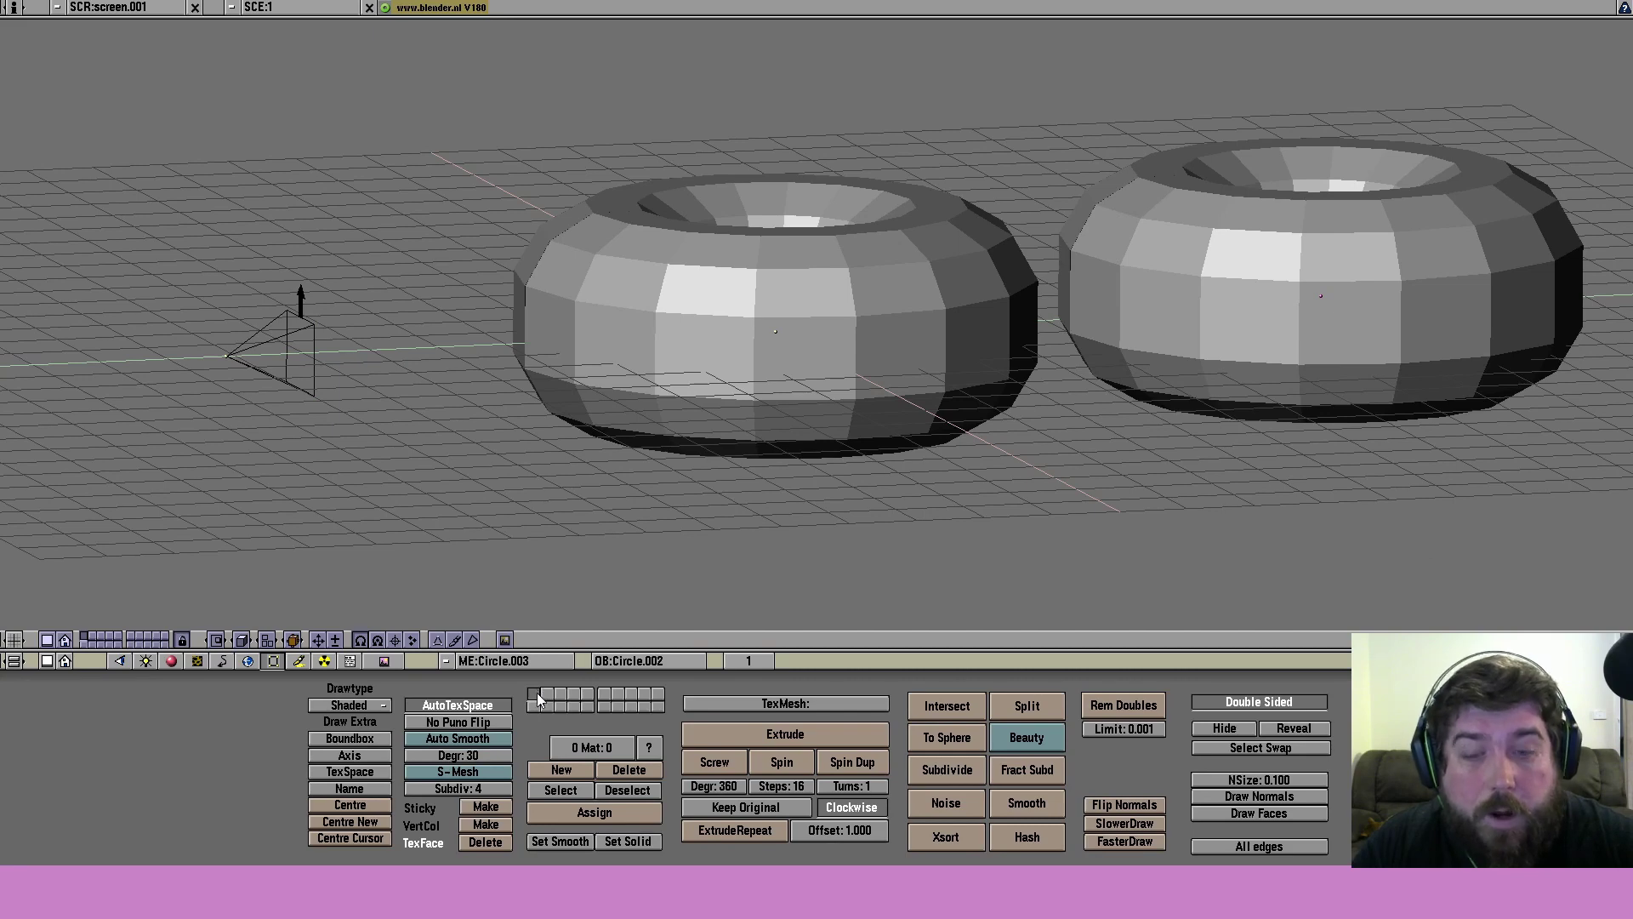
pyautogui.click(531, 704)
pyautogui.click(534, 692)
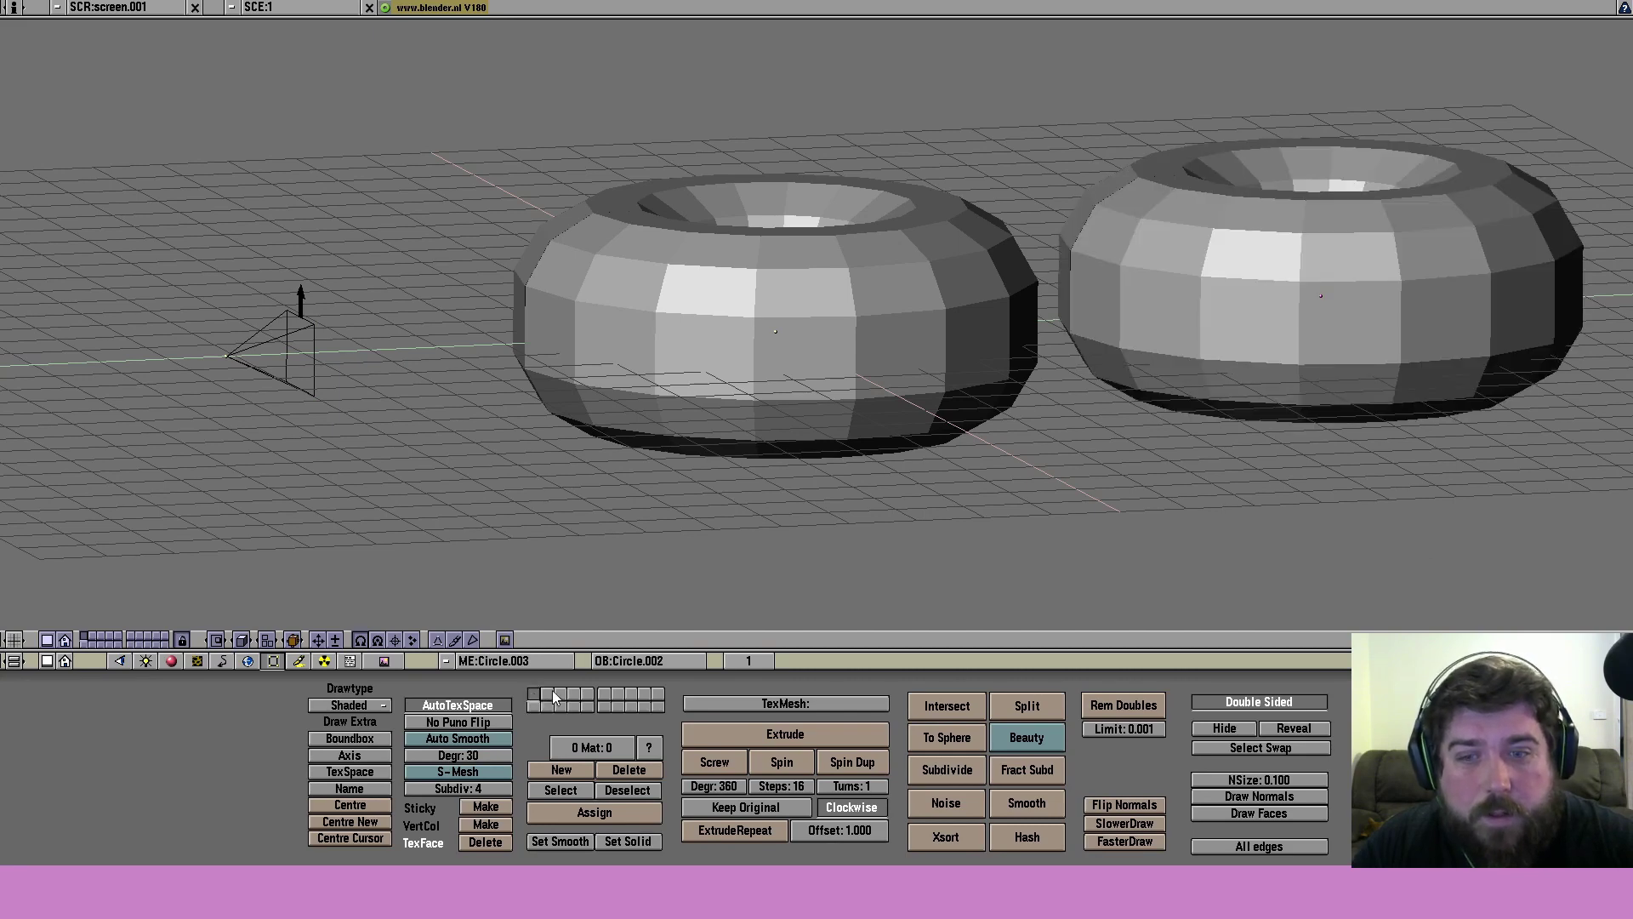
pyautogui.click(536, 694)
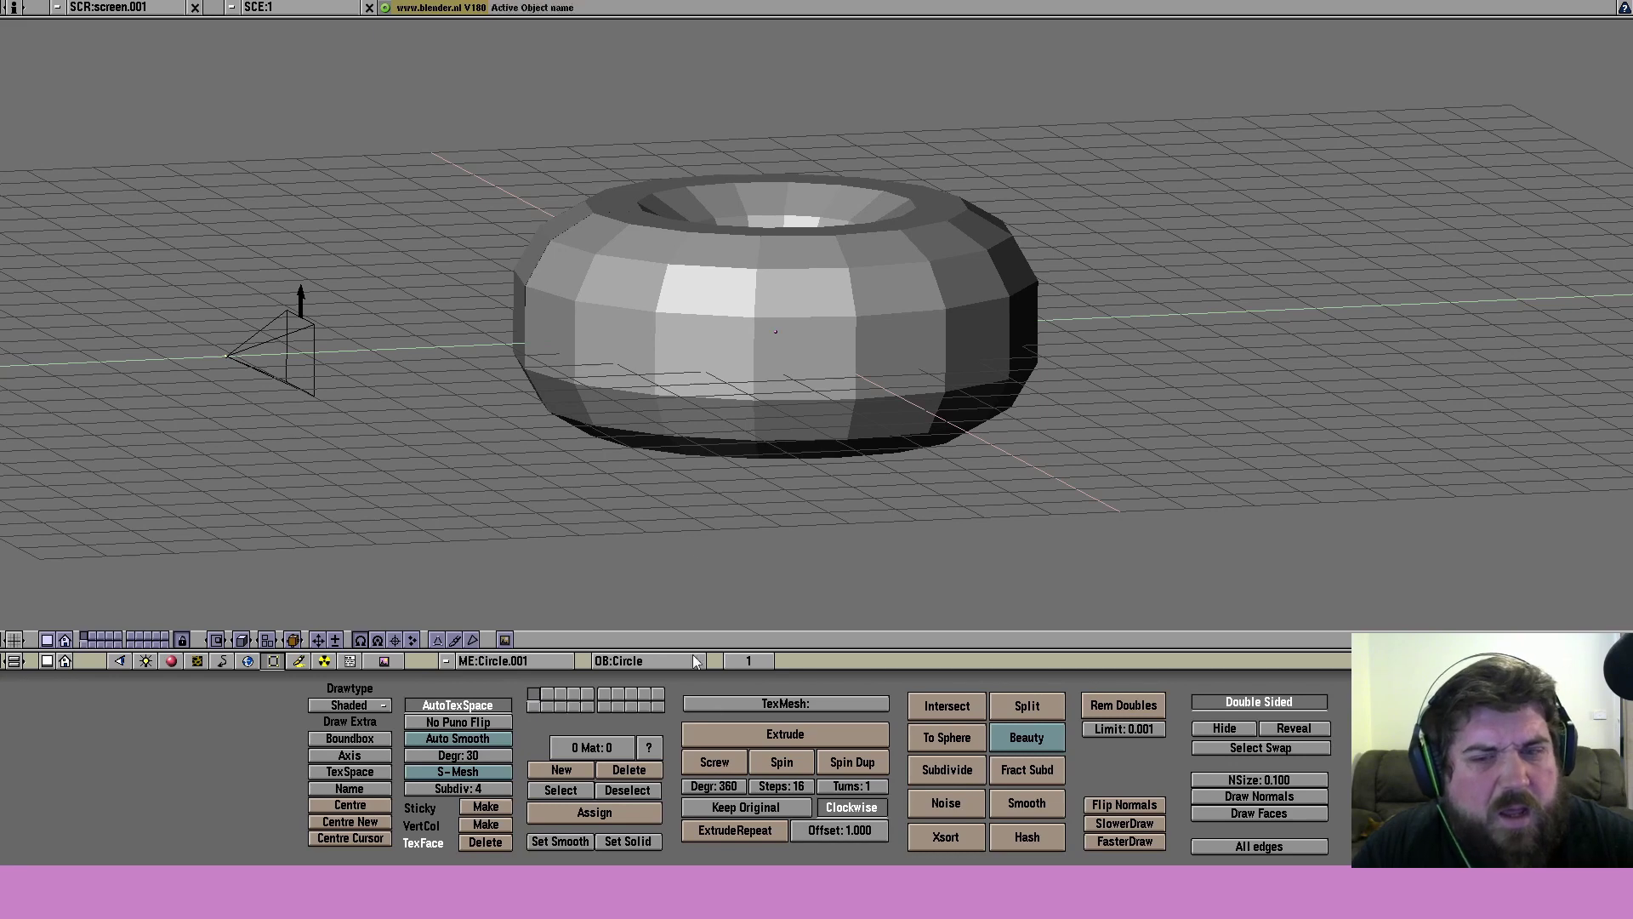
# - Select the camera and switch the viewport's visible layer away from the torus
pyautogui.rightClick(334, 361)
pyautogui.click(92, 639)
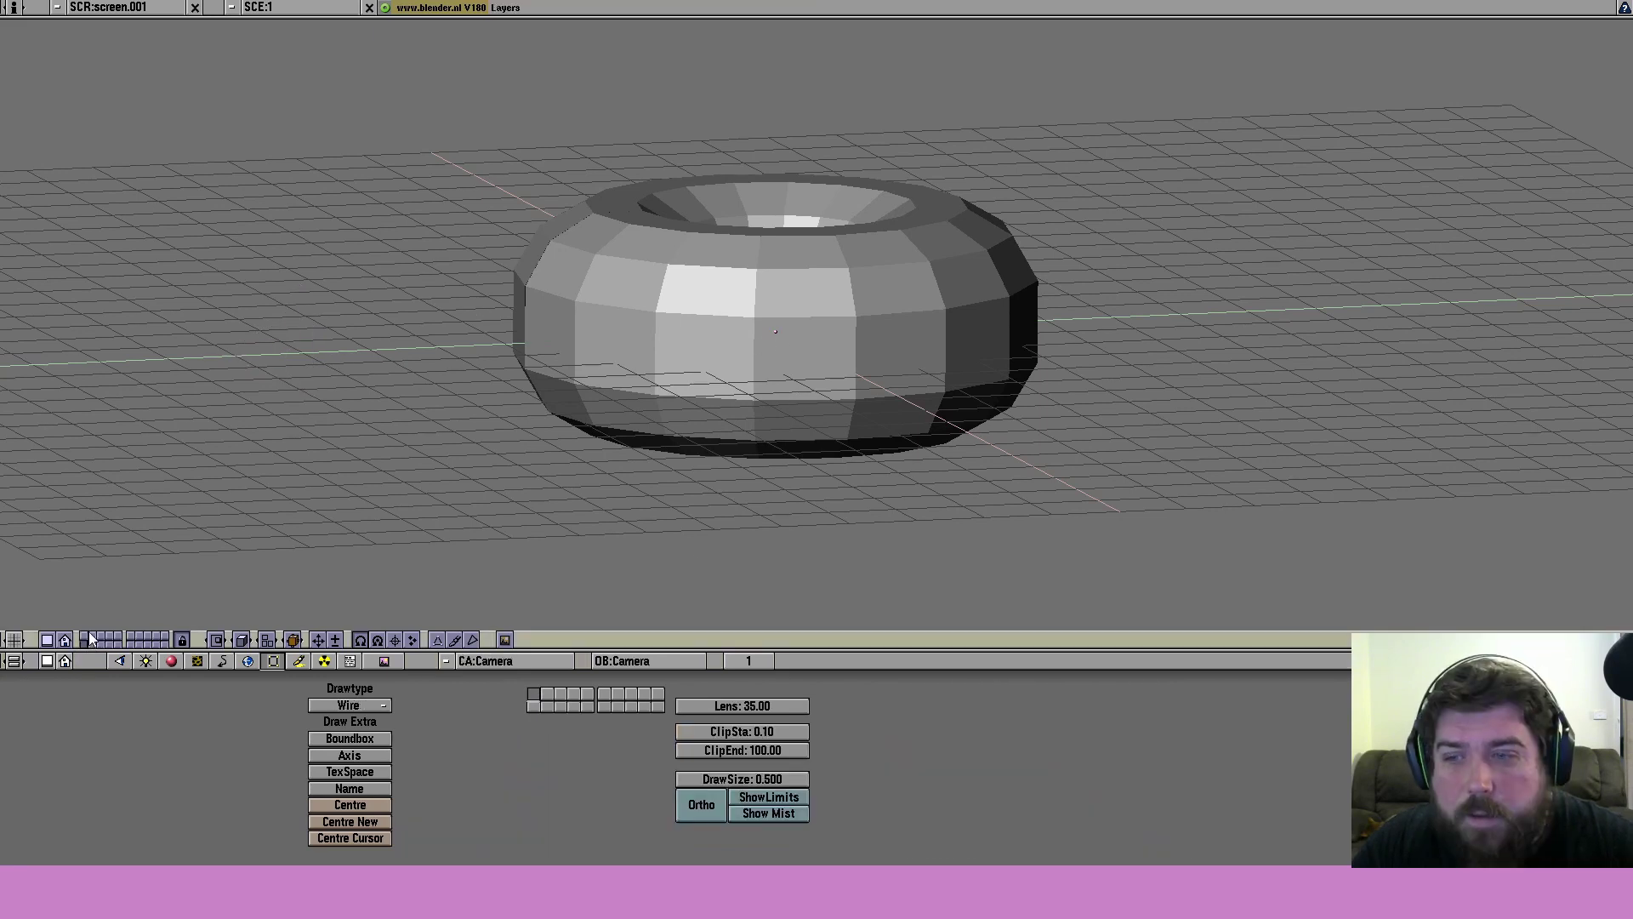
pyautogui.click(92, 636)
pyautogui.click(91, 640)
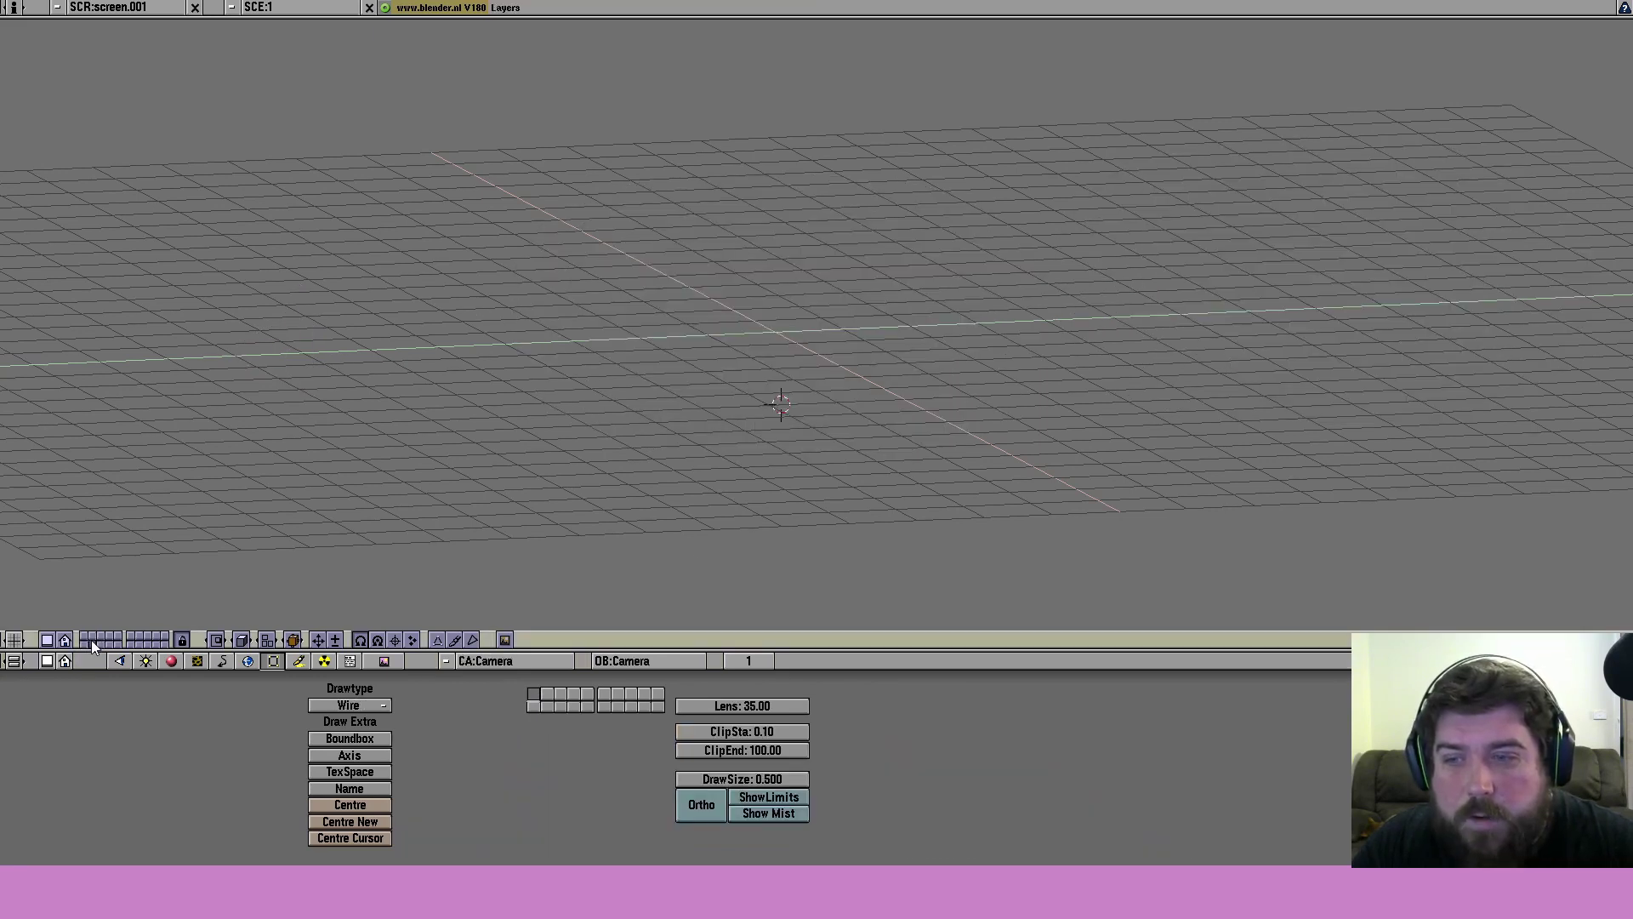
# - Show the layer holding the duplicated torus and try moving the torus
pyautogui.click(92, 638)
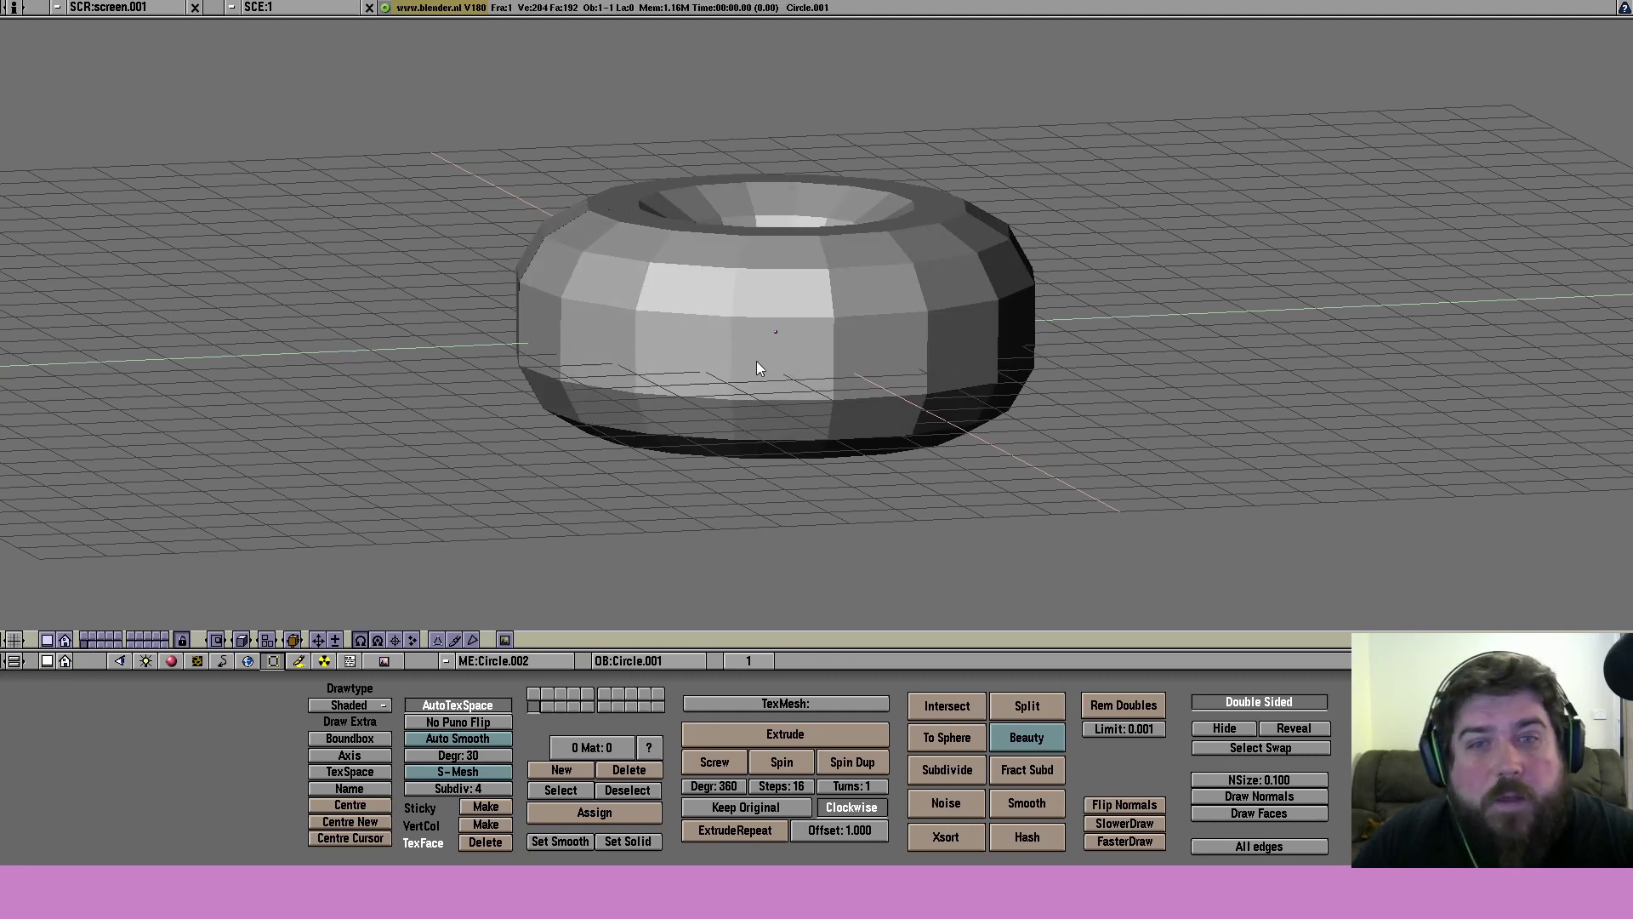
pyautogui.press('g')
pyautogui.press('Escape')
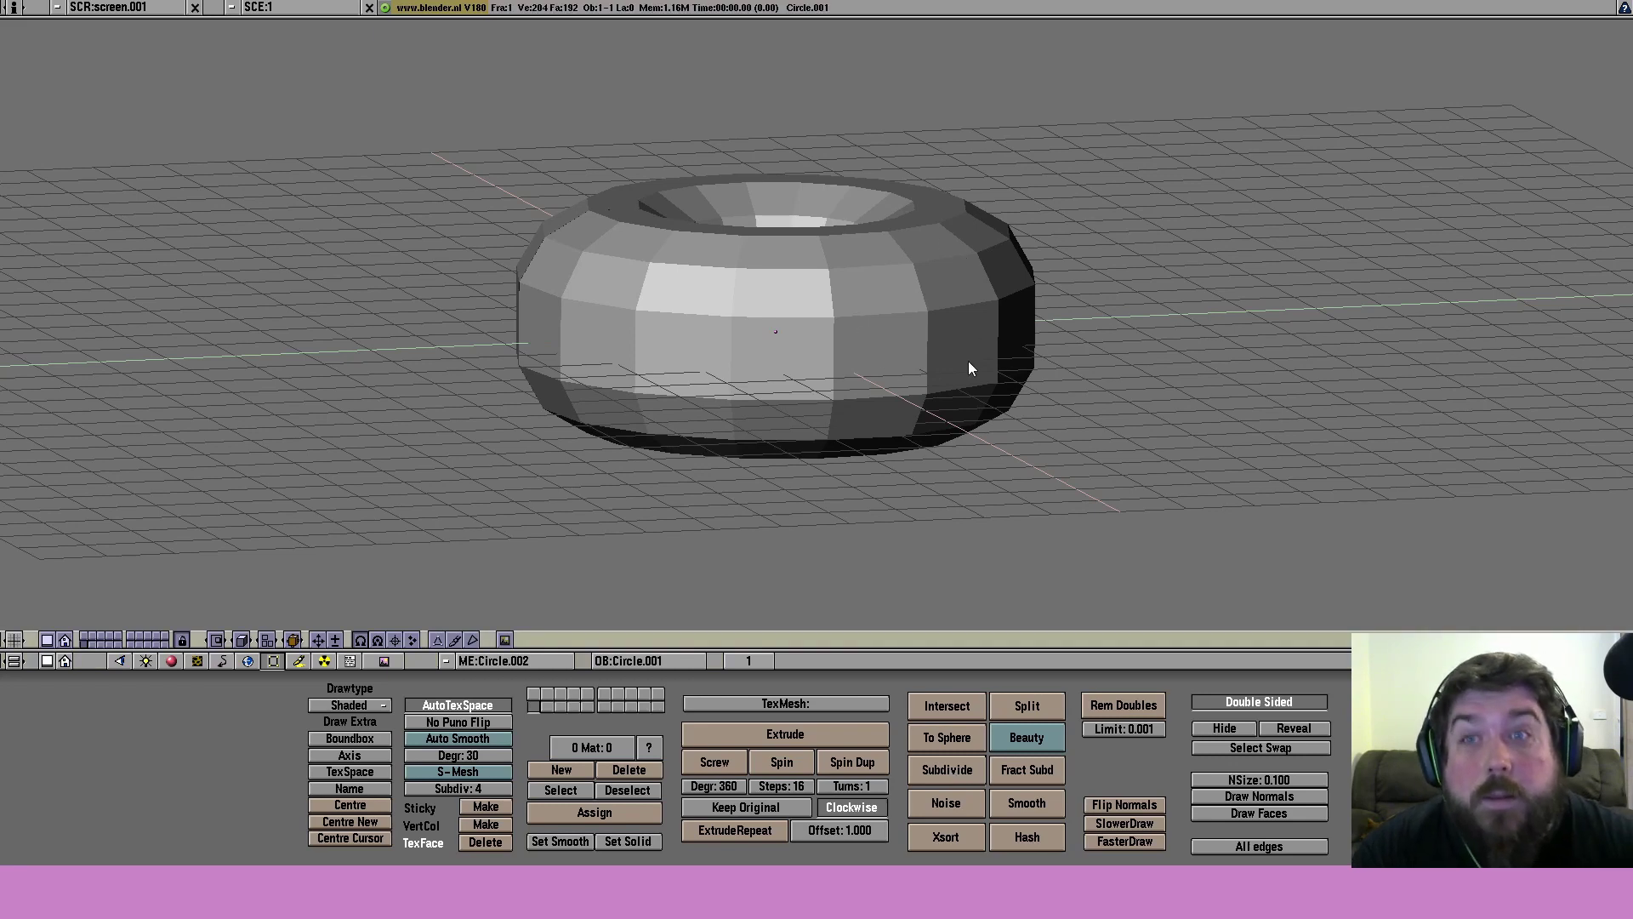
pyautogui.moveTo(955, 390); pyautogui.dragTo(875, 462, button='middle')
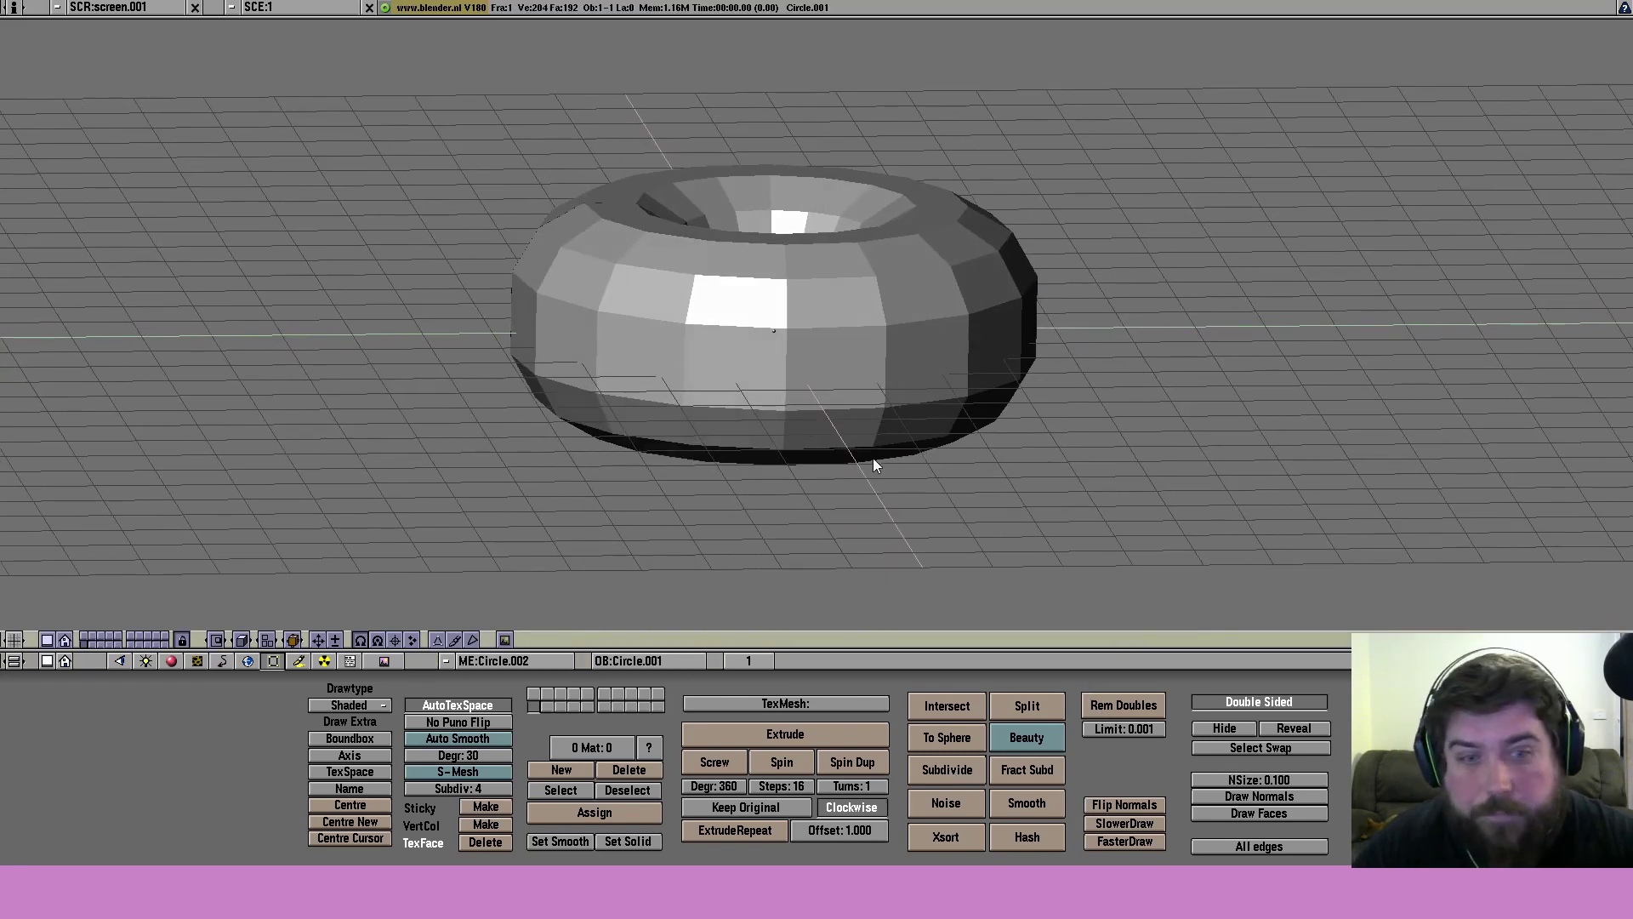
# - Set the Remove Doubles limit to 0.045, remove doubled vertices from the torus mesh, and open the first-layer torus in edit mode
pyautogui.moveTo(1121, 729); pyautogui.dragTo(1144, 729)
pyautogui.click(1150, 708)
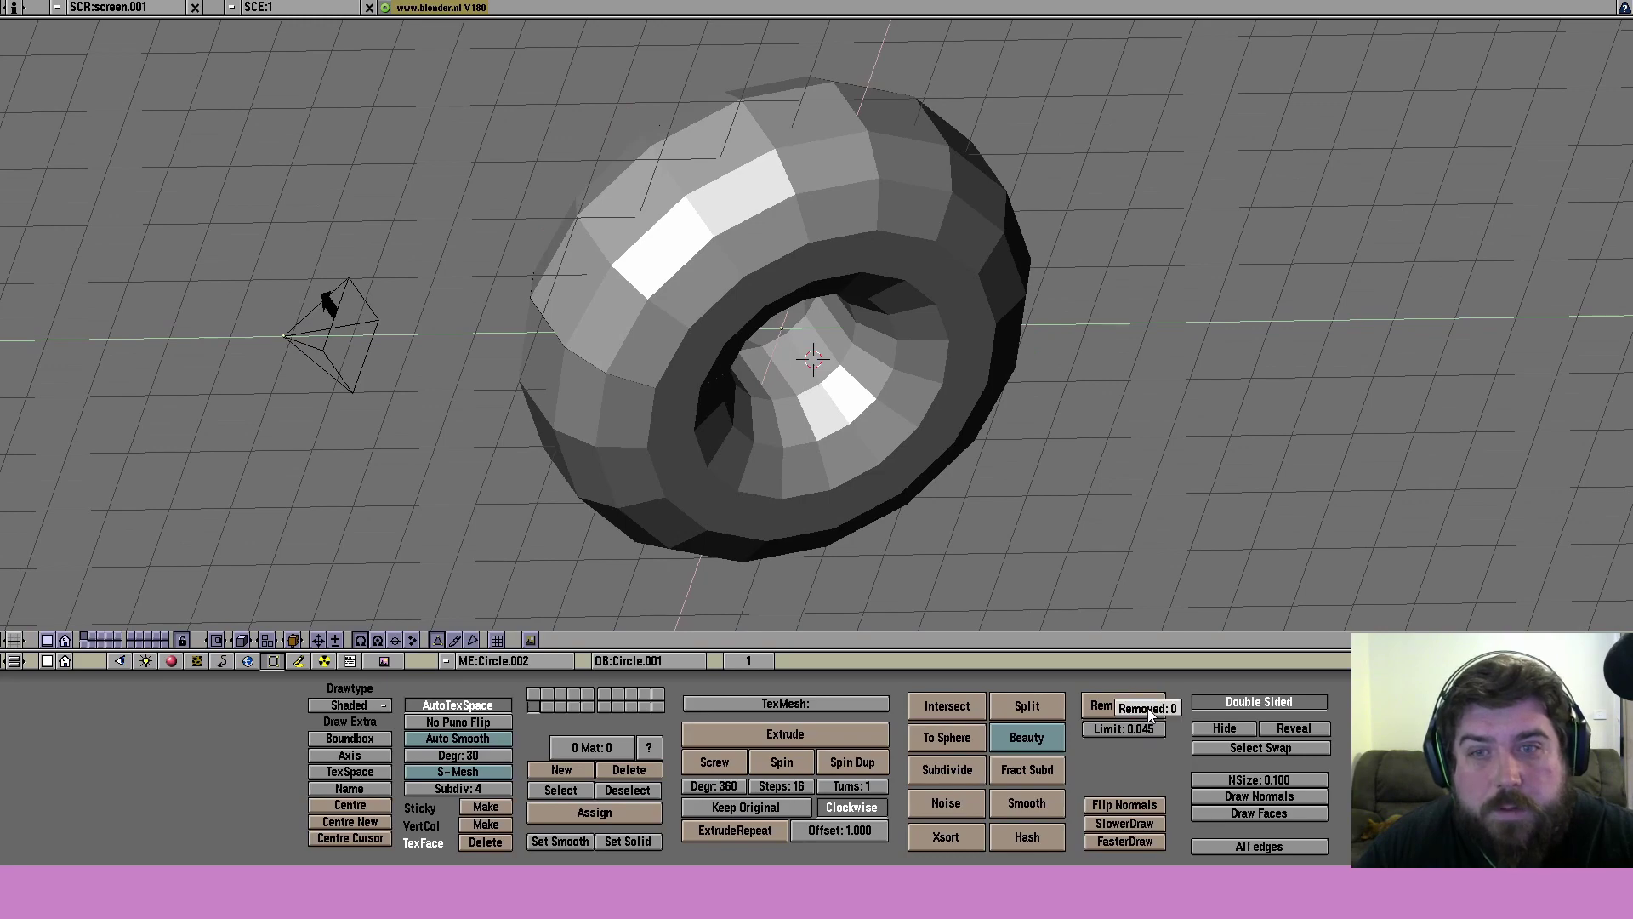
pyautogui.rightClick(717, 193)
pyautogui.moveTo(718, 193); pyautogui.dragTo(1125, 385, button='middle')
pyautogui.press('Tab')
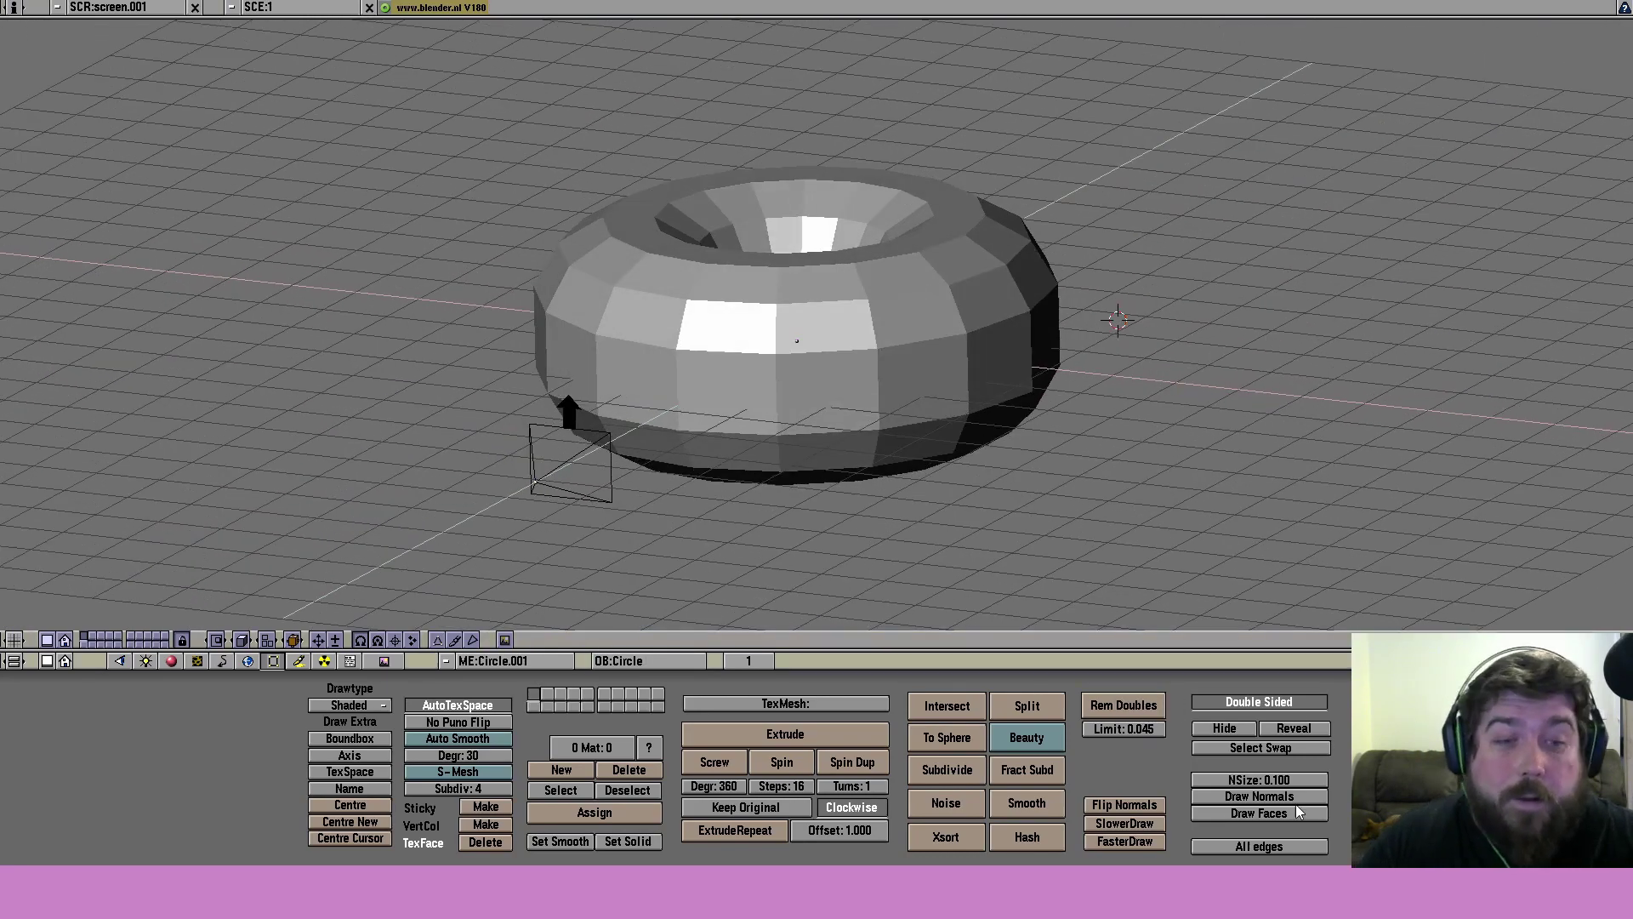
pyautogui.moveTo(619, 451); pyautogui.dragTo(628, 449, button='middle')
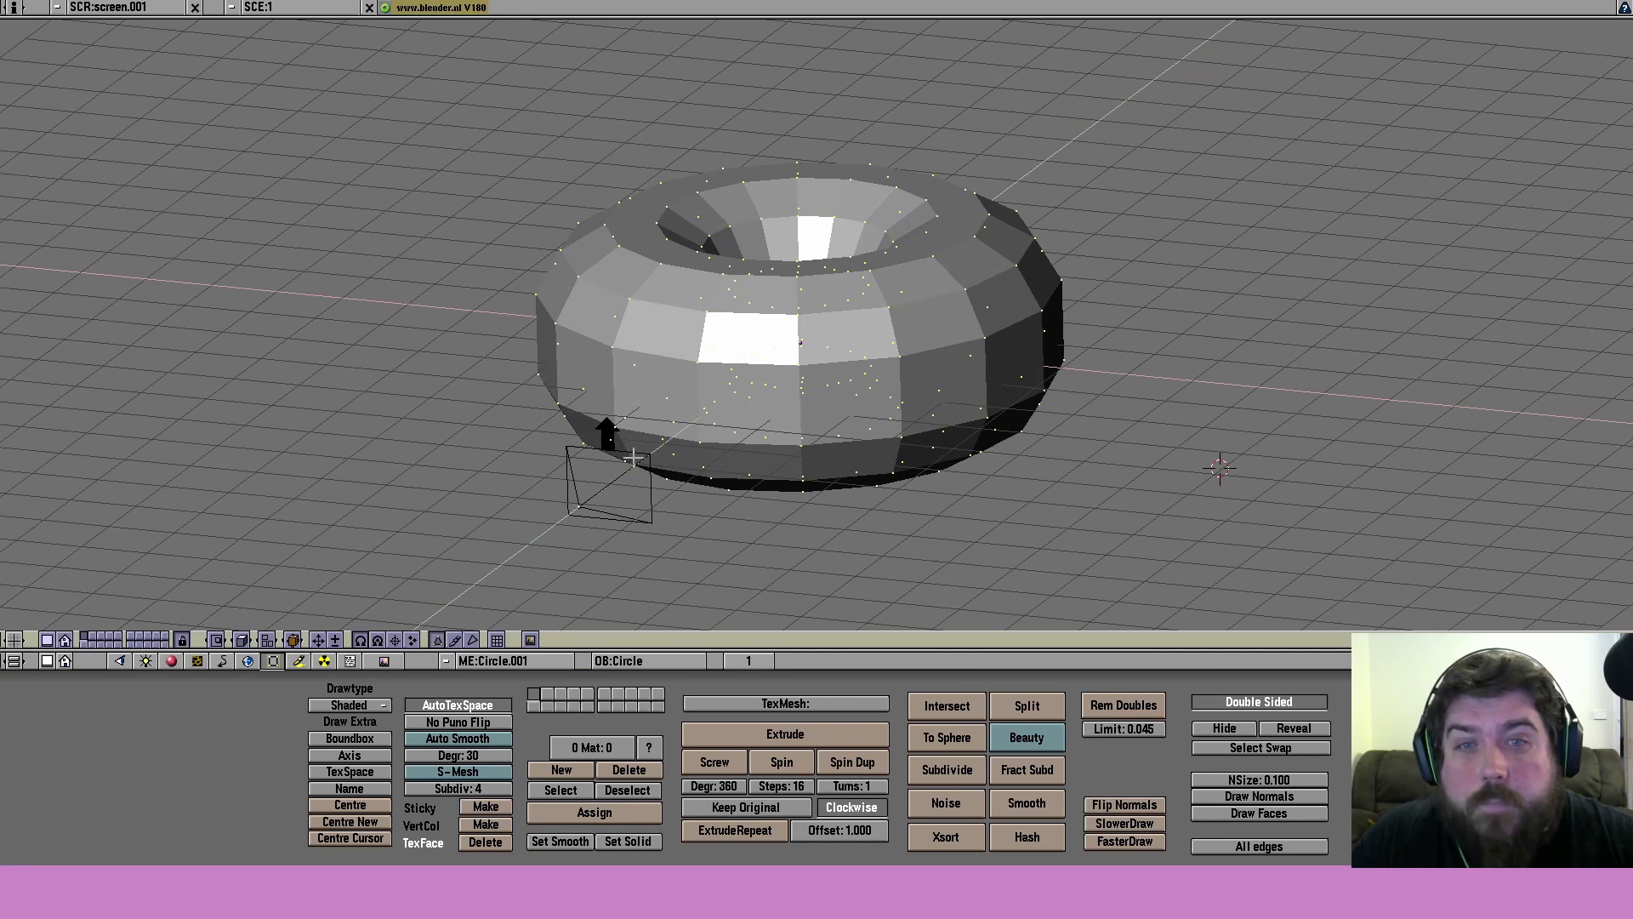
# - Turn on S-Mesh for the torus on the second layer and check the smoothed mesh in object and edit mode
pyautogui.click(475, 737)
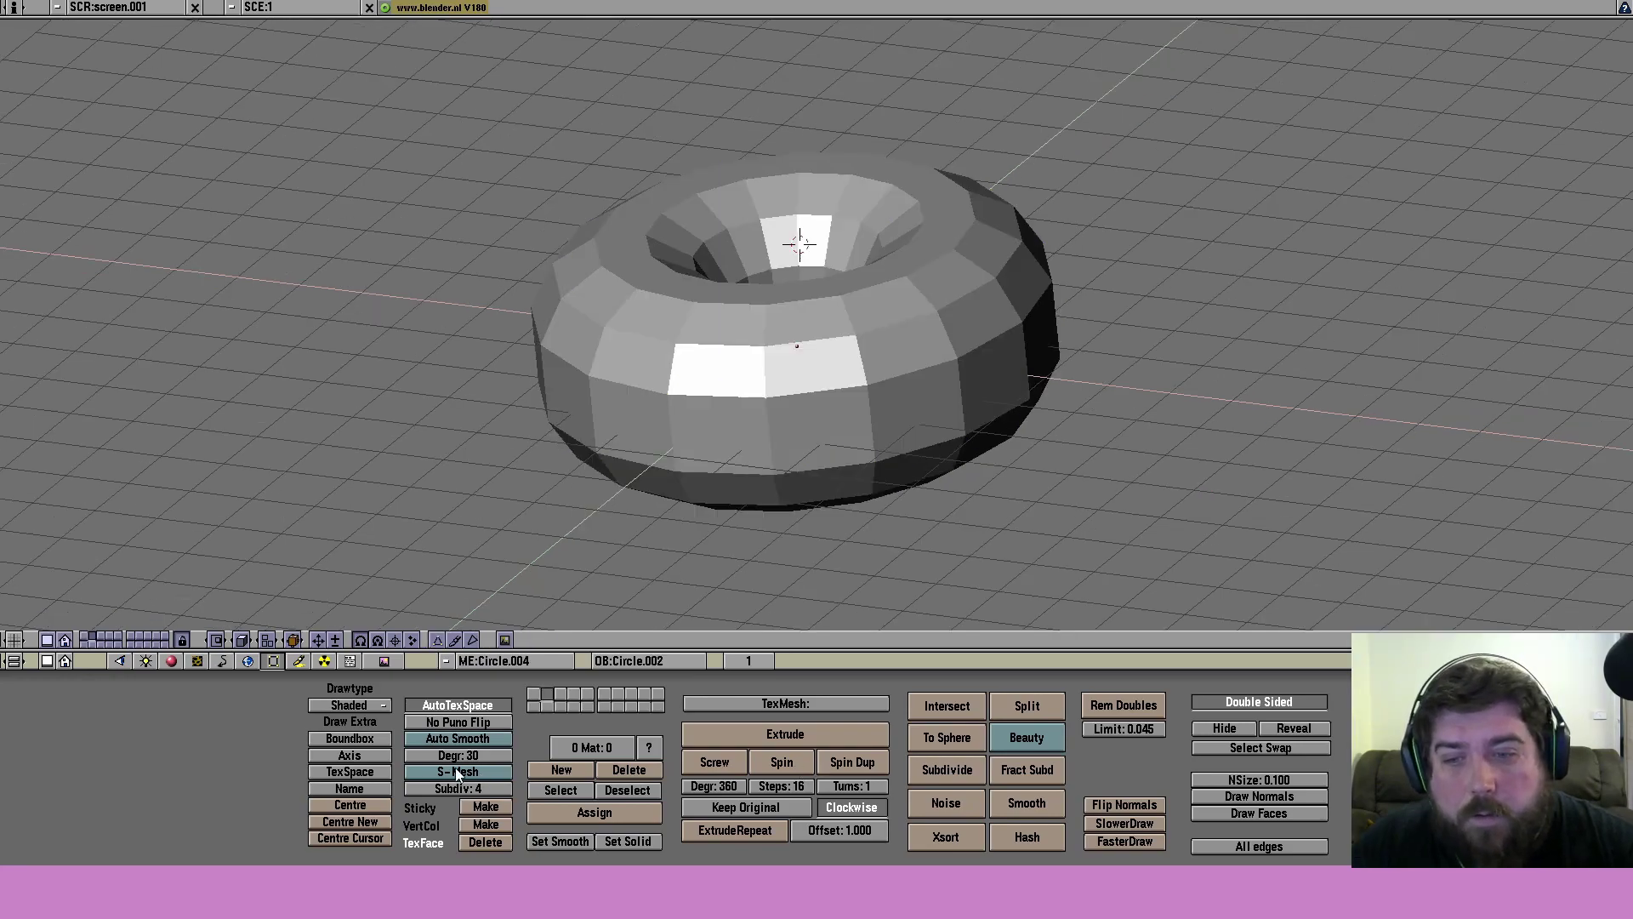
pyautogui.click(457, 773)
pyautogui.moveTo(942, 186); pyautogui.dragTo(862, 525, button='middle')
pyautogui.press('z')
pyautogui.press('z')
pyautogui.press('Tab')
pyautogui.moveTo(1022, 449); pyautogui.dragTo(972, 414, button='middle')
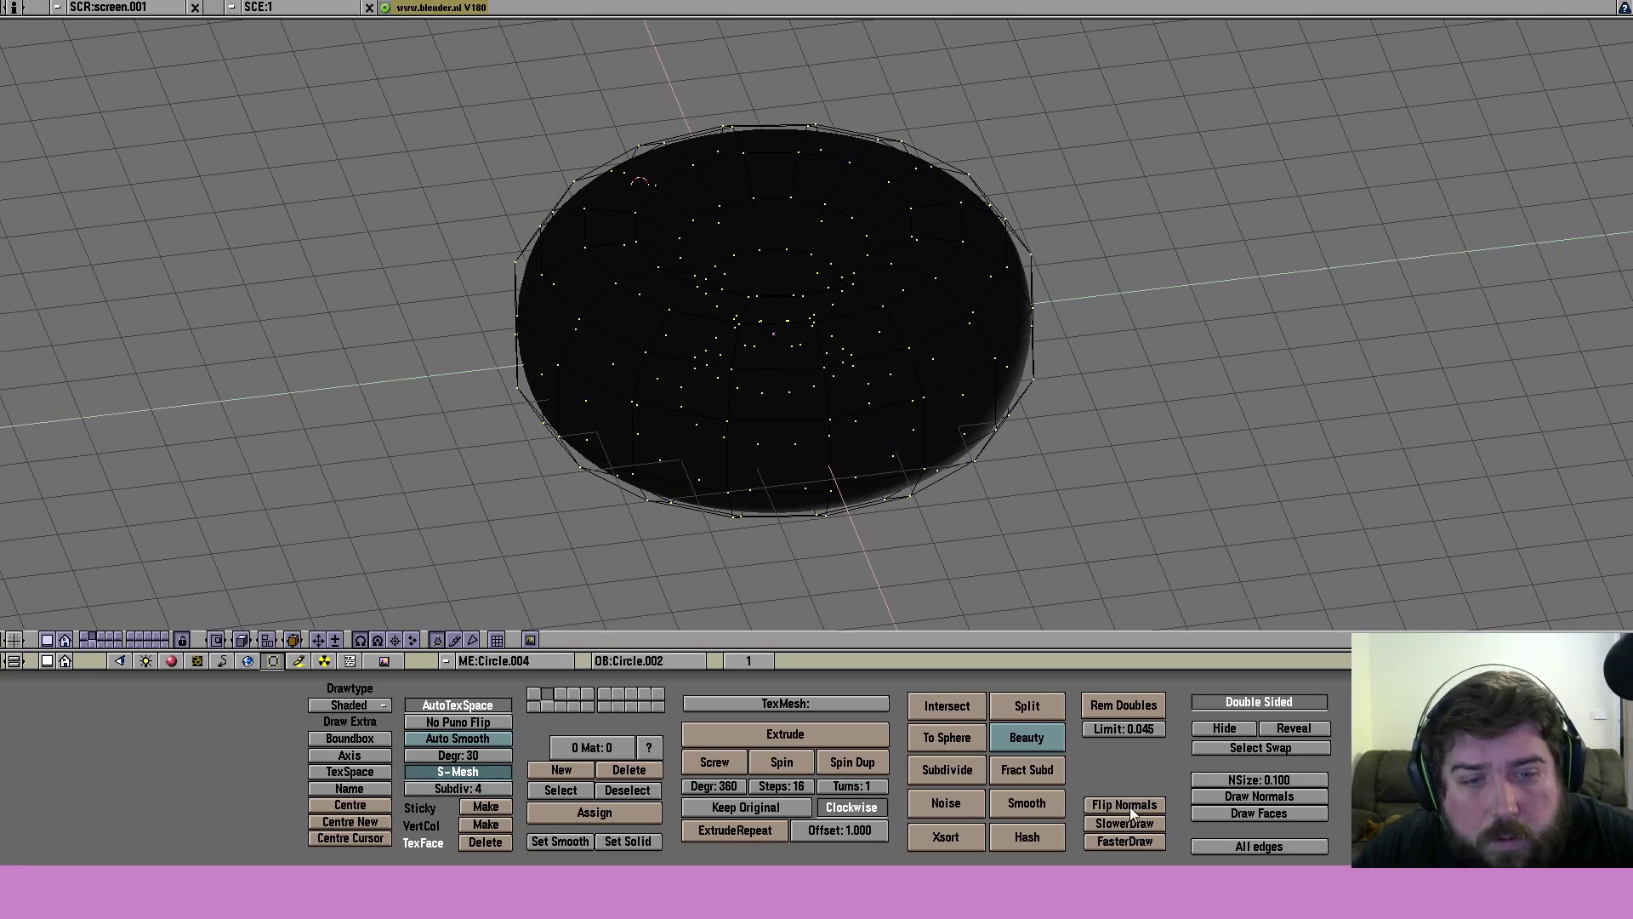
pyautogui.press('Tab')
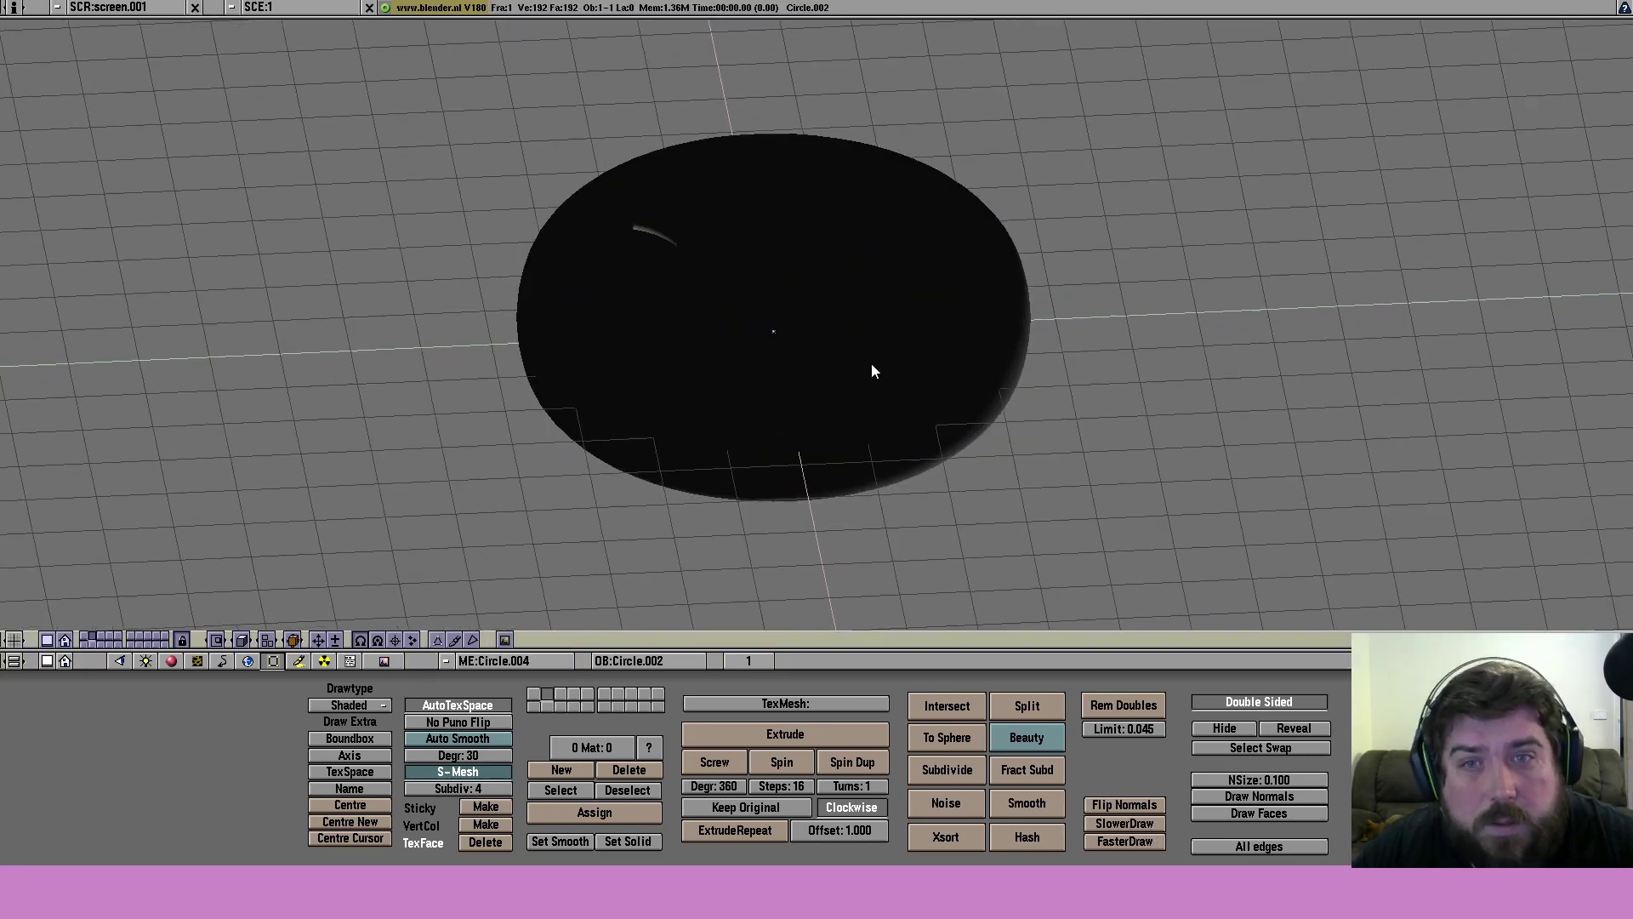
# - Add a spot lamp beside the smoothed torus on the second layer
pyautogui.moveTo(868, 364); pyautogui.dragTo(771, 615, button='middle')
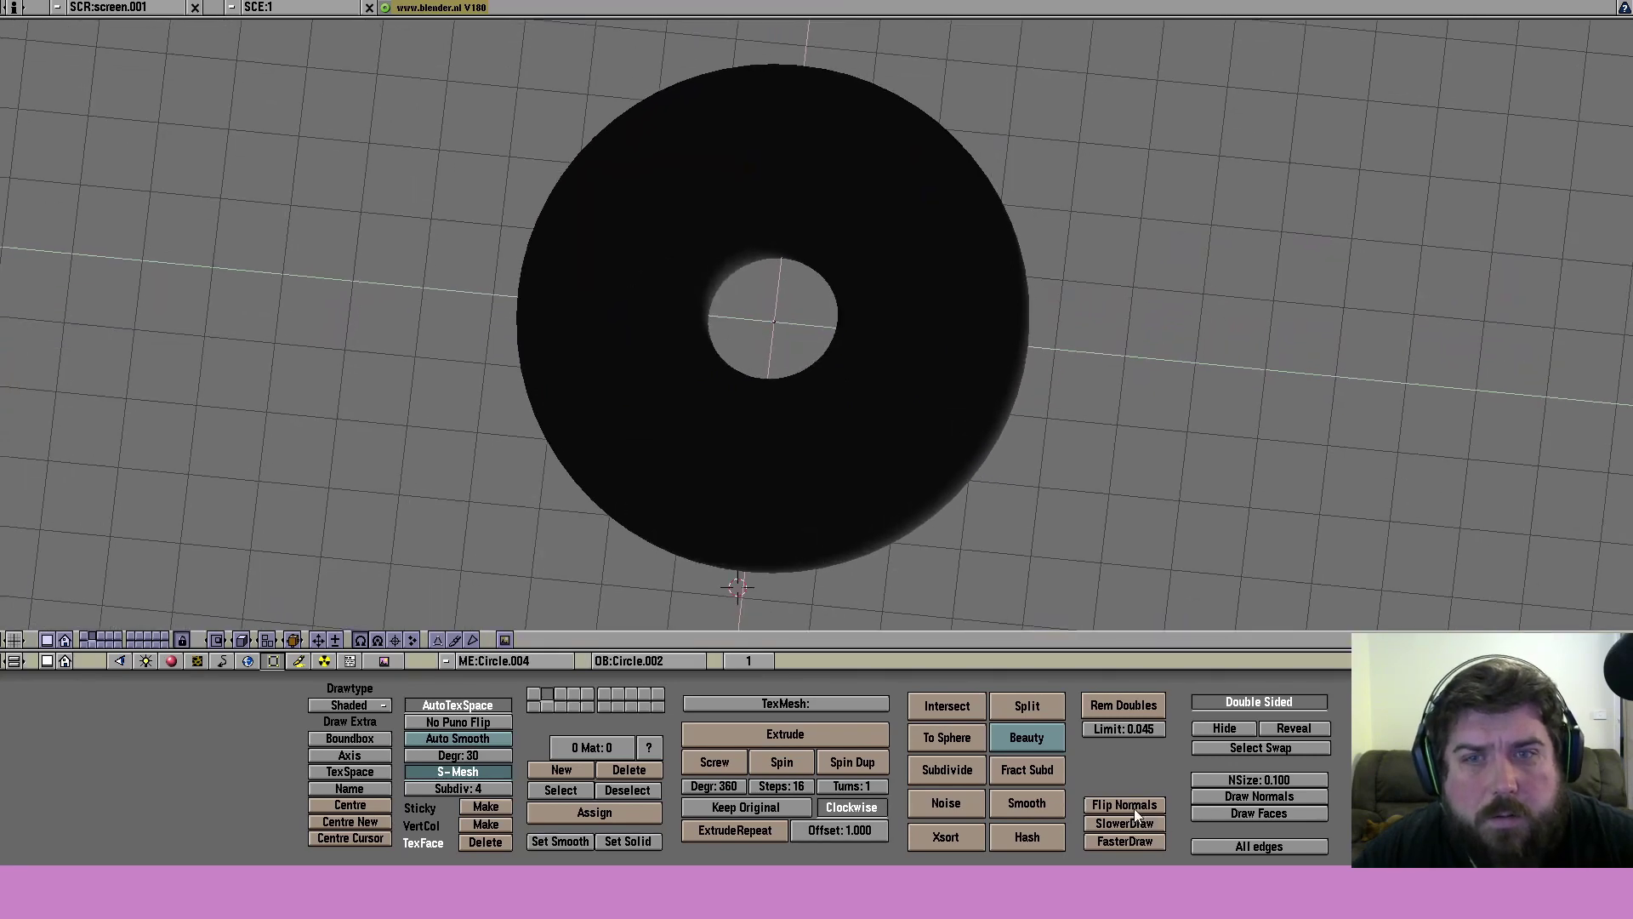
pyautogui.moveTo(774, 533); pyautogui.dragTo(764, 294, button='middle')
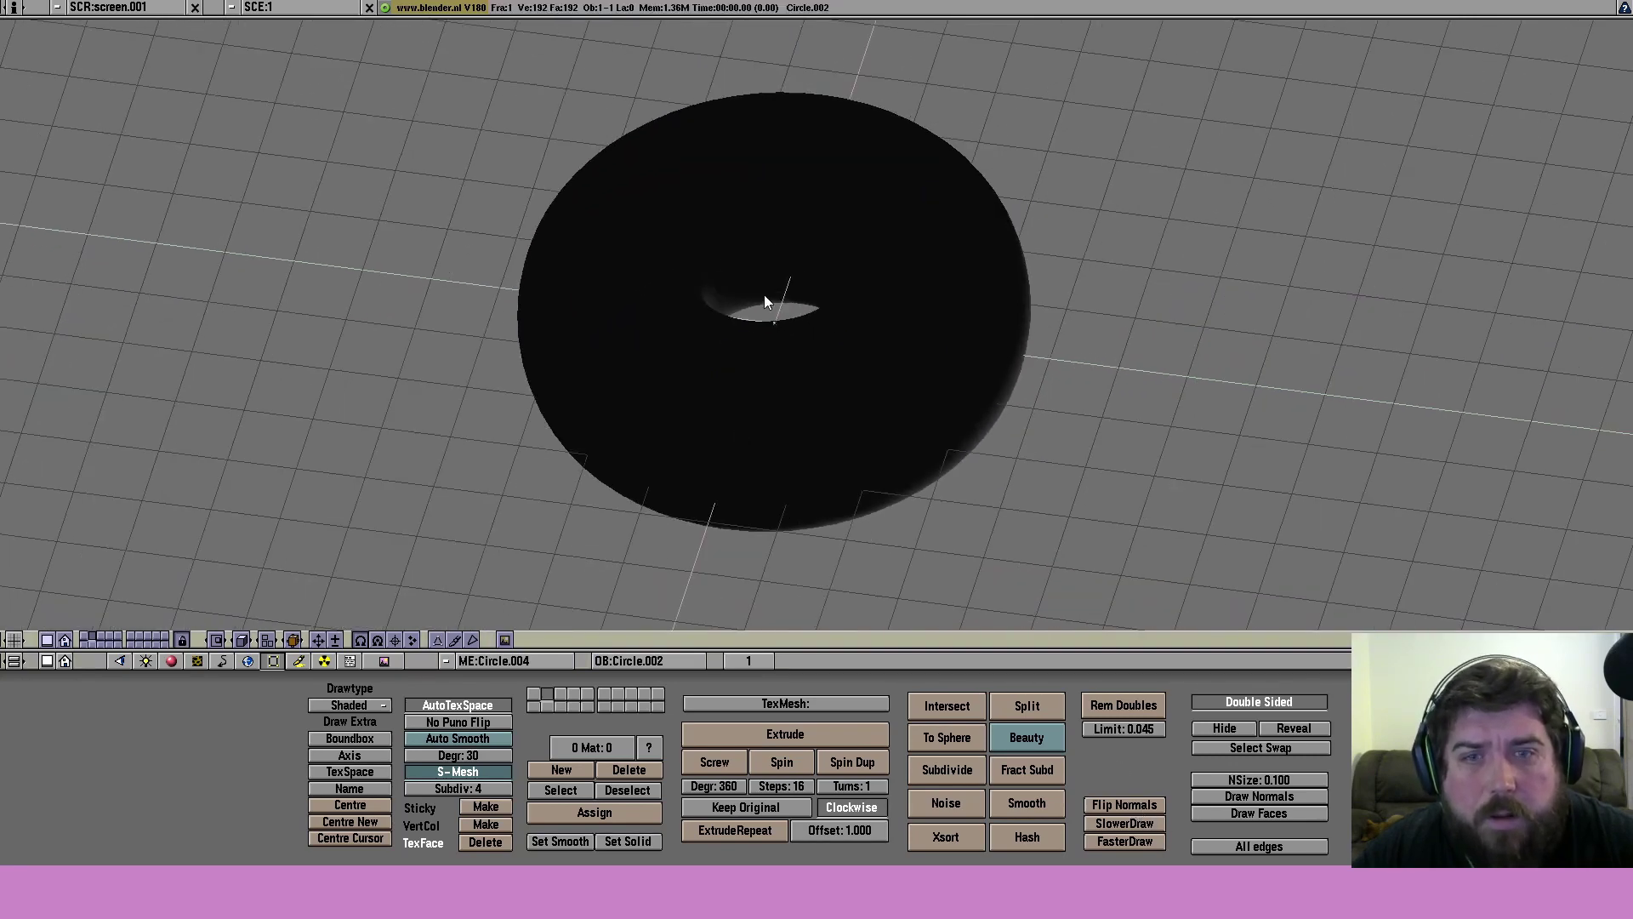
pyautogui.press('space')
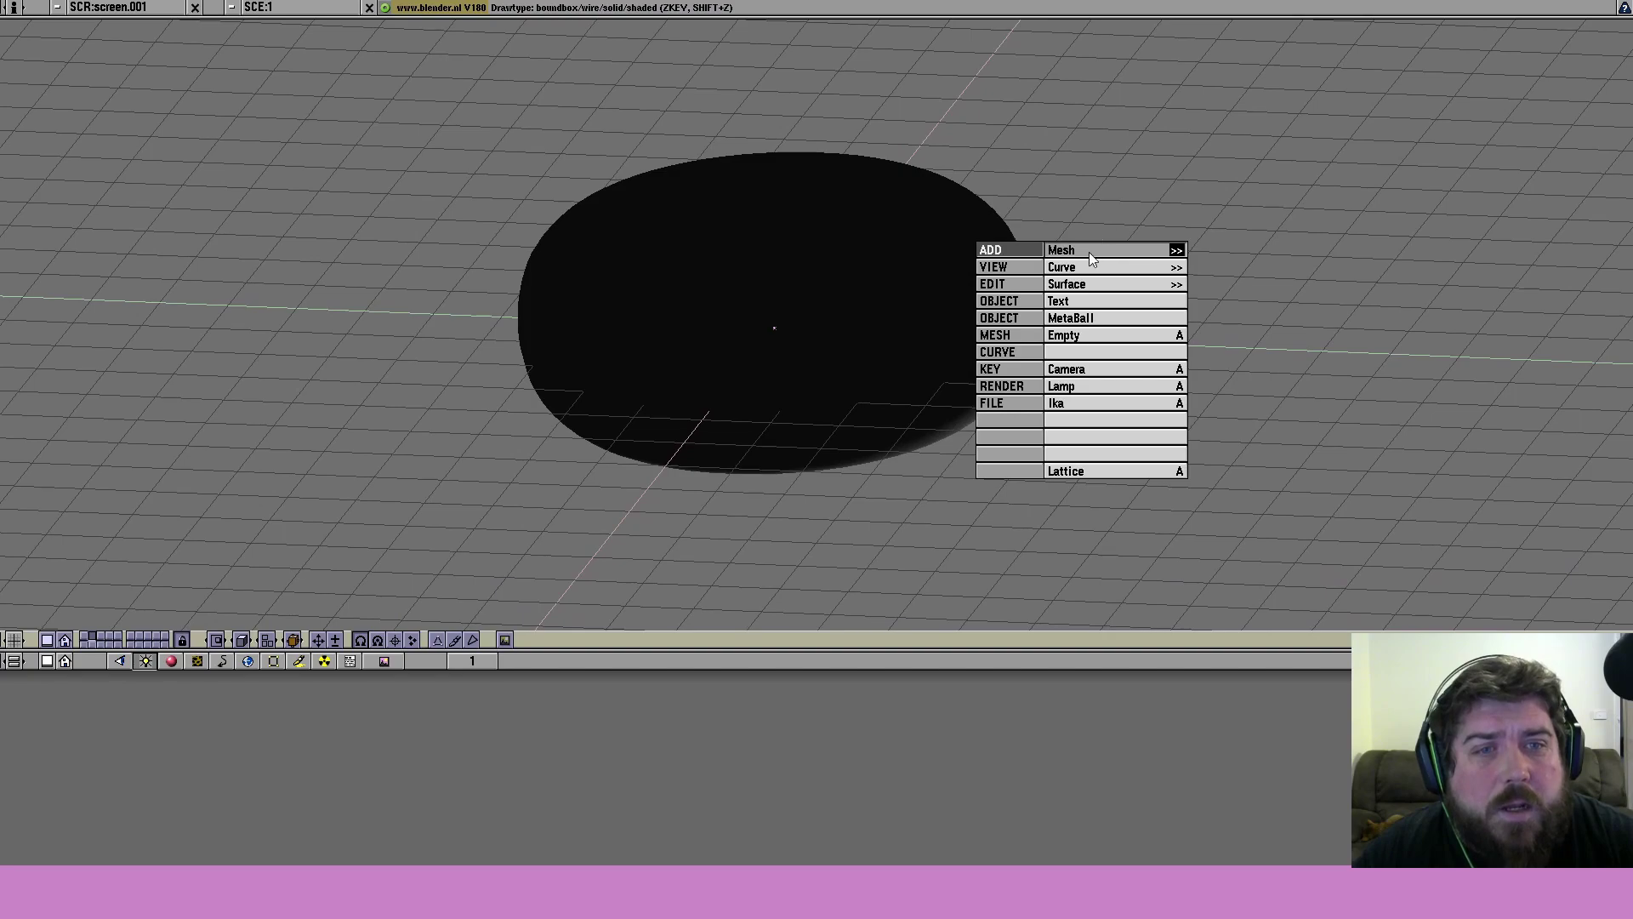
pyautogui.press('Escape')
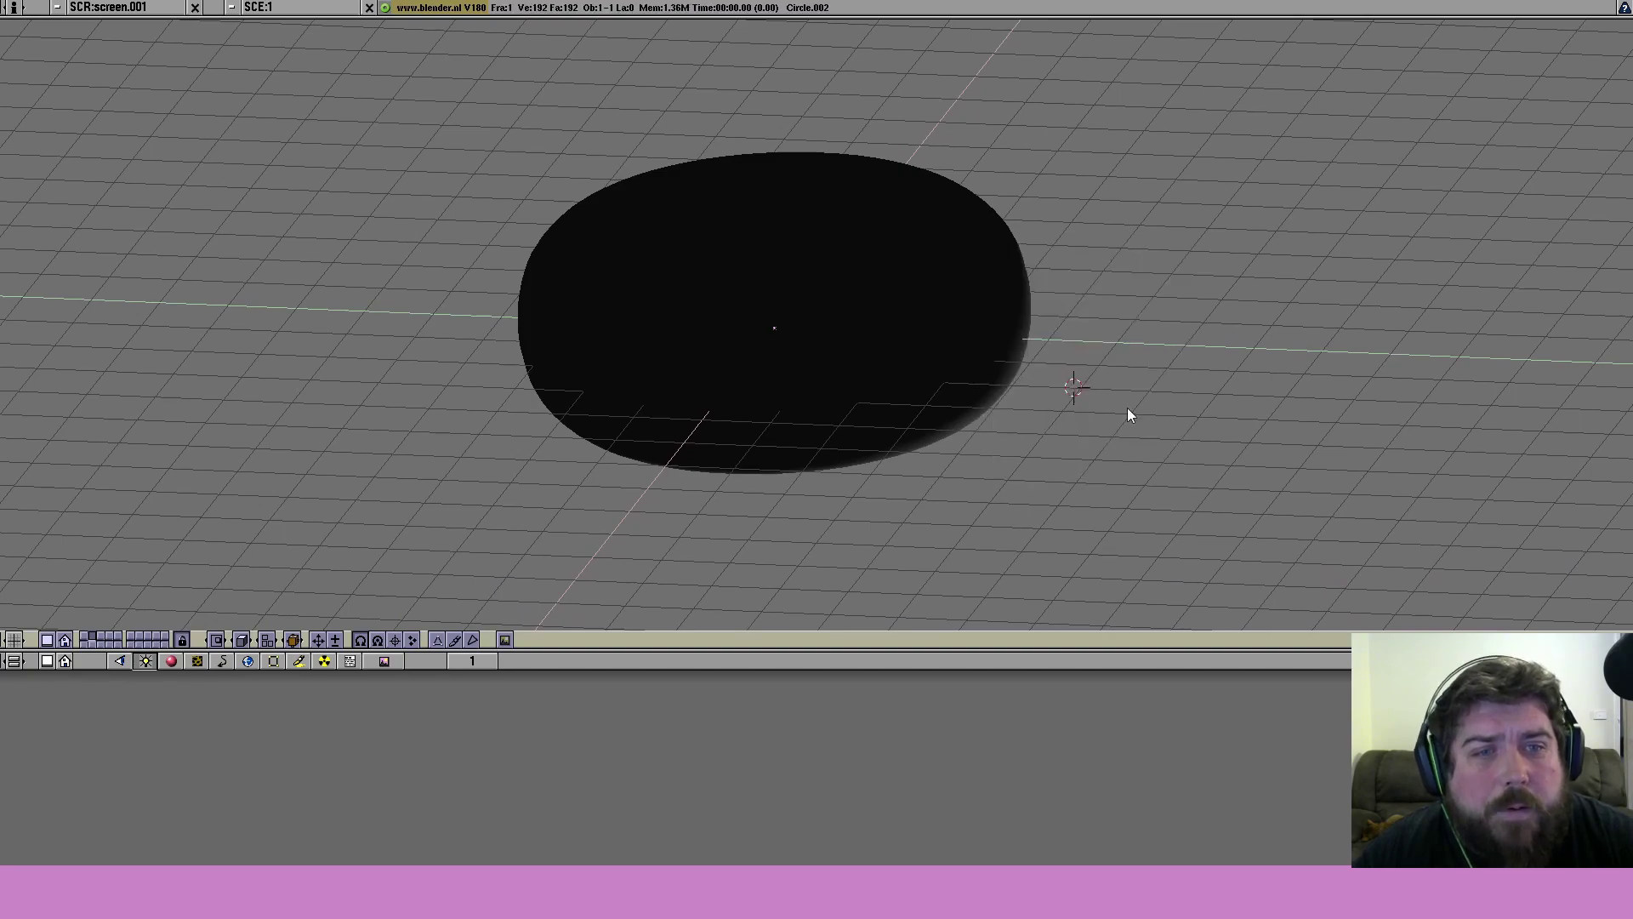
pyautogui.moveTo(1029, 517); pyautogui.dragTo(1126, 426, button='middle')
pyautogui.press('z')
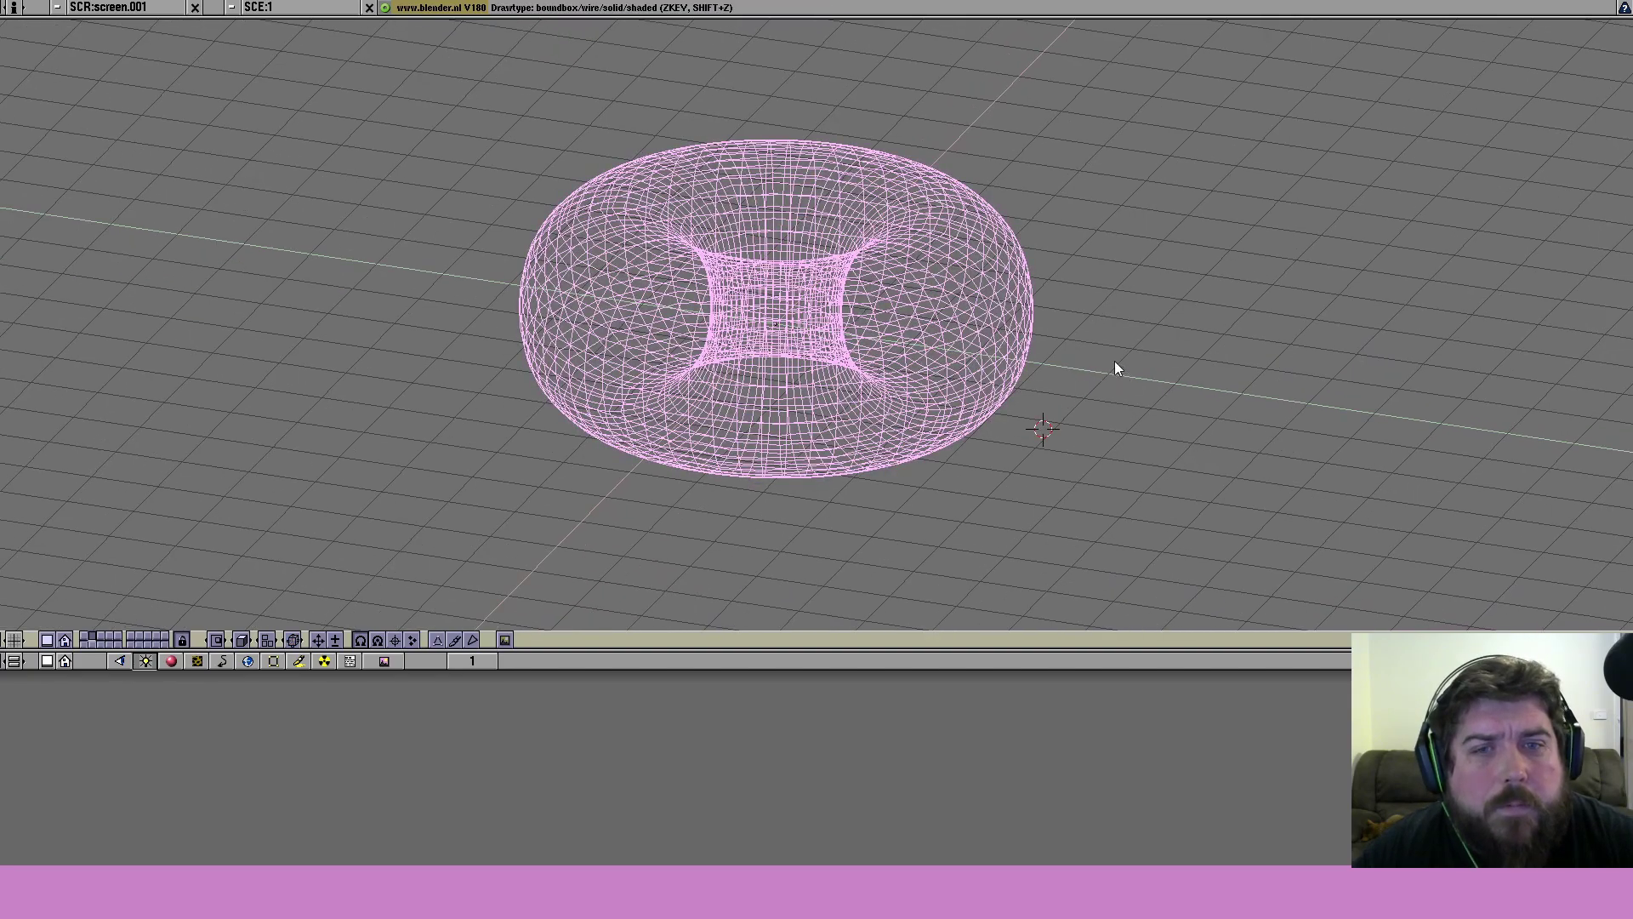
pyautogui.moveTo(1115, 365); pyautogui.dragTo(988, 399, button='middle')
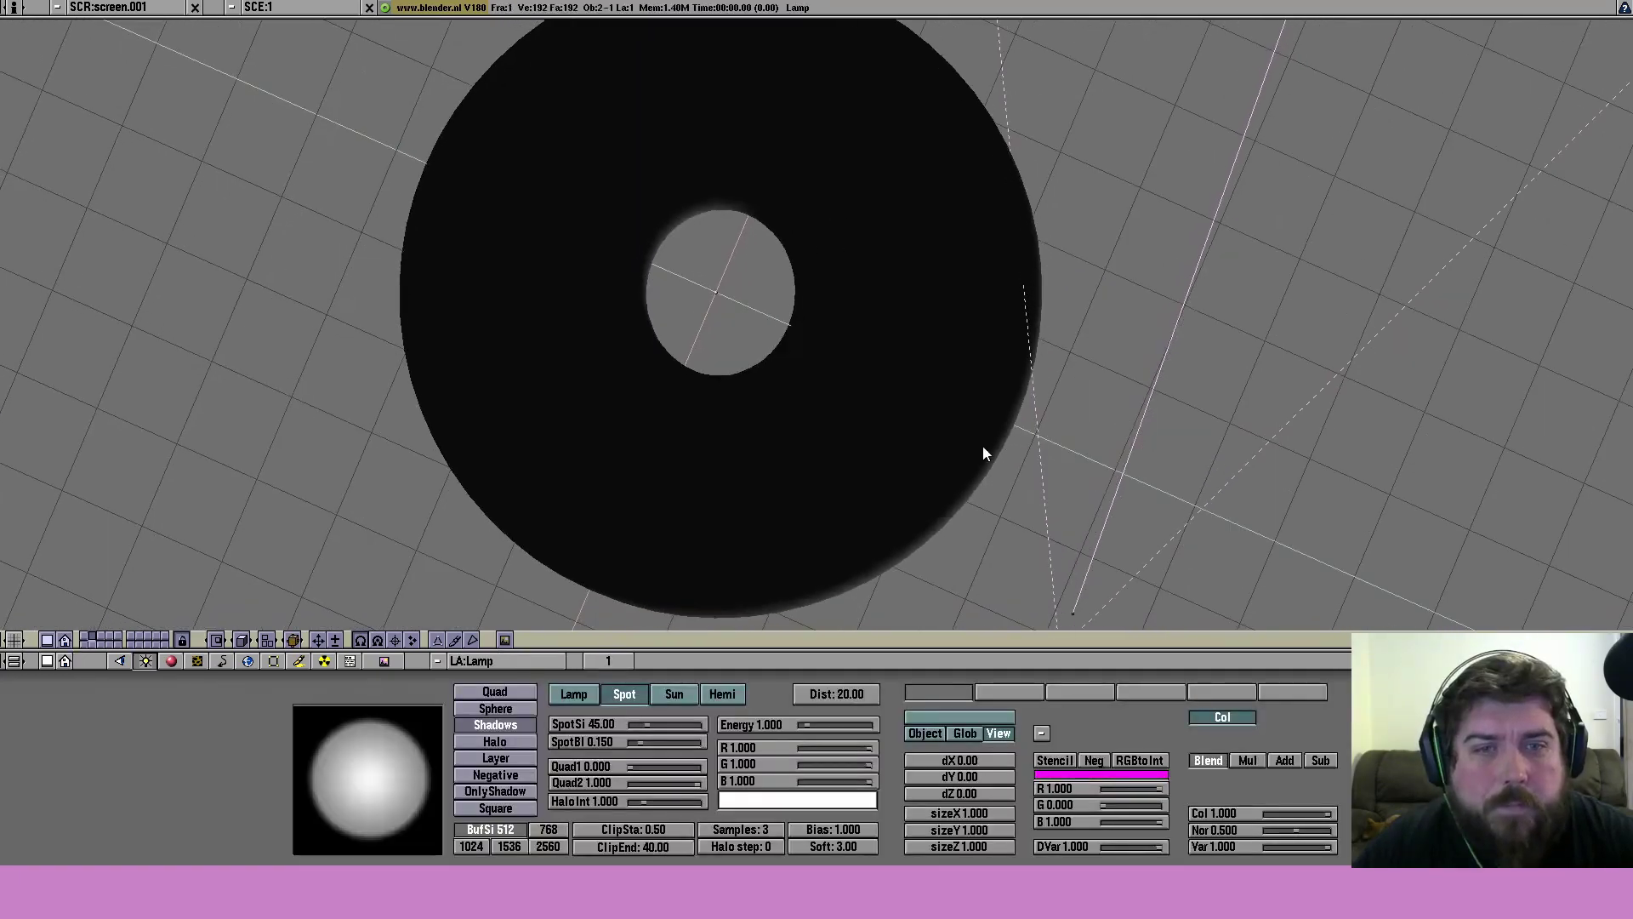
pyautogui.moveTo(982, 446); pyautogui.dragTo(978, 443, button='middle')
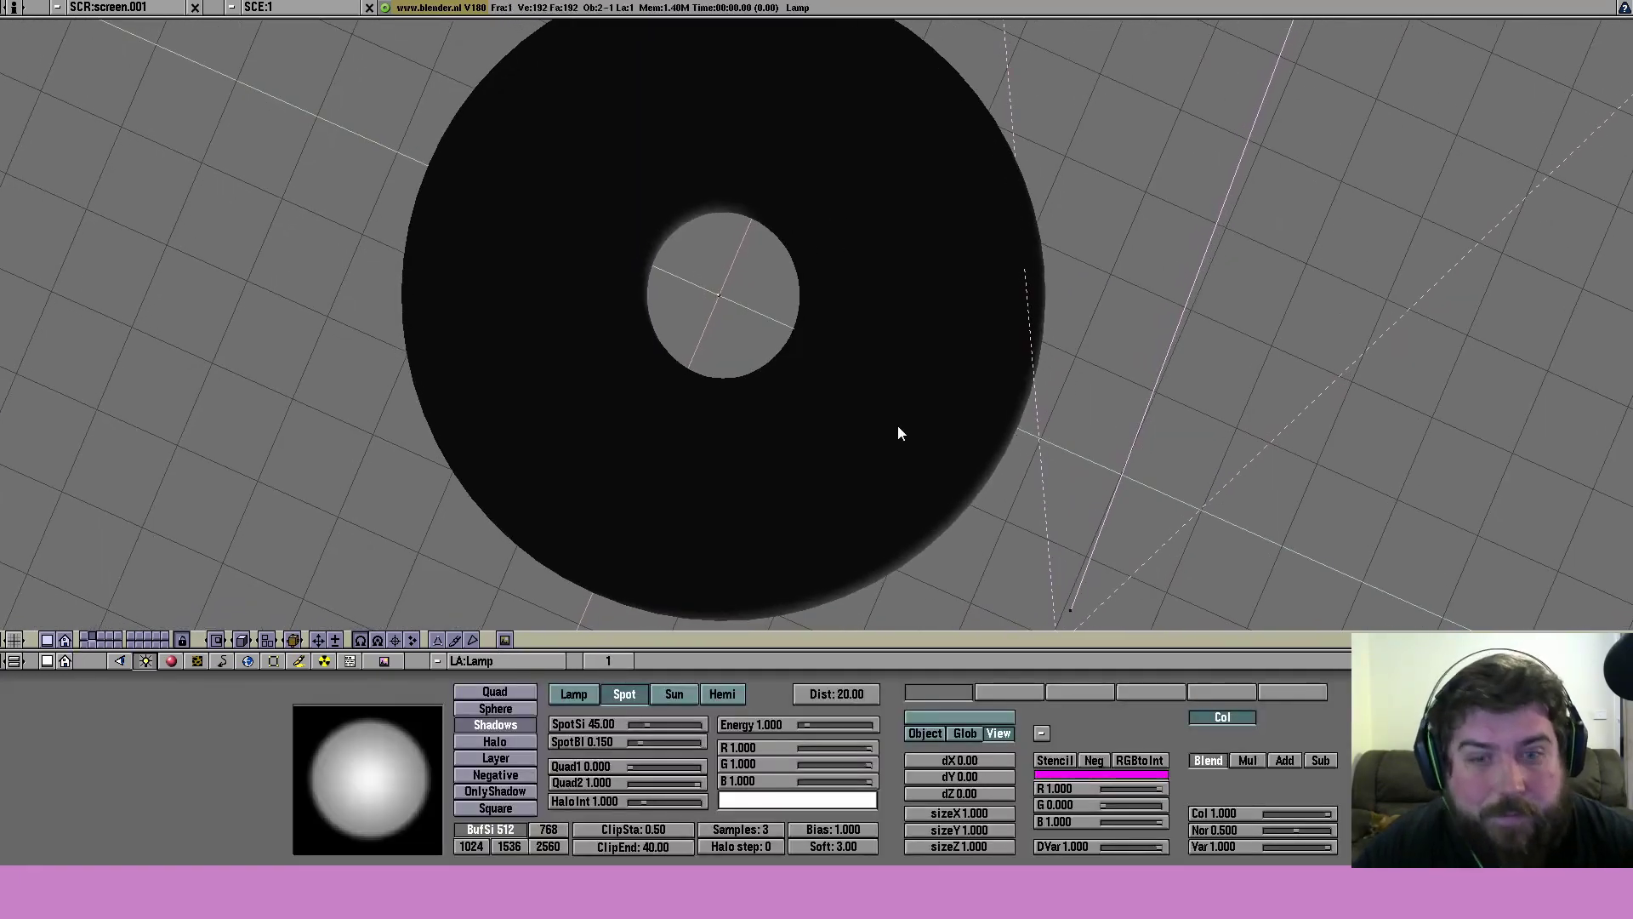
# - Alternate between the first and second layers to compare the shading of the faceted and smoothed tori
pyautogui.moveTo(623, 262); pyautogui.dragTo(692, 235, button='middle')
pyautogui.moveTo(314, 459)
pyautogui.mouseDown(button='middle')
pyautogui.moveTo(832, 339)
pyautogui.moveTo(830, 518)
pyautogui.mouseUp(button='middle')
pyautogui.hotkey('shift', 'z')
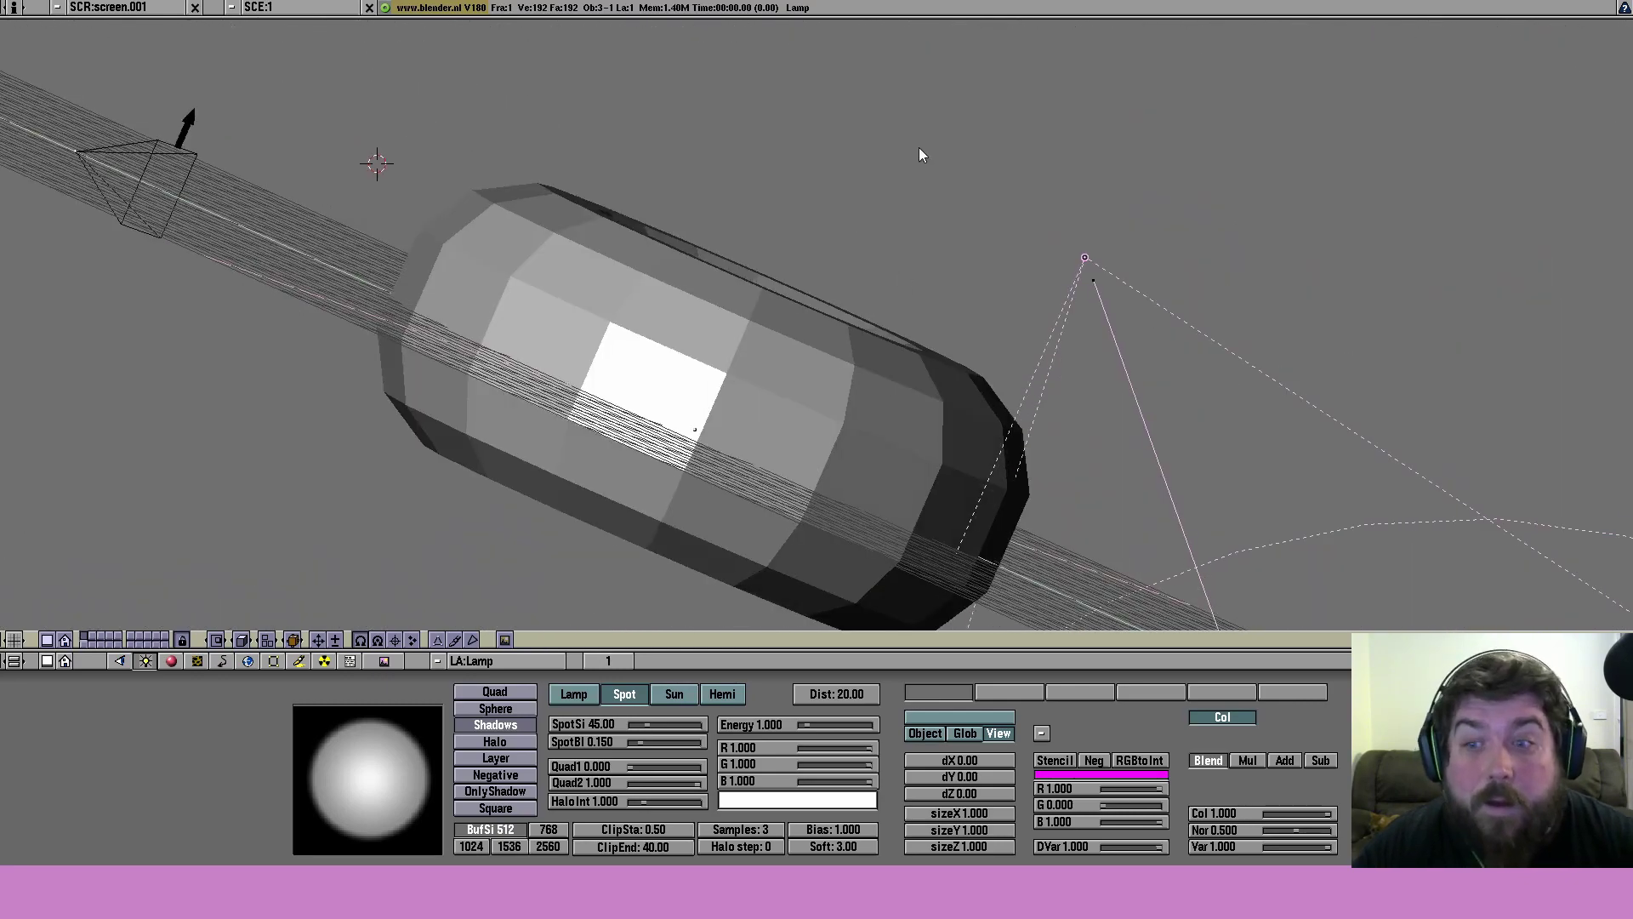
pyautogui.moveTo(920, 150); pyautogui.dragTo(772, 273, button='middle')
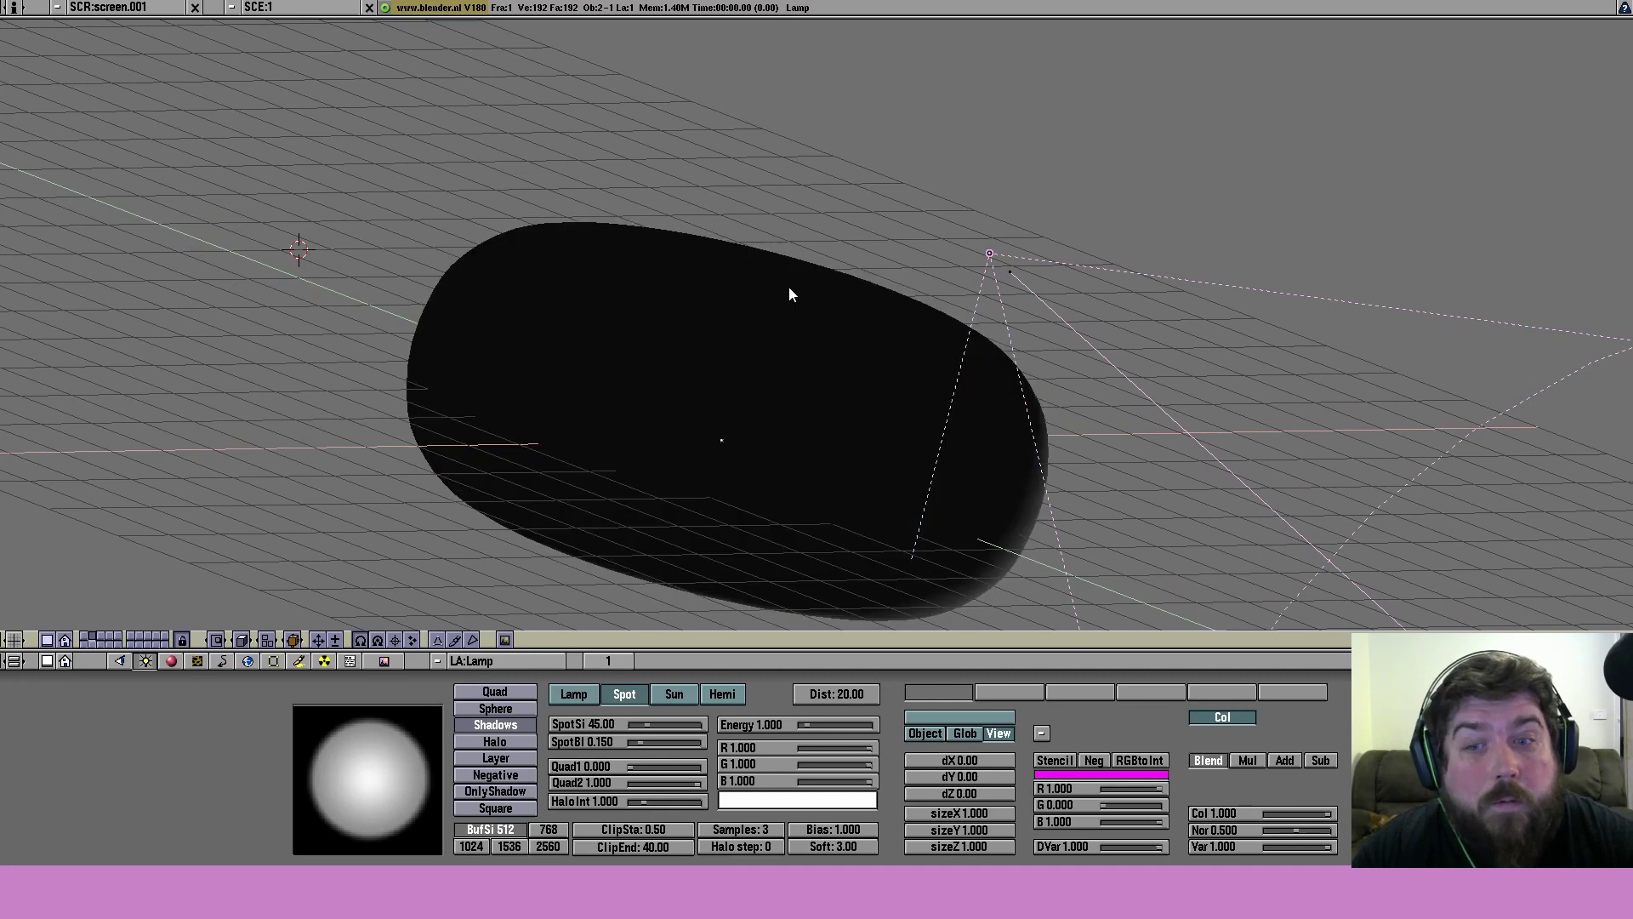
pyautogui.press('2')
pyautogui.press('1')
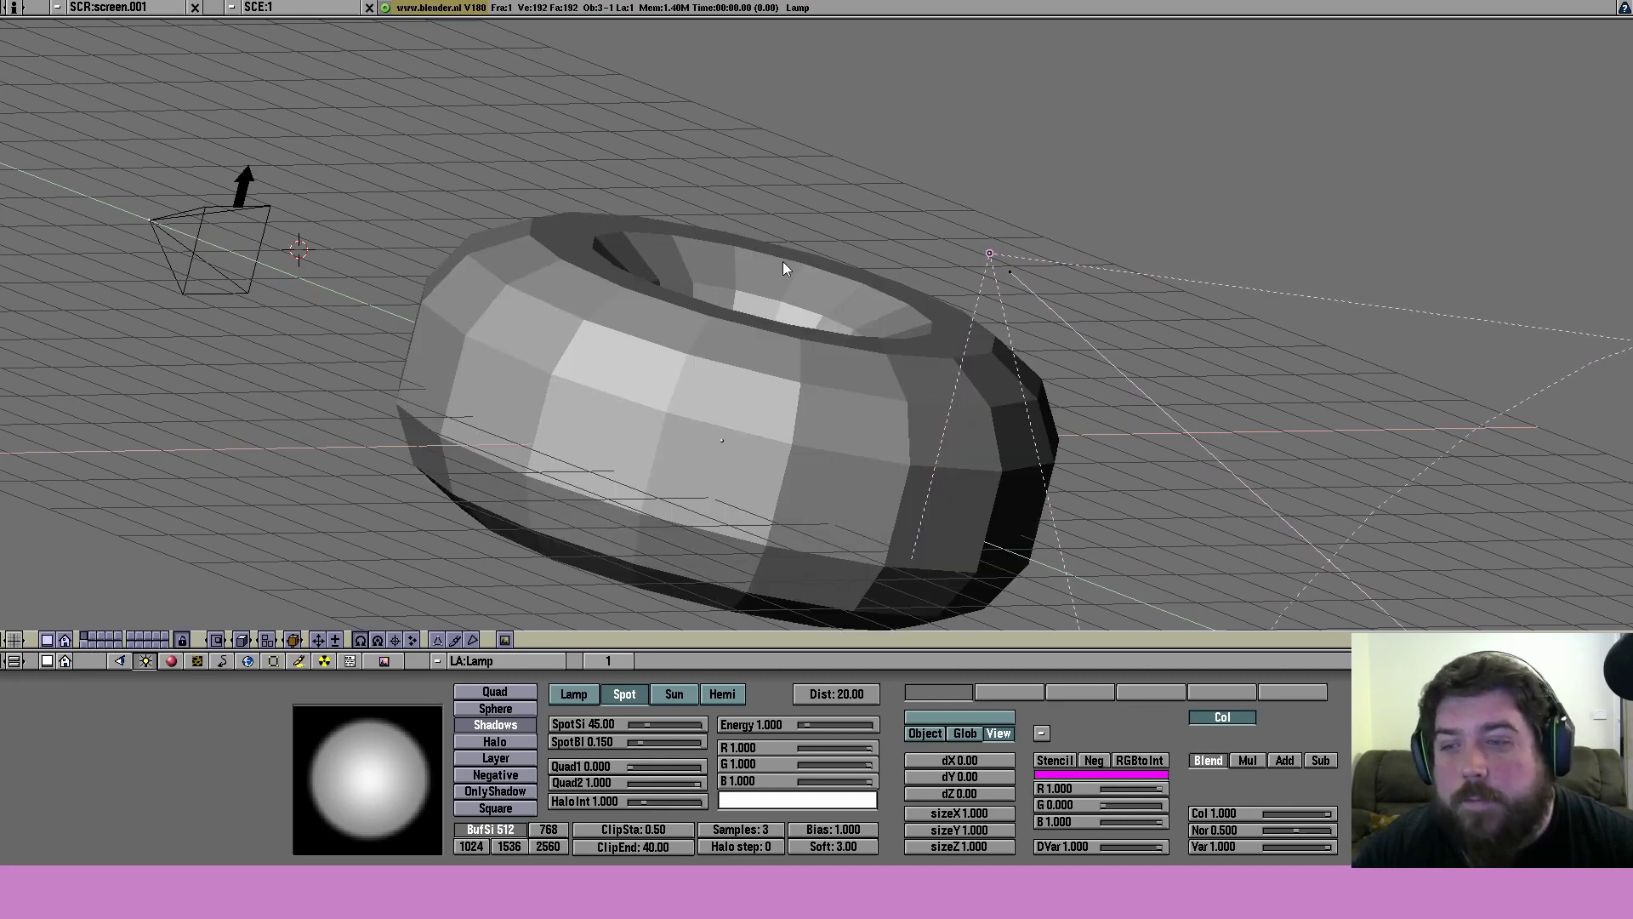
# - Select the smoothed torus on the second layer and set its draw type to Solid
pyautogui.press('KP_1')
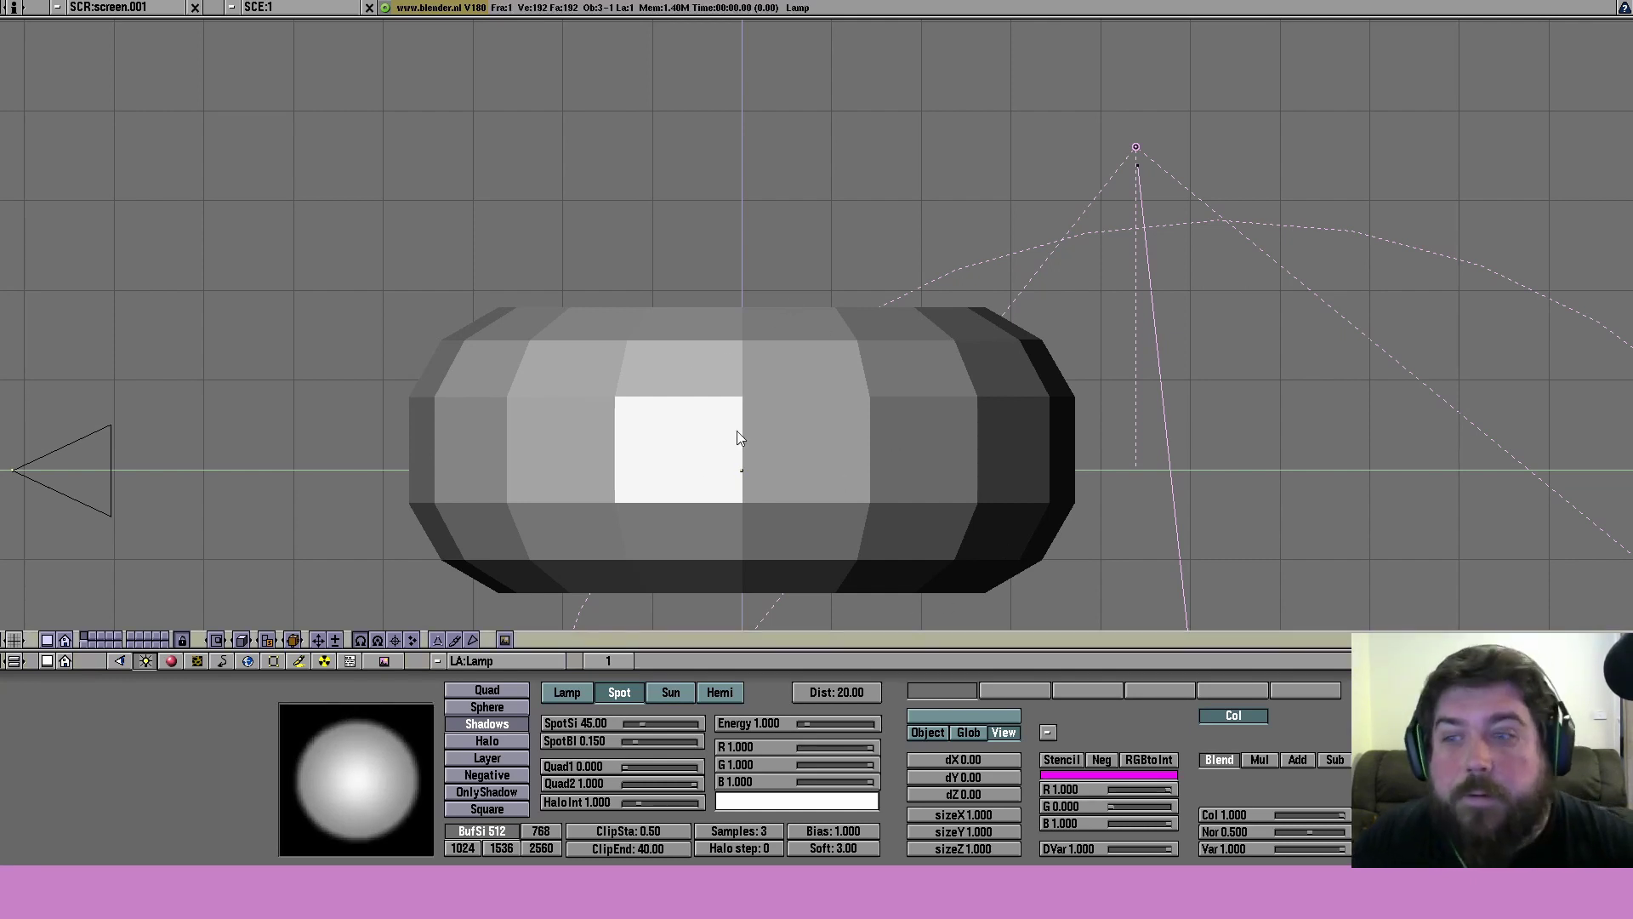
pyautogui.keyDown('shift'); pyautogui.moveTo(736, 431); pyautogui.dragTo(776, 317, button='middle'); pyautogui.keyUp('shift')
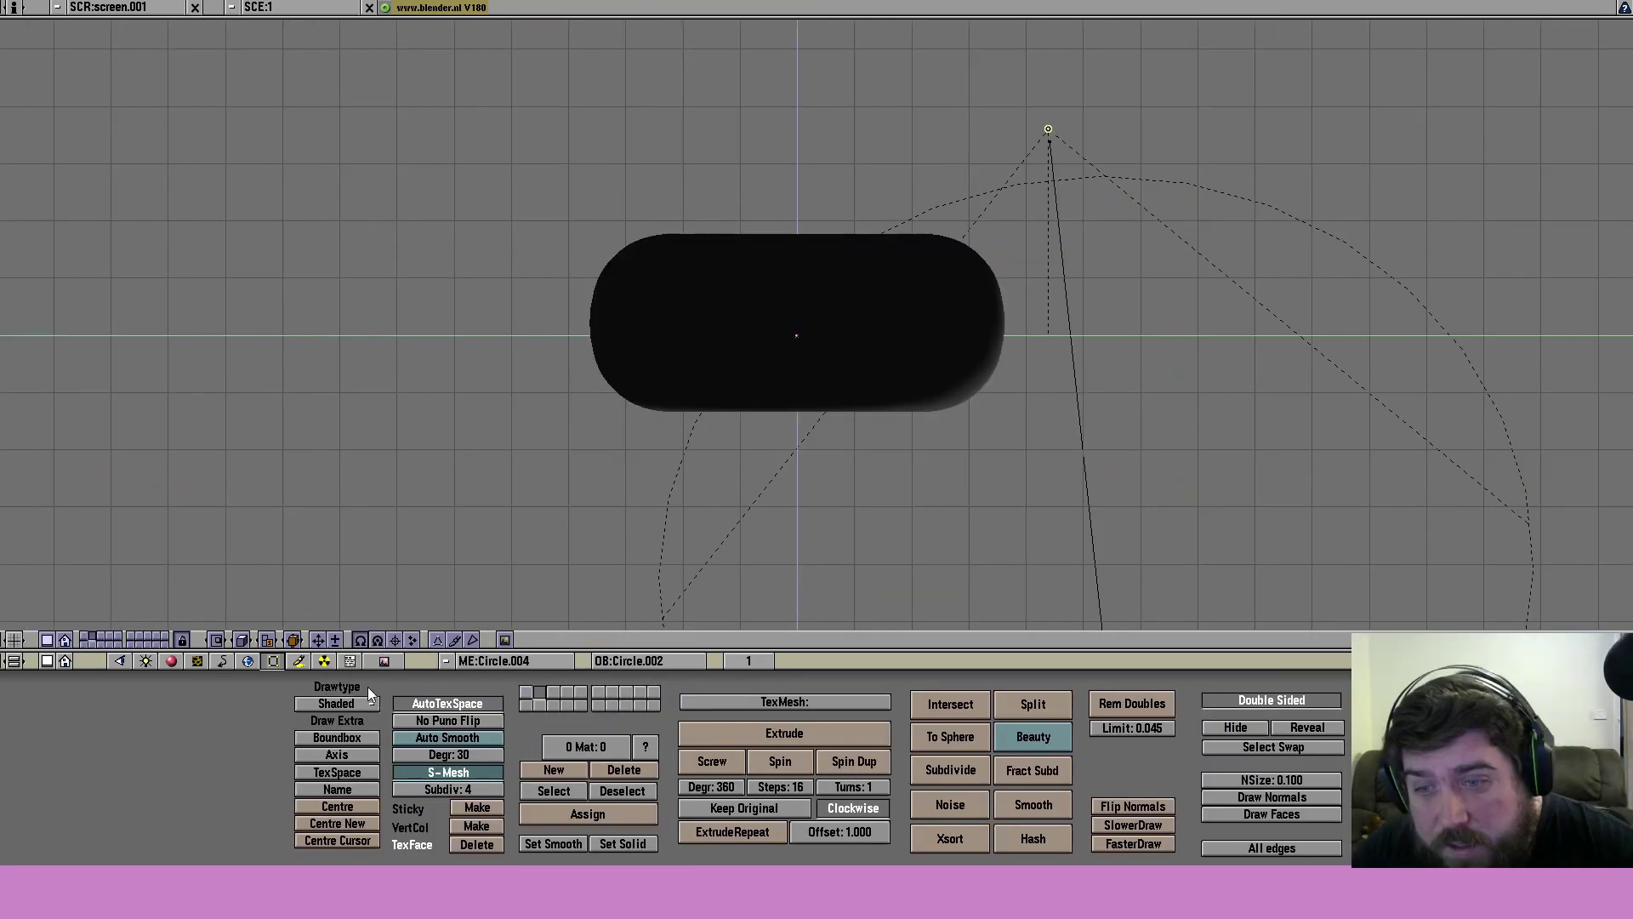
pyautogui.click(336, 704)
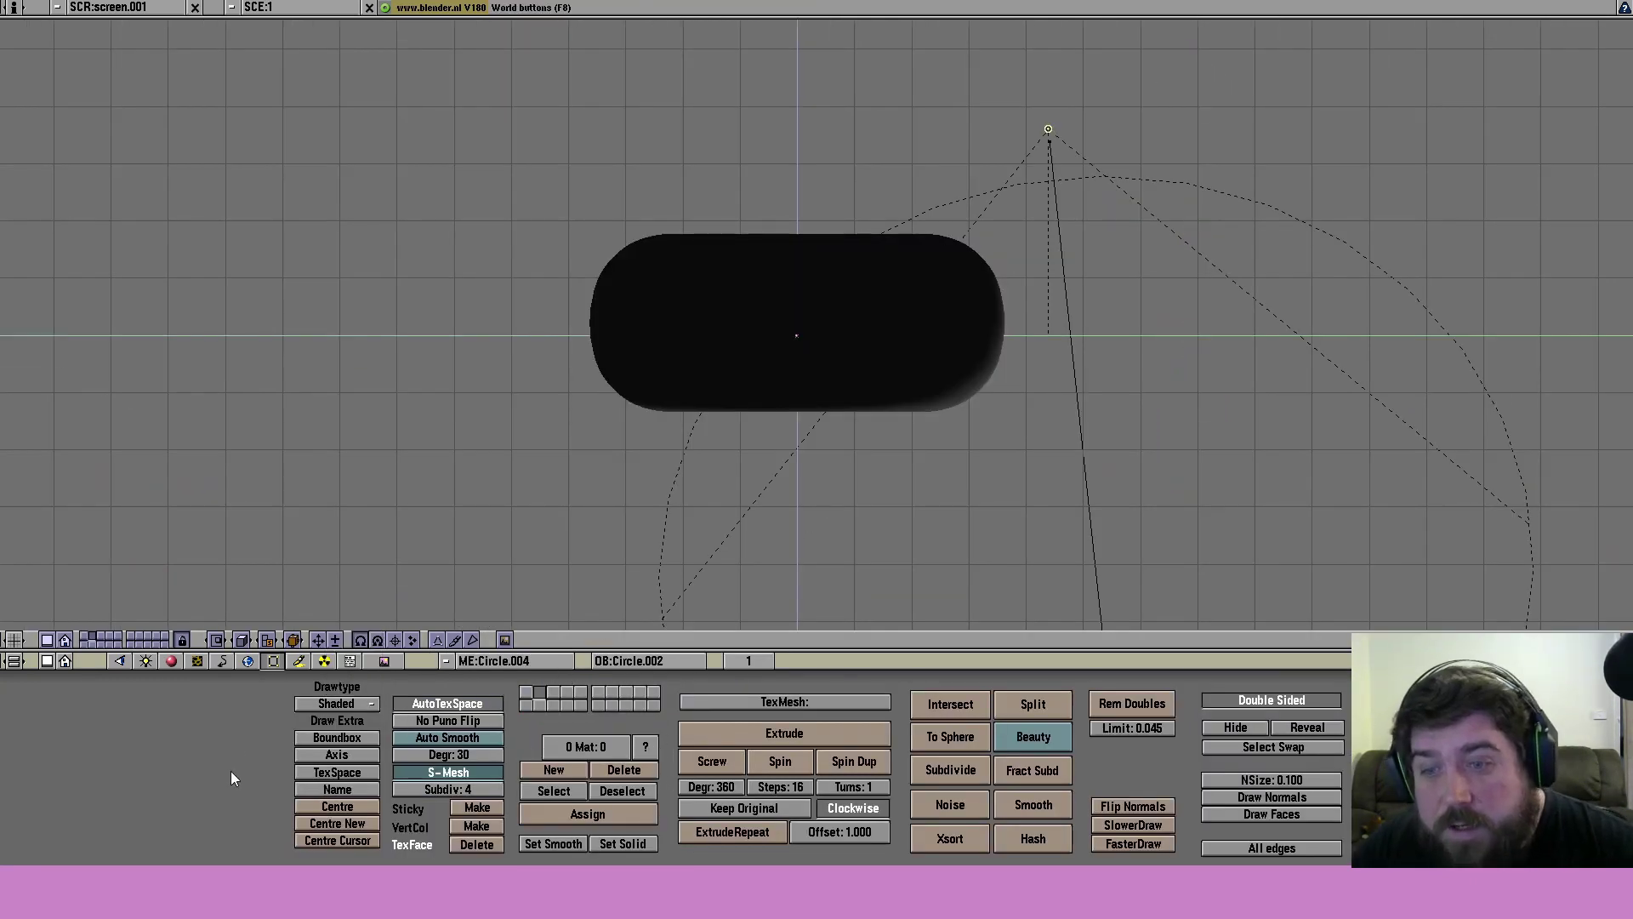
pyautogui.click(336, 703)
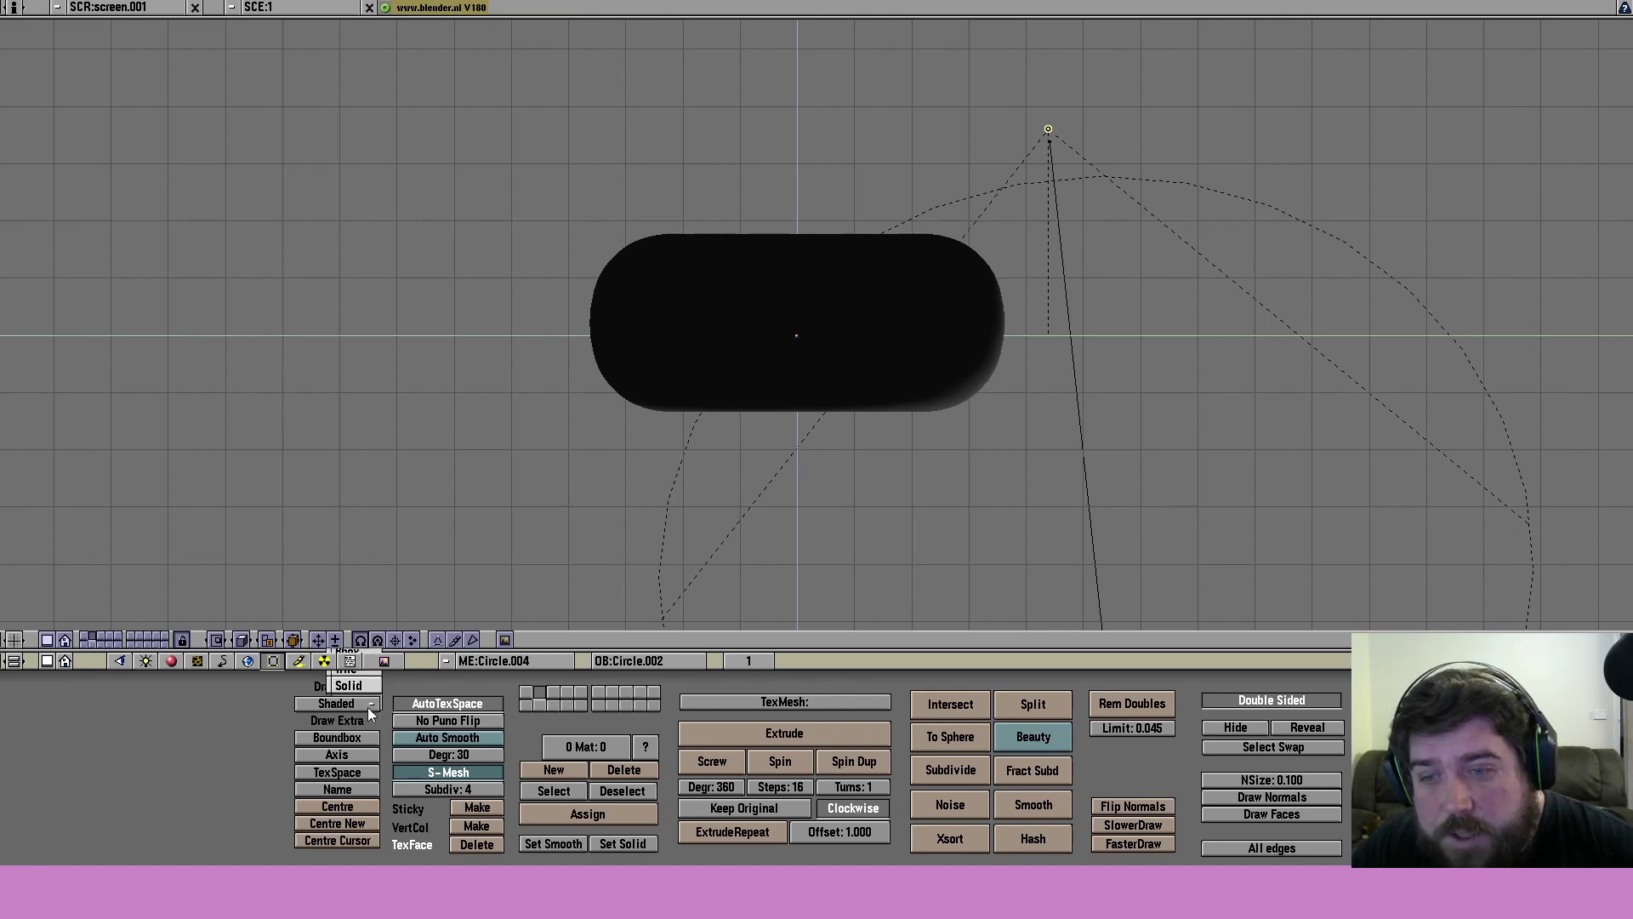
pyautogui.click(360, 710)
pyautogui.moveTo(596, 510); pyautogui.dragTo(682, 399, button='middle')
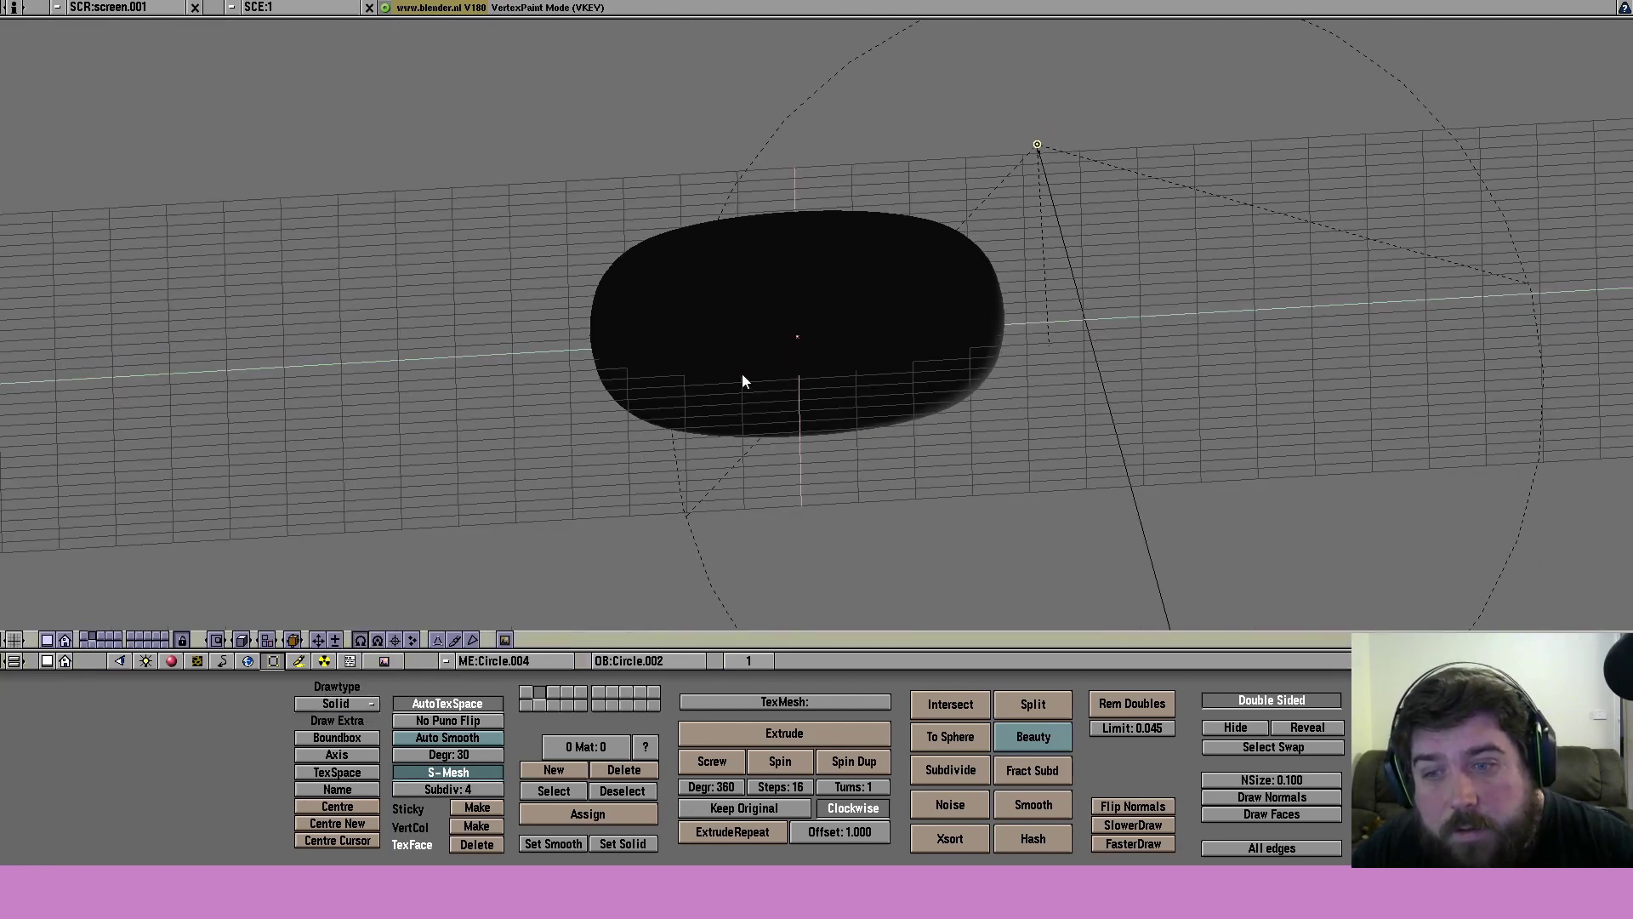
# - Switch the smoothed torus's draw type between Shaded and Solid, ending on Shaded
pyautogui.click(342, 706)
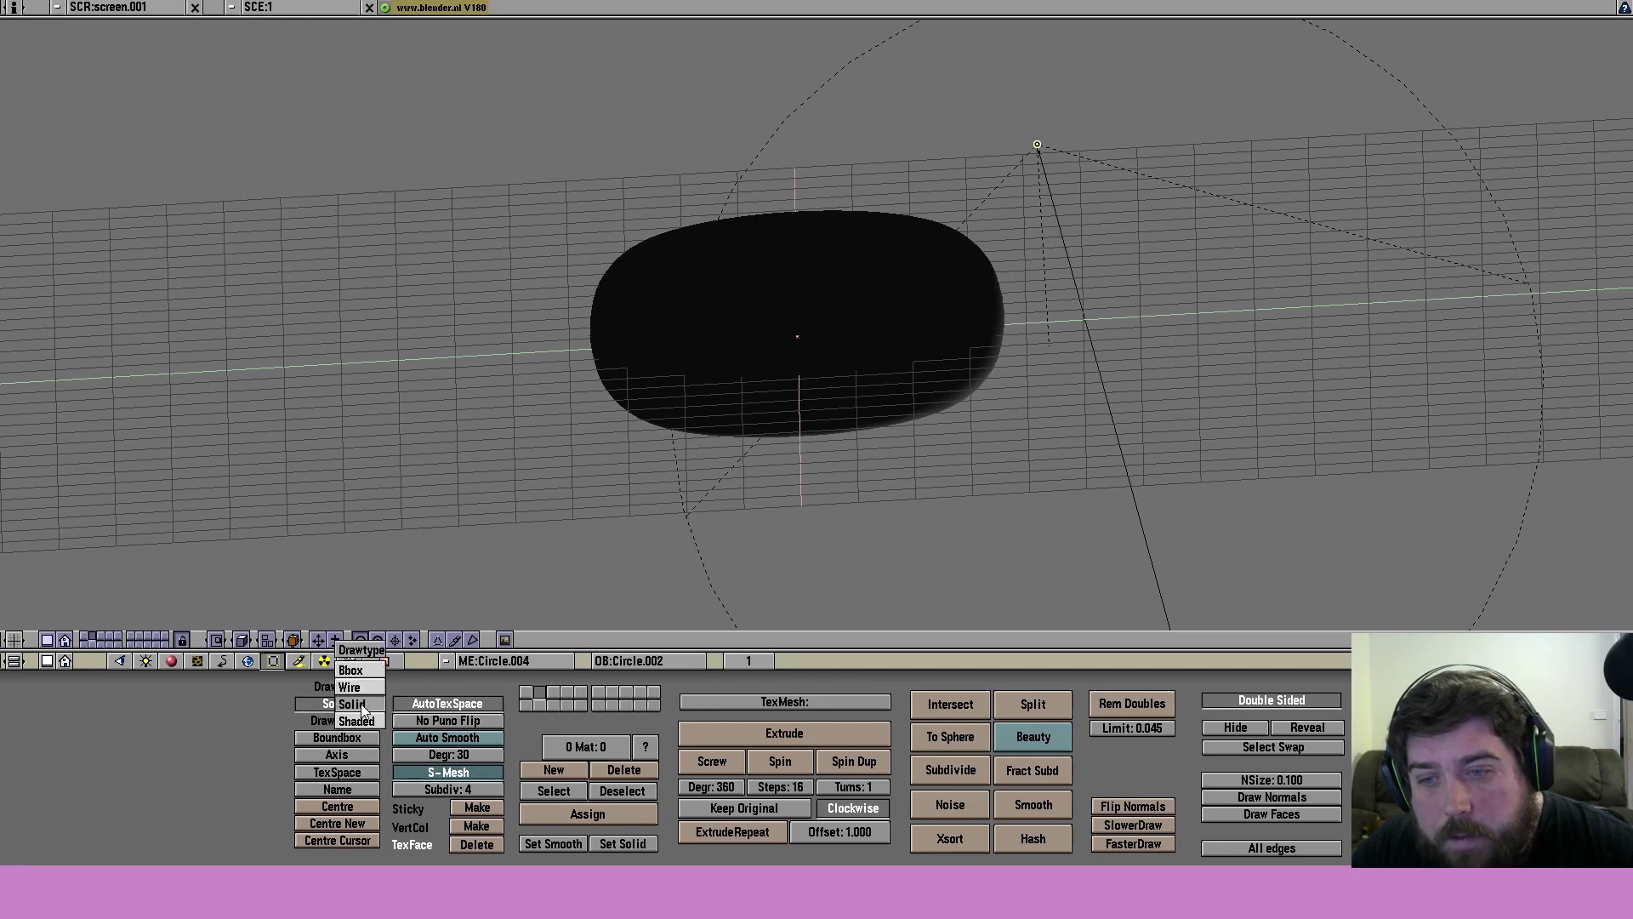
pyautogui.click(344, 723)
pyautogui.click(339, 707)
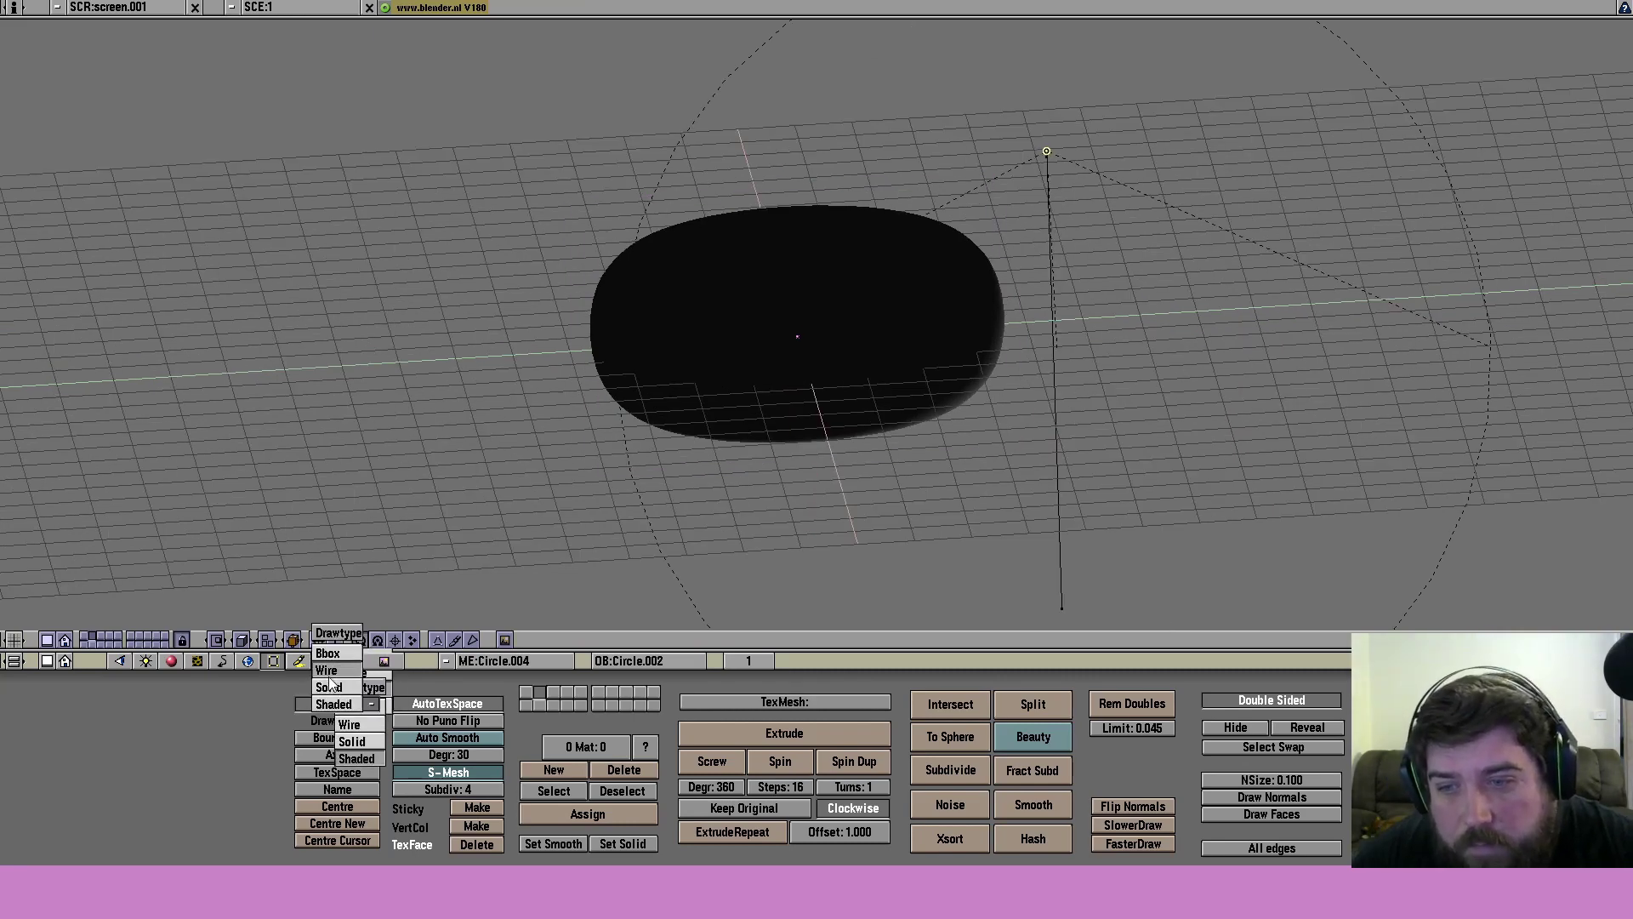
pyautogui.click(329, 687)
pyautogui.click(344, 705)
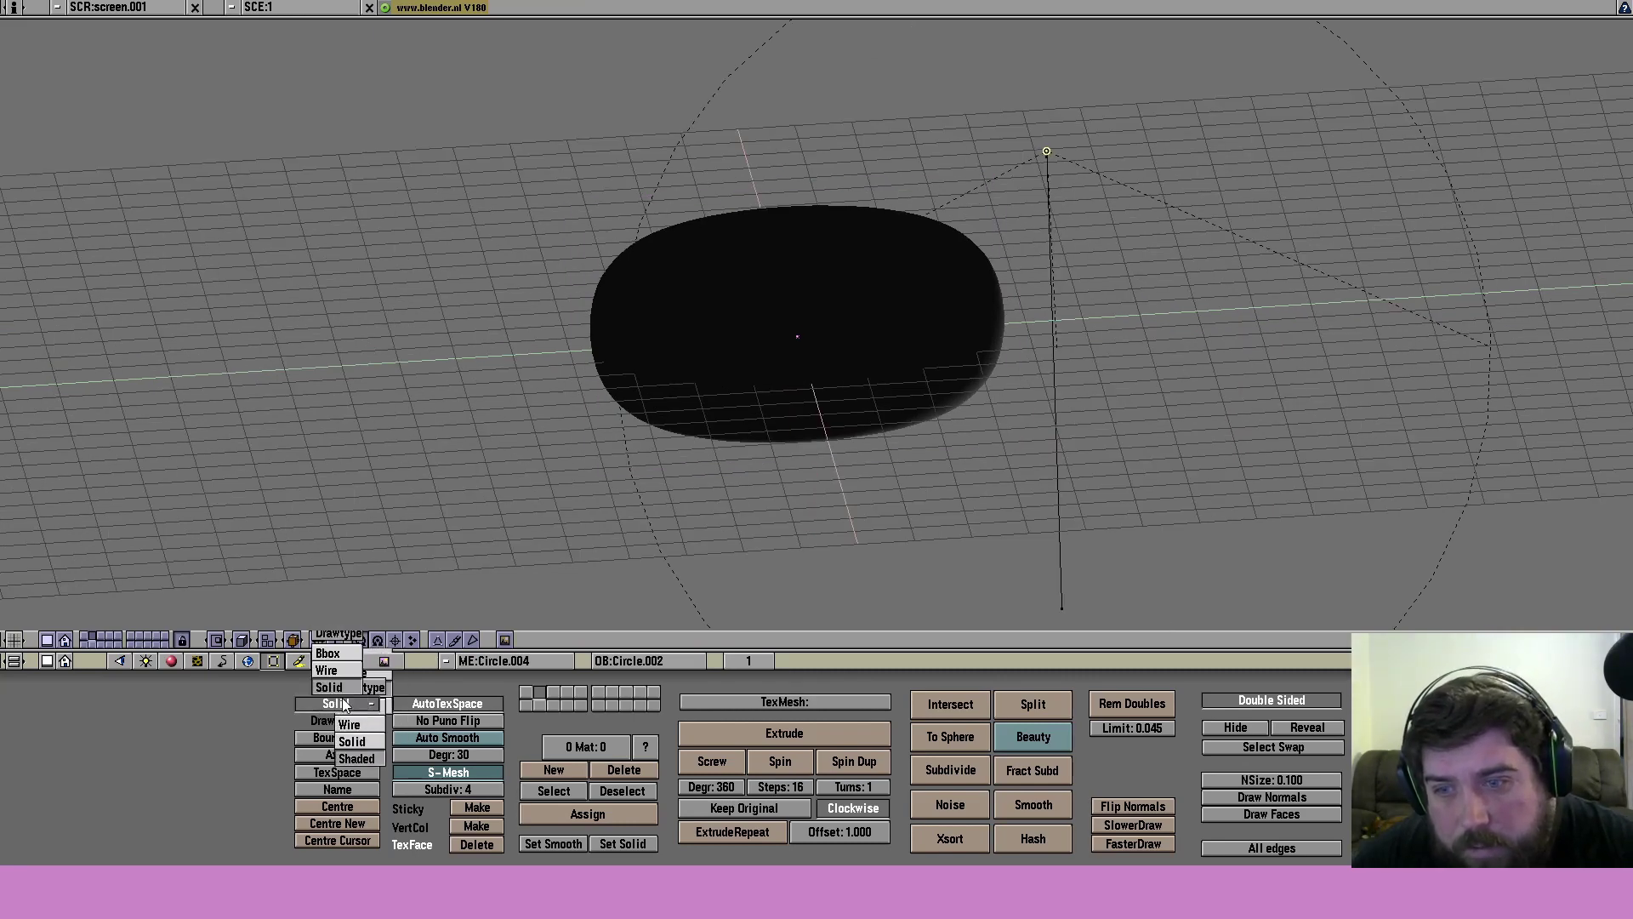
pyautogui.click(364, 737)
pyautogui.click(340, 705)
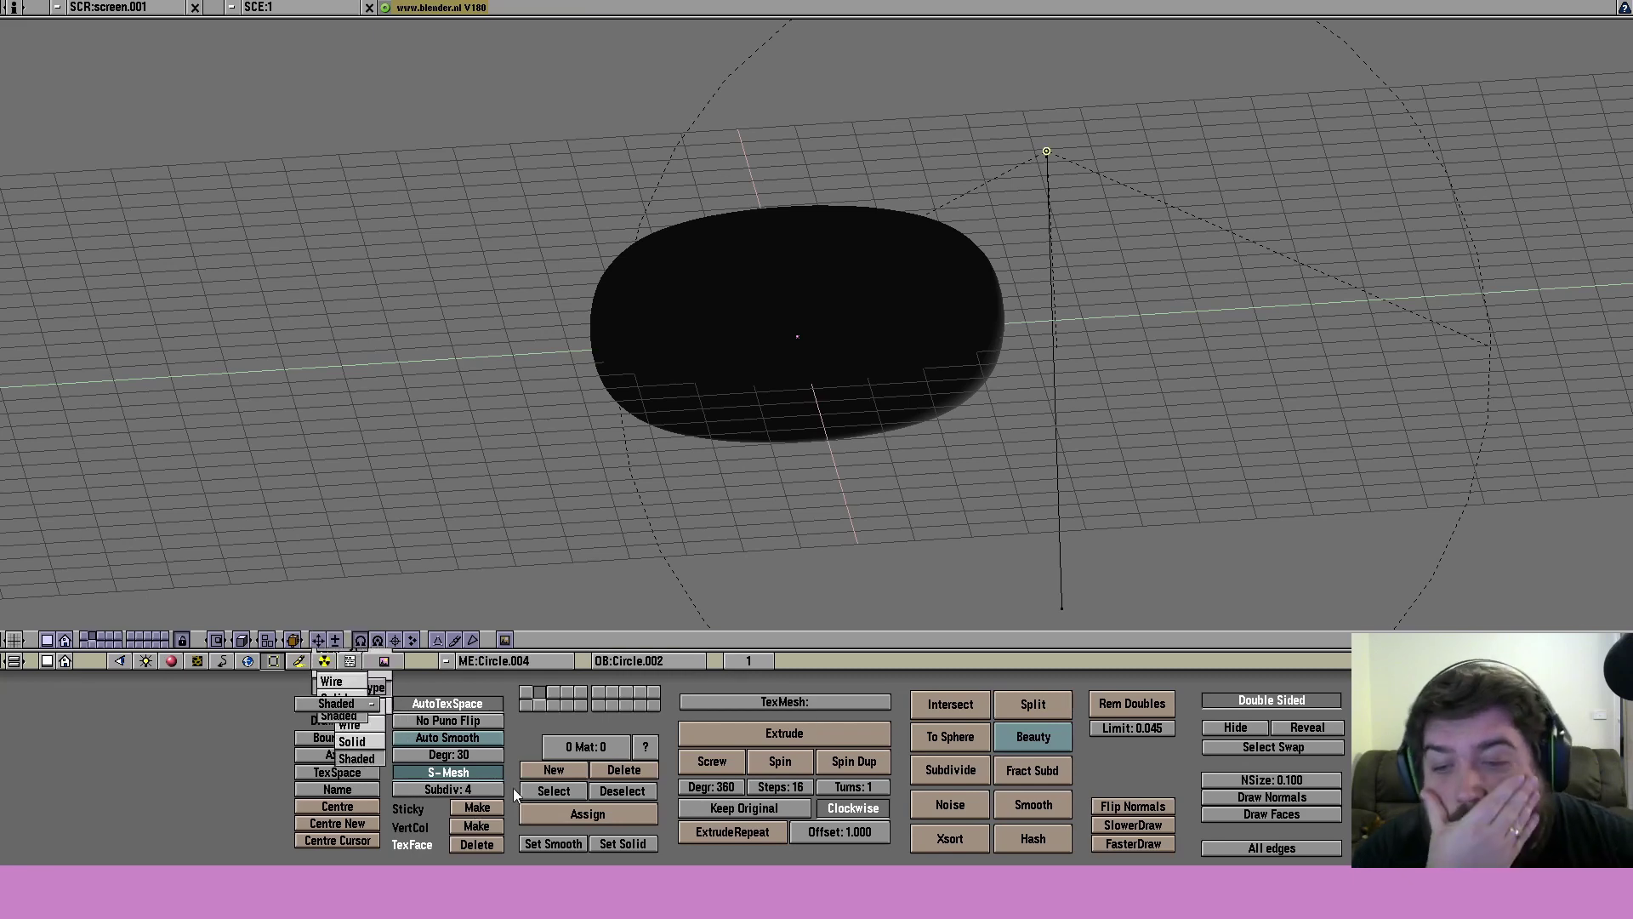
pyautogui.click(348, 733)
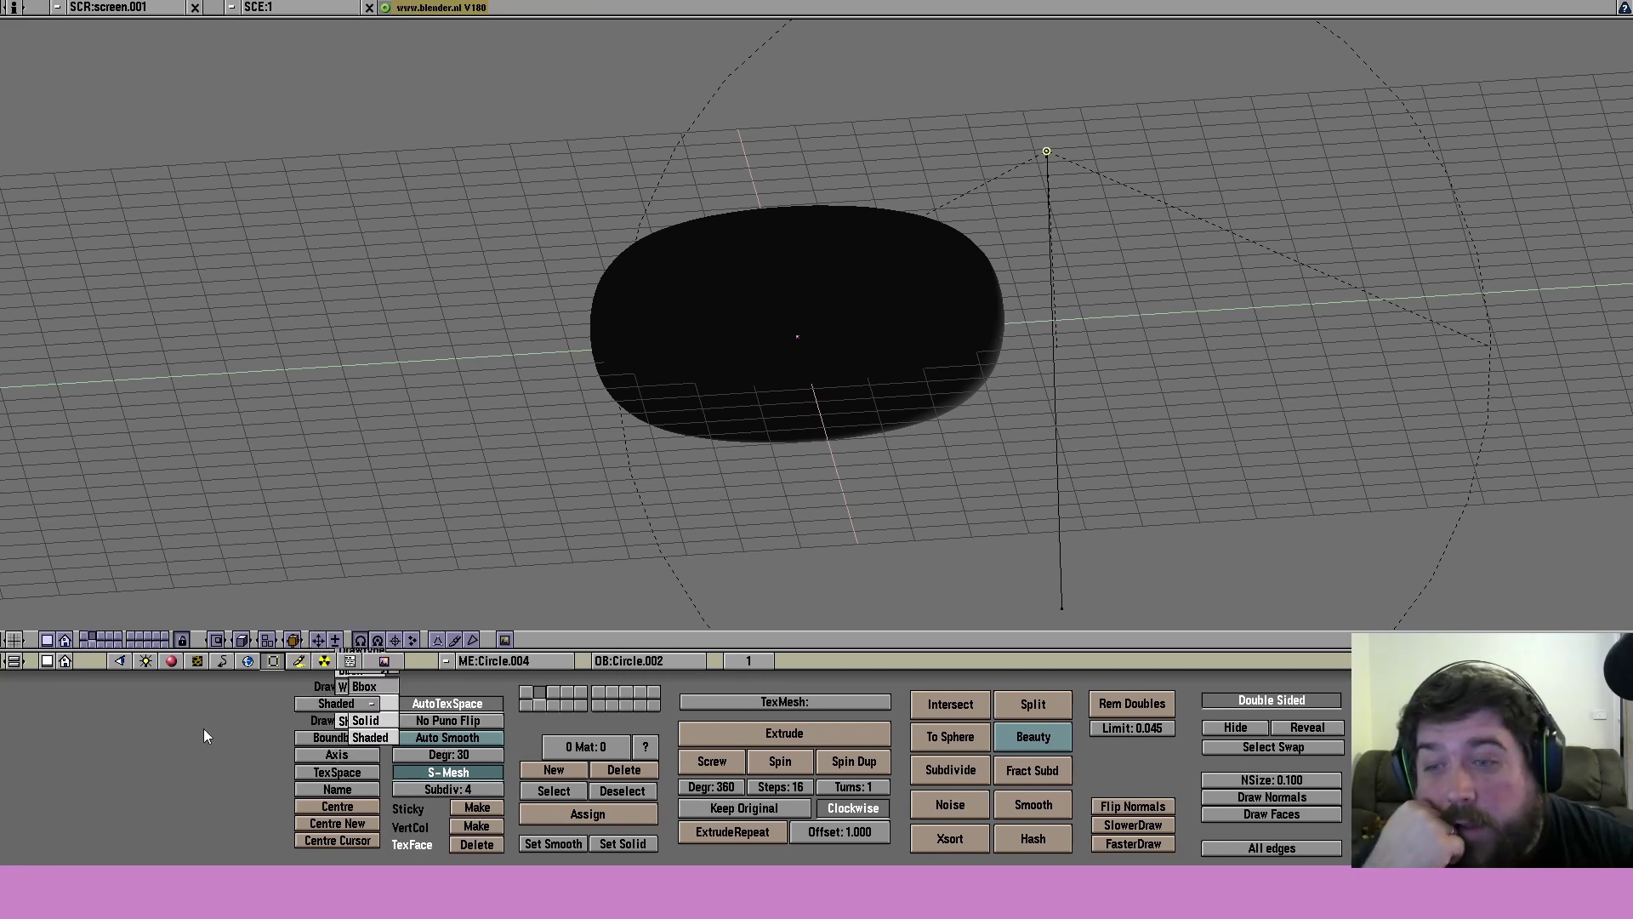
# - Inspect the smoothed torus's mesh in edit mode and turn off its S-Mesh smoothing
pyautogui.click(247, 664)
pyautogui.click(273, 666)
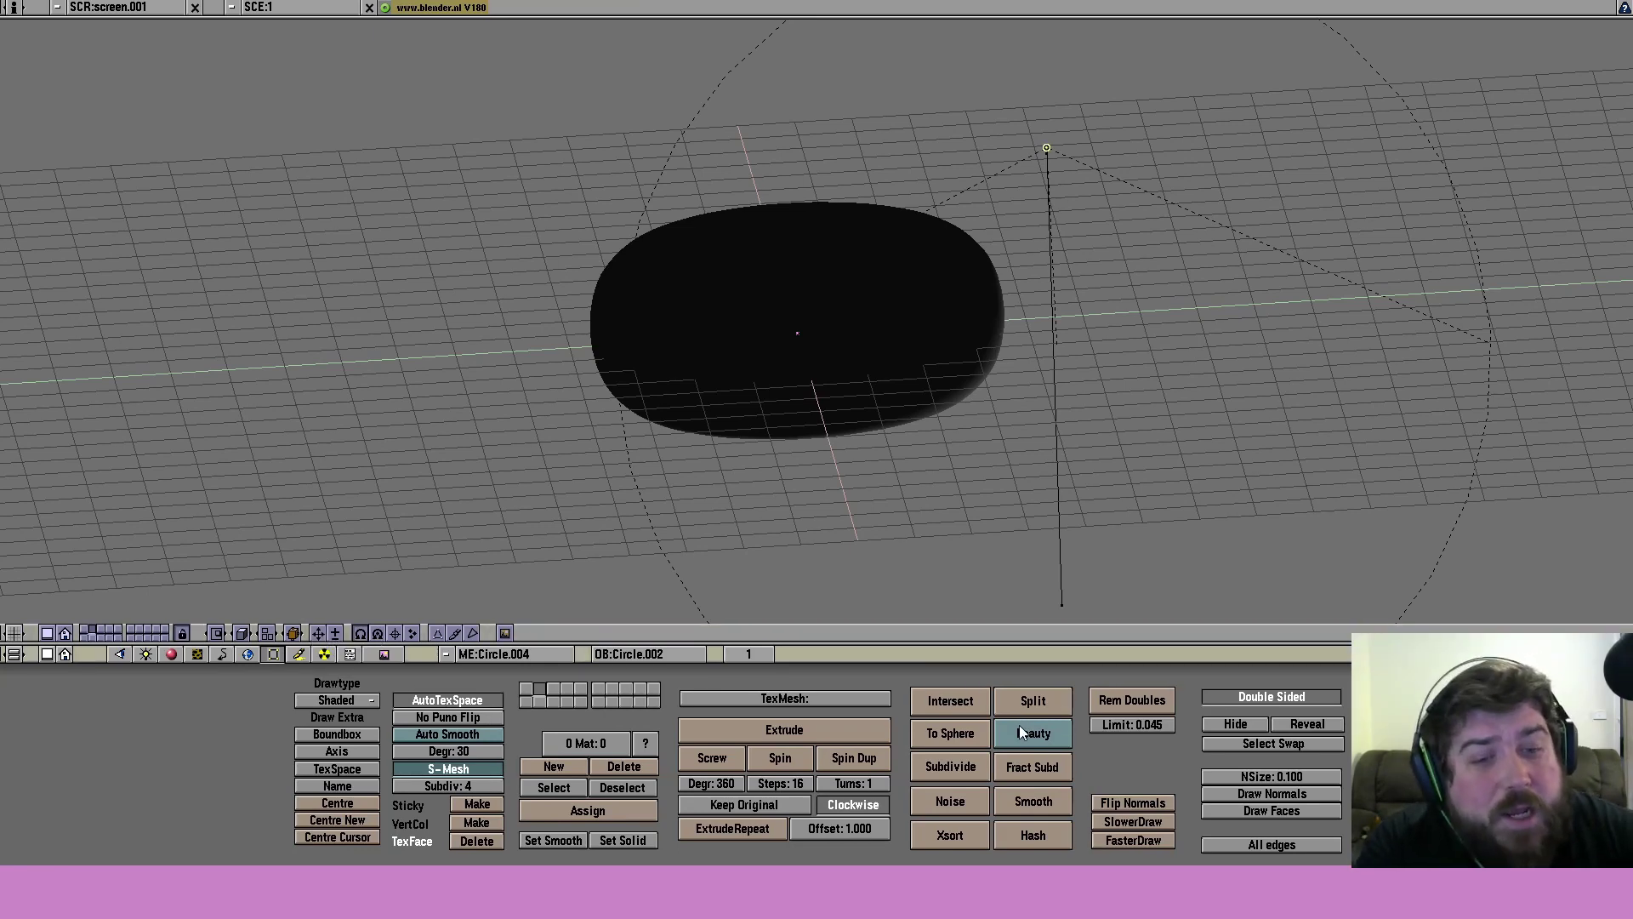
pyautogui.moveTo(936, 553); pyautogui.dragTo(448, 446, button='middle')
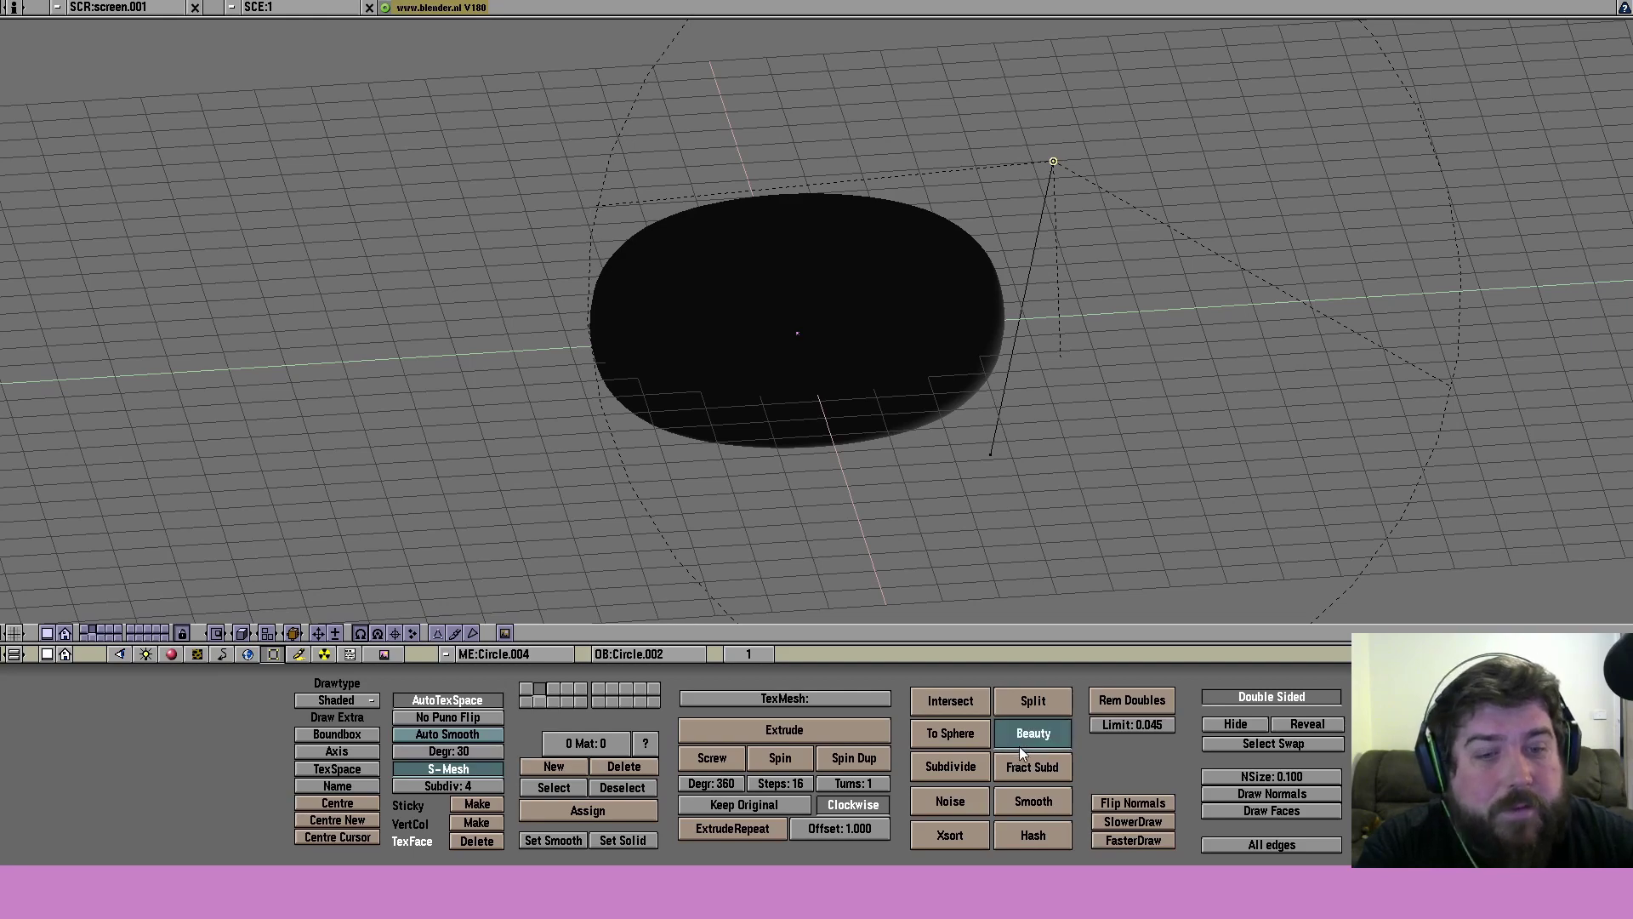
pyautogui.press('Tab')
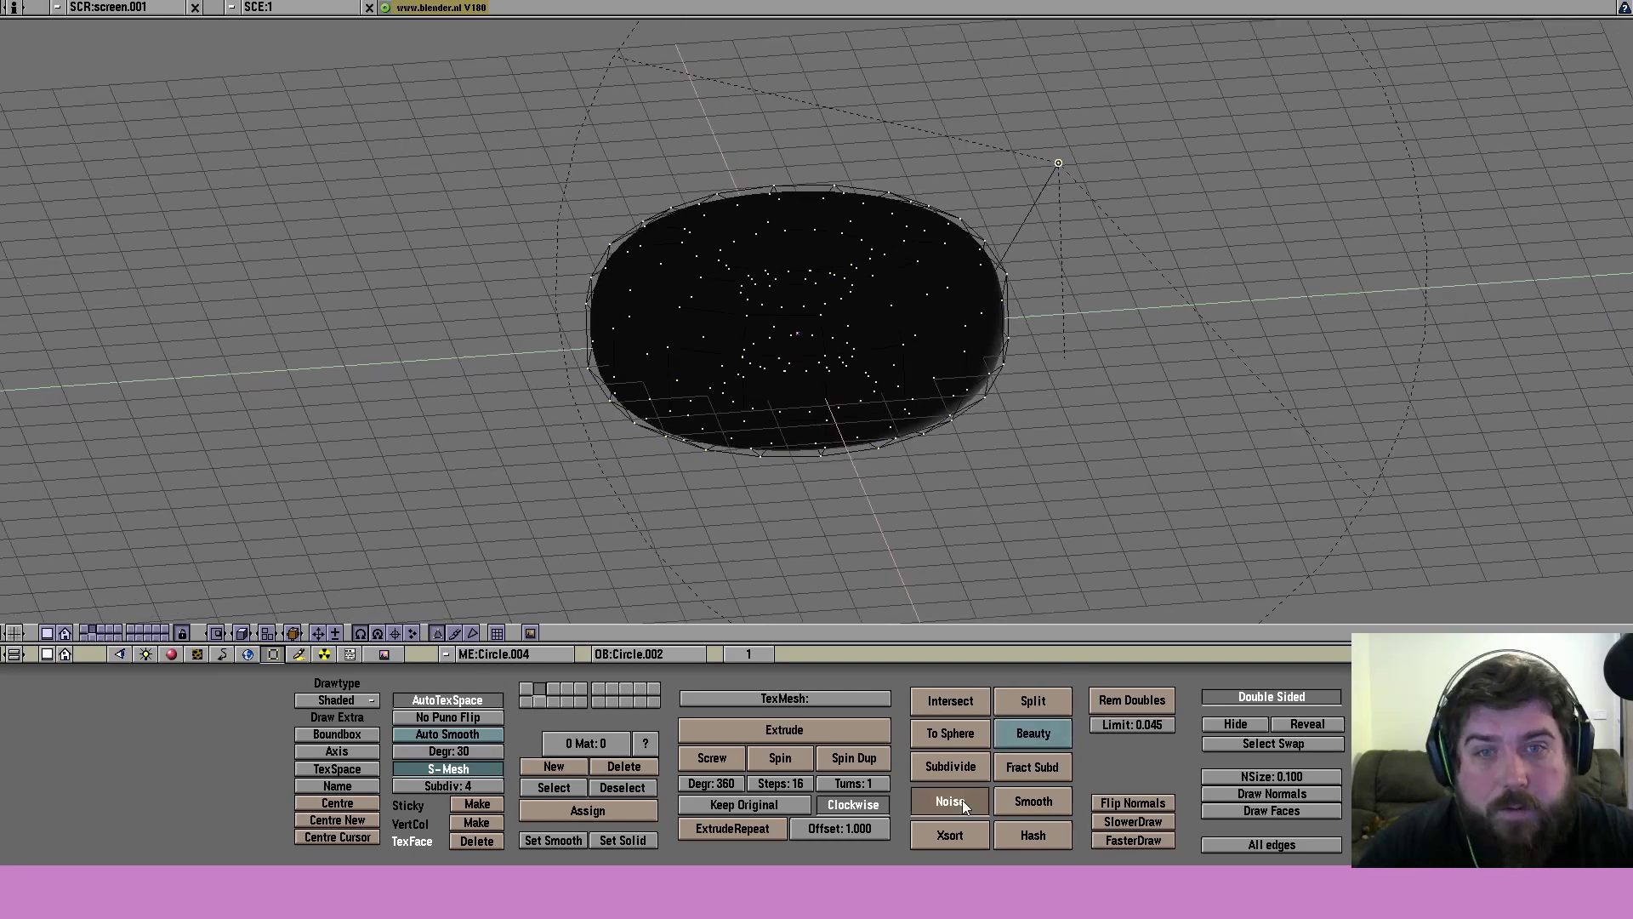
pyautogui.moveTo(715, 362); pyautogui.dragTo(672, 395, button='middle')
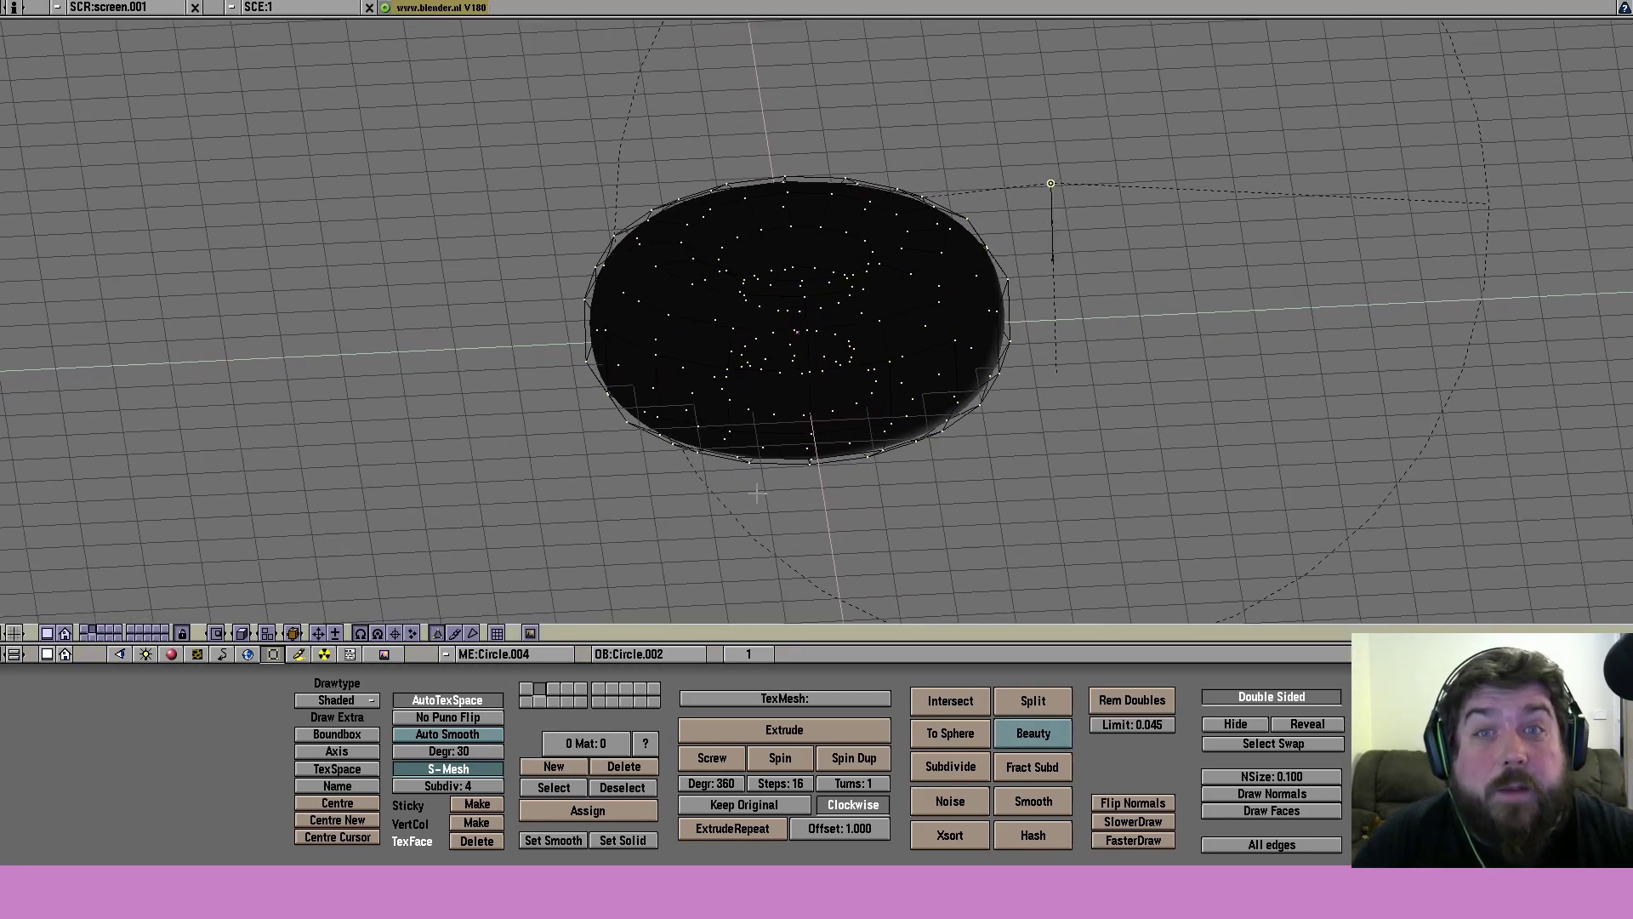
pyautogui.moveTo(901, 503); pyautogui.dragTo(1075, 482, button='middle')
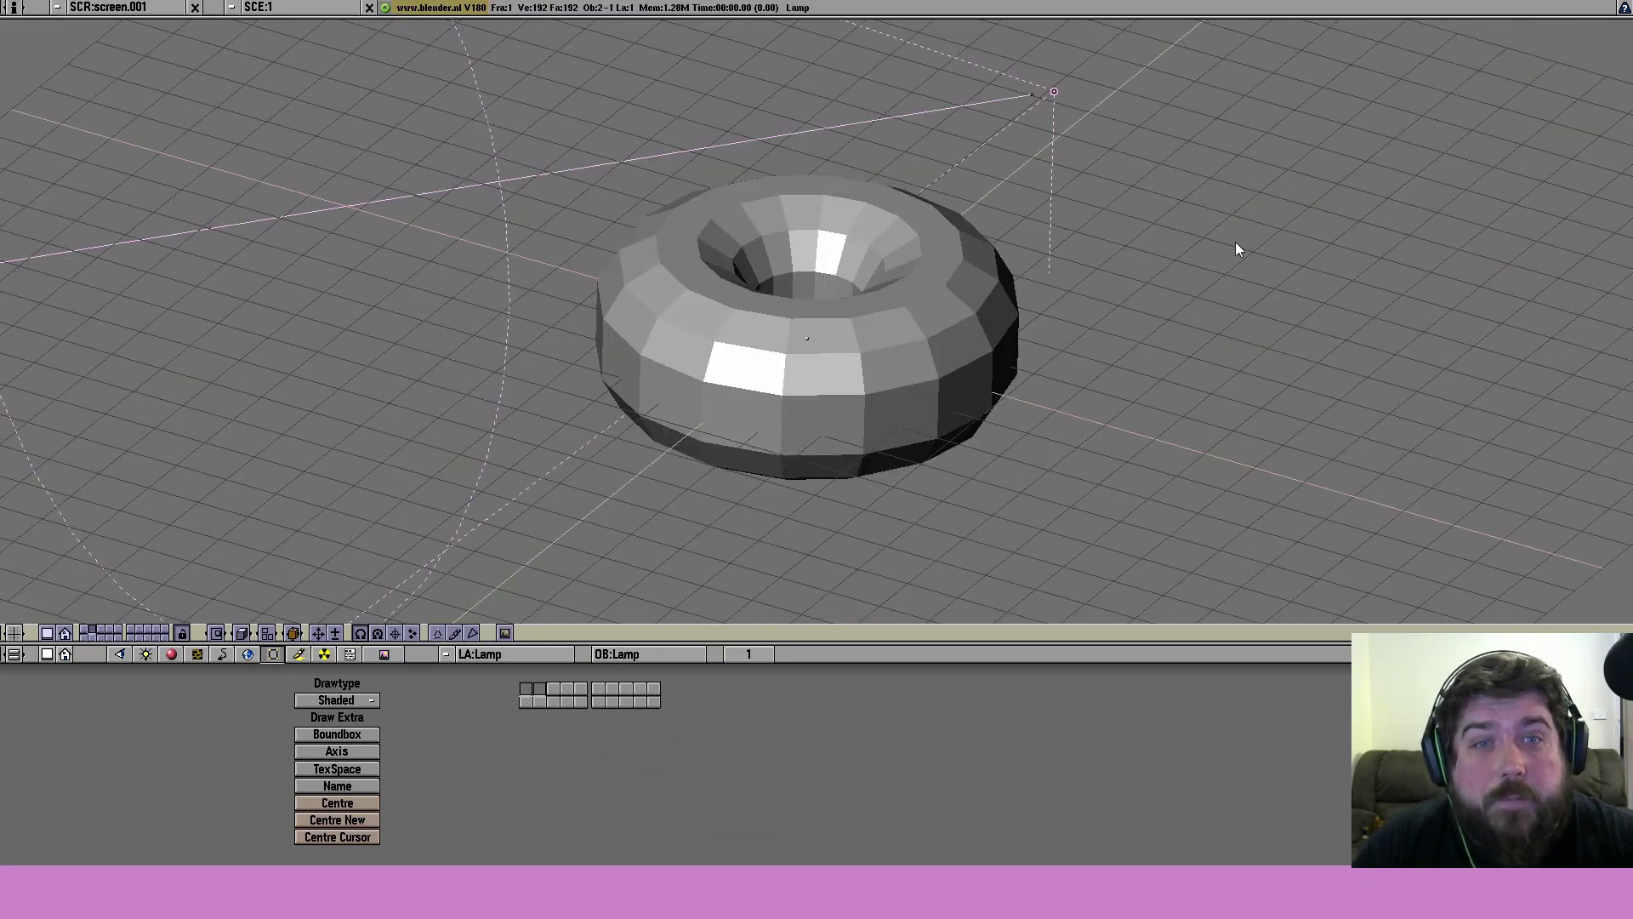
# - Place the 3D cursor beyond the faceted torus and select the torus for mesh editing
pyautogui.click(1236, 243)
pyautogui.rightClick(882, 388)
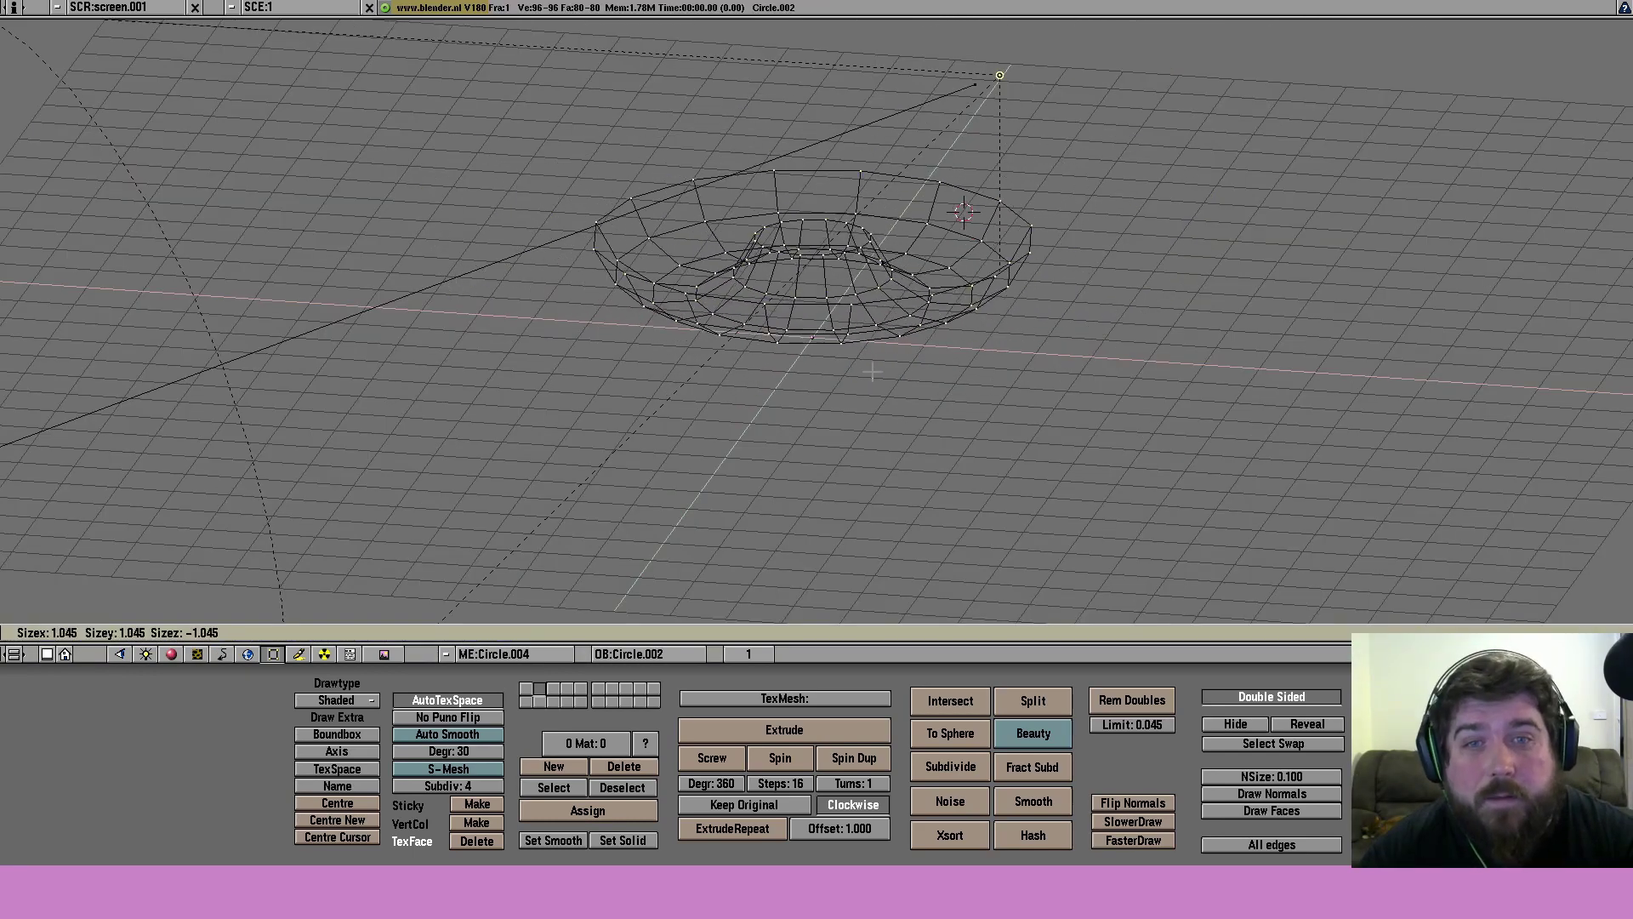
# - Scale the whole half-torus mesh up slightly, reversing its Z flip so that it stays upright
pyautogui.press('z')
pyautogui.click(899, 357)
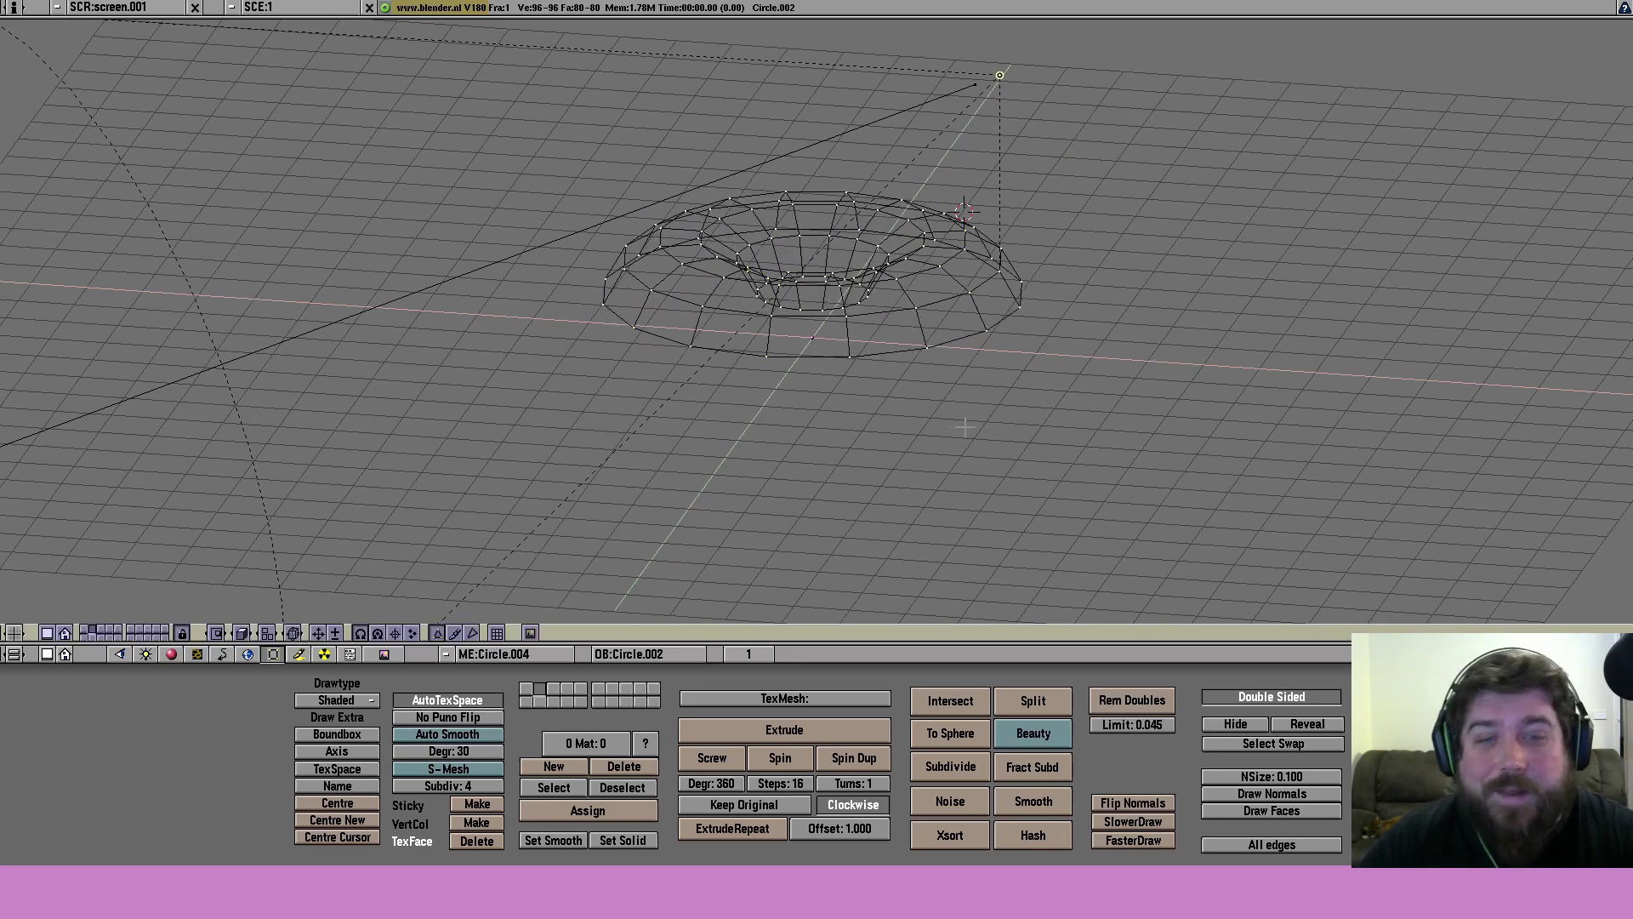
# - Deselect all vertices and circle-select along the lower rim of the half-torus from a side view
pyautogui.moveTo(964, 426); pyautogui.dragTo(1126, 235, button='middle')
pyautogui.press('a')
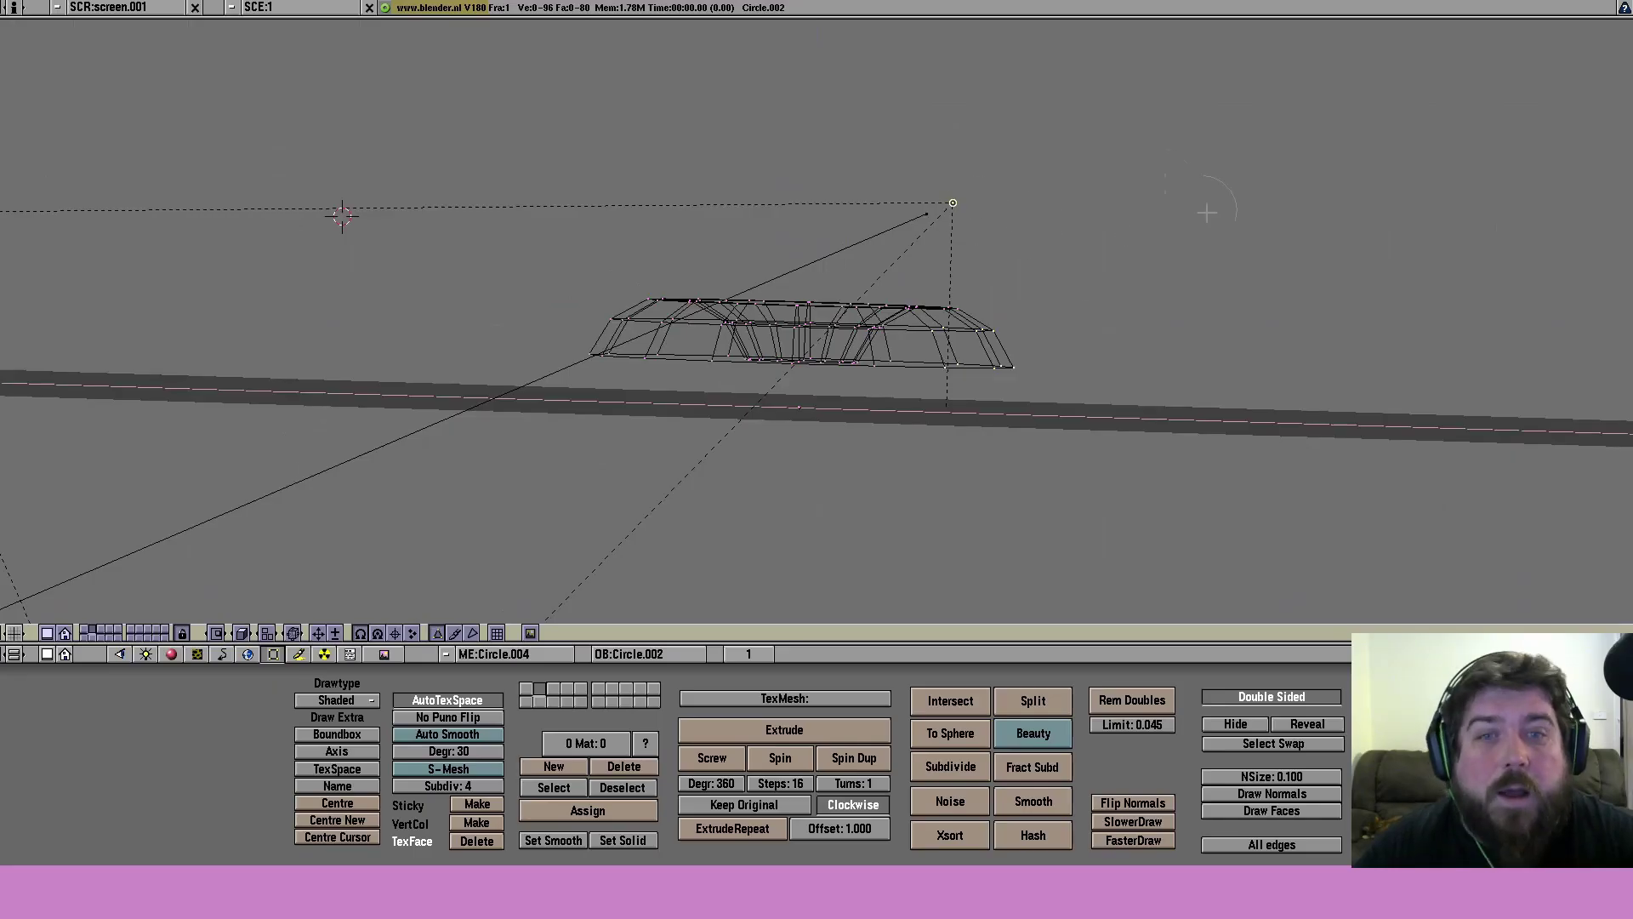
pyautogui.press('b')
pyautogui.press('b')
pyautogui.moveTo(623, 337)
pyautogui.mouseDown()
pyautogui.moveTo(678, 364)
pyautogui.moveTo(1063, 383)
pyautogui.mouseUp()
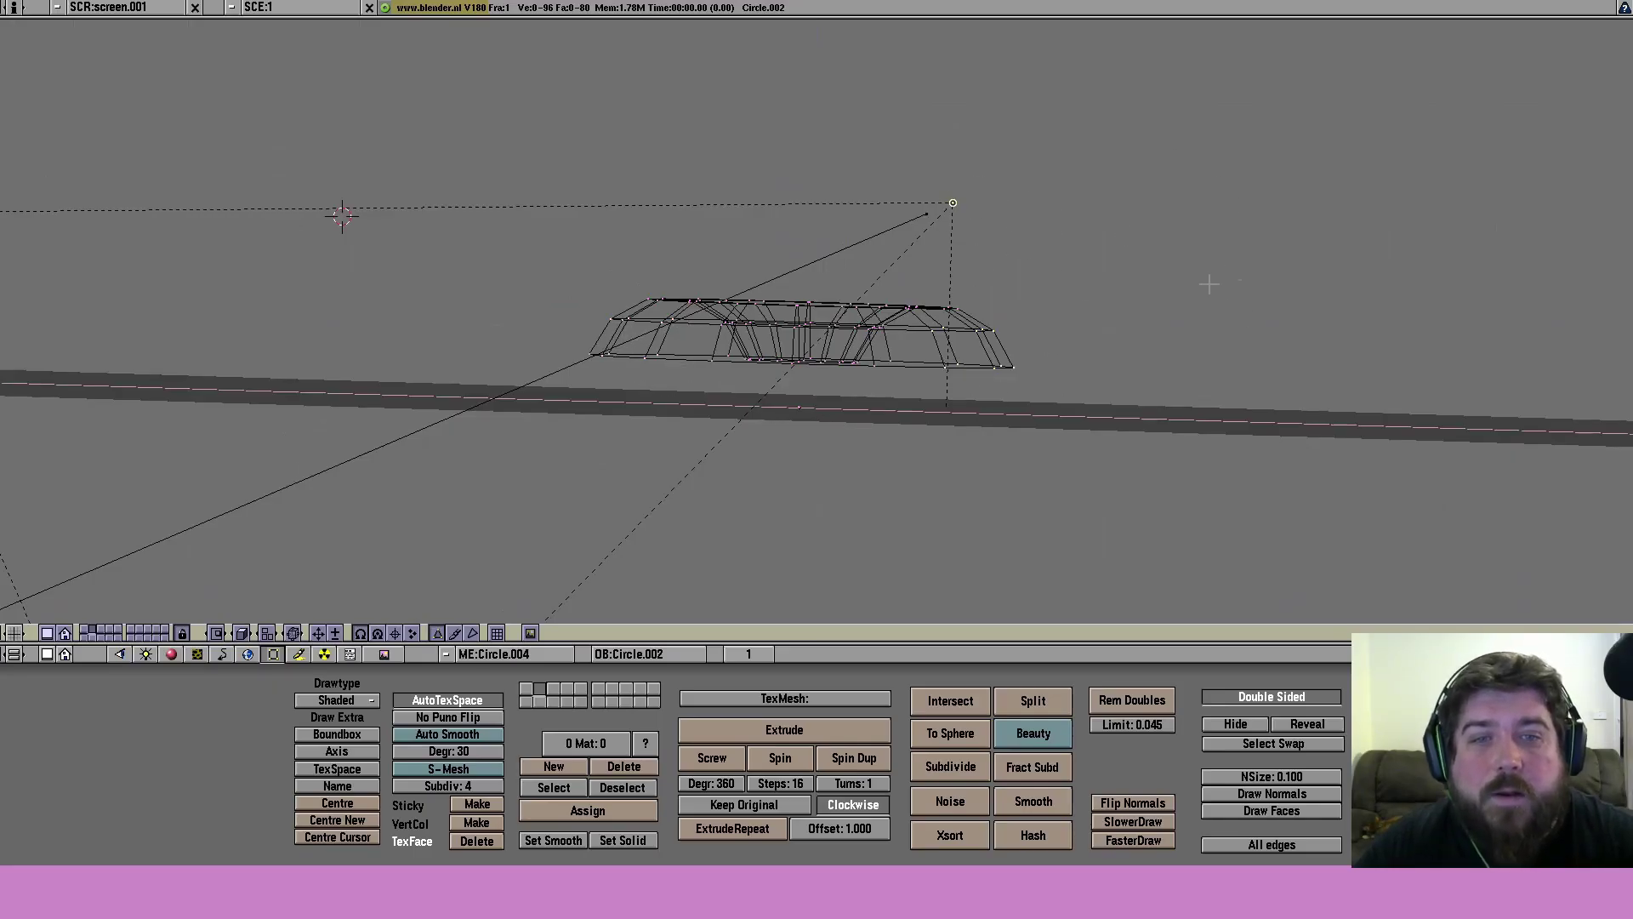
pyautogui.rightClick(1209, 285)
# - Select a single rim vertex of the half-torus and inspect the mesh with shaded faces
pyautogui.moveTo(1147, 241); pyautogui.dragTo(596, 529, button='middle')
pyautogui.rightClick(643, 402)
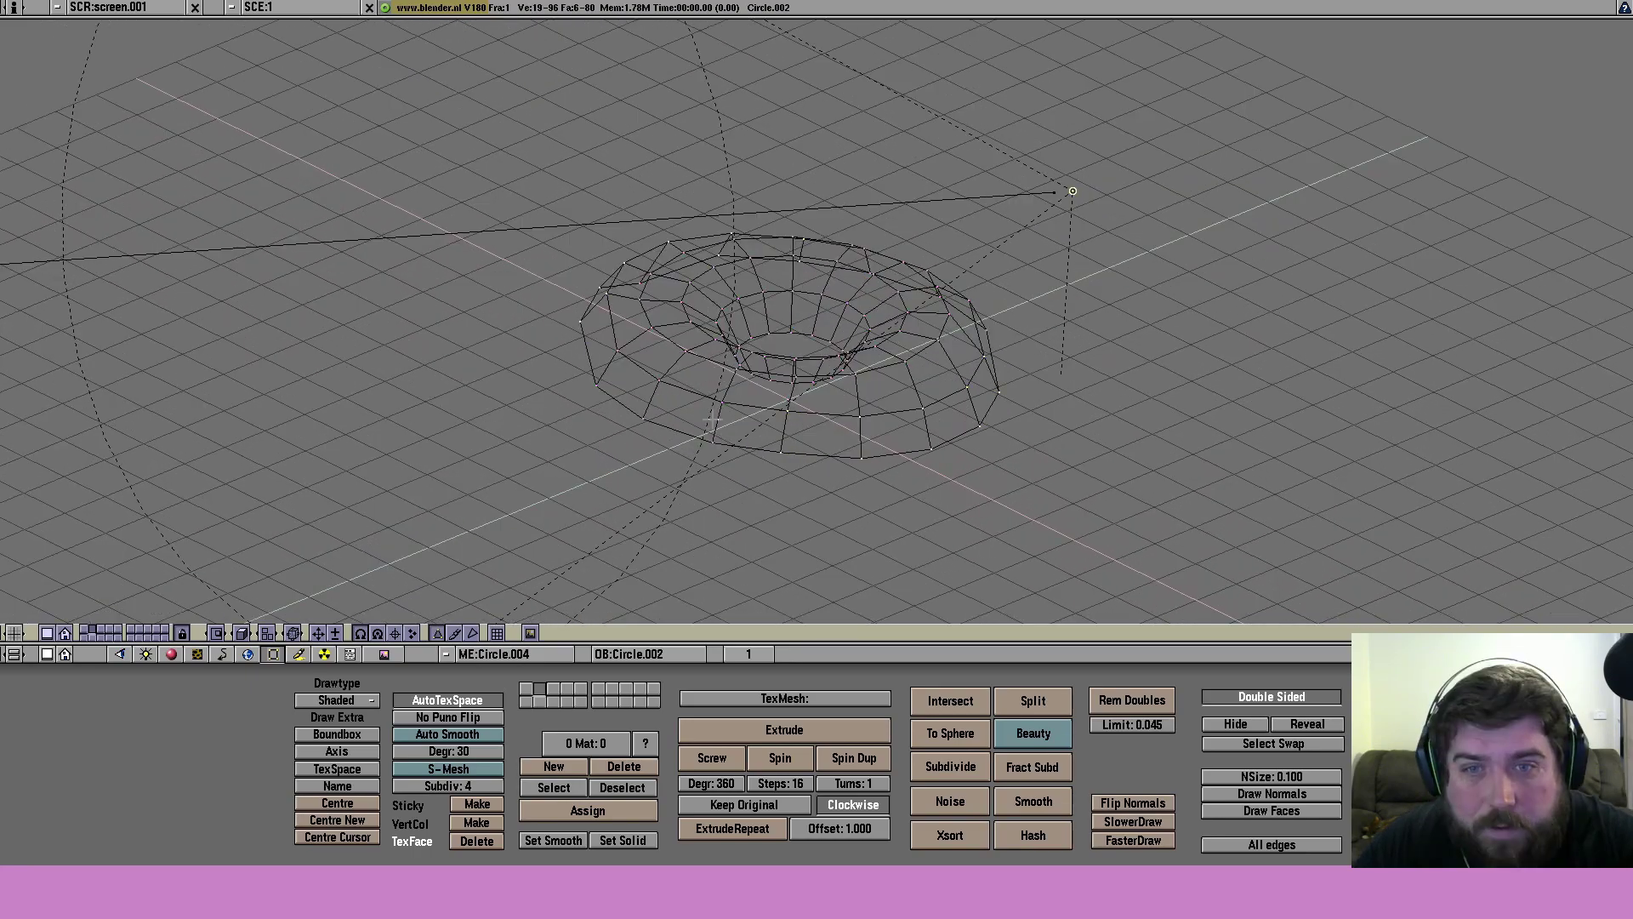
pyautogui.press('z')
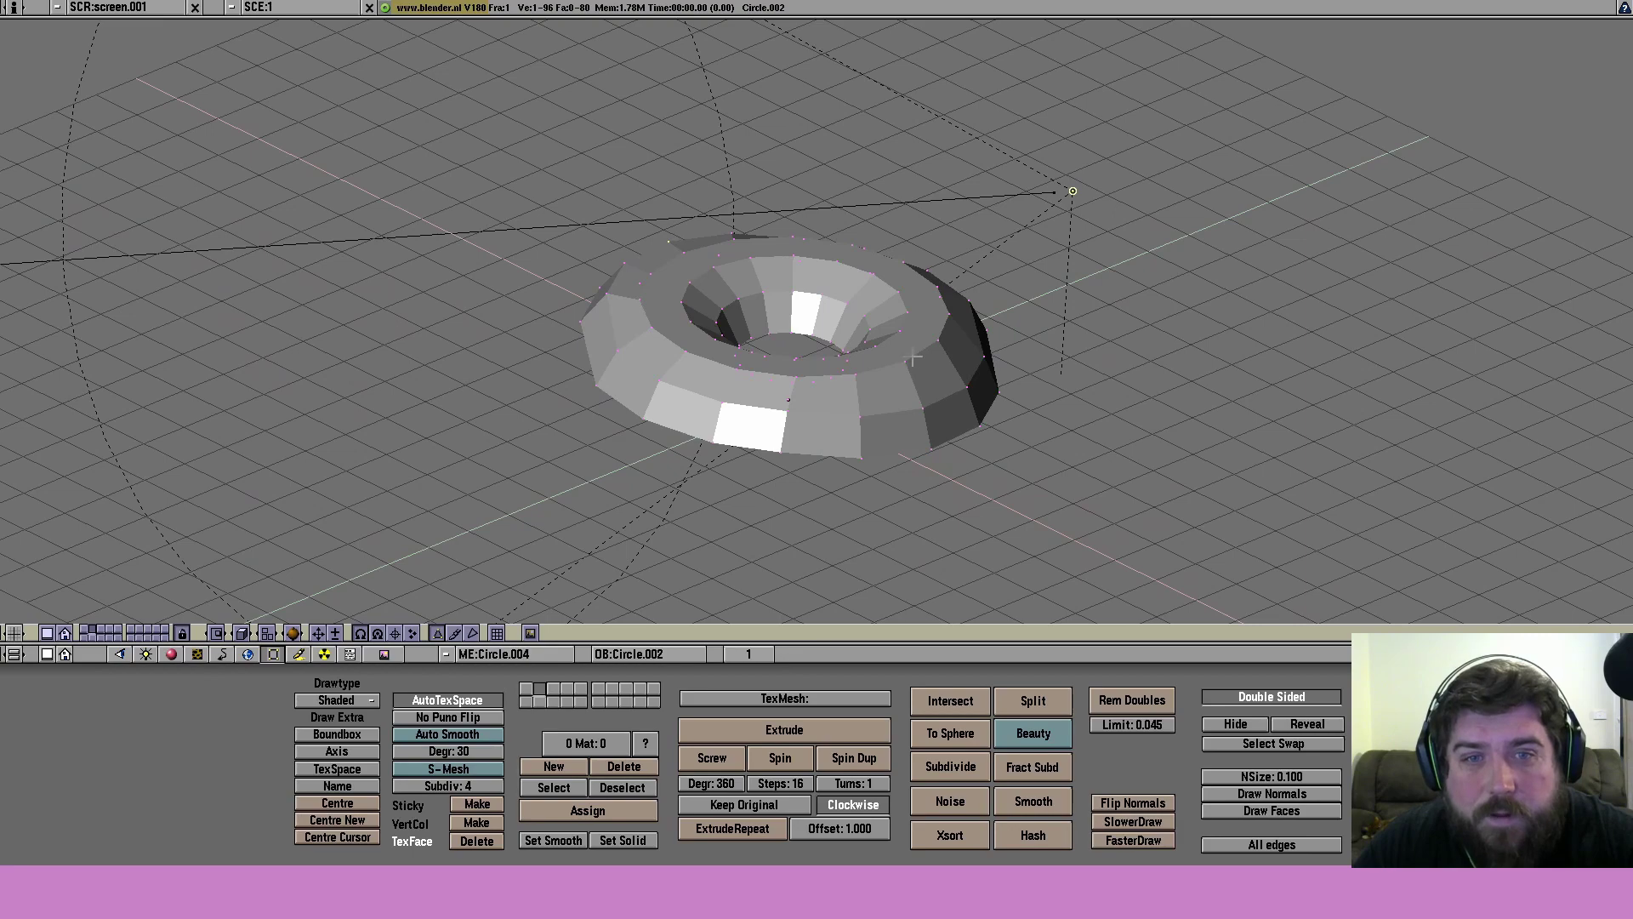
pyautogui.moveTo(779, 420); pyautogui.dragTo(1138, 327, button='middle')
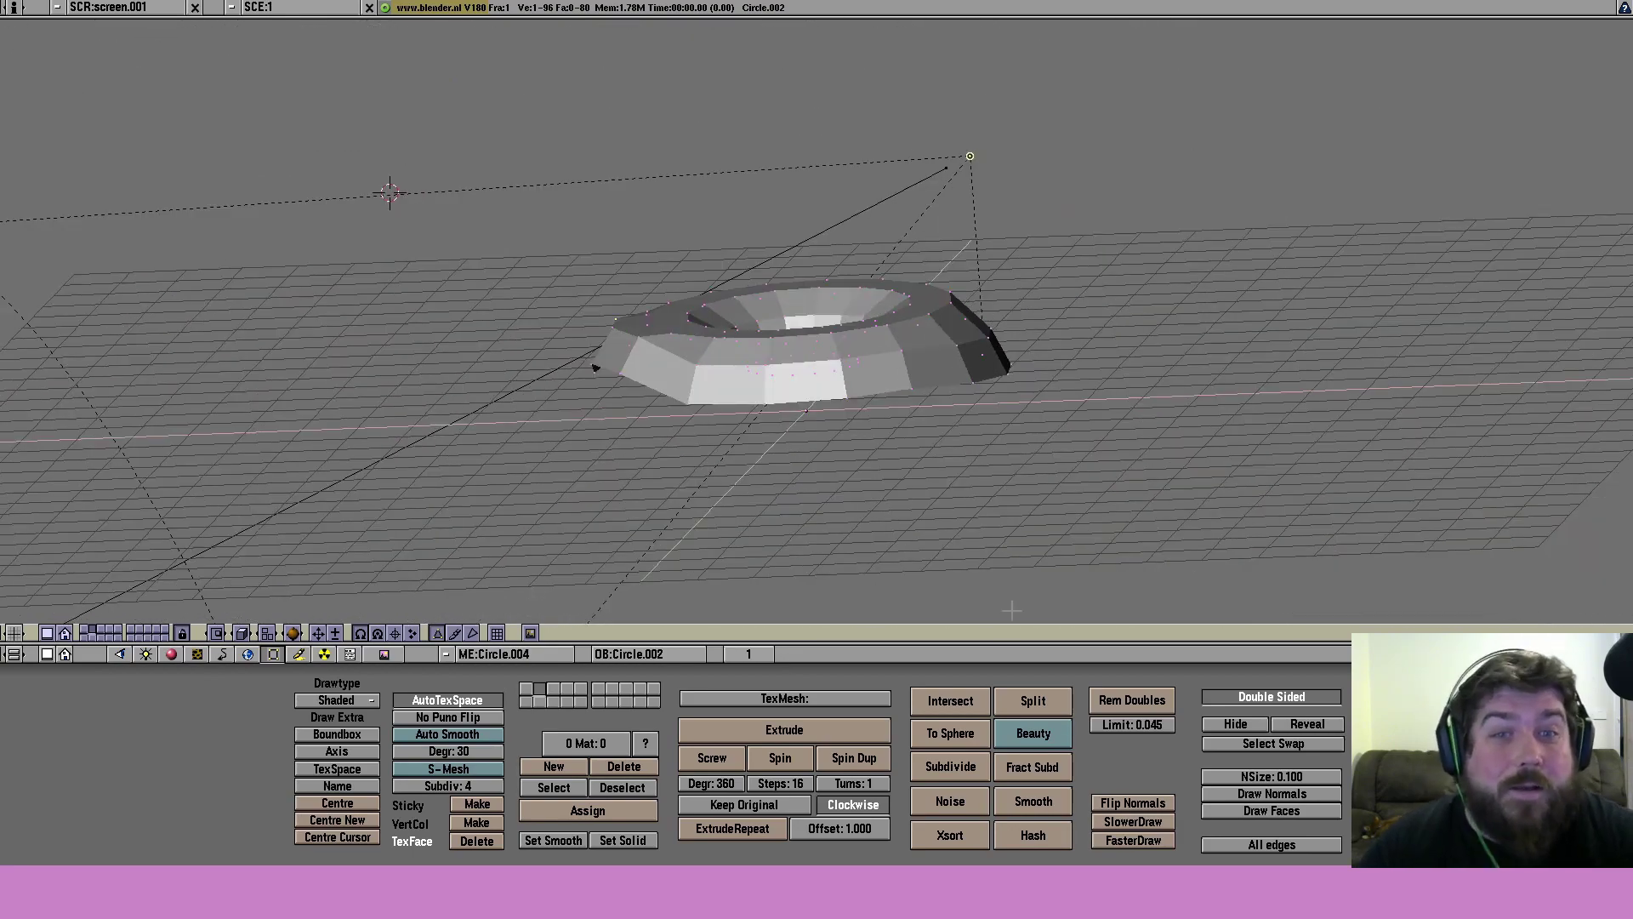
# - Leave mesh editing and delete the half-torus object
pyautogui.press('Tab')
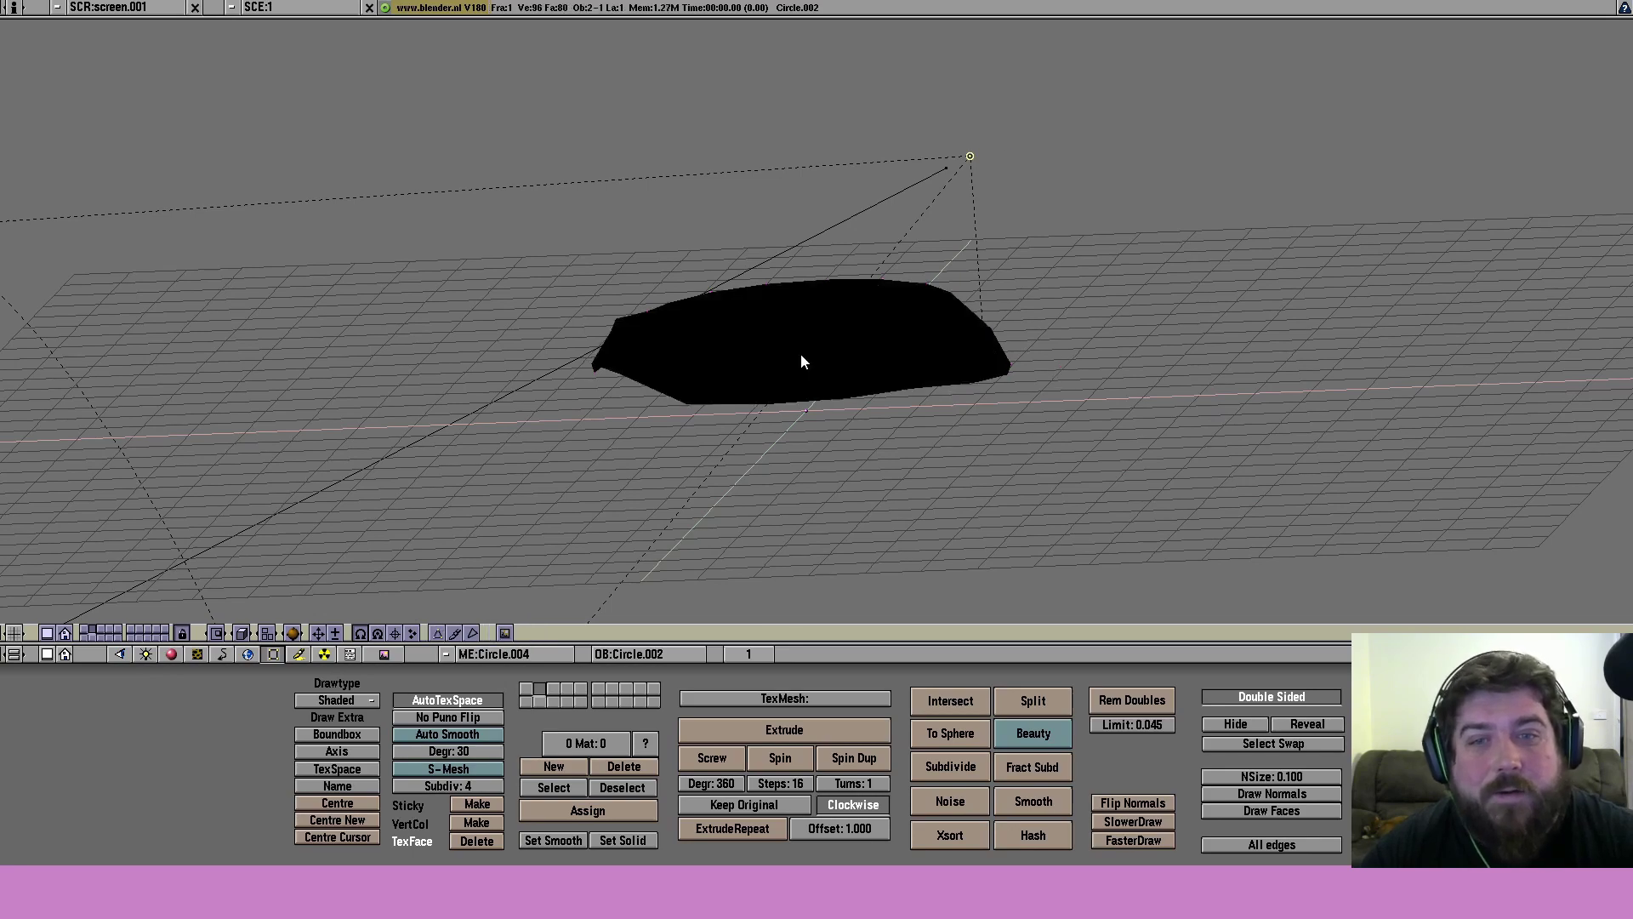
pyautogui.moveTo(800, 353); pyautogui.dragTo(999, 431, button='middle')
pyautogui.press('x')
pyautogui.press('Return')
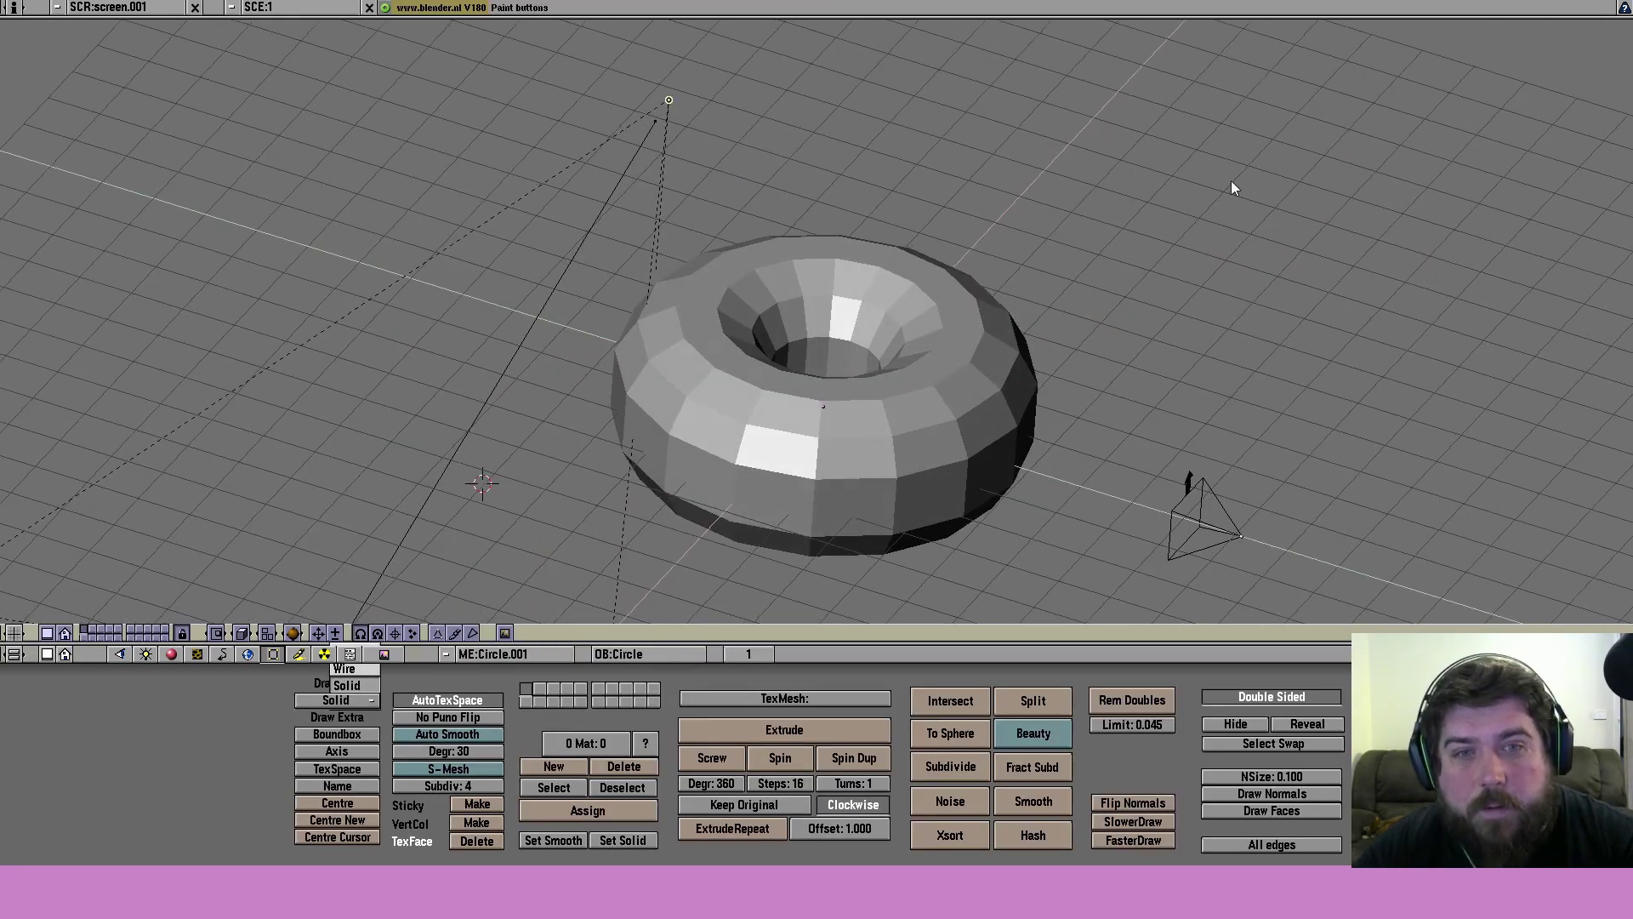
# - Open the draw type choices for the full torus on the first layer
pyautogui.moveTo(895, 616); pyautogui.dragTo(805, 592, button='middle')
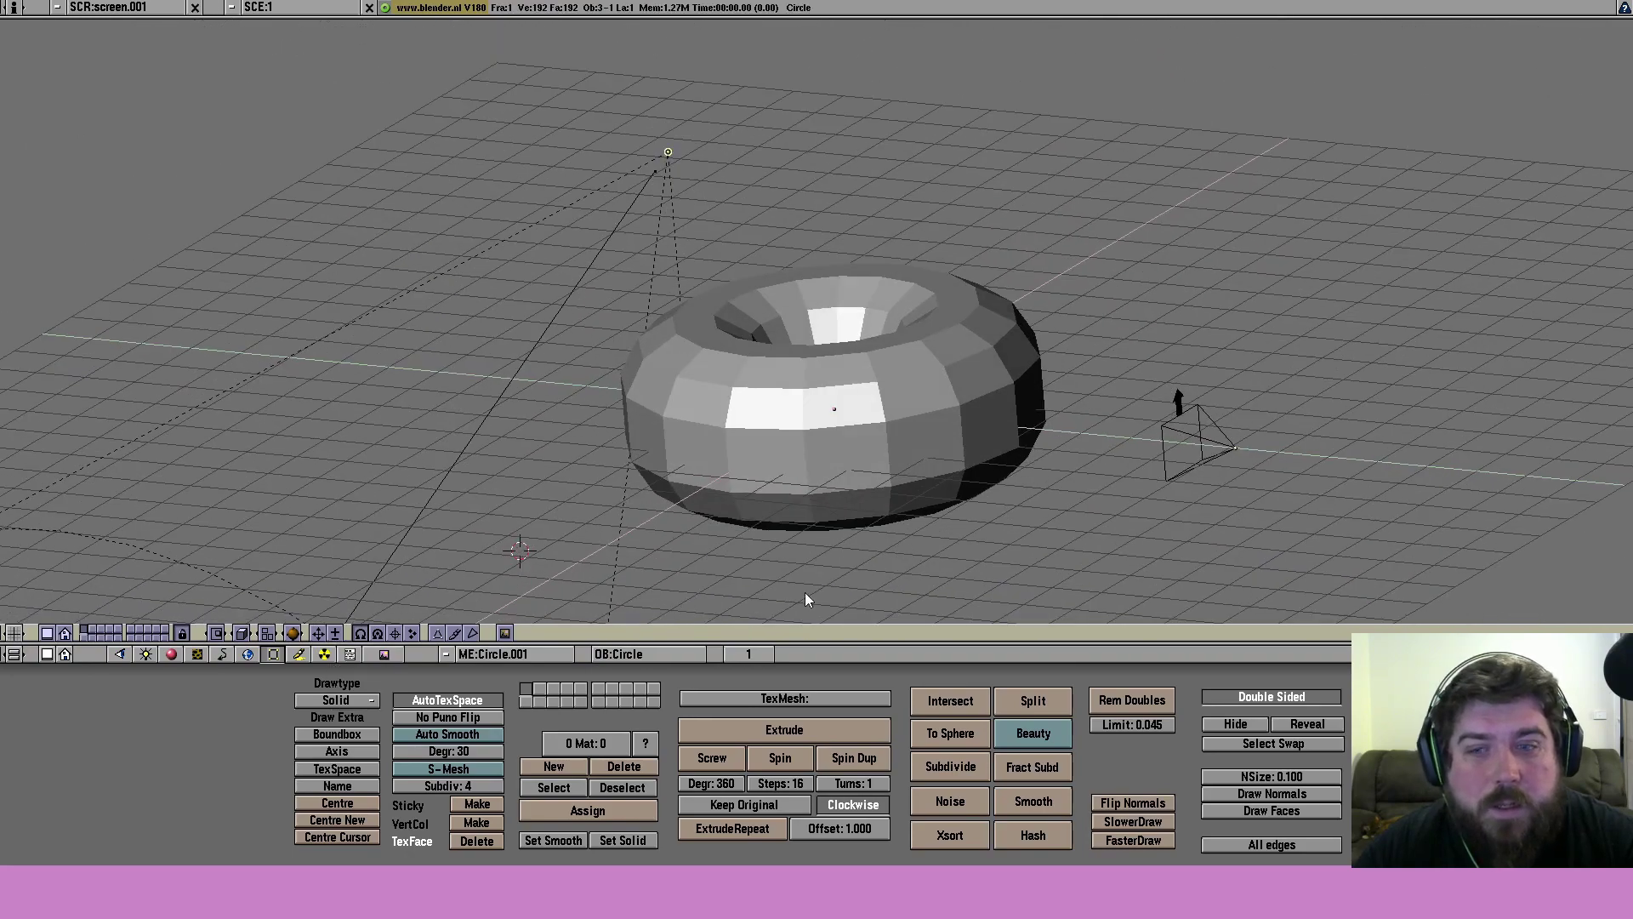
pyautogui.click(357, 700)
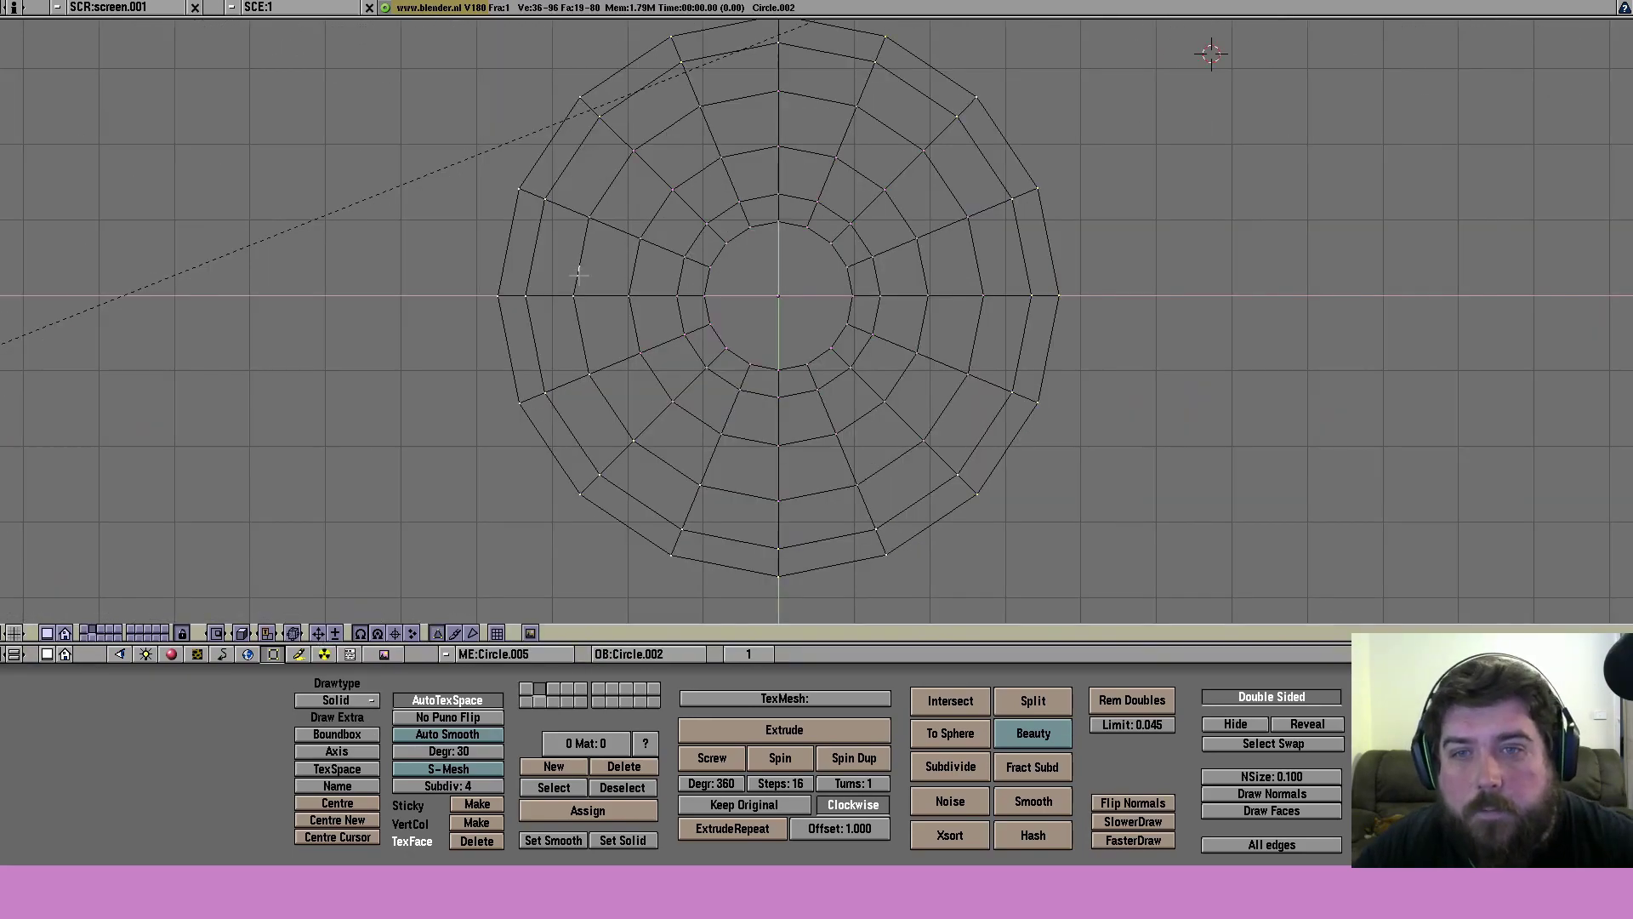
# - Extend the half-torus vertex selection around the third ring from the outside and check it with shaded faces
pyautogui.keyDown('shift'); pyautogui.rightClick(587, 227); pyautogui.keyUp('shift')
pyautogui.keyDown('shift'); pyautogui.rightClick(627, 155); pyautogui.keyUp('shift')
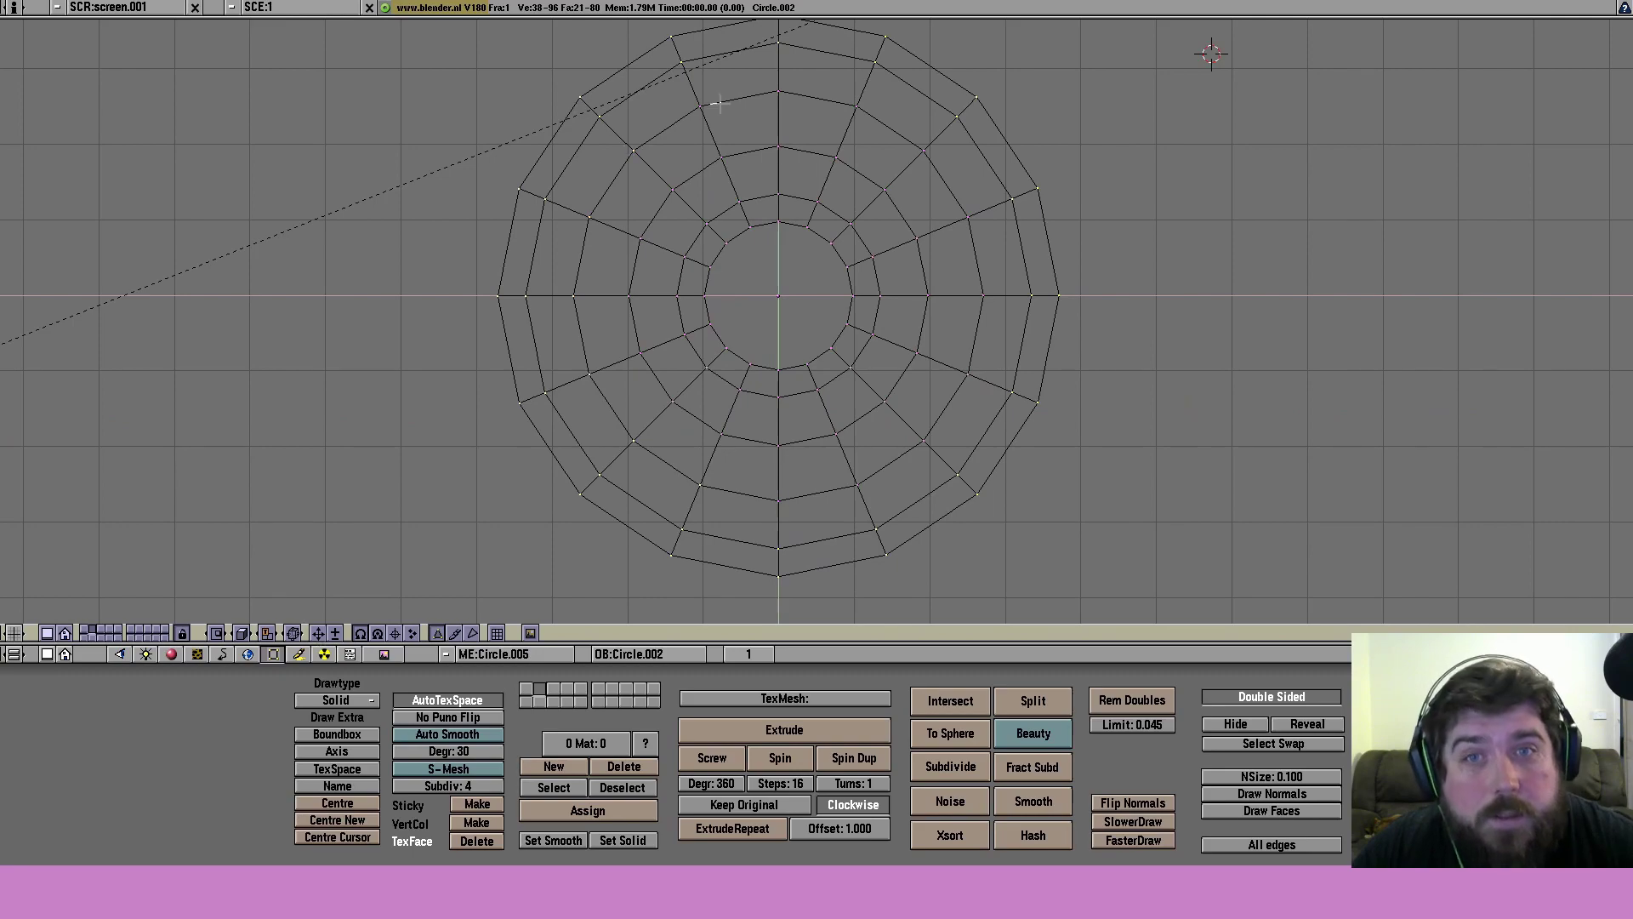
pyautogui.keyDown('shift'); pyautogui.rightClick(712, 107); pyautogui.keyUp('shift')
pyautogui.keyDown('shift'); pyautogui.rightClick(770, 92); pyautogui.keyUp('shift')
pyautogui.keyDown('shift'); pyautogui.rightClick(838, 104); pyautogui.keyUp('shift')
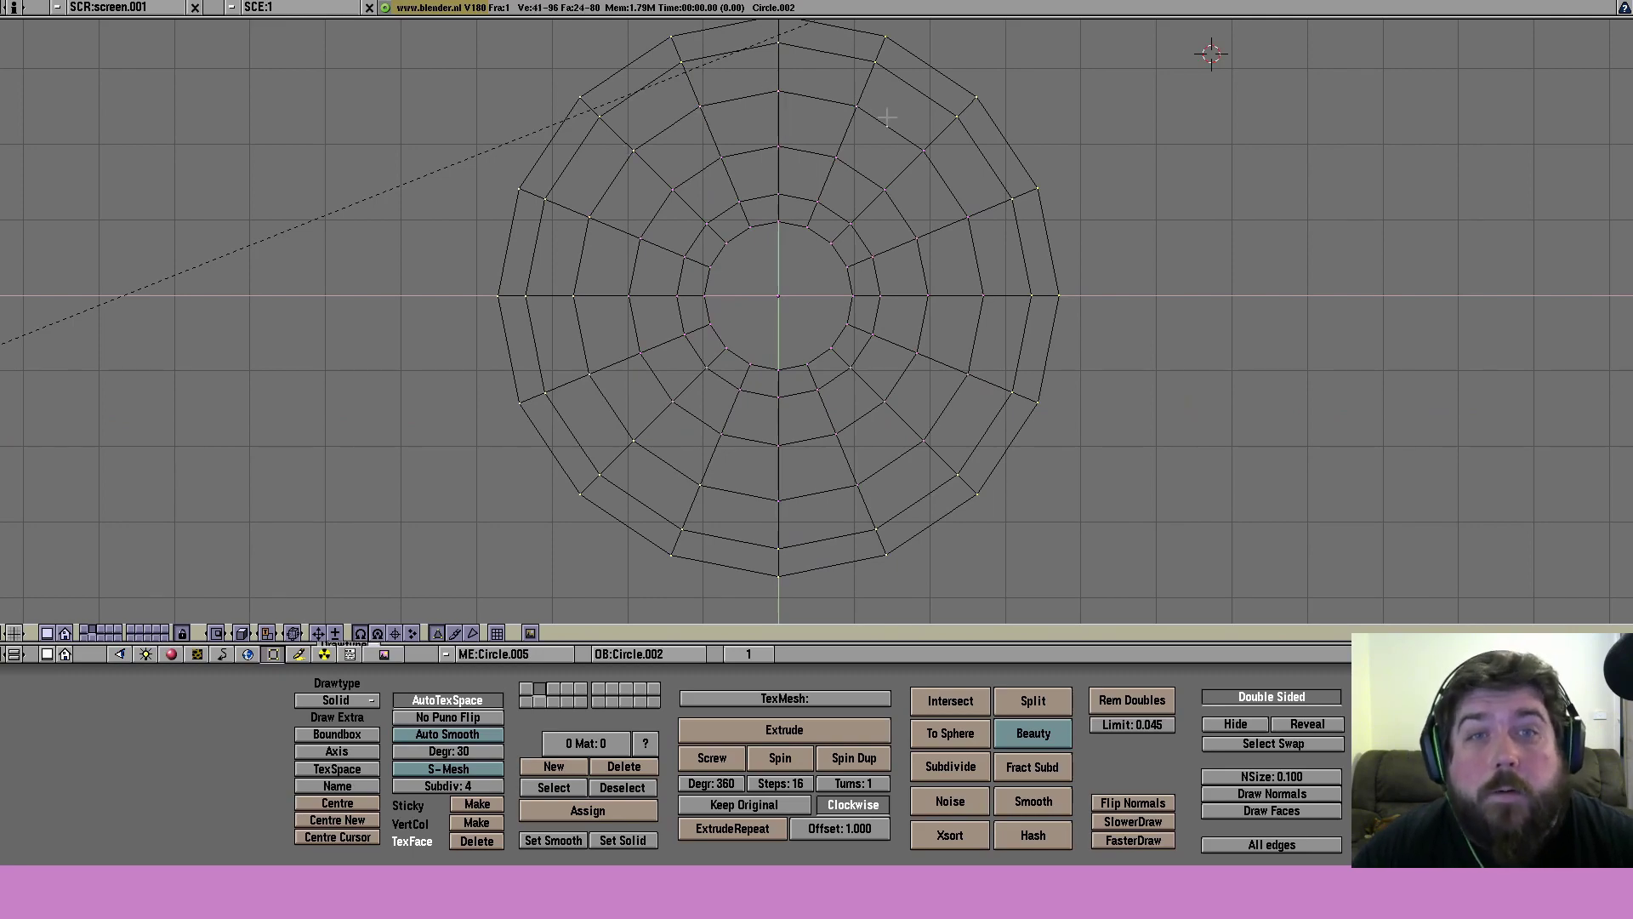
pyautogui.press('z')
pyautogui.moveTo(886, 117)
pyautogui.mouseDown(button='middle')
pyautogui.moveTo(781, 286)
pyautogui.moveTo(853, 436)
pyautogui.mouseUp(button='middle')
pyautogui.press('z')
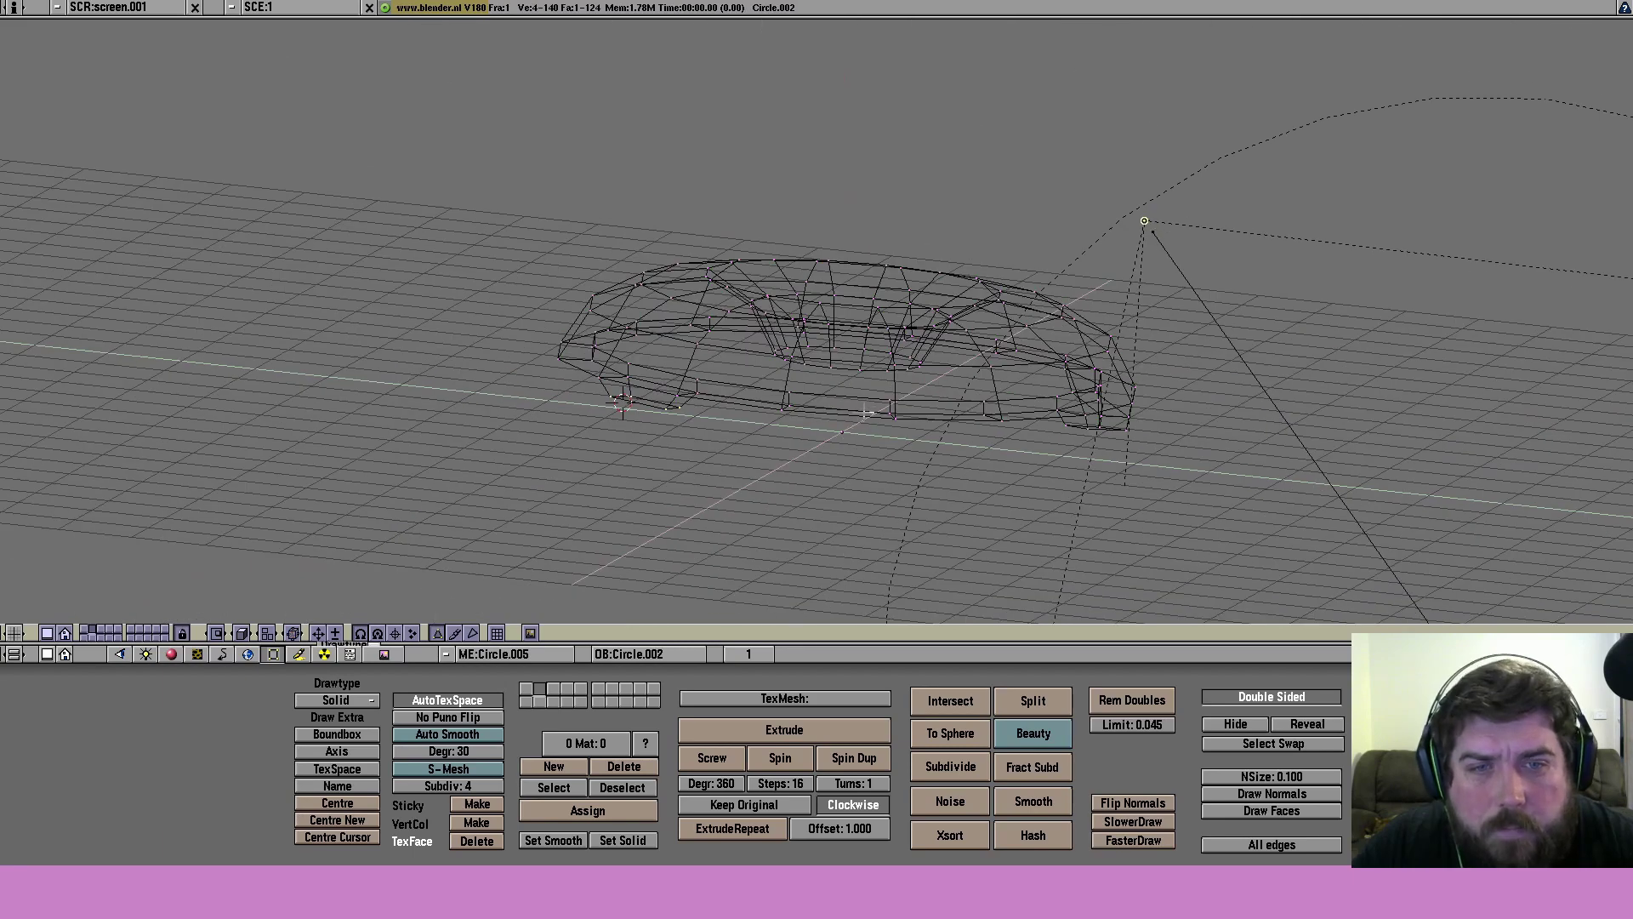
# - Move two vertices on the lower front rim of the half-torus shell down by about 0.27
pyautogui.click(845, 470)
pyautogui.rightClick(689, 406)
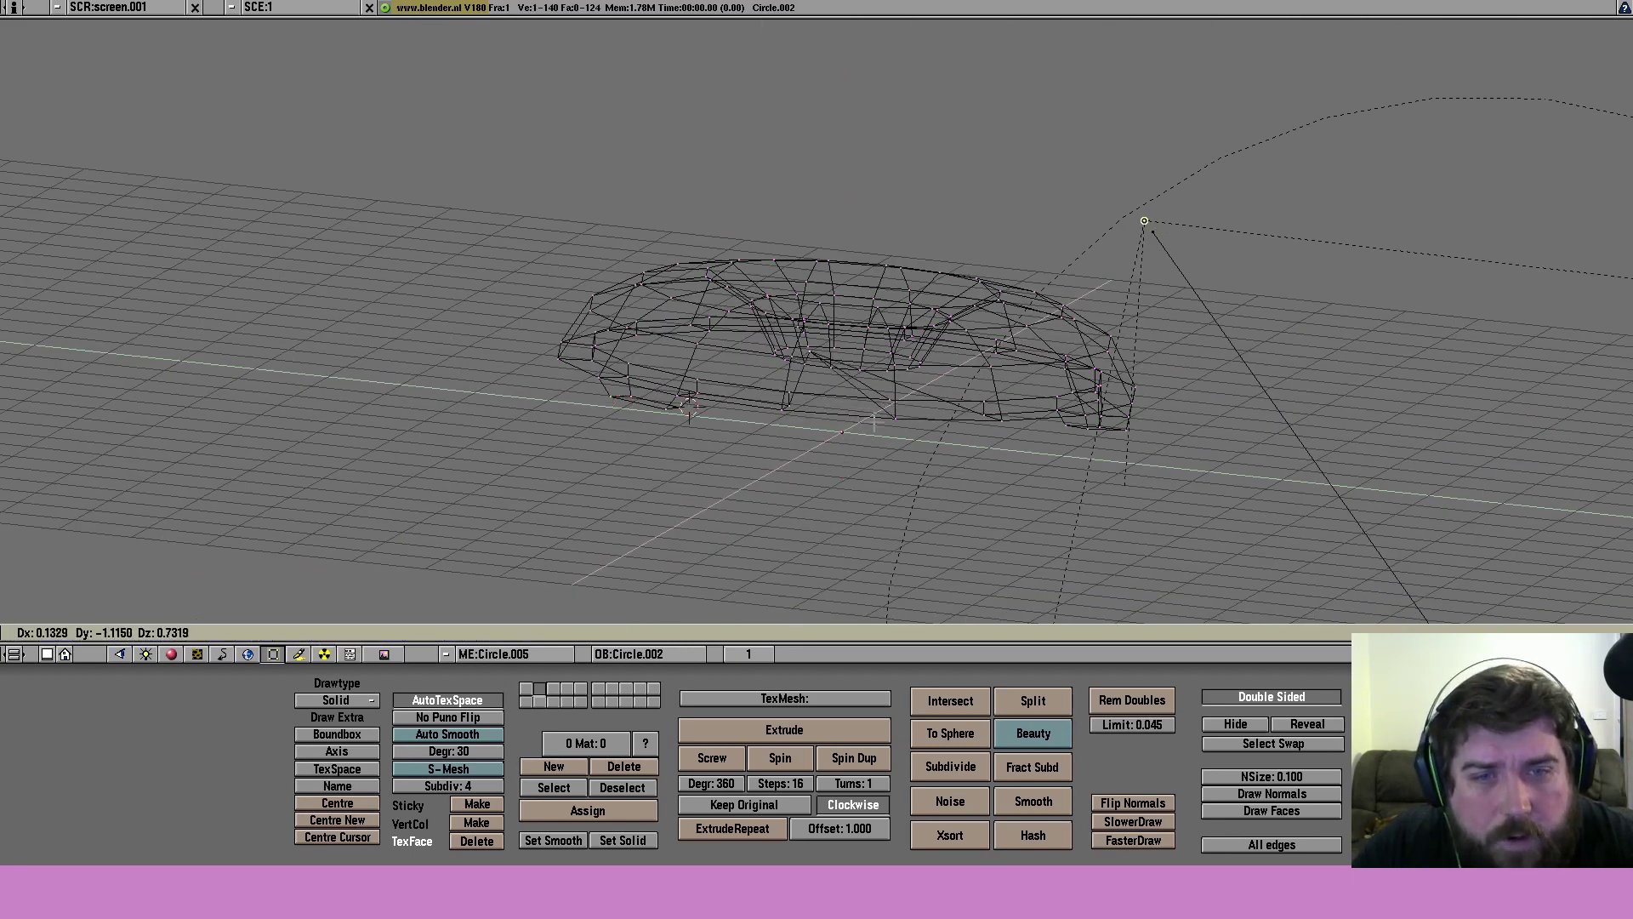
pyautogui.click(905, 429)
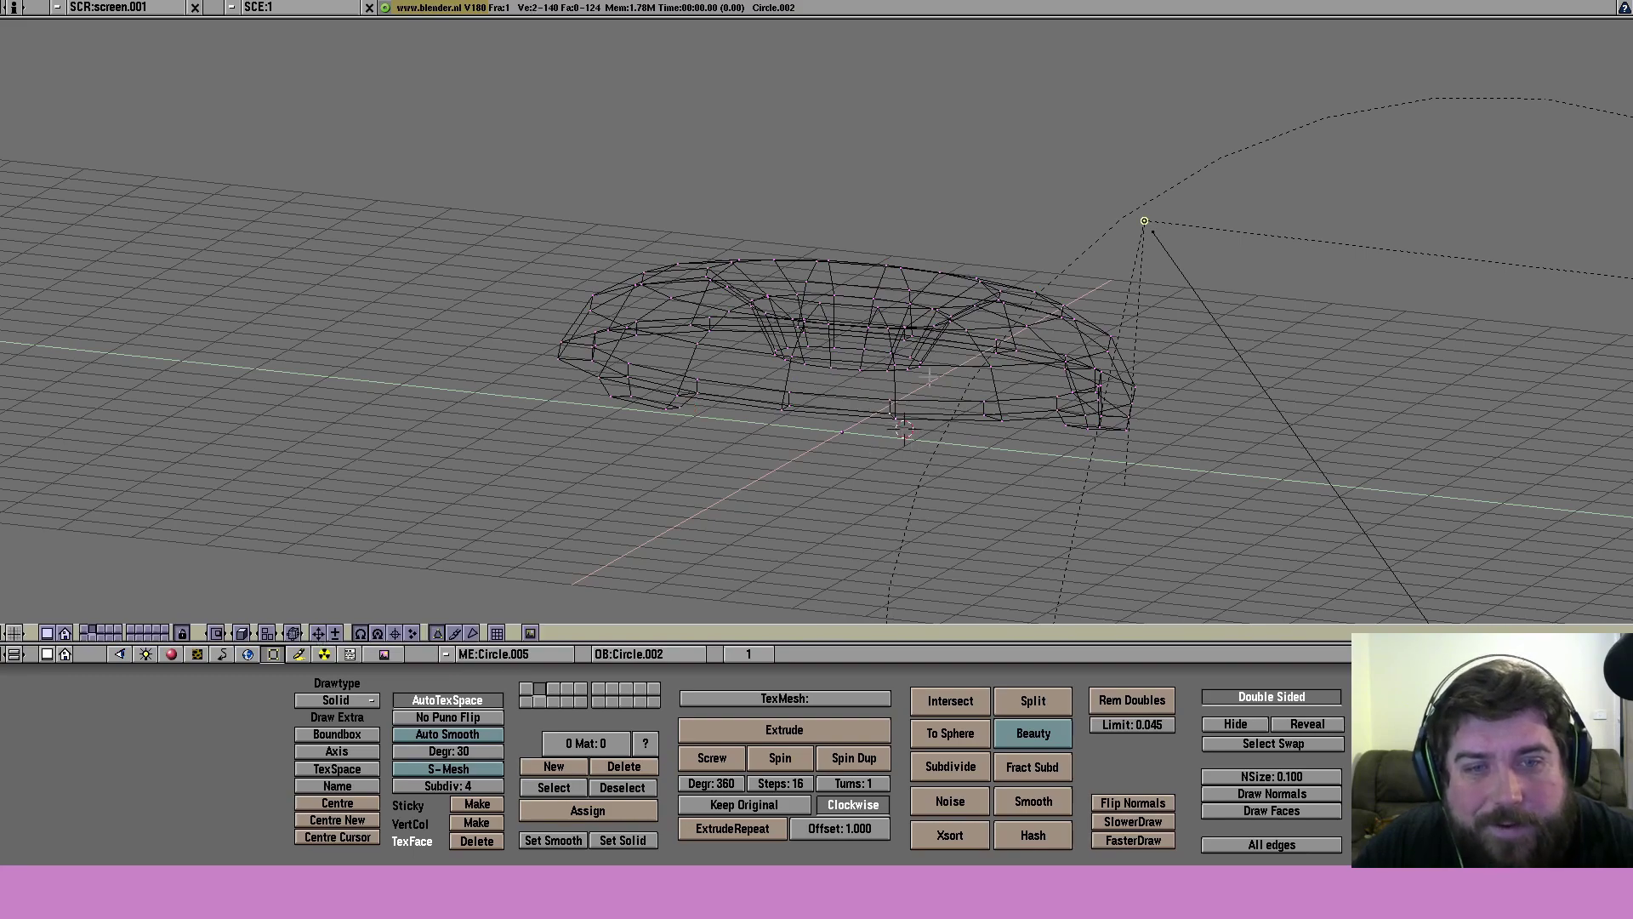
pyautogui.press('g')
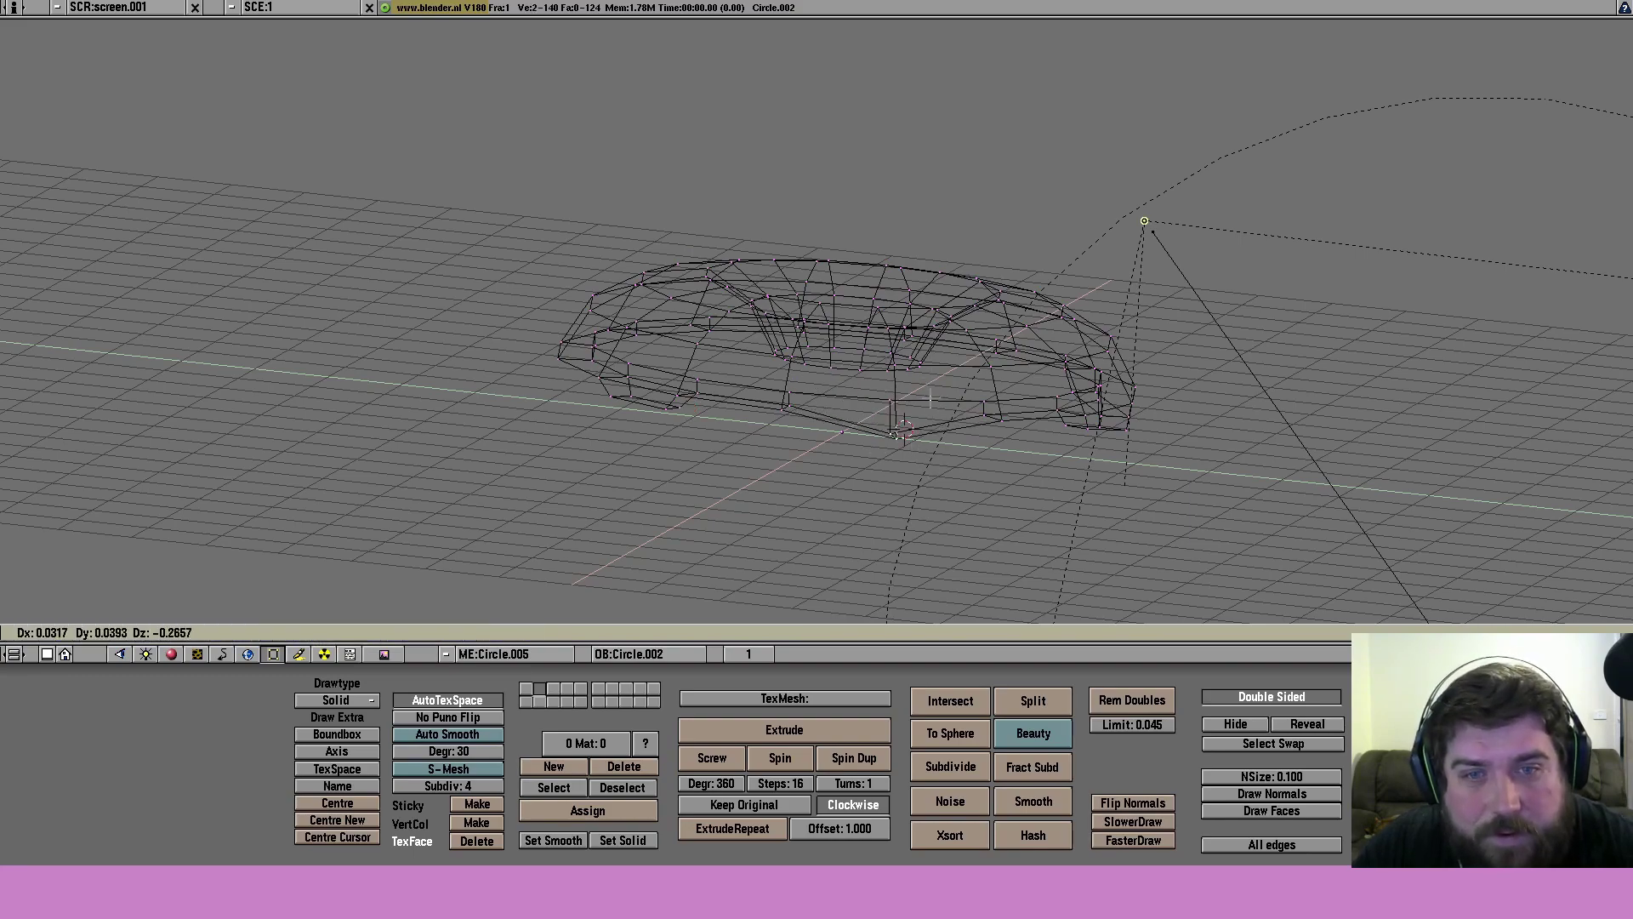
pyautogui.click(929, 400)
pyautogui.moveTo(930, 400); pyautogui.dragTo(868, 463, button='middle')
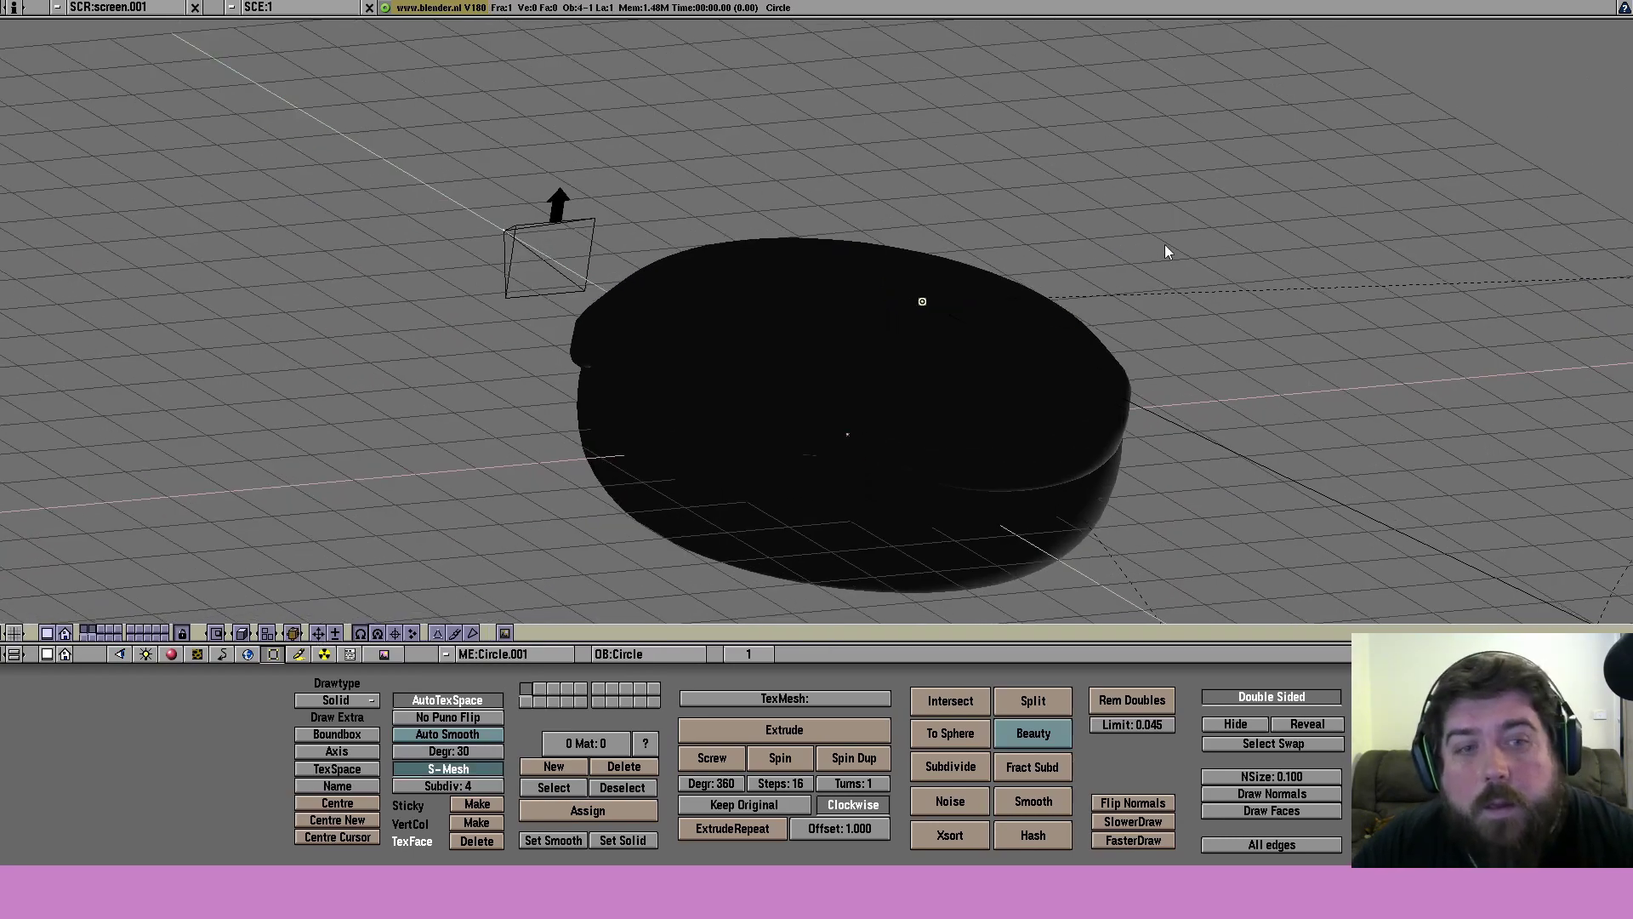
# - Try to save the scene as donut.blend in the blender1.80a-windows folder
pyautogui.moveTo(1167, 250); pyautogui.dragTo(1257, 255, button='middle')
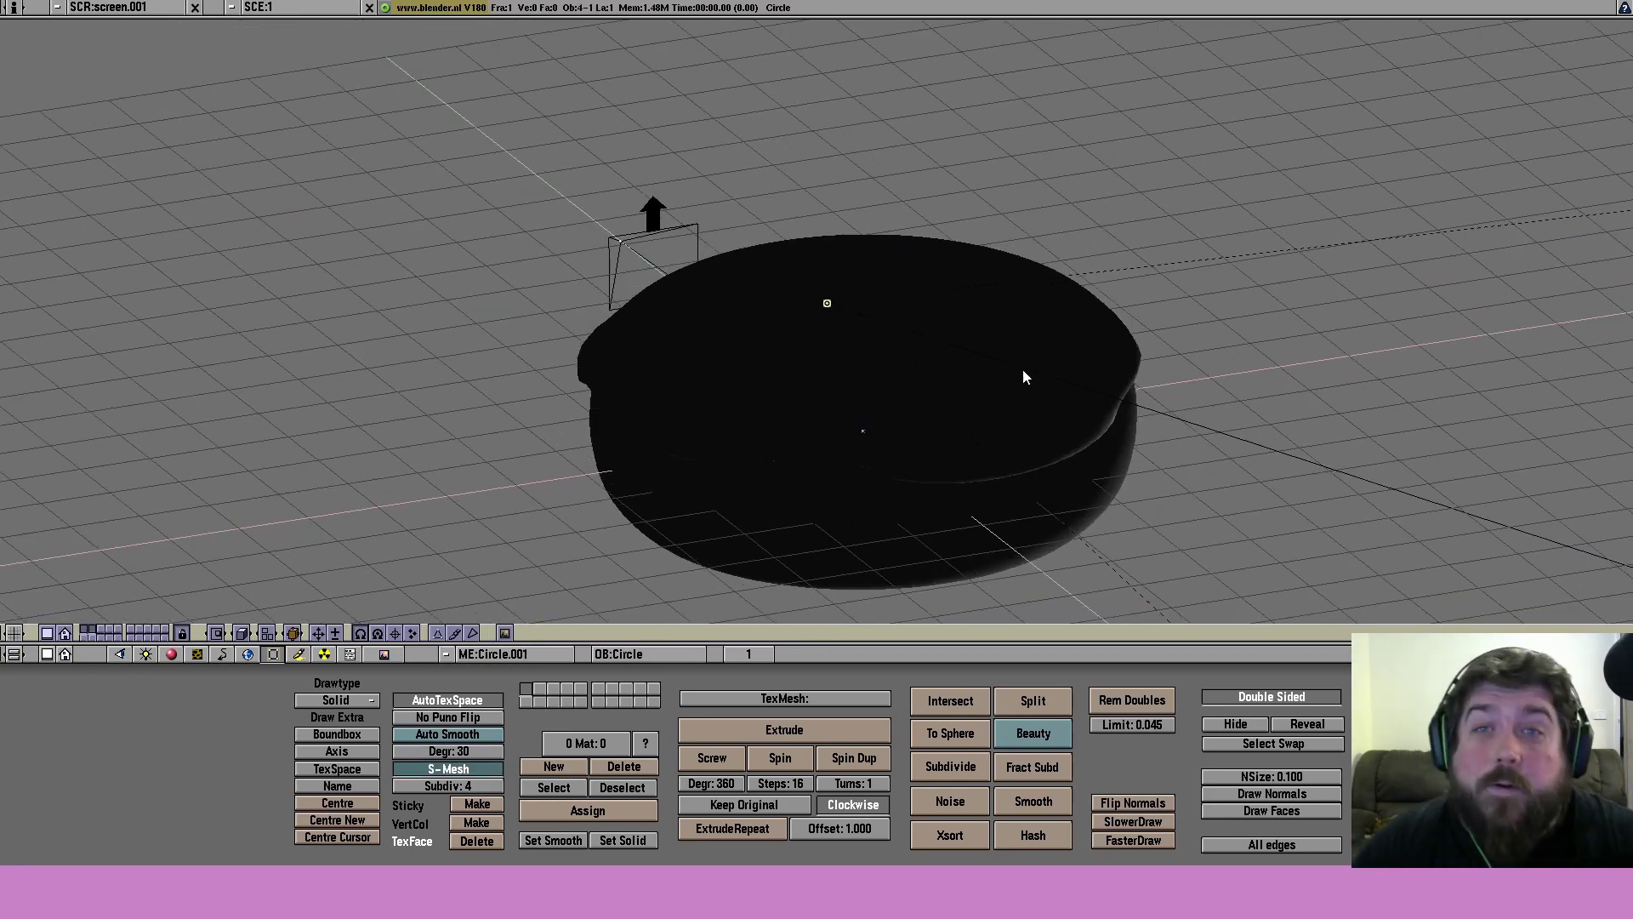
pyautogui.press('space')
pyautogui.moveTo(895, 317)
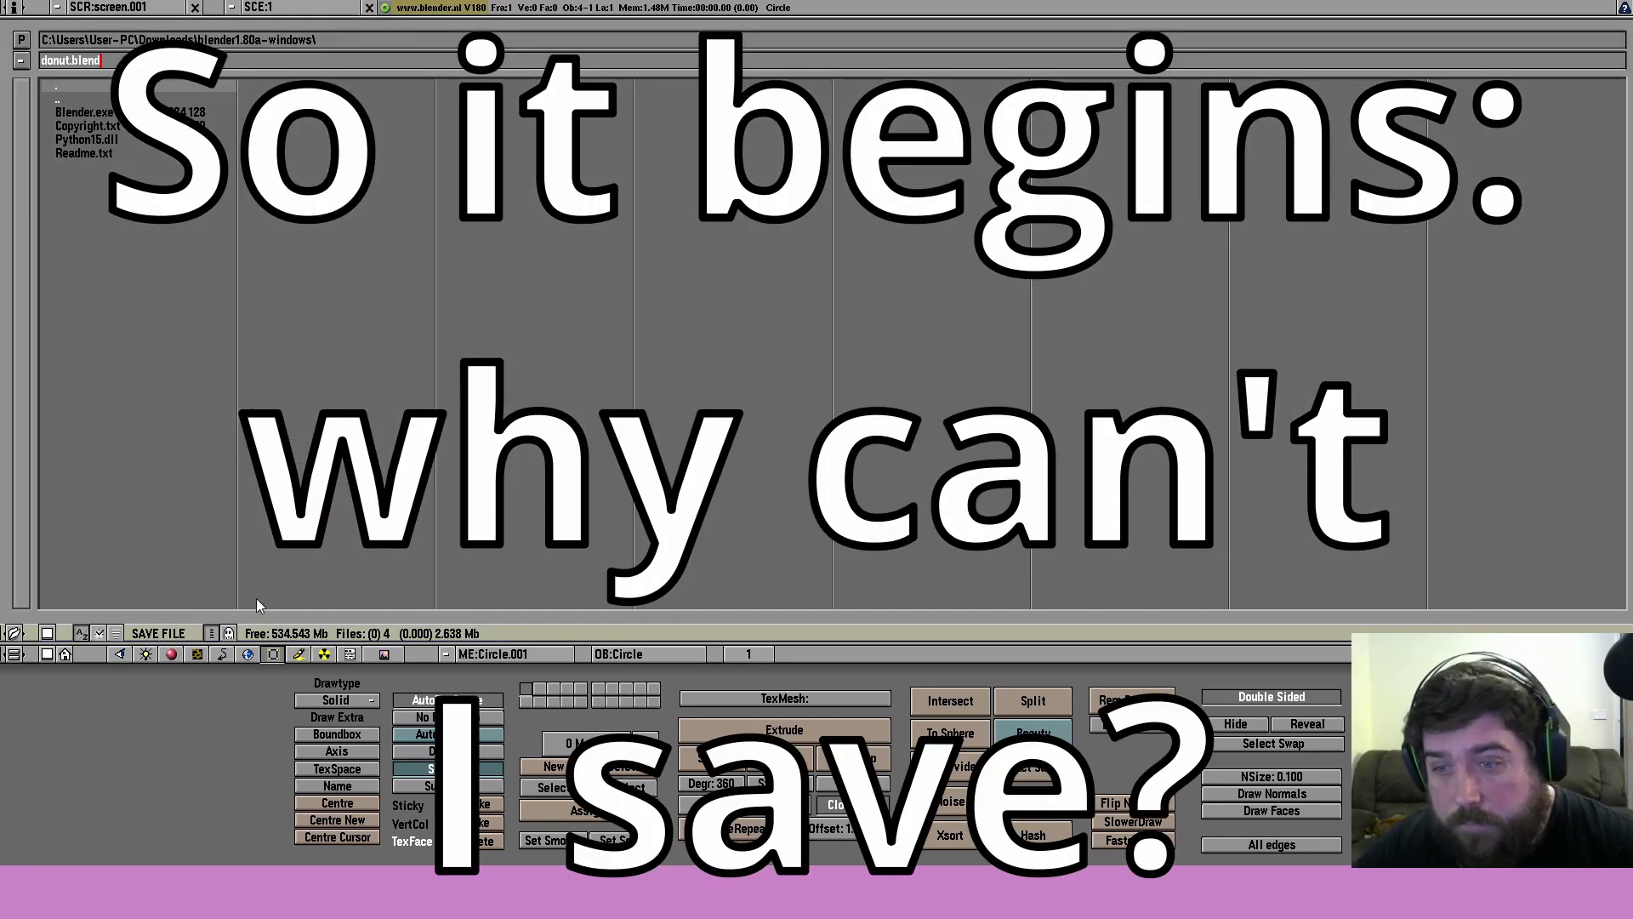
pyautogui.press('Return')
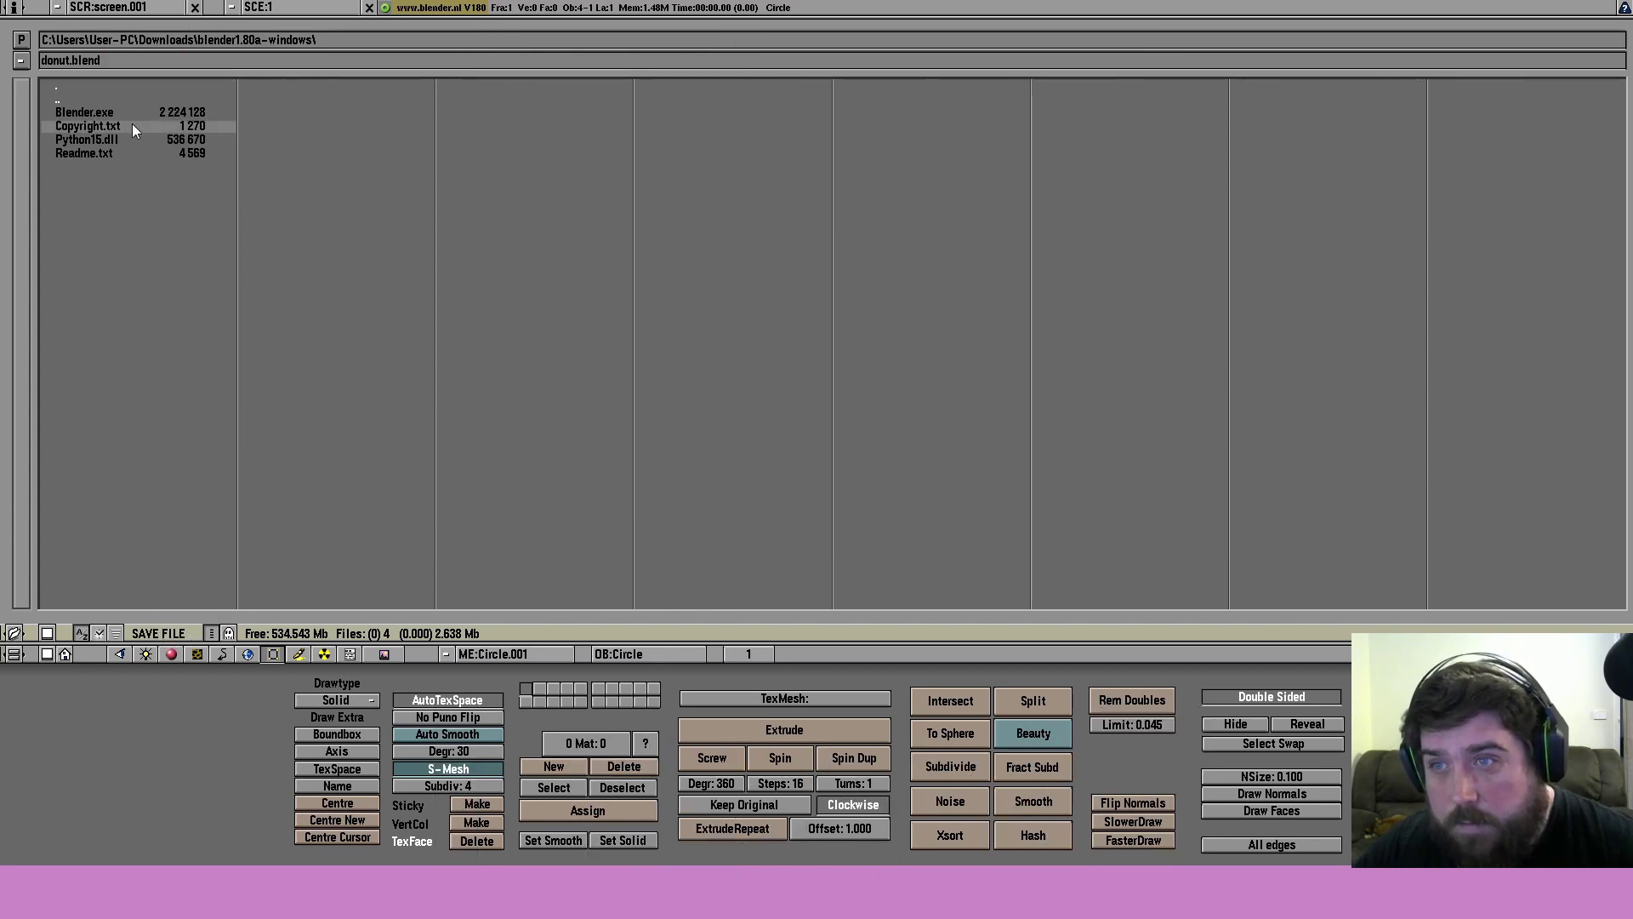
pyautogui.click(222, 60)
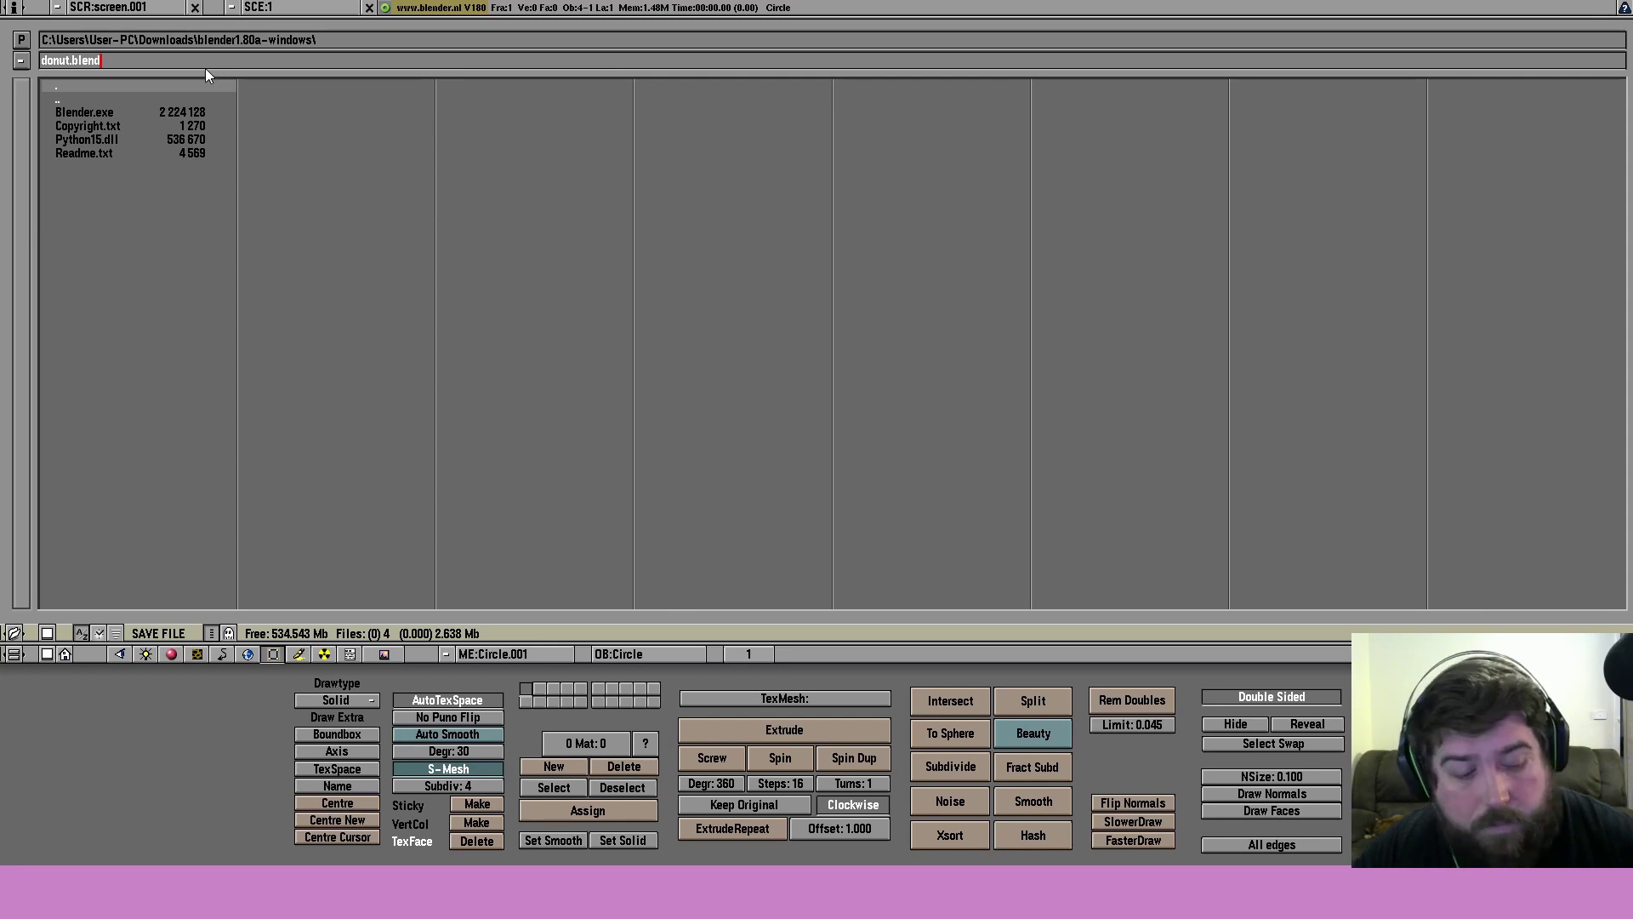
pyautogui.press('Return')
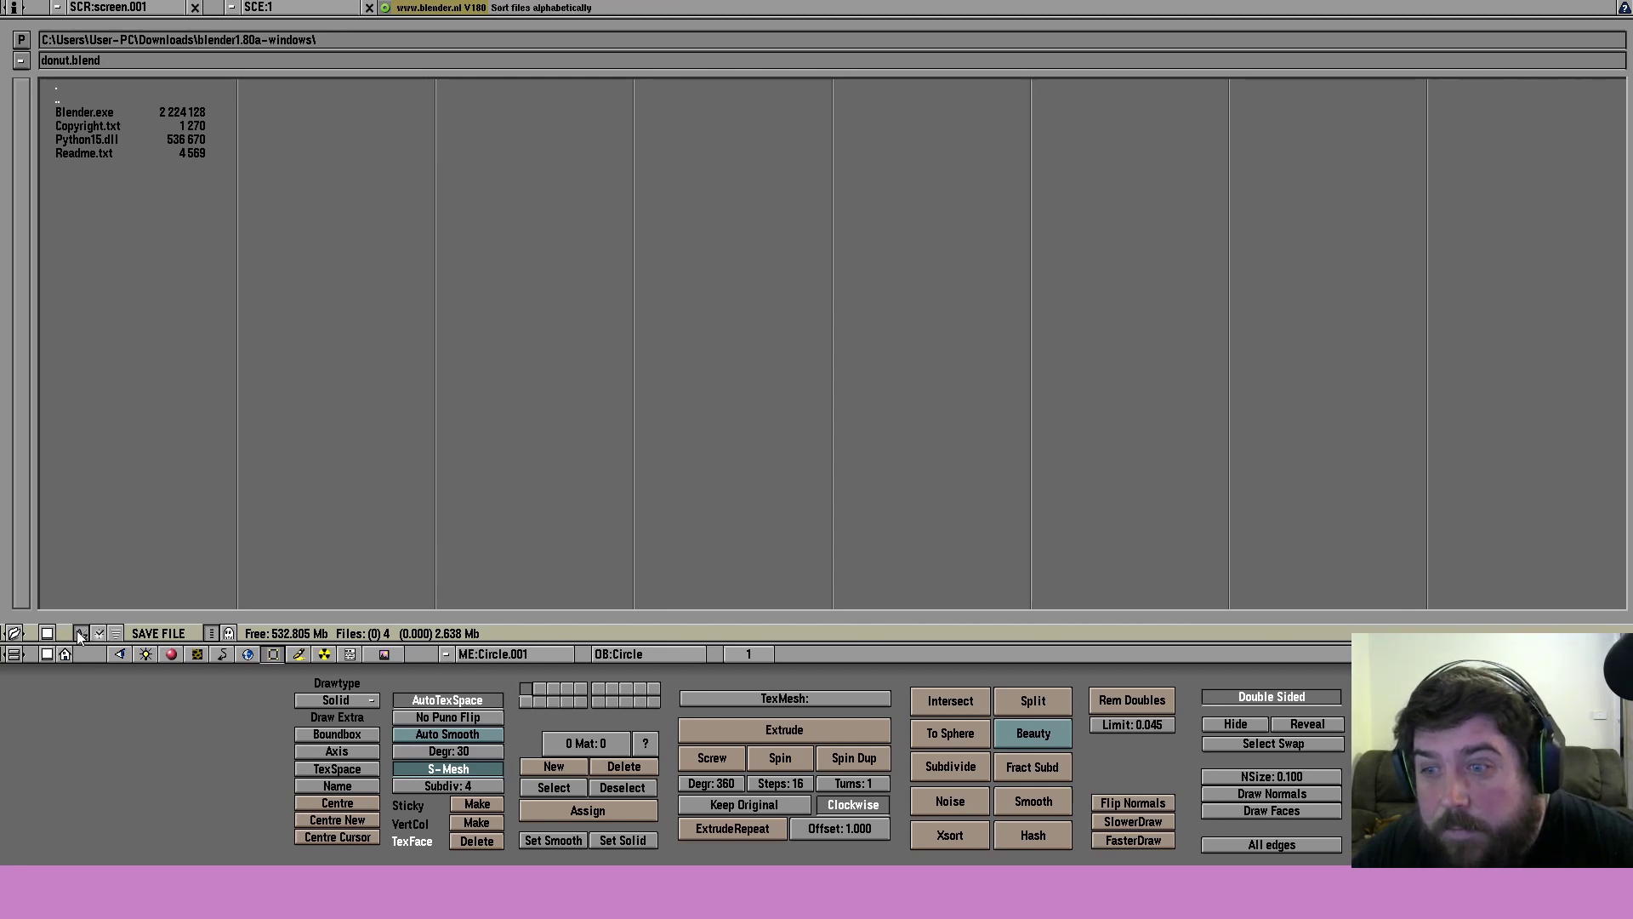
# - Sort the folder's files by size, and reconfirm the save path and the file name donut.blend
pyautogui.click(119, 633)
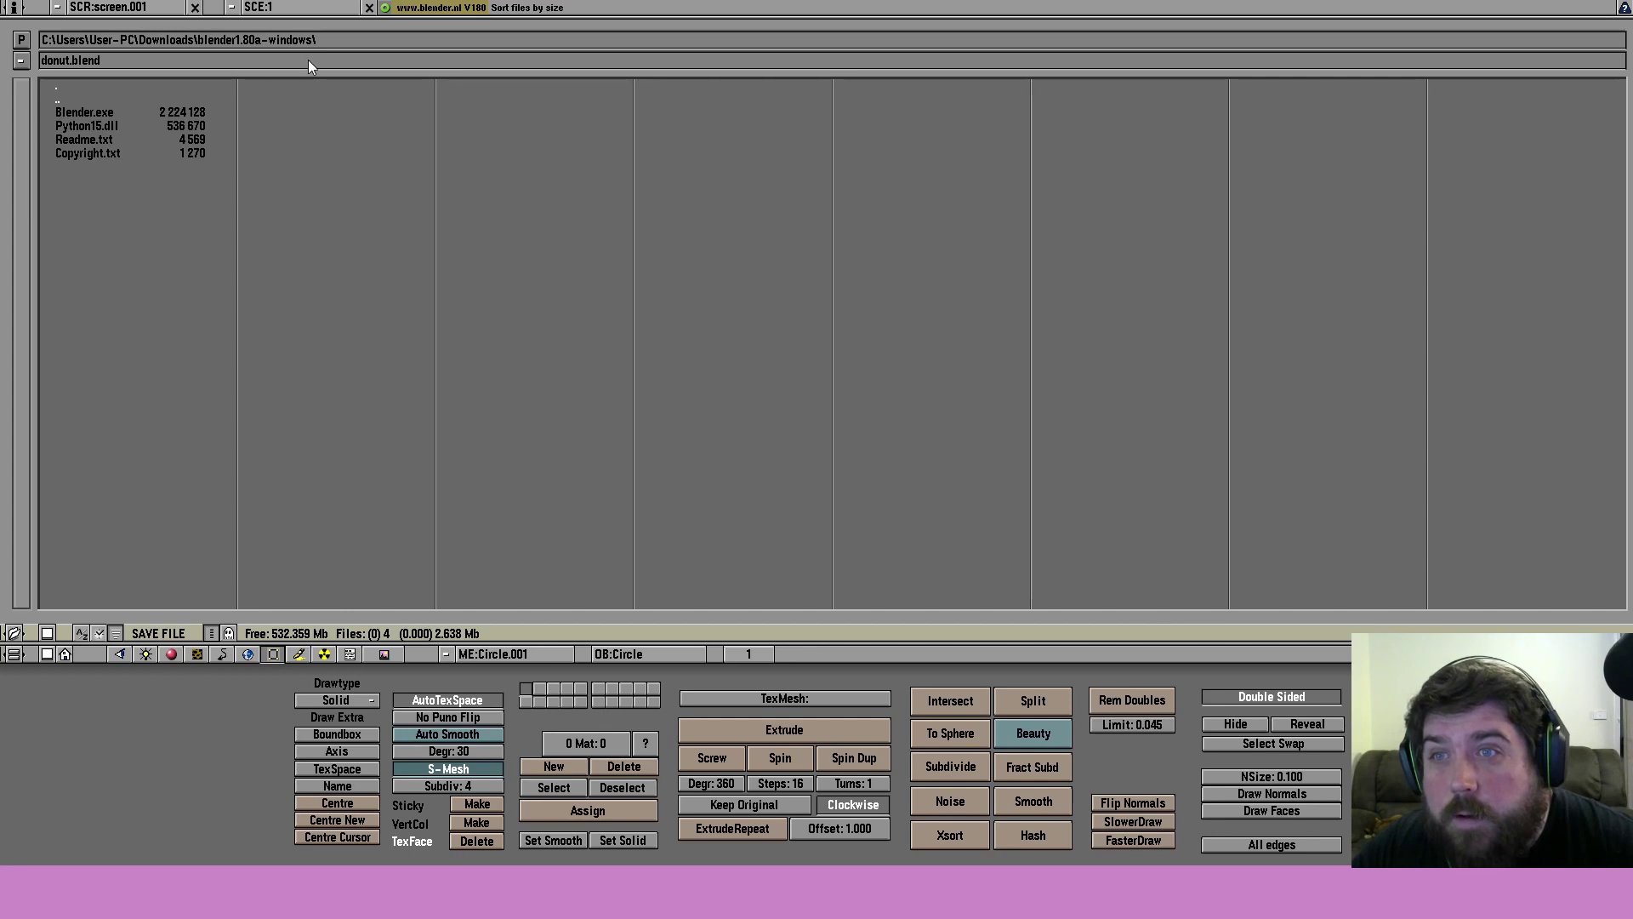
pyautogui.click(398, 40)
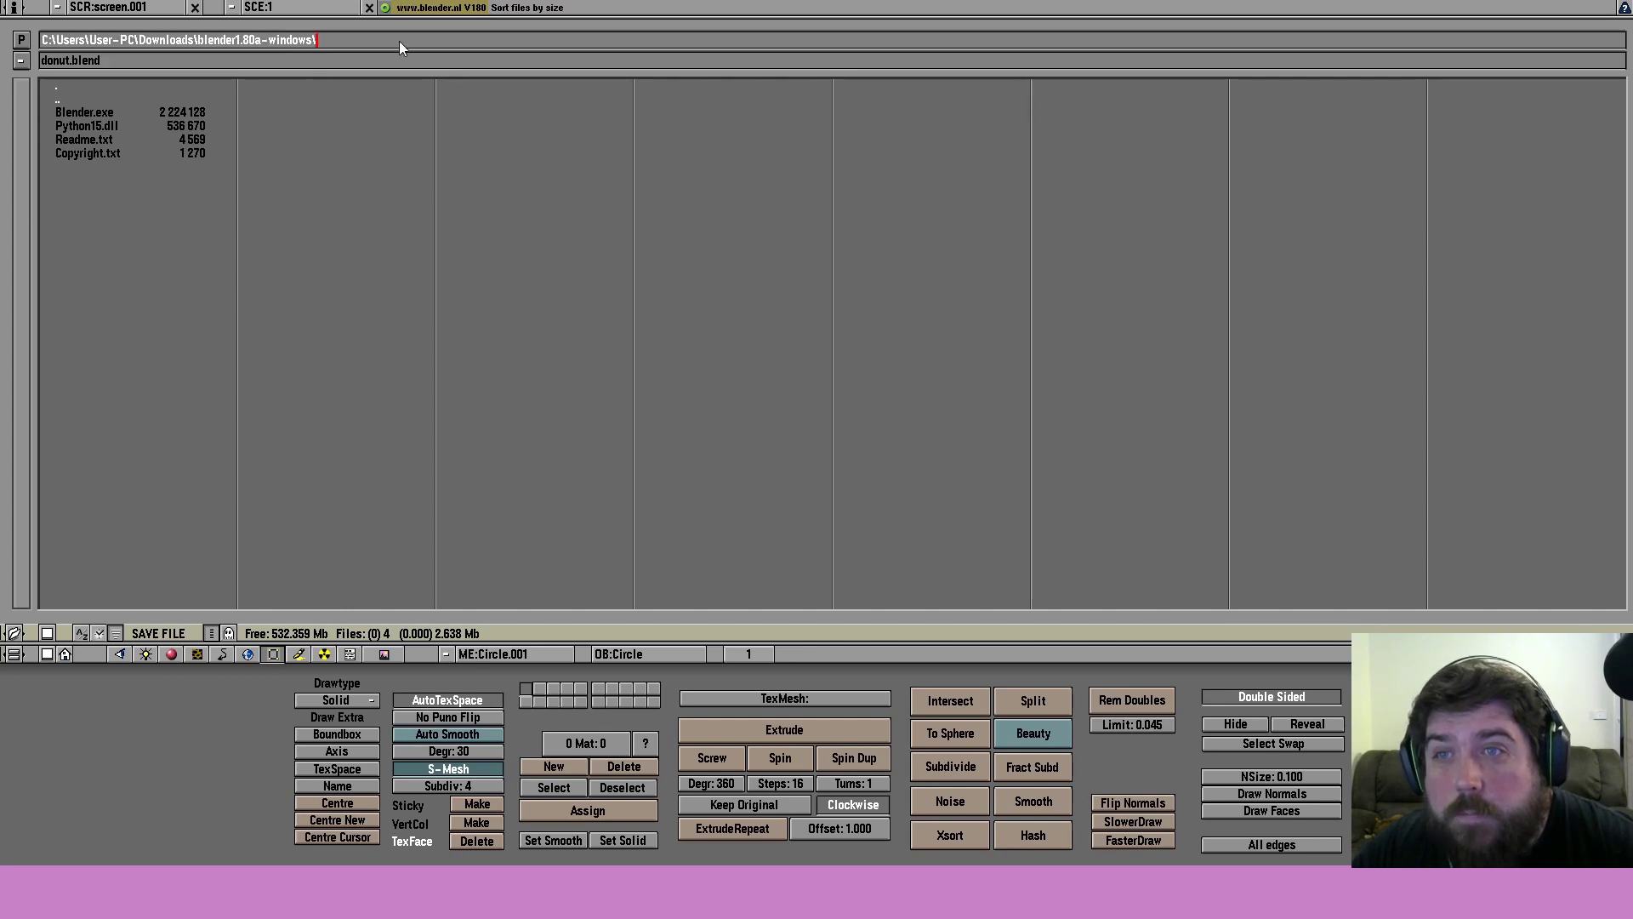
pyautogui.press('Return')
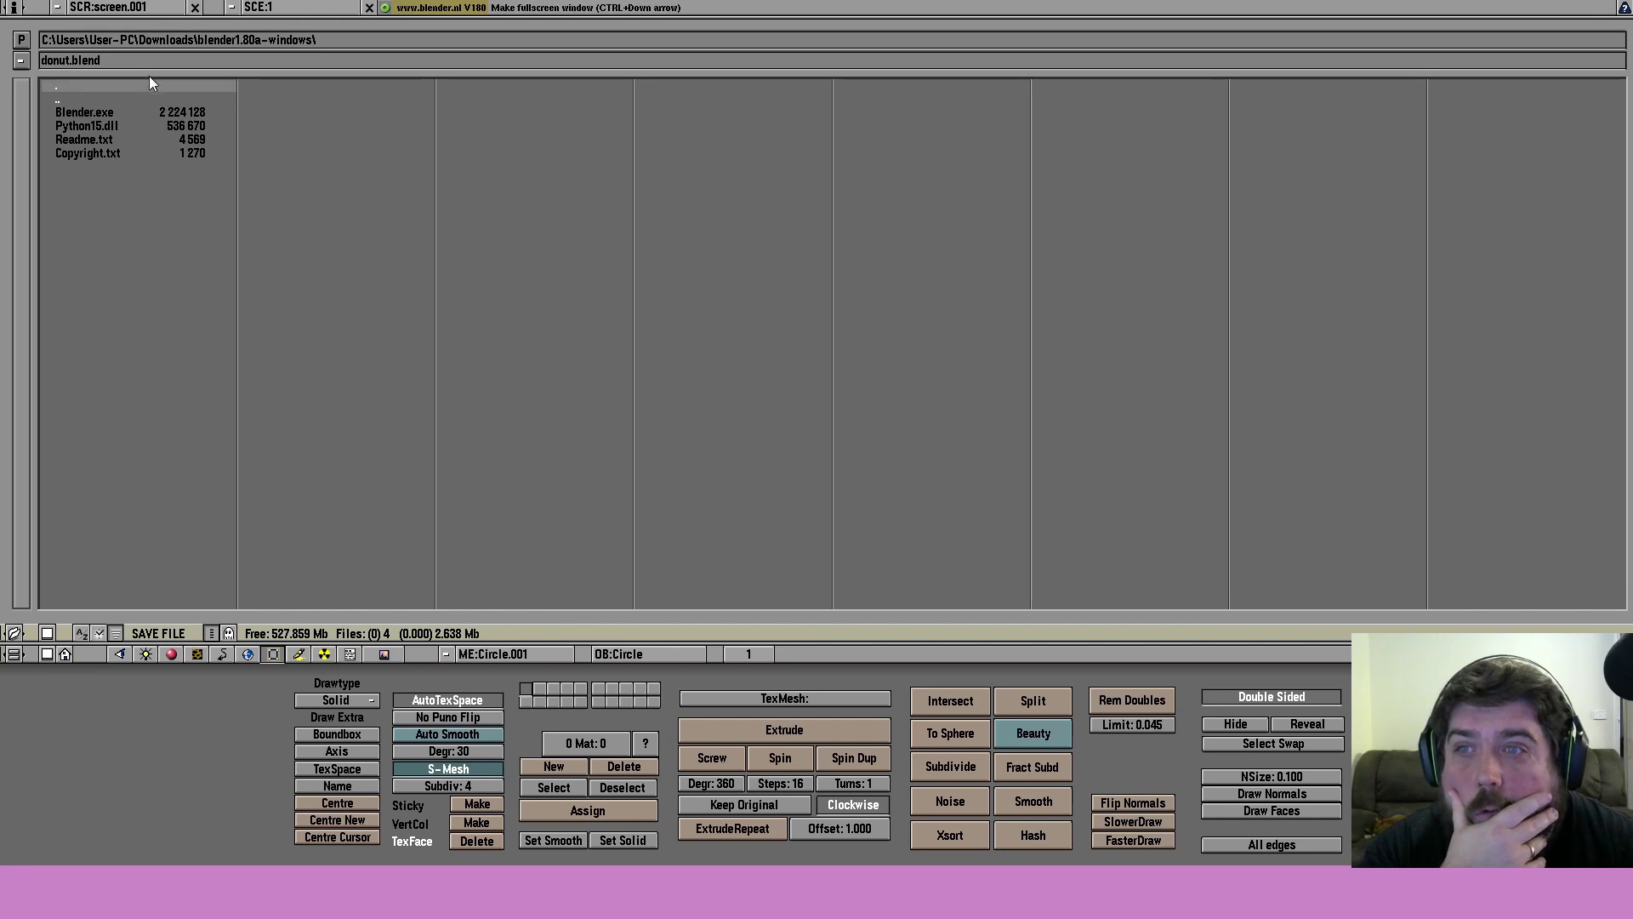
pyautogui.click(192, 60)
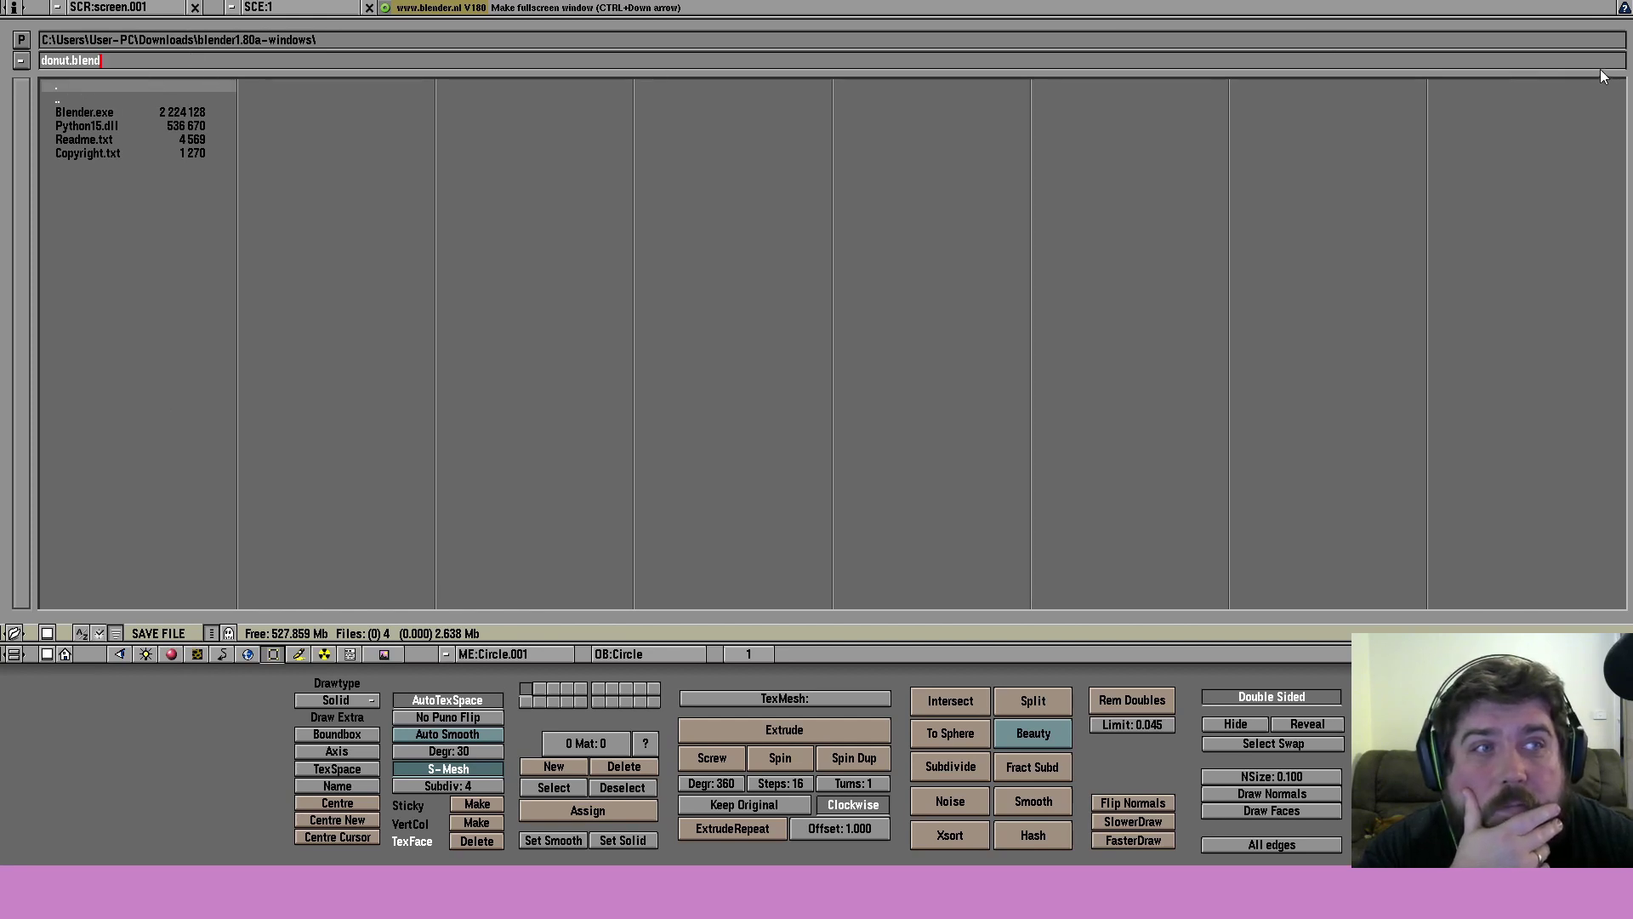
pyautogui.press('Return')
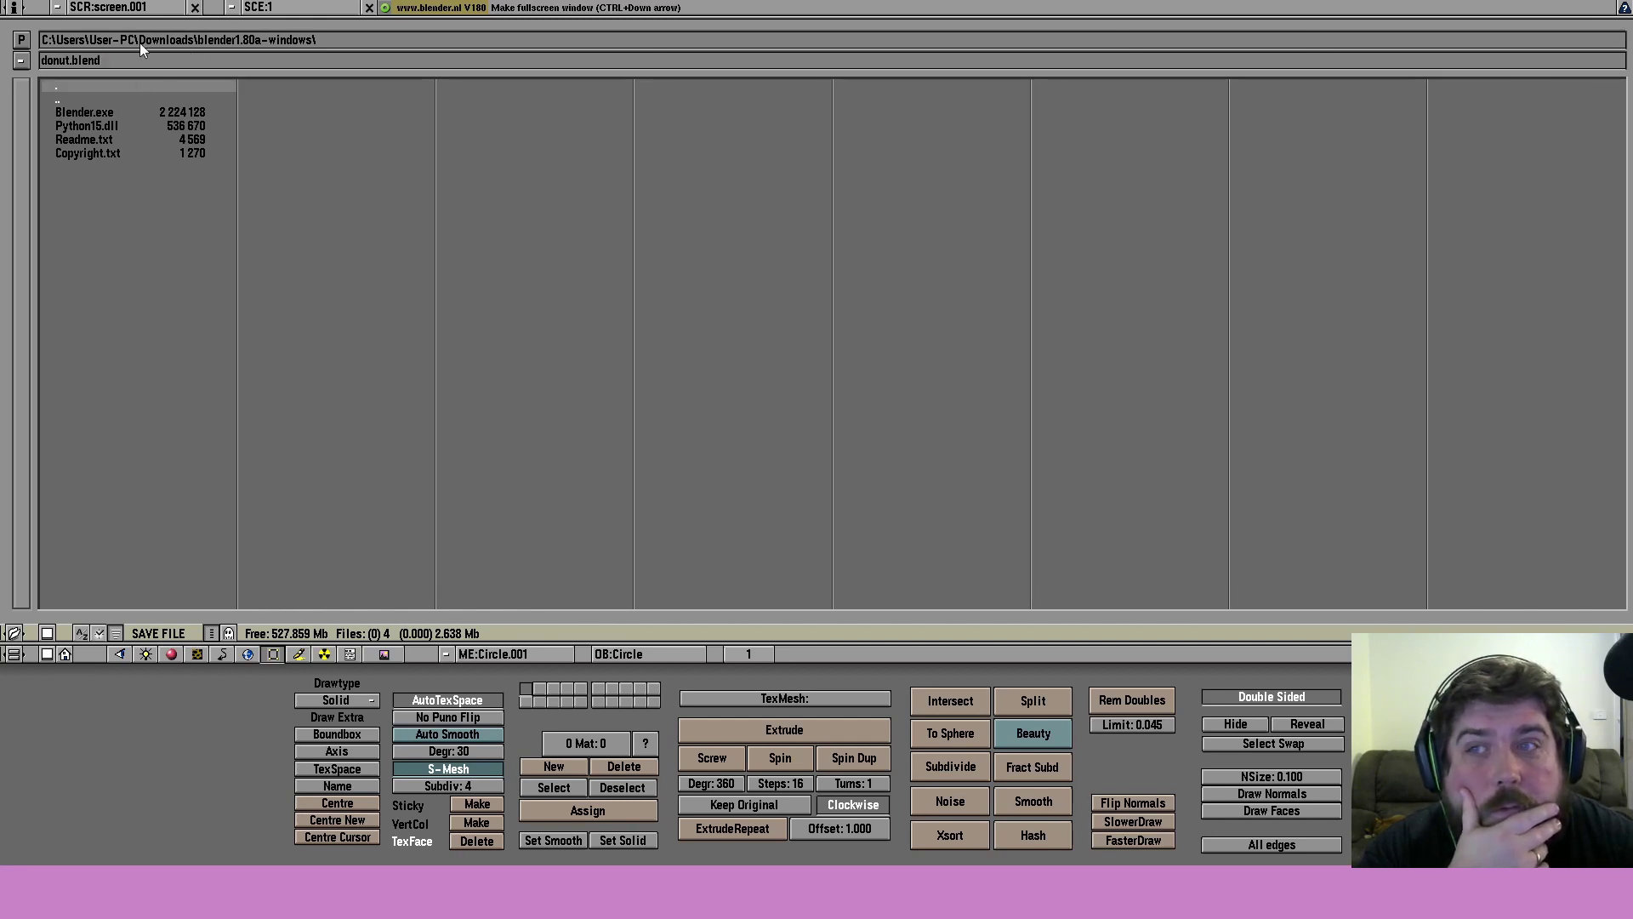
# - Expand the save file browser to the full window and restore its size
pyautogui.click(115, 60)
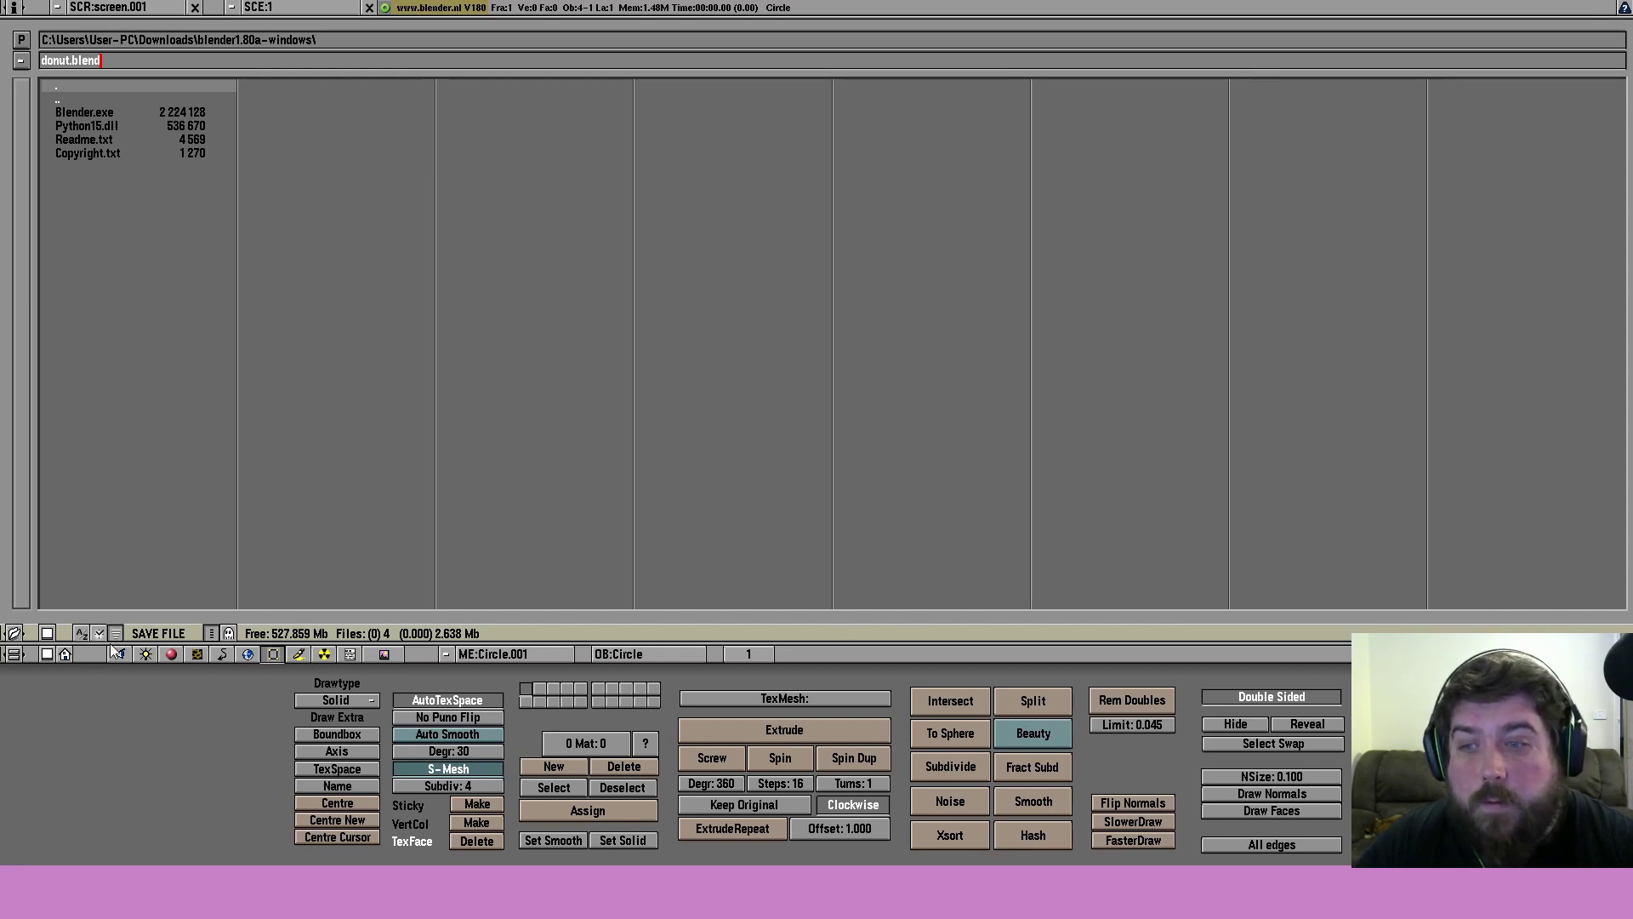
pyautogui.click(48, 633)
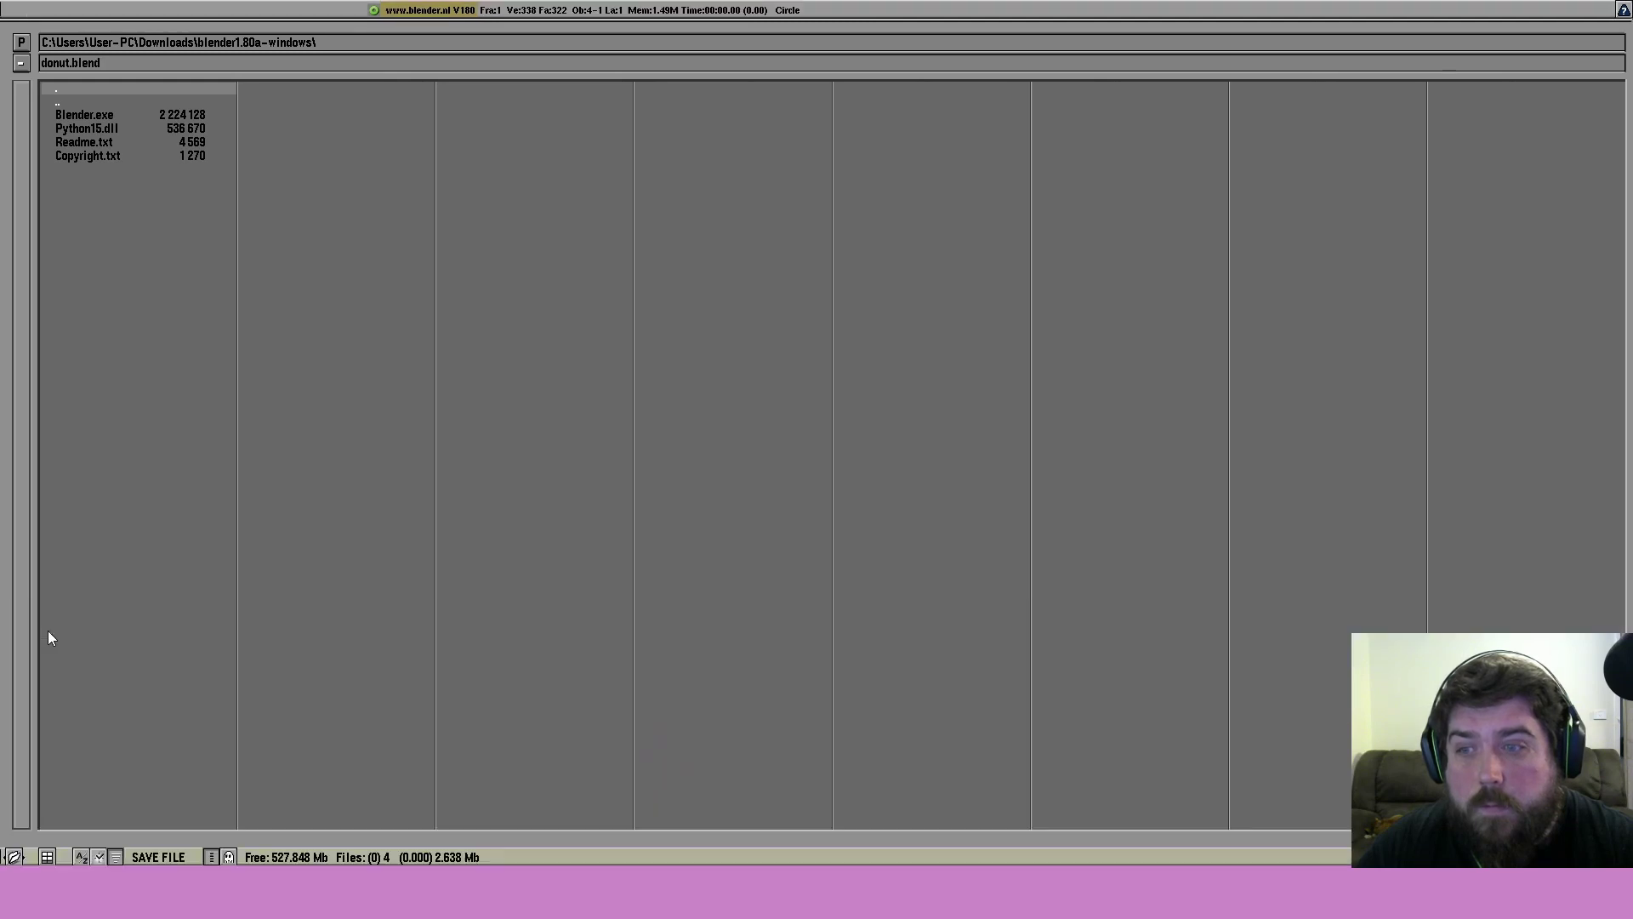
pyautogui.click(52, 857)
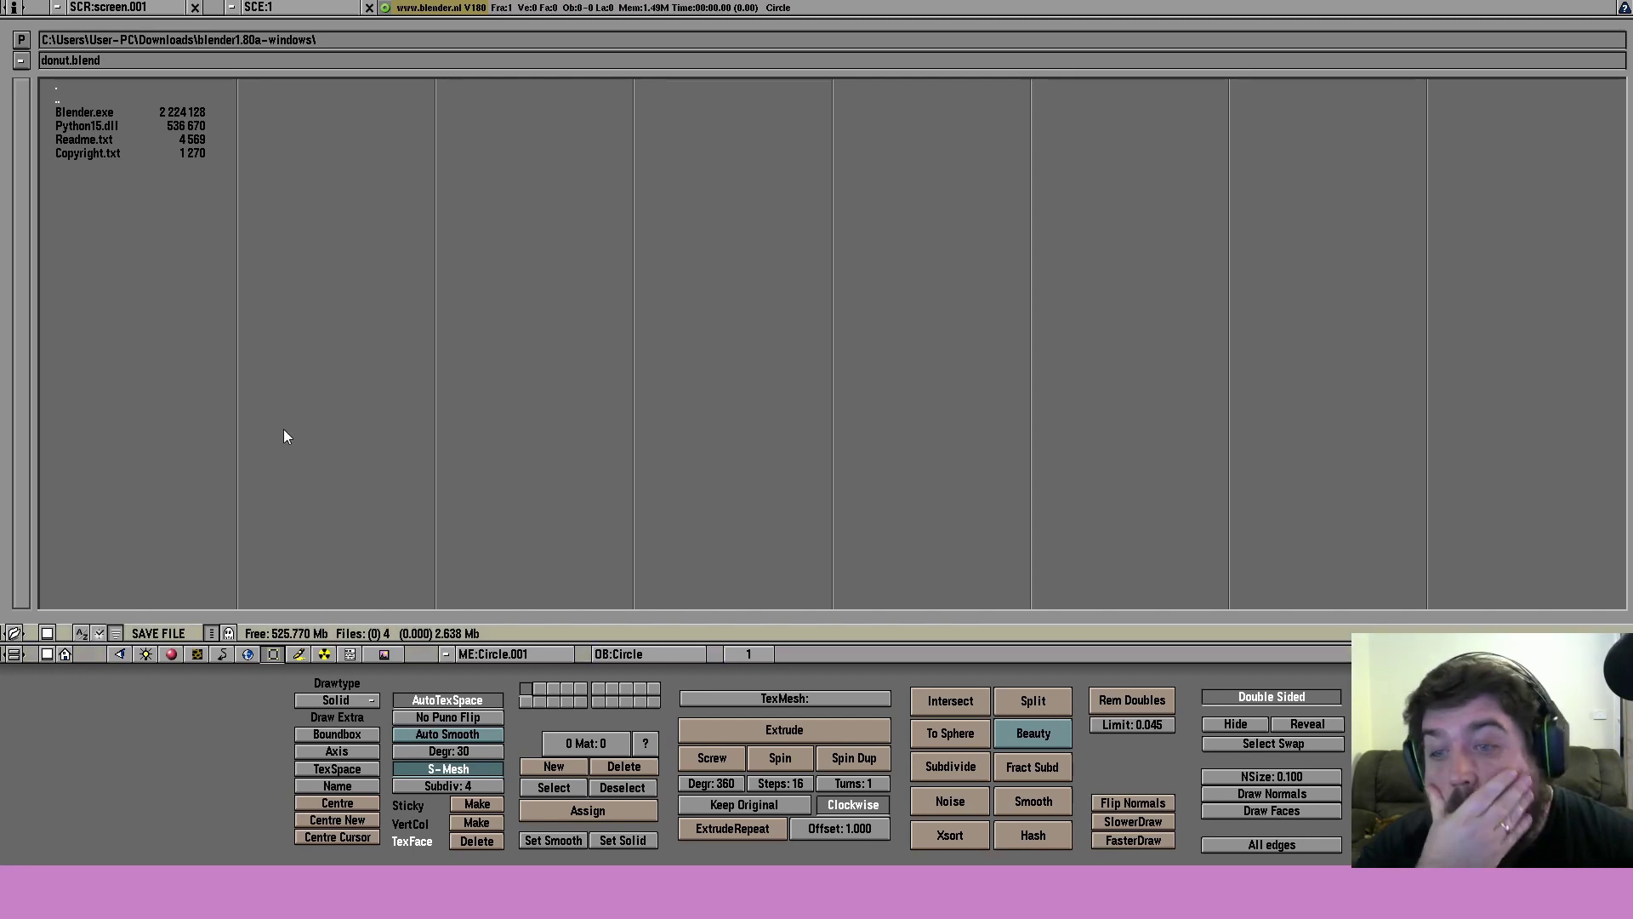
# - Retry saving the scene under the file name donut.blend
pyautogui.click(146, 60)
pyautogui.press('Return')
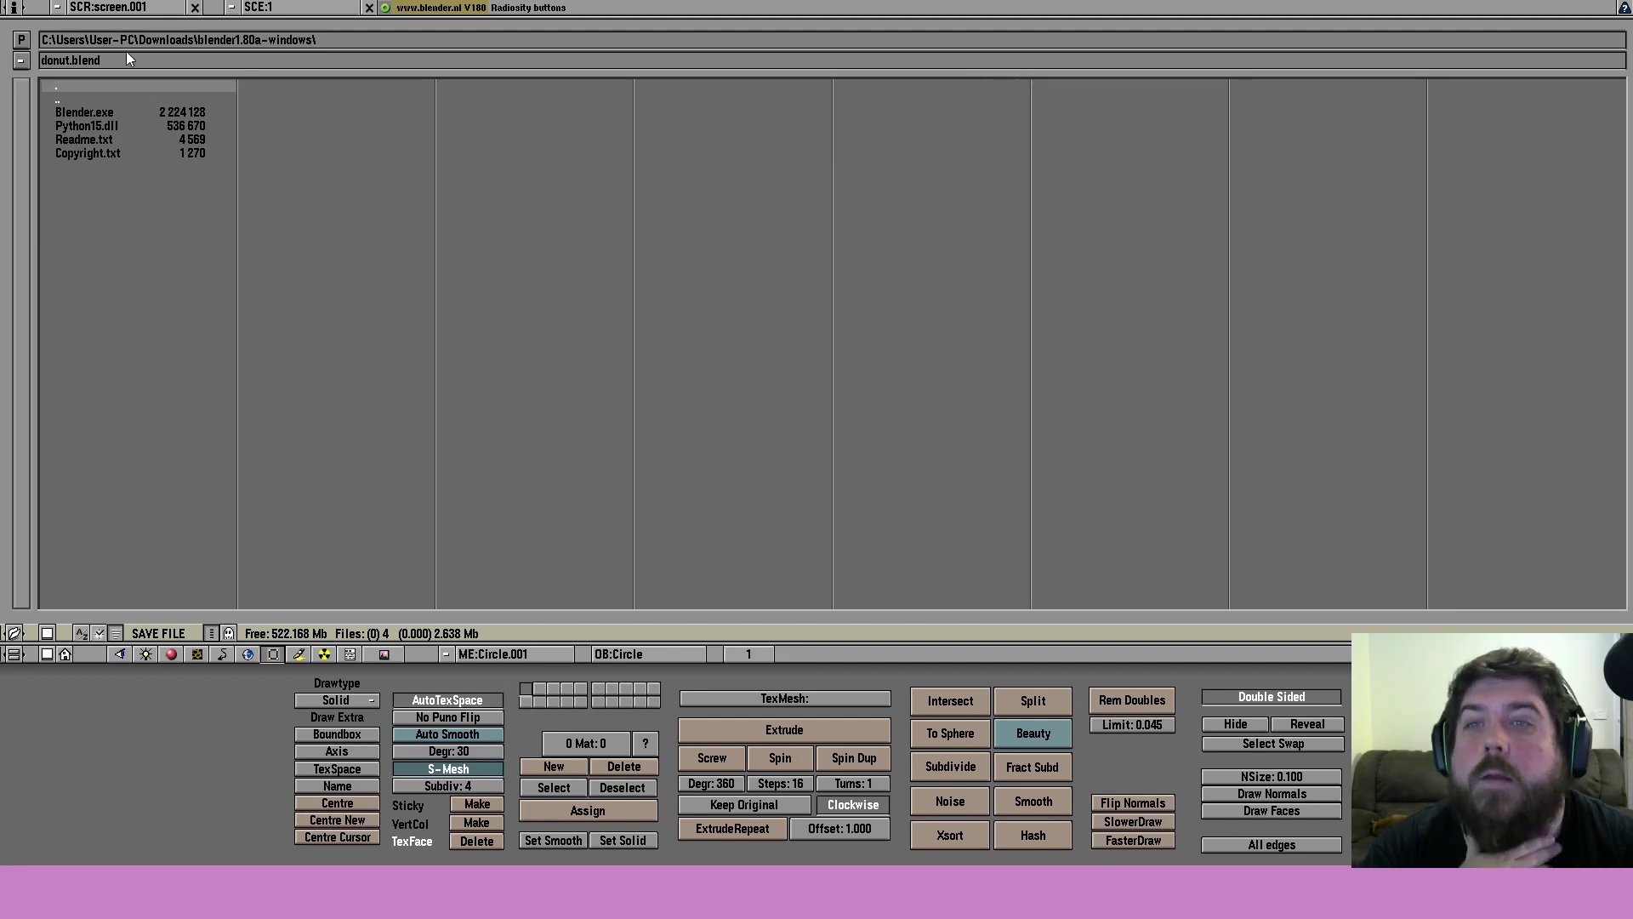
pyautogui.click(146, 64)
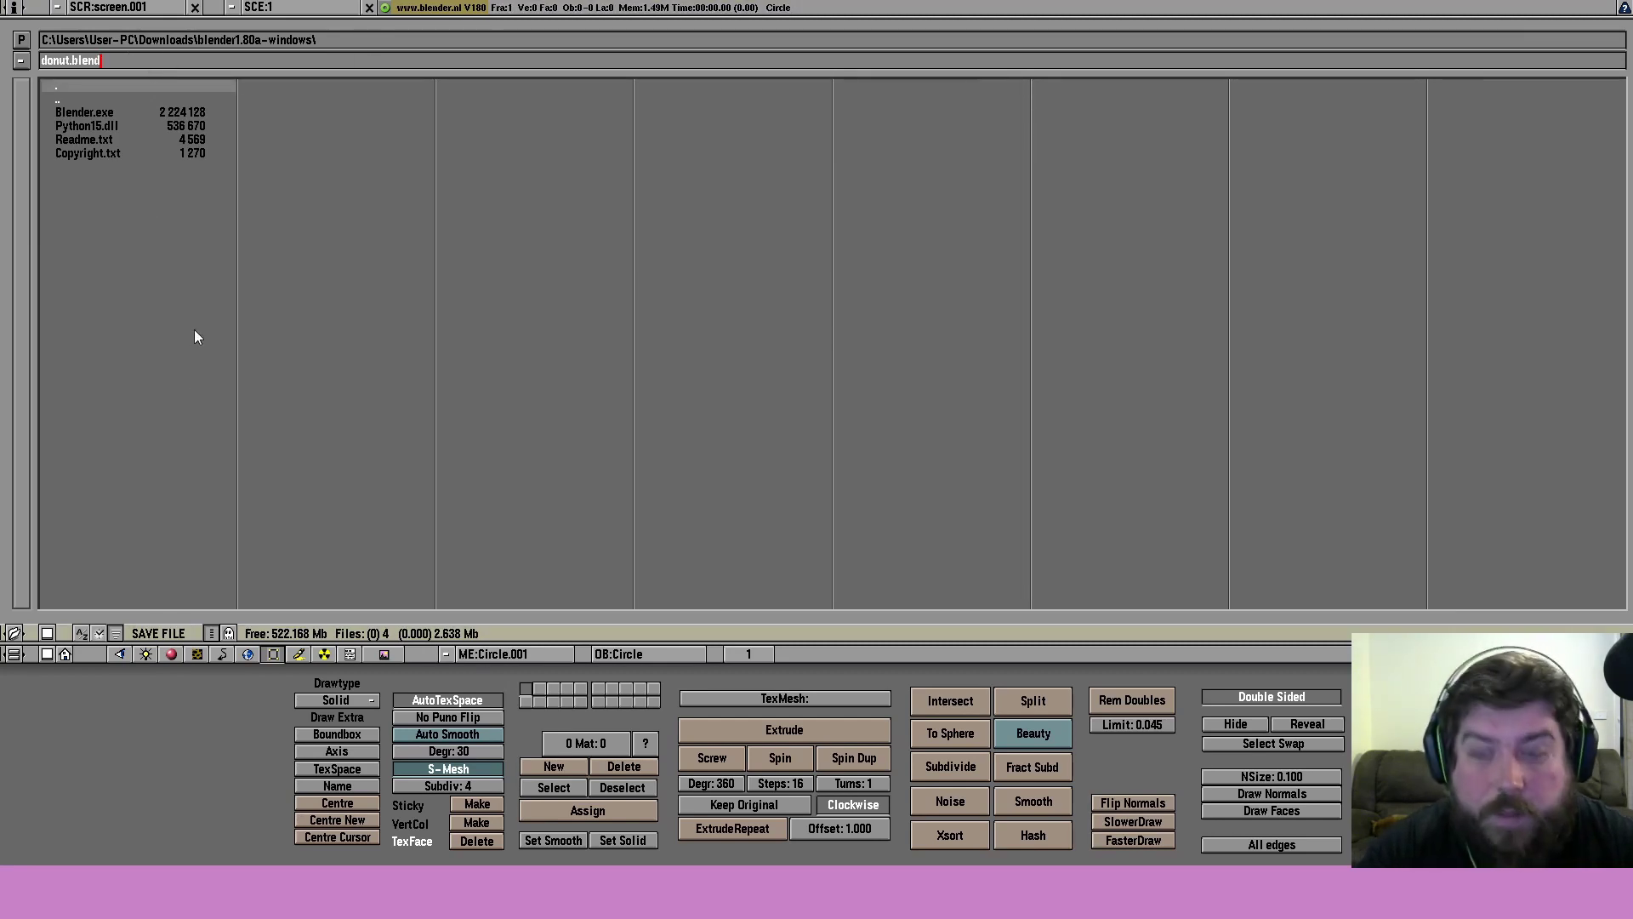
pyautogui.press('Return')
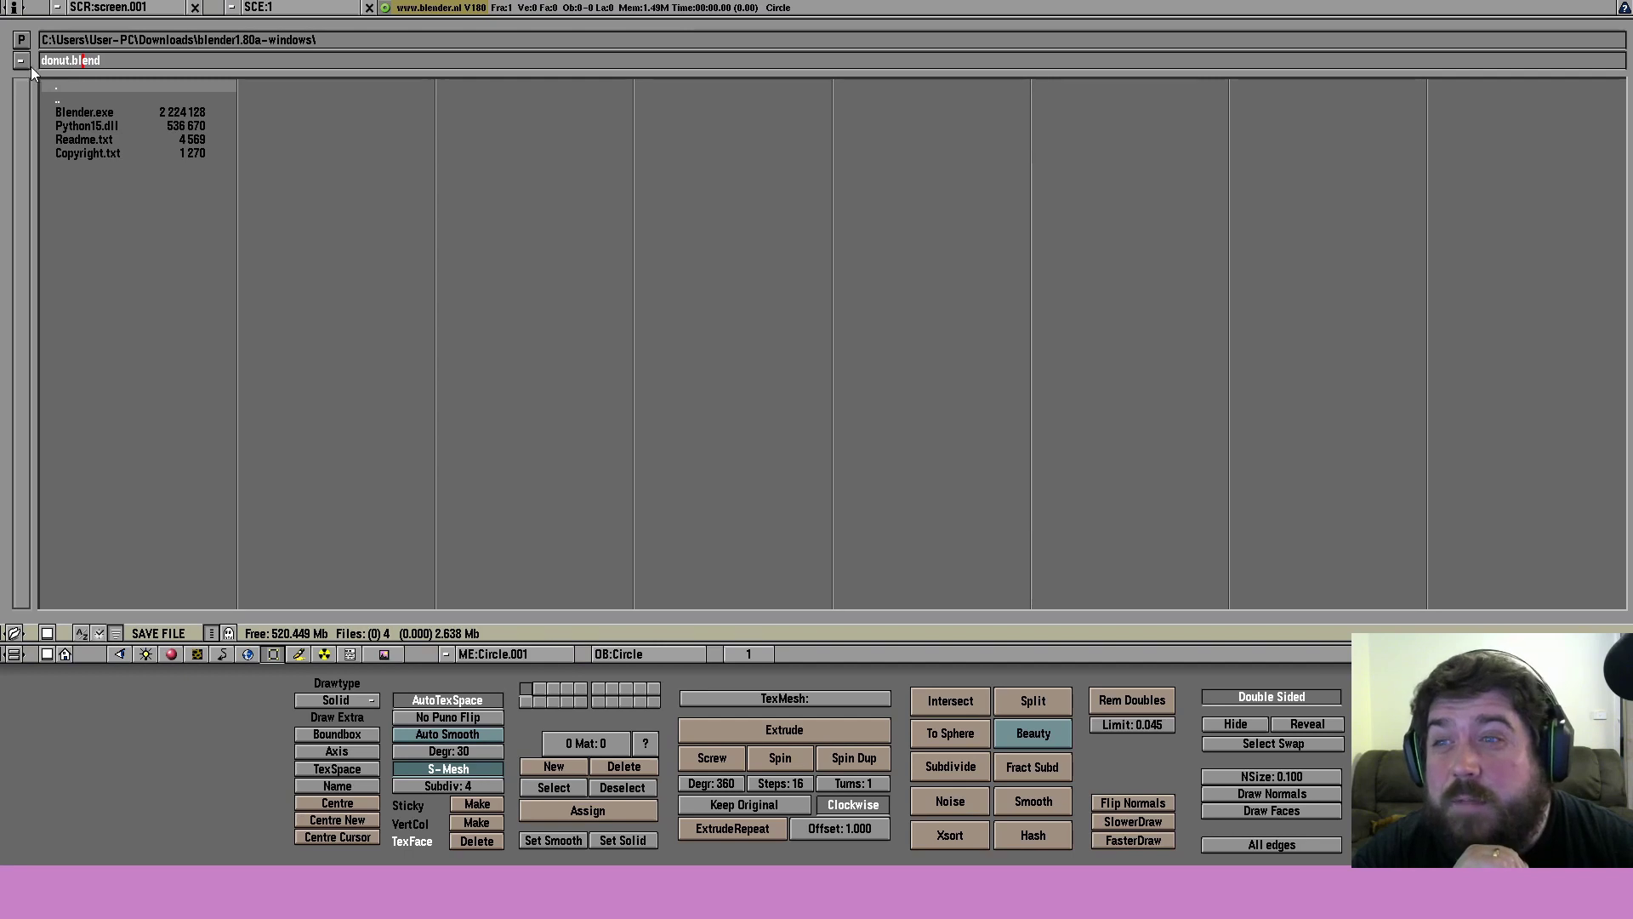
pyautogui.press('Return')
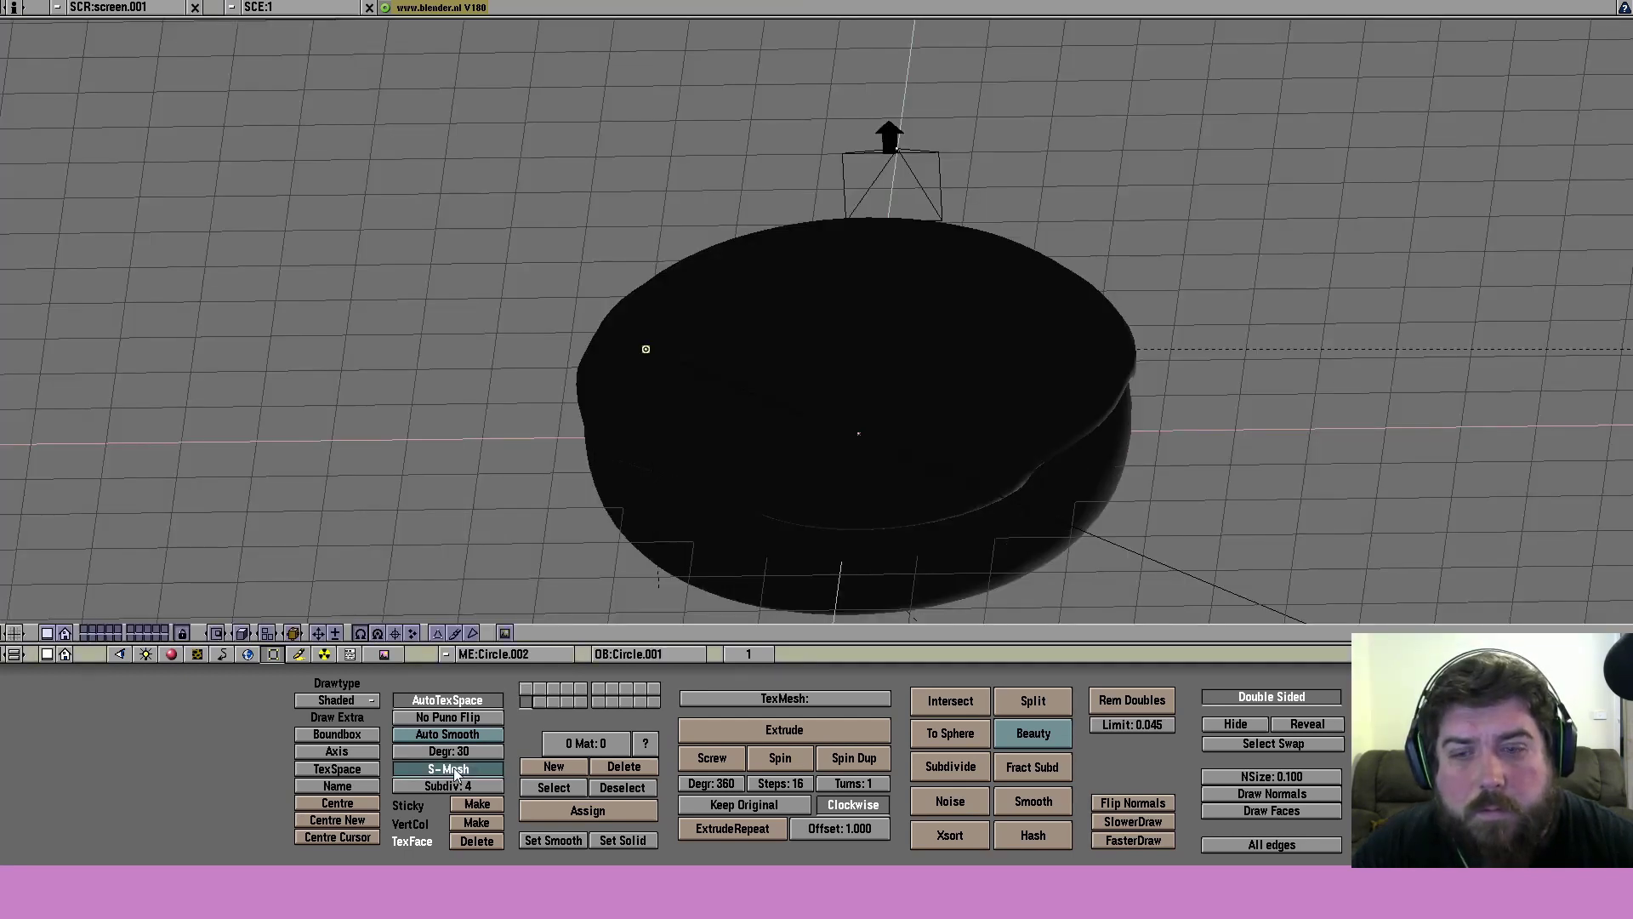
# - Show only the first two layers, which hold the donut body and its icing
pyautogui.press('g')
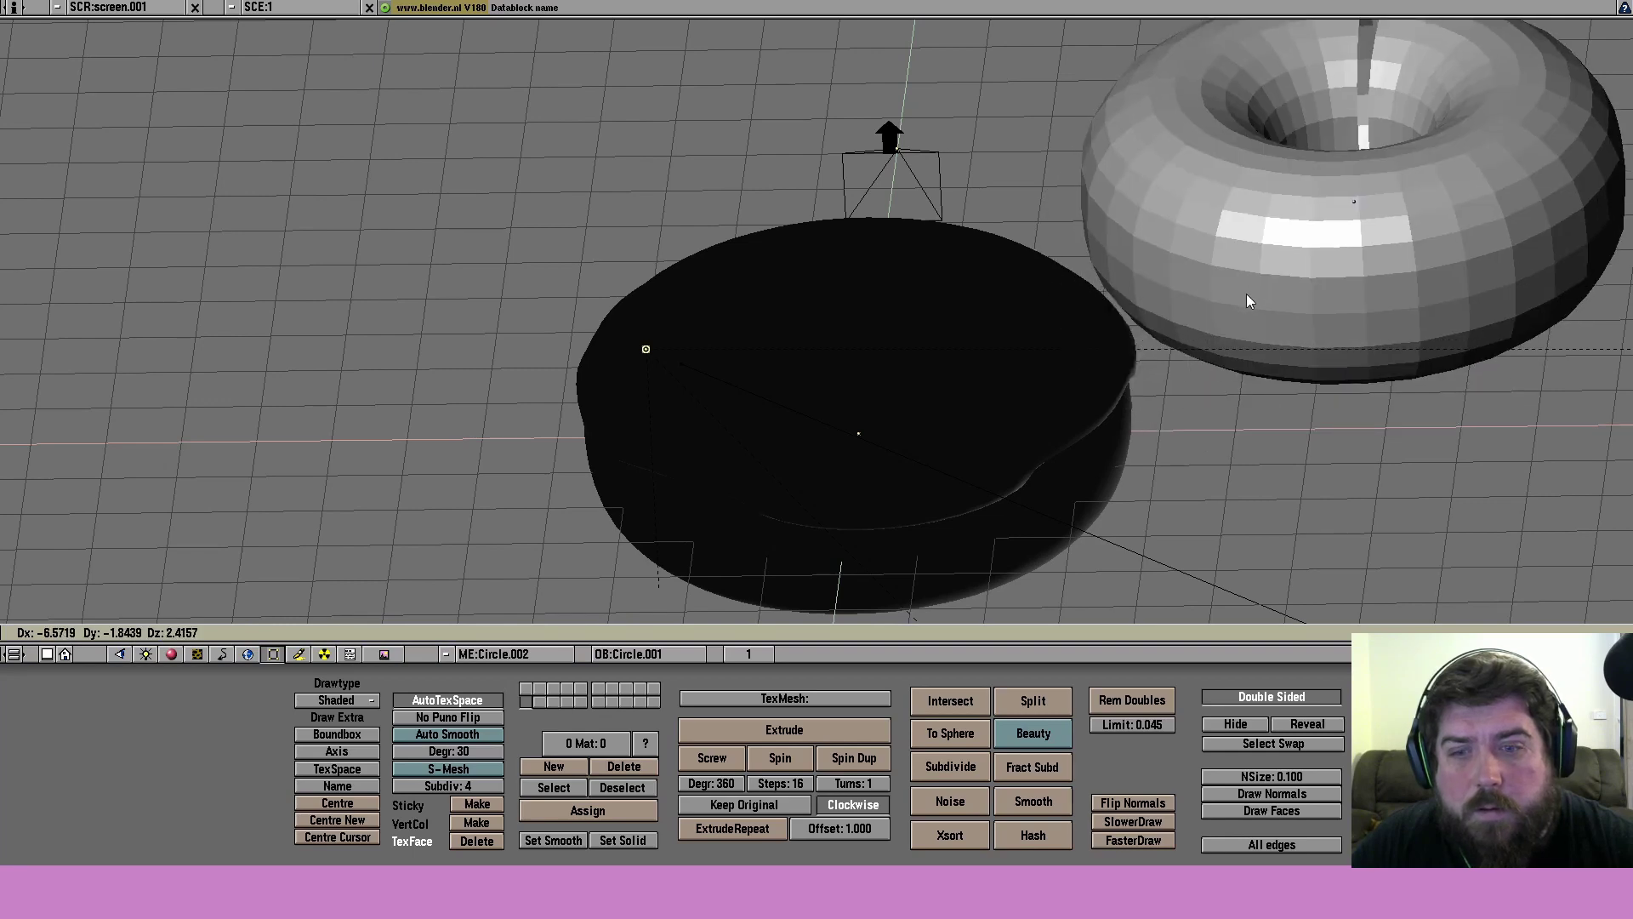
pyautogui.press('Escape')
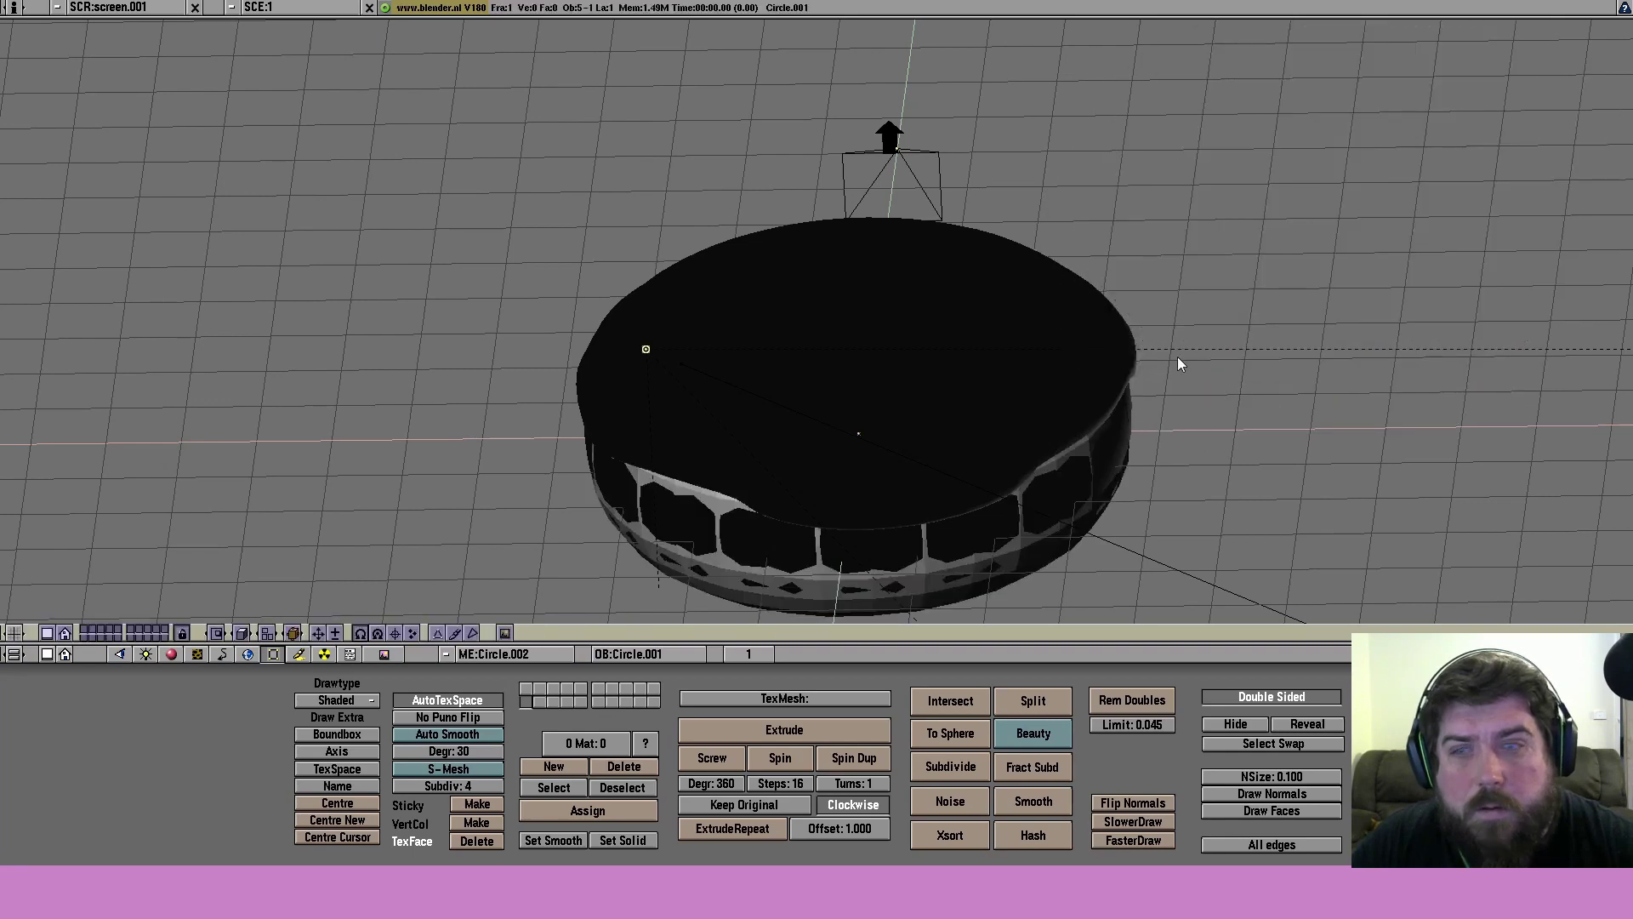
pyautogui.click(88, 634)
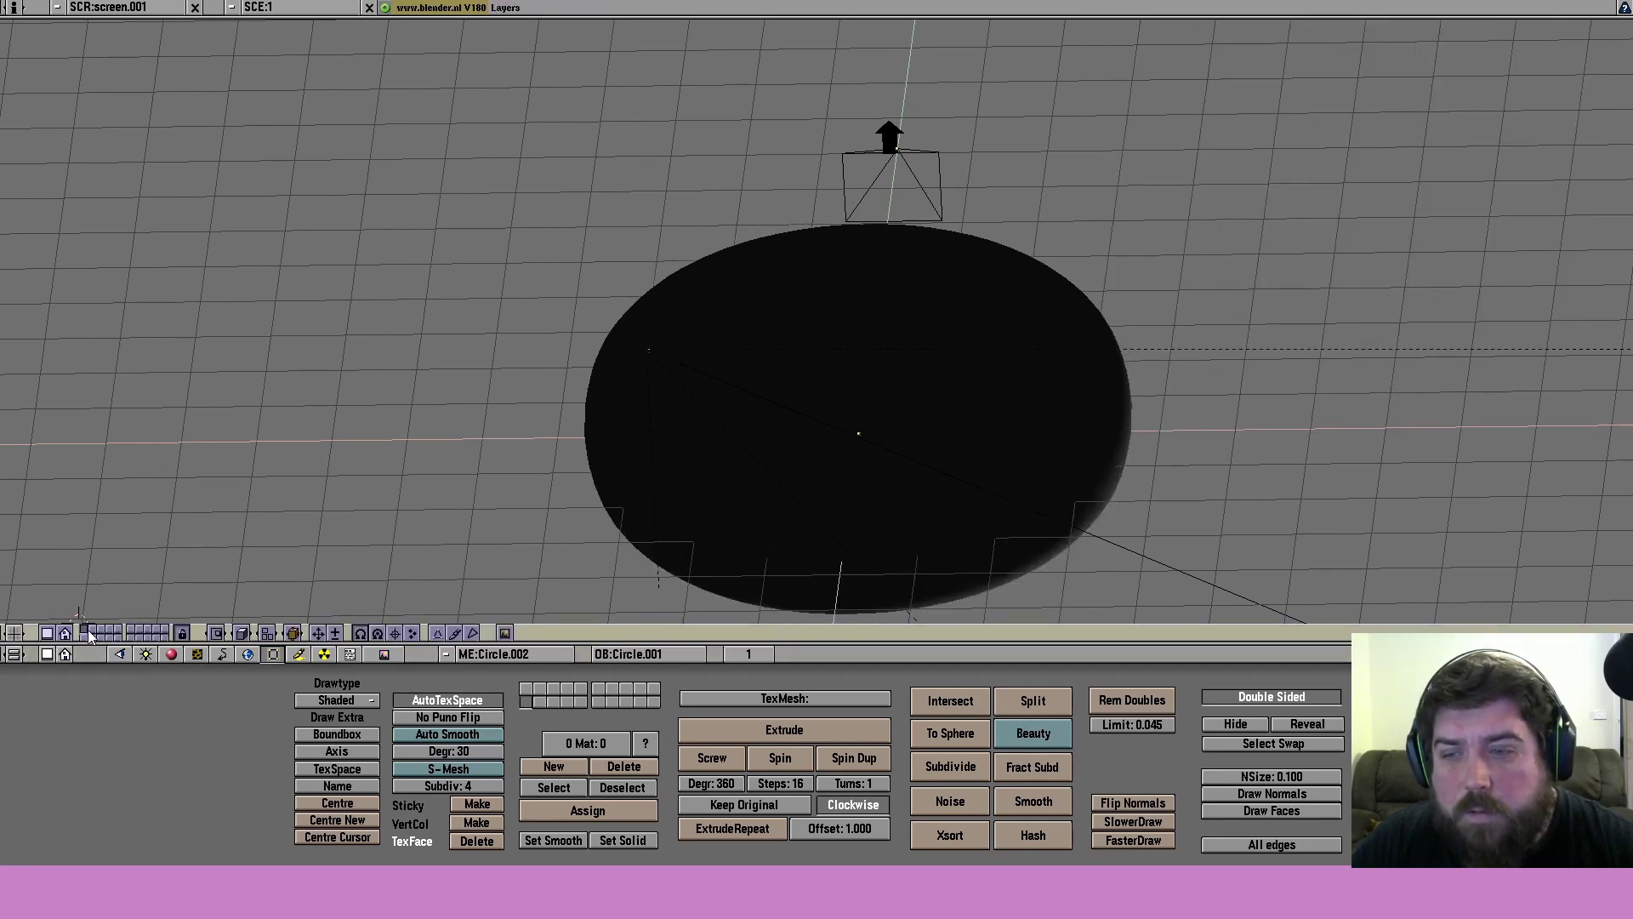
pyautogui.rightClick(784, 430)
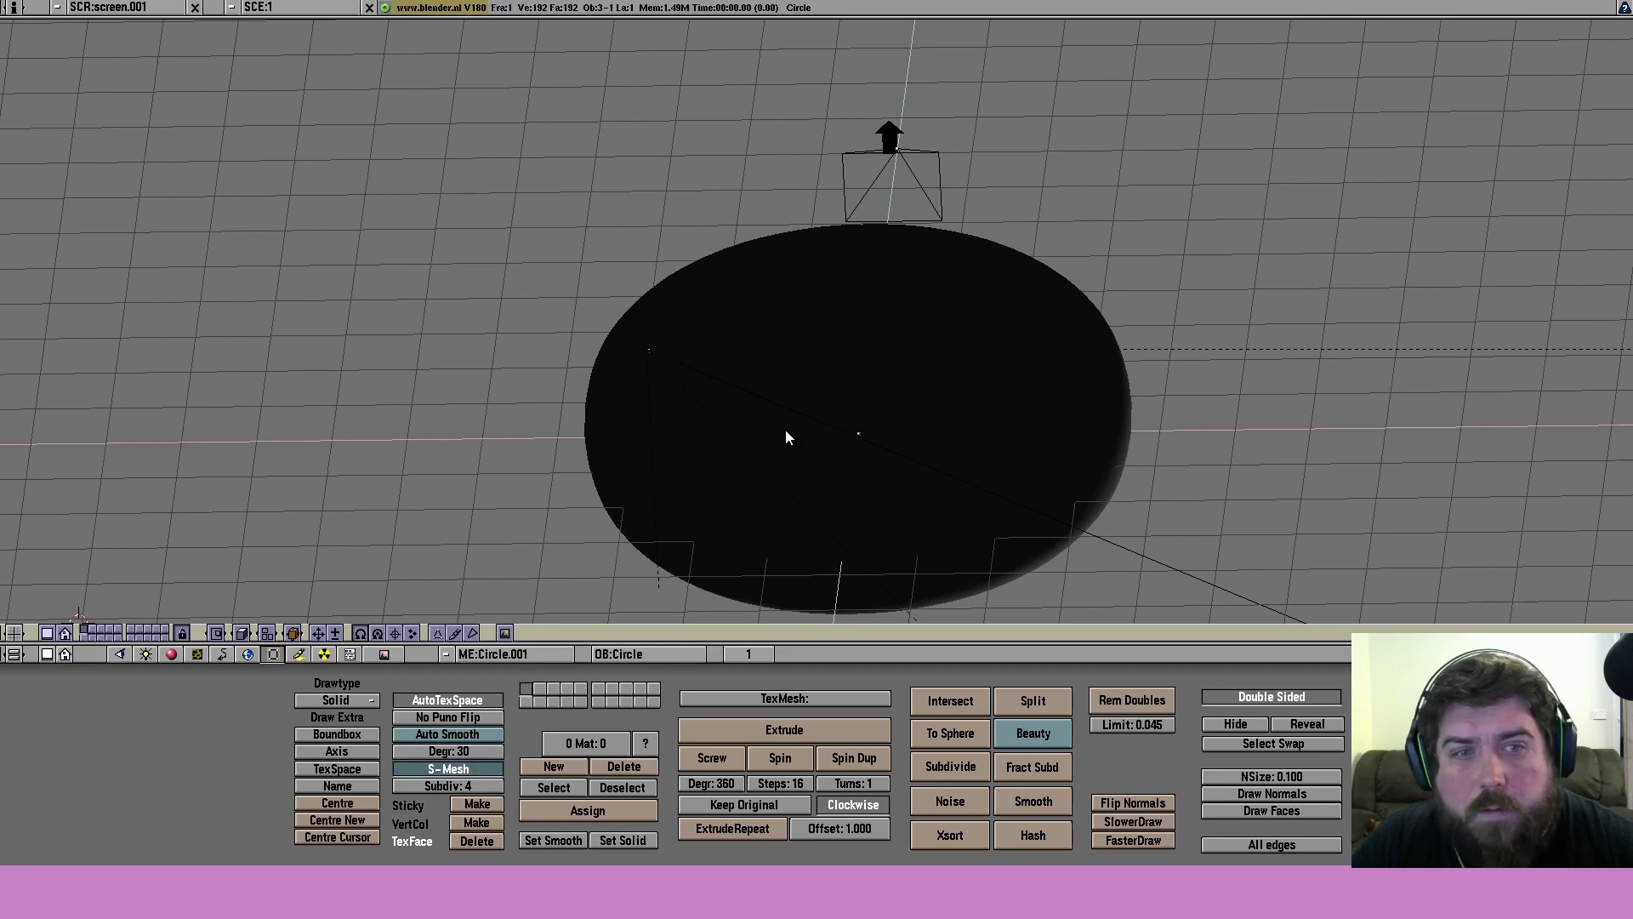
pyautogui.click(95, 633)
# - Try to move the icing shell, and select the donut body again
pyautogui.moveTo(818, 422); pyautogui.dragTo(972, 478, button='middle')
pyautogui.rightClick(970, 471)
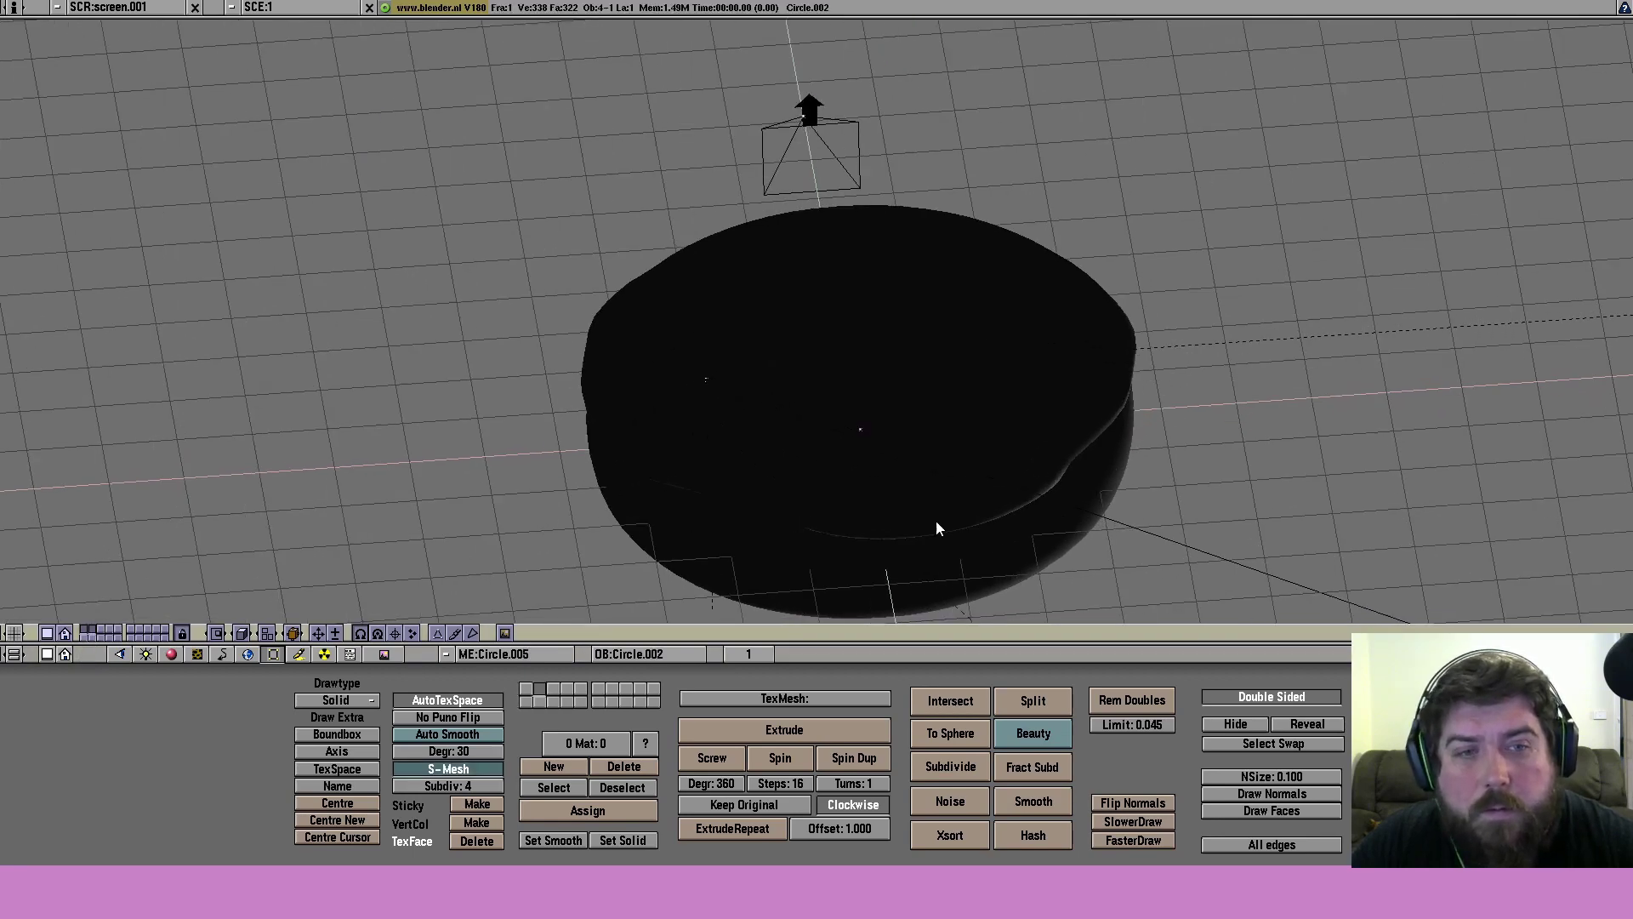
pyautogui.press('g')
pyautogui.rightClick(1109, 354)
pyautogui.rightClick(1084, 522)
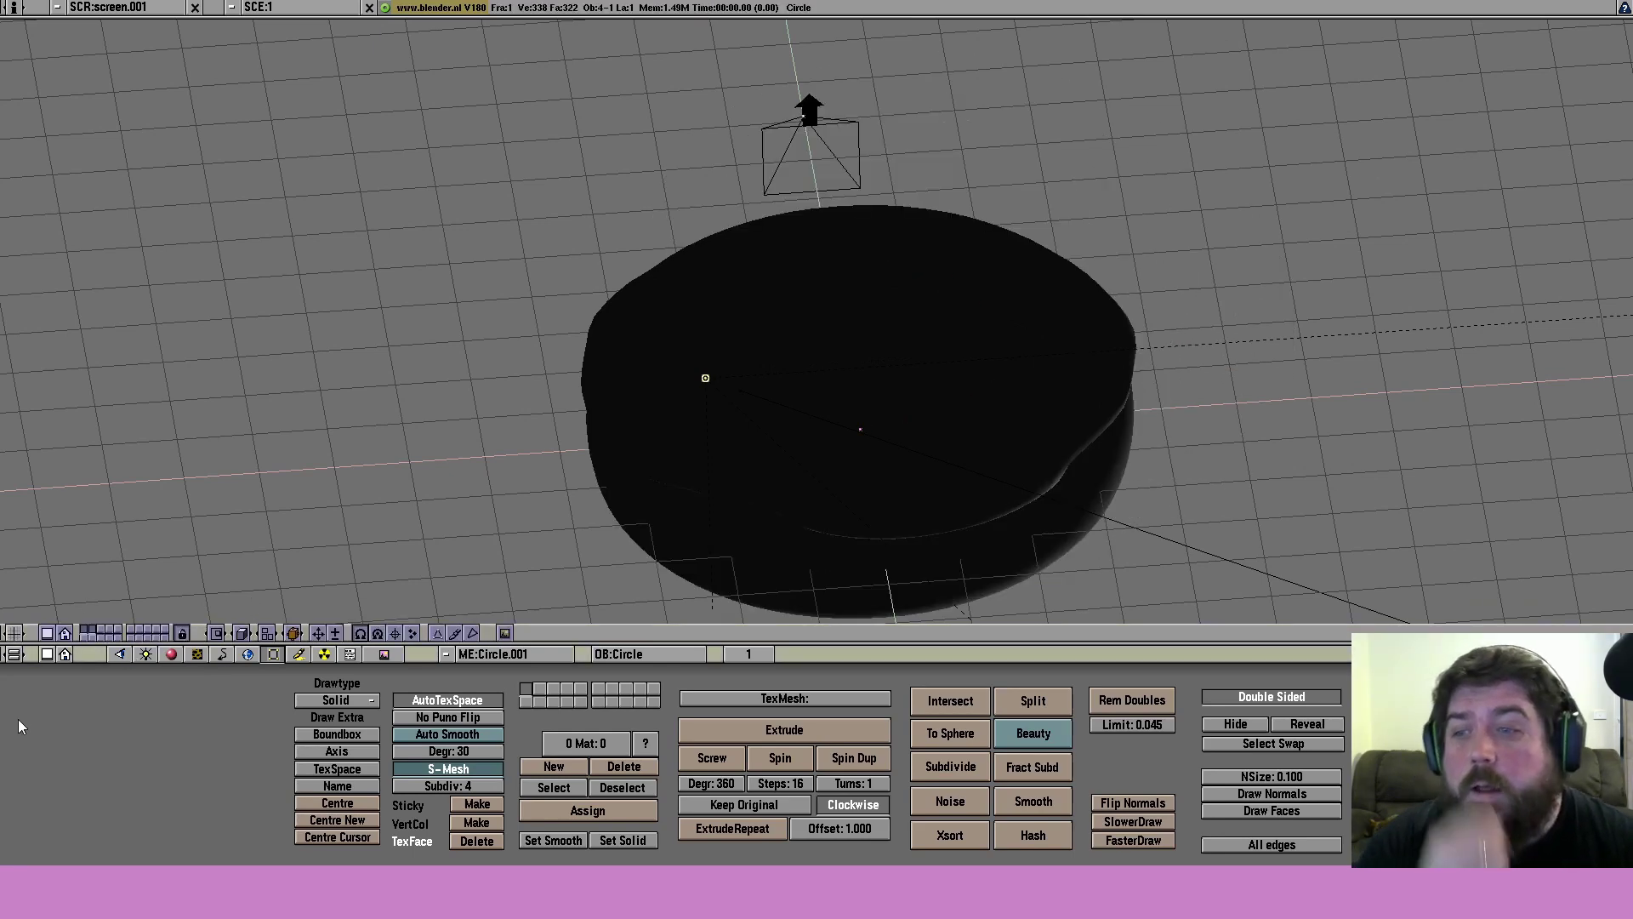
# - Retry saving the scene in the blender1.80a-windows folder, and leave the save browser
pyautogui.press('space')
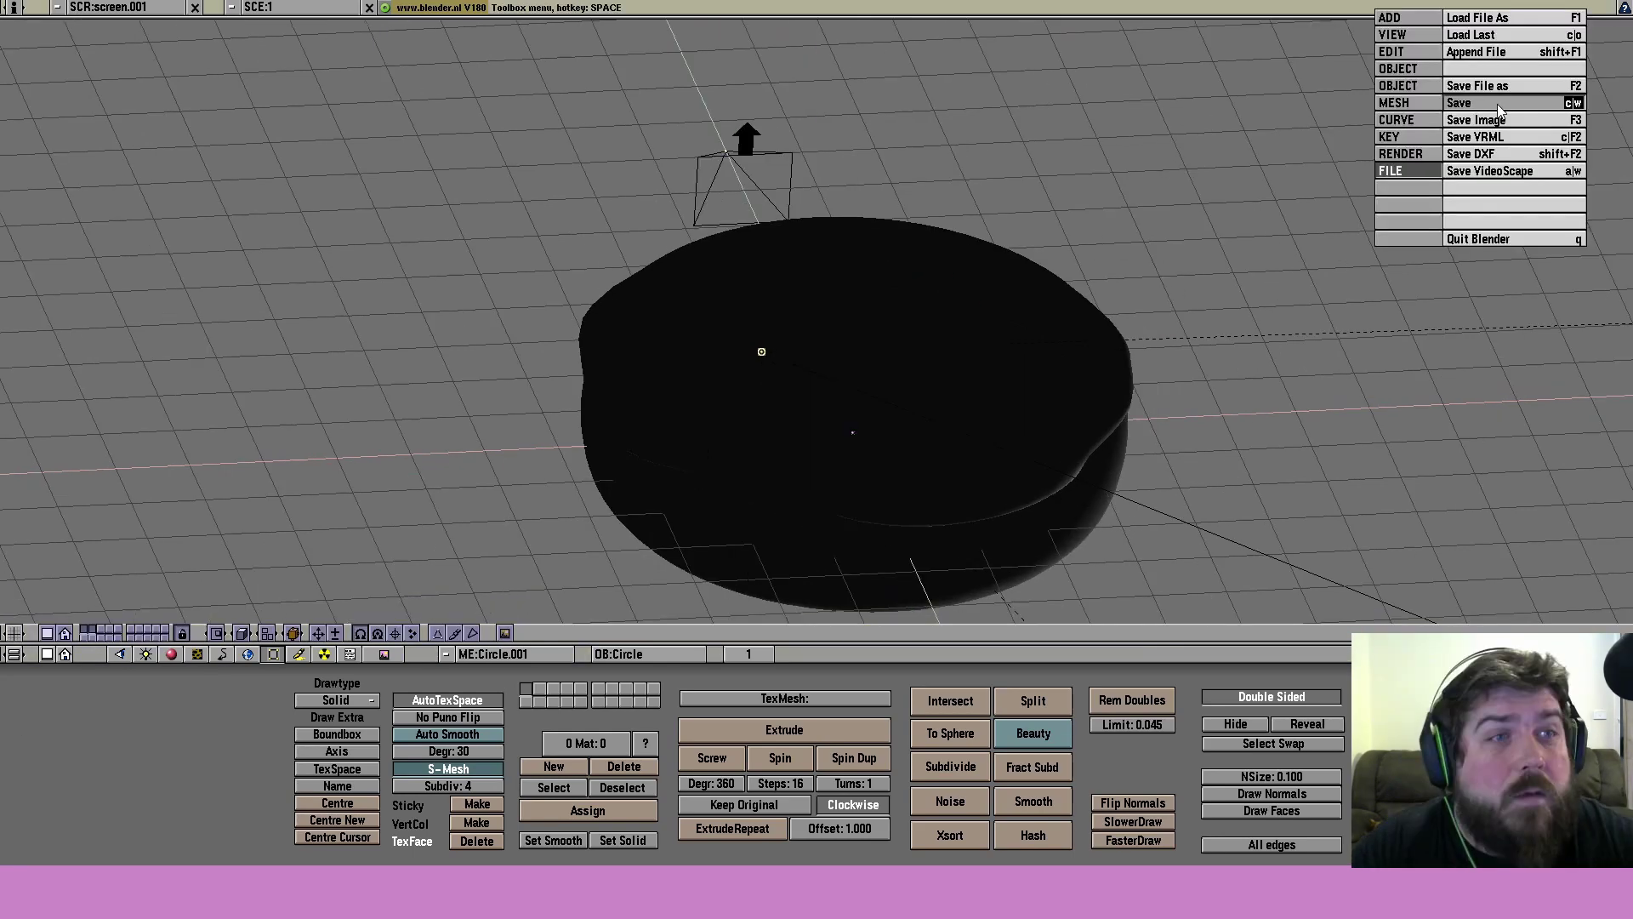
pyautogui.click(1499, 111)
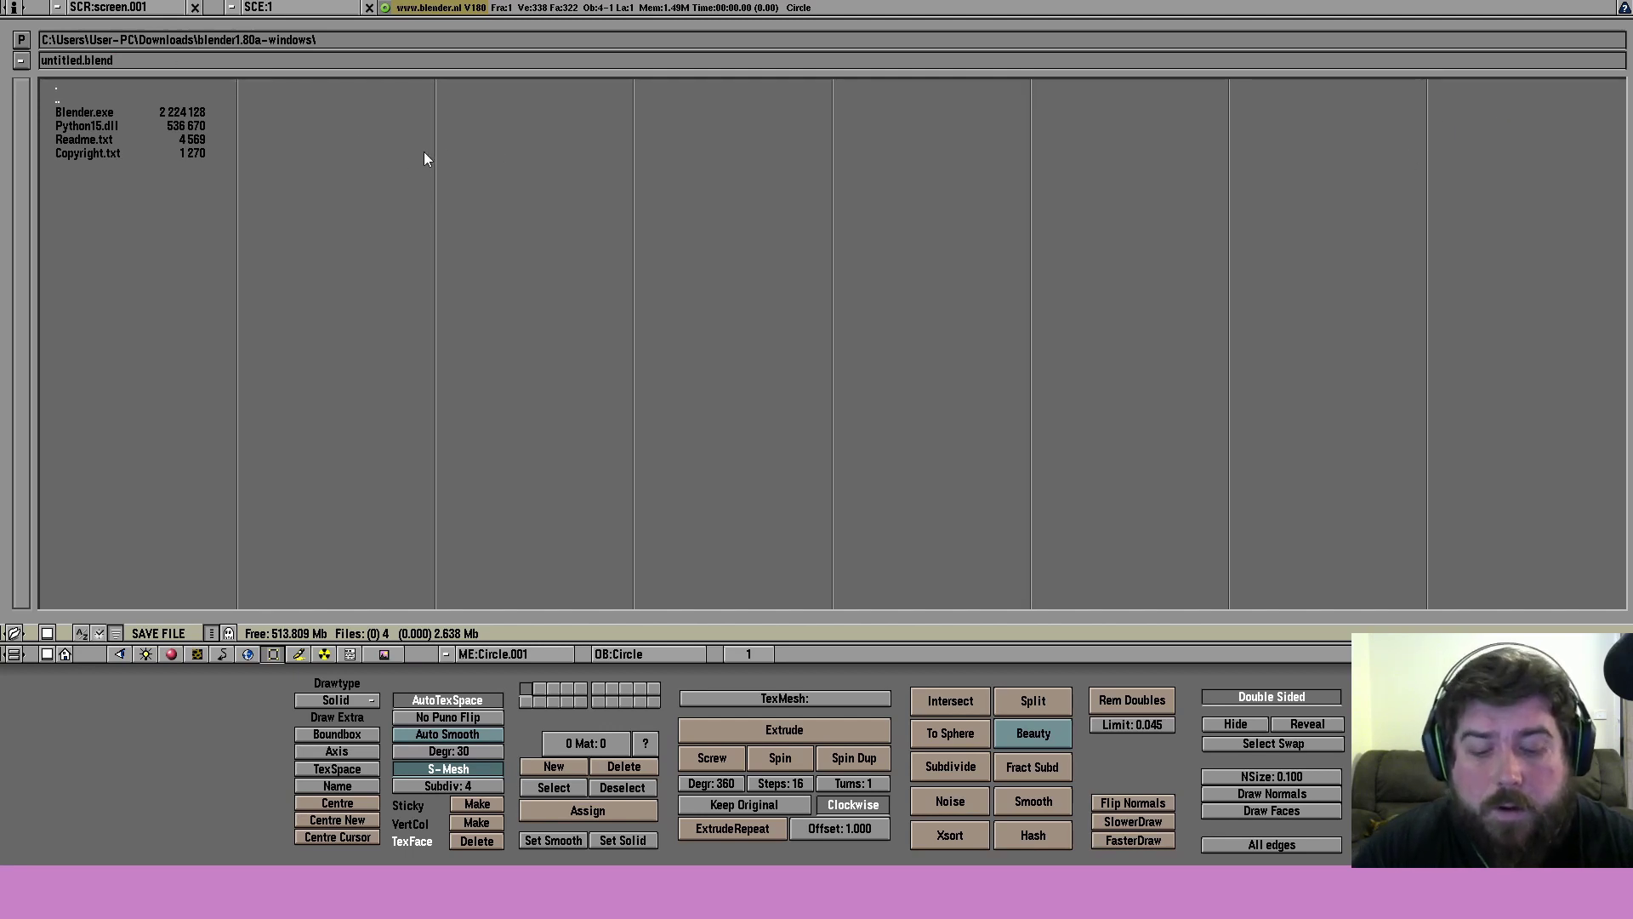
pyautogui.press('Escape')
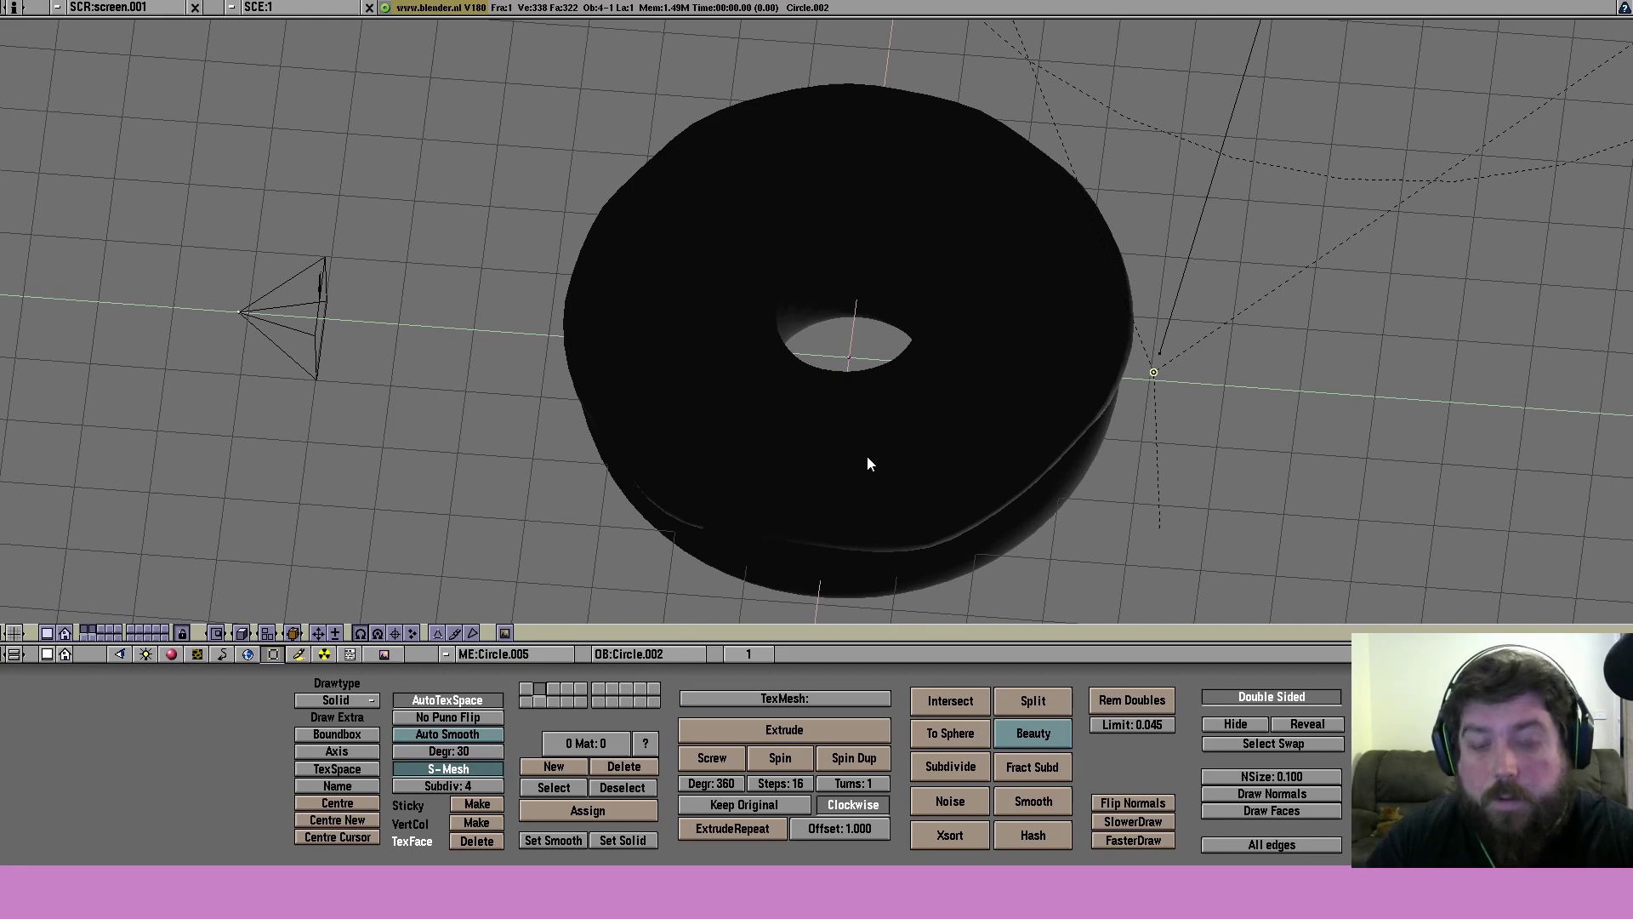
pyautogui.press('g')
pyautogui.press('Escape')
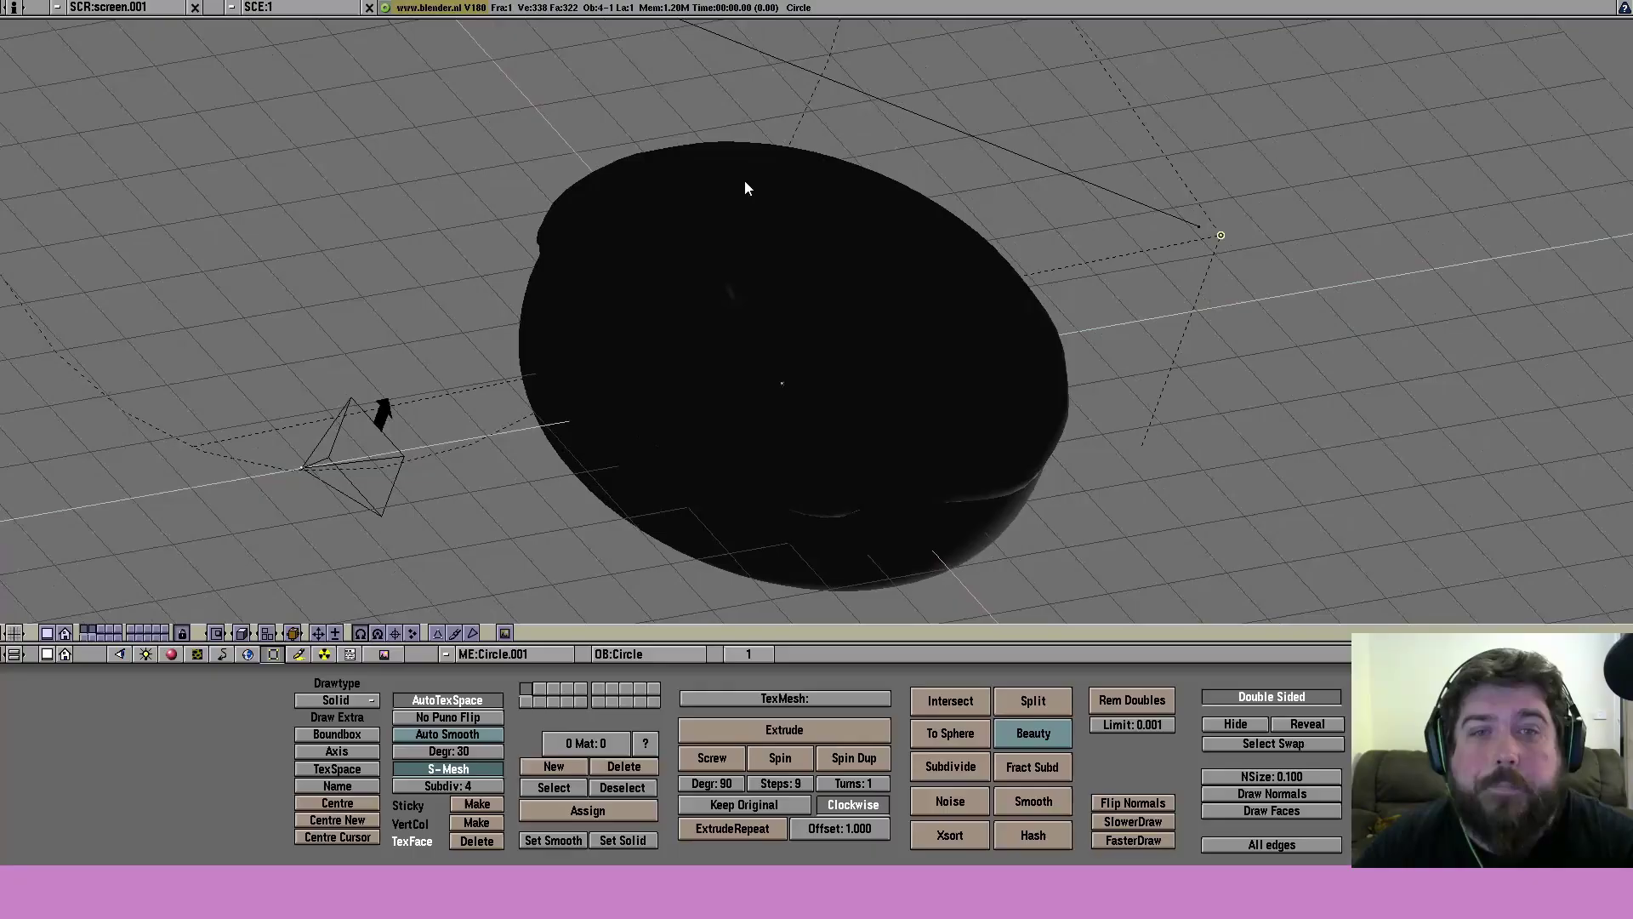
# - Link the icing's material to the object instead of its mesh, and display the render settings
pyautogui.moveTo(748, 182); pyautogui.dragTo(607, 153, button='middle')
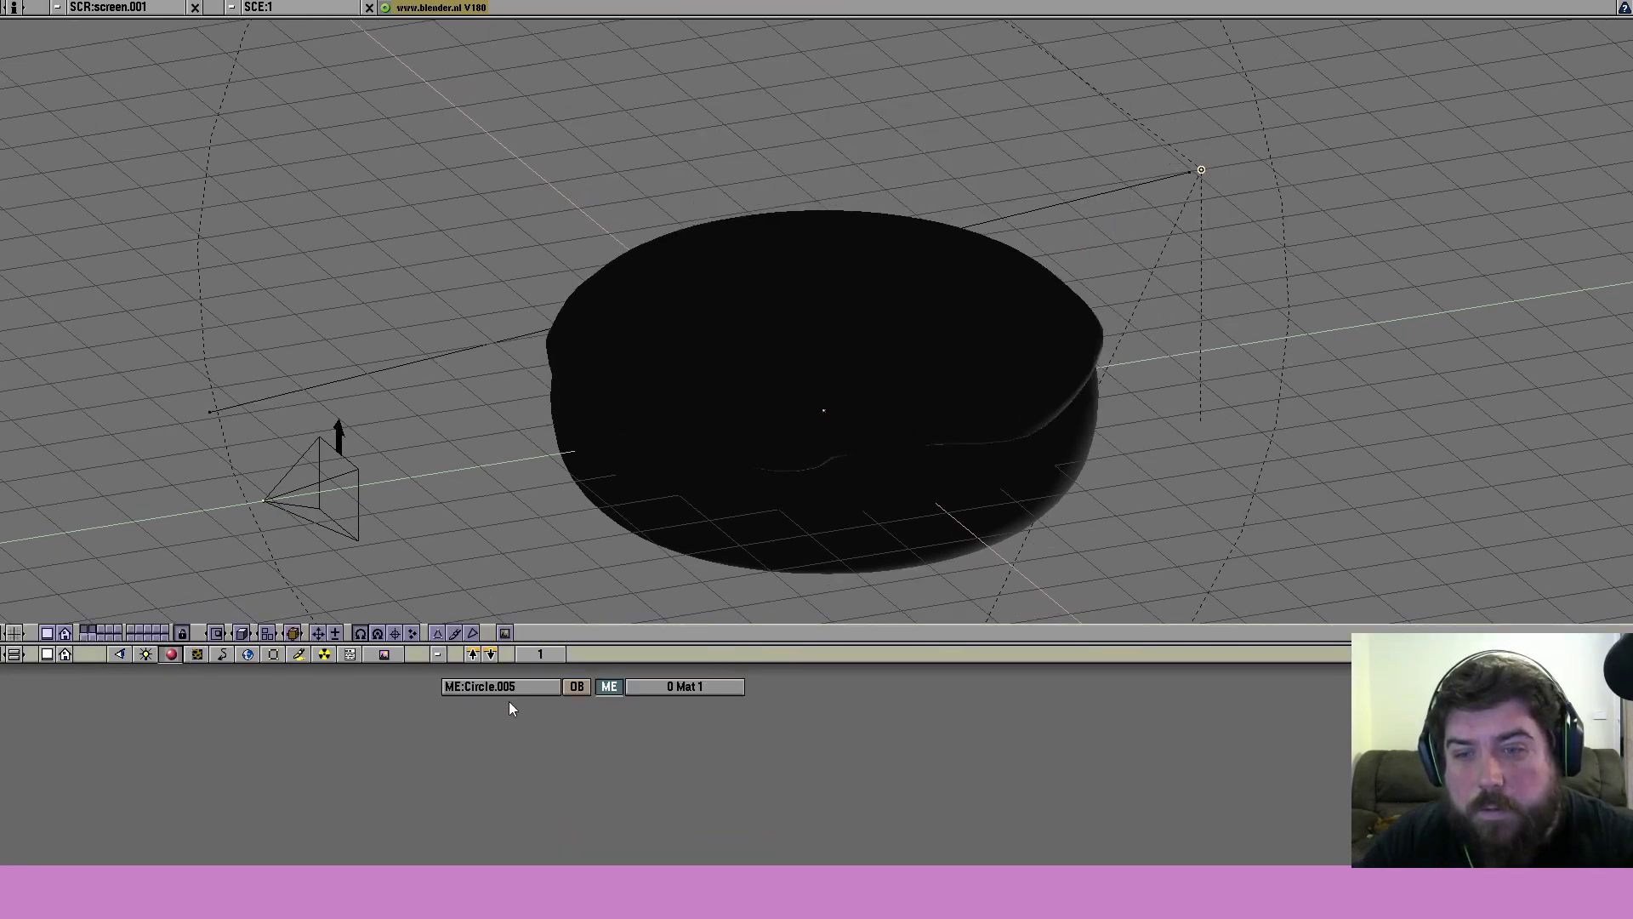
pyautogui.click(577, 688)
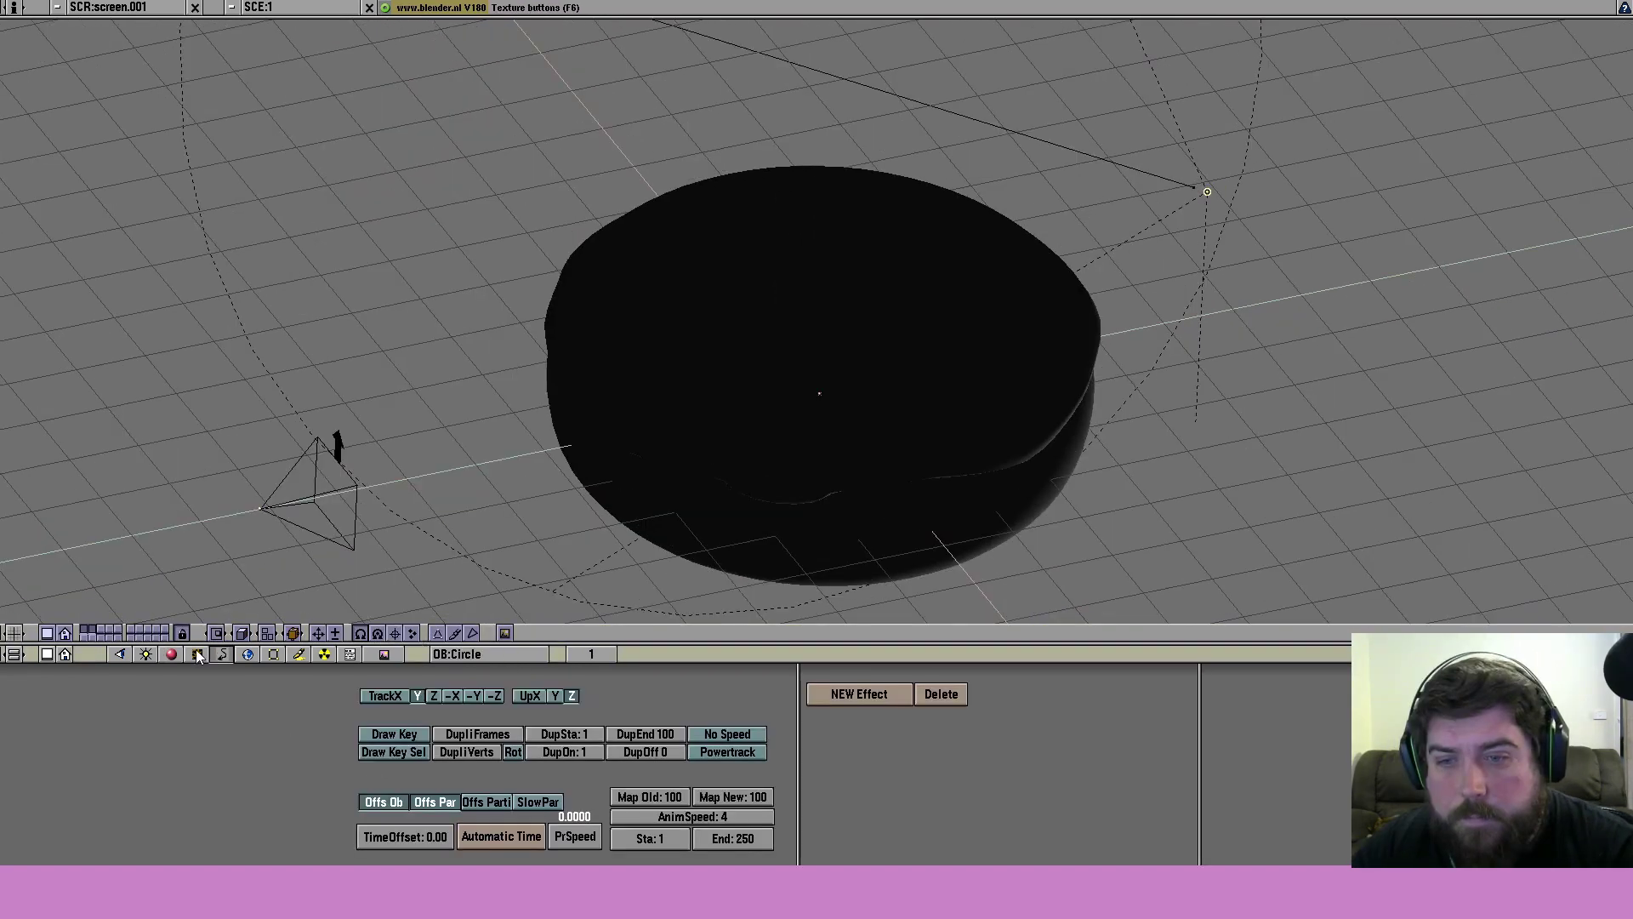
pyautogui.click(385, 654)
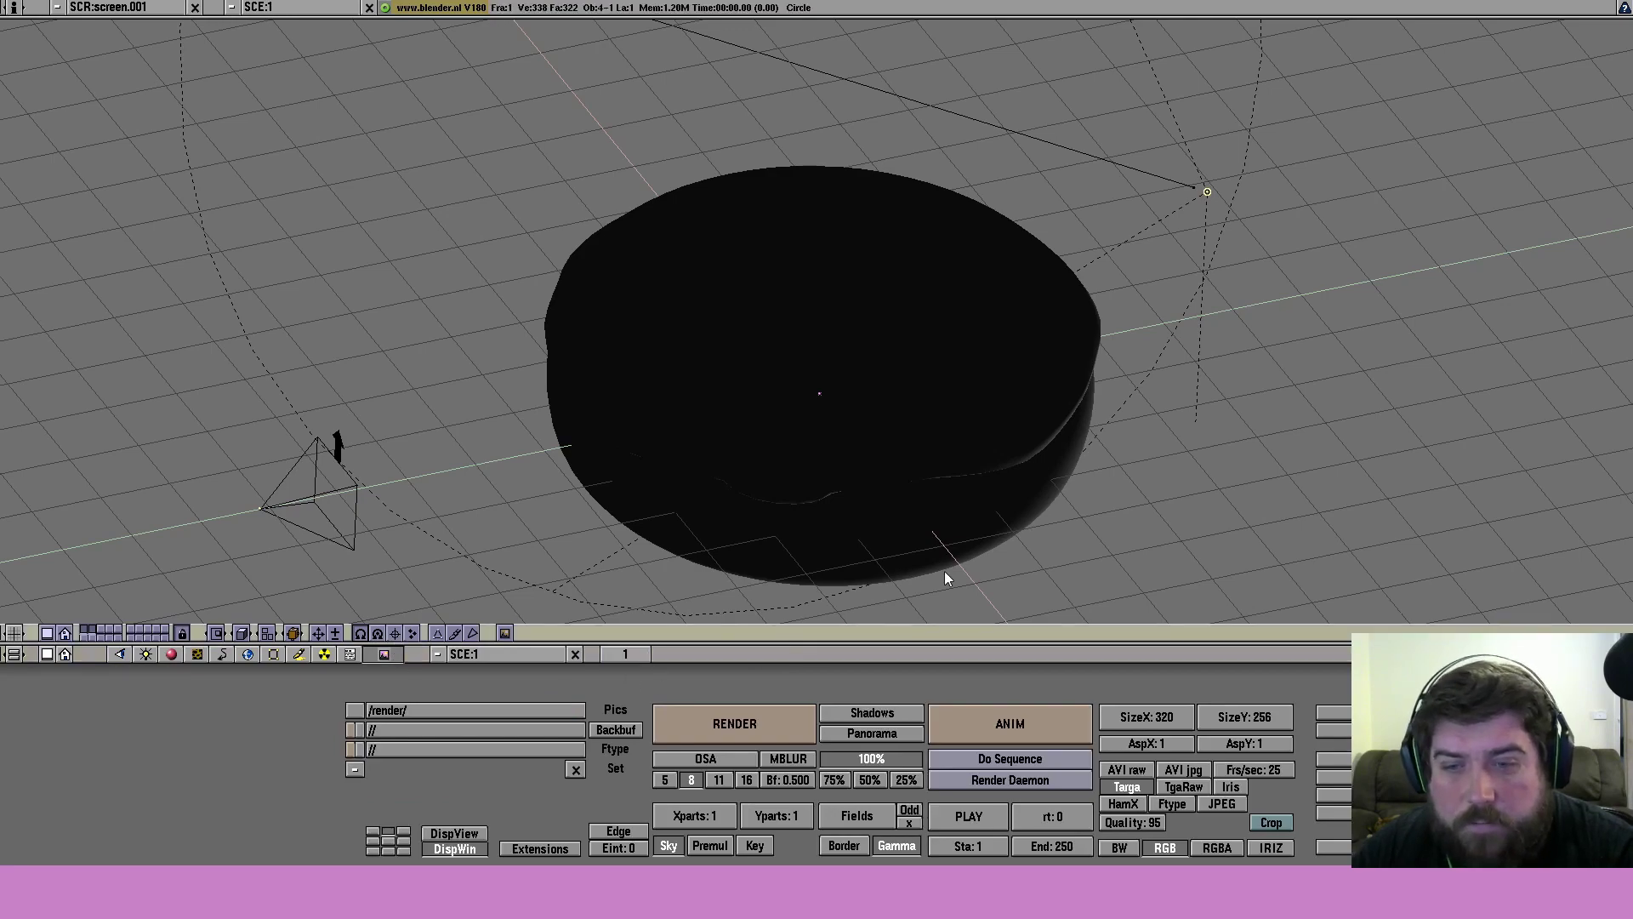
# - Check the placement of the camera and lamp relative to the donut in a side view
pyautogui.moveTo(944, 572); pyautogui.dragTo(635, 516, button='middle')
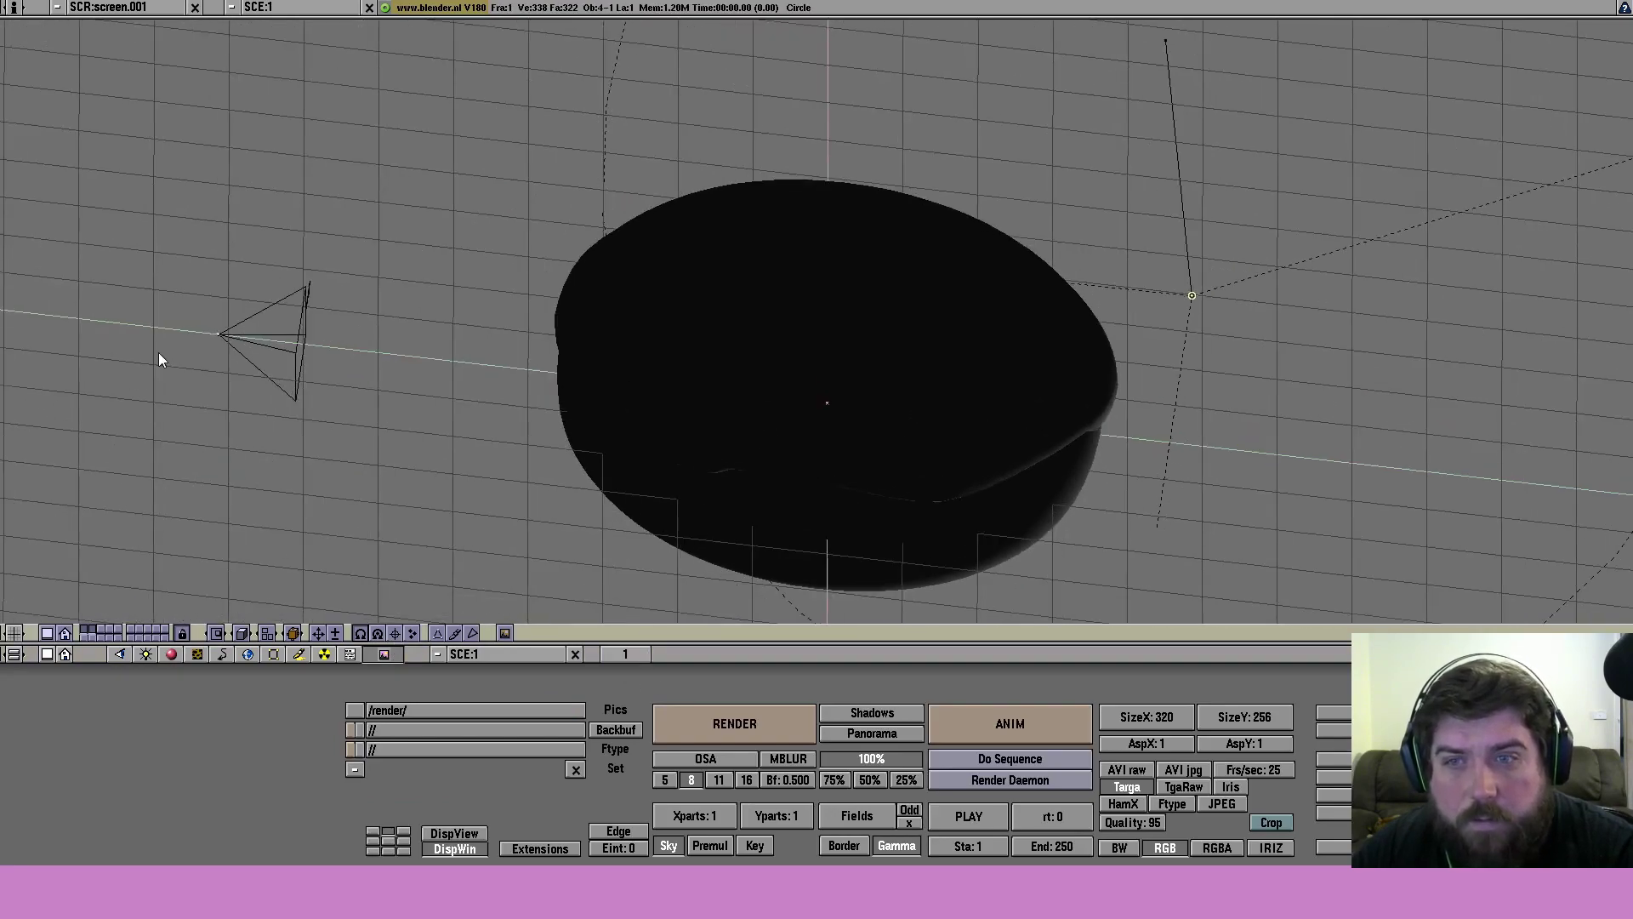
pyautogui.rightClick(301, 330)
pyautogui.moveTo(743, 475); pyautogui.dragTo(712, 395, button='middle')
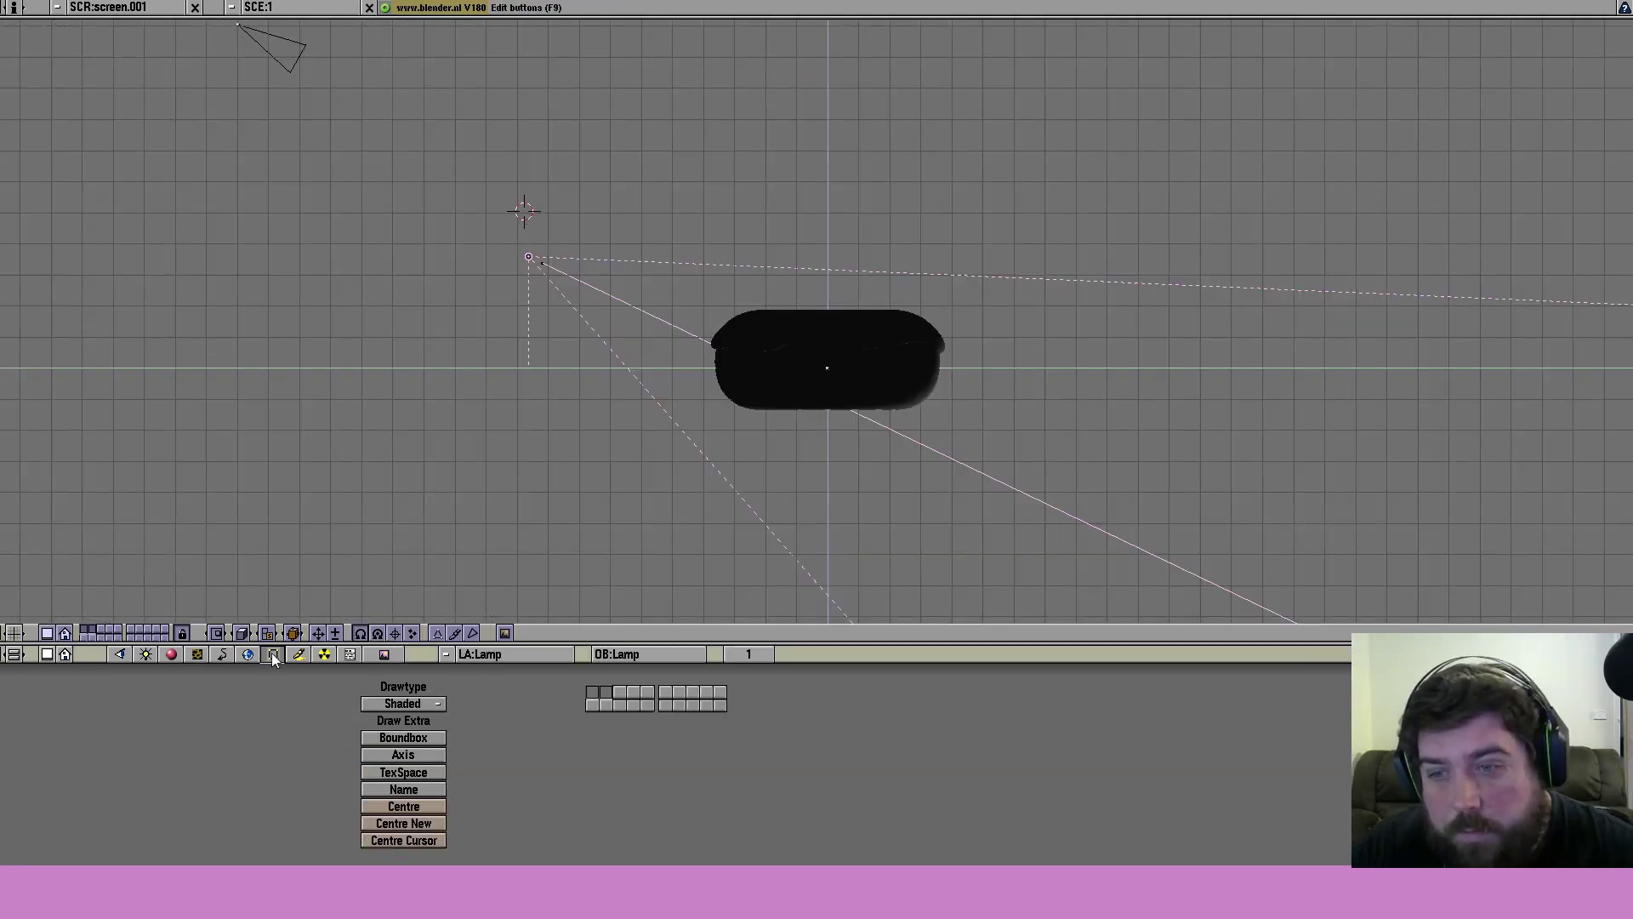
# - Give the donut body a yellow-brown material with R 0.643, G 0.552, B 0.073, a purple specular colour and Ref 0.725
pyautogui.rightClick(855, 380)
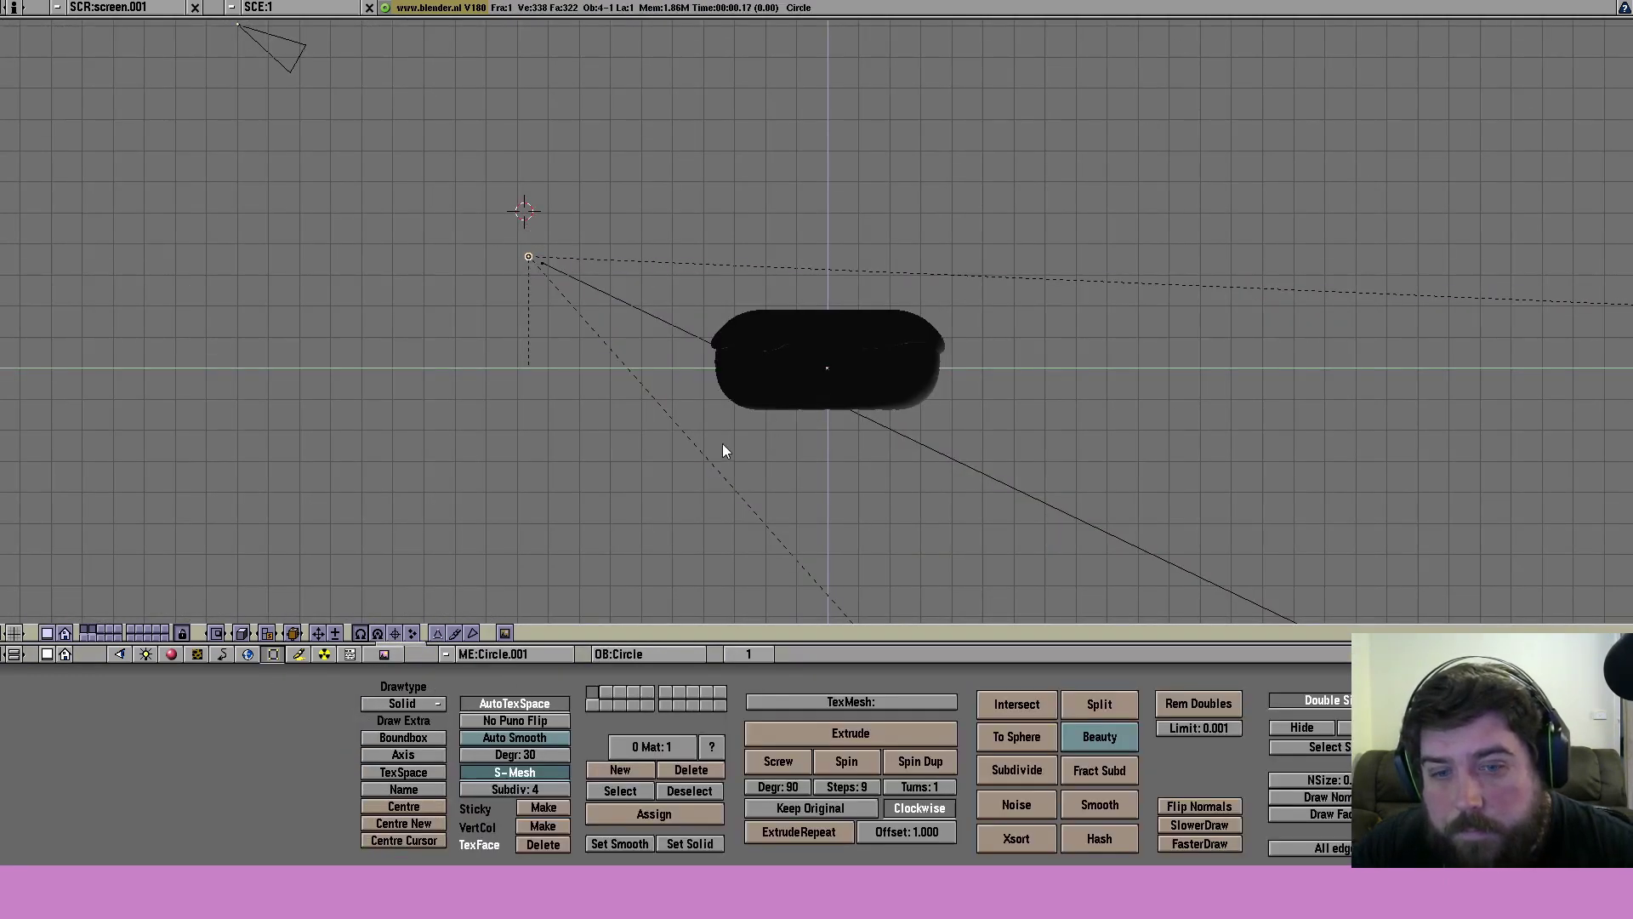
pyautogui.click(171, 653)
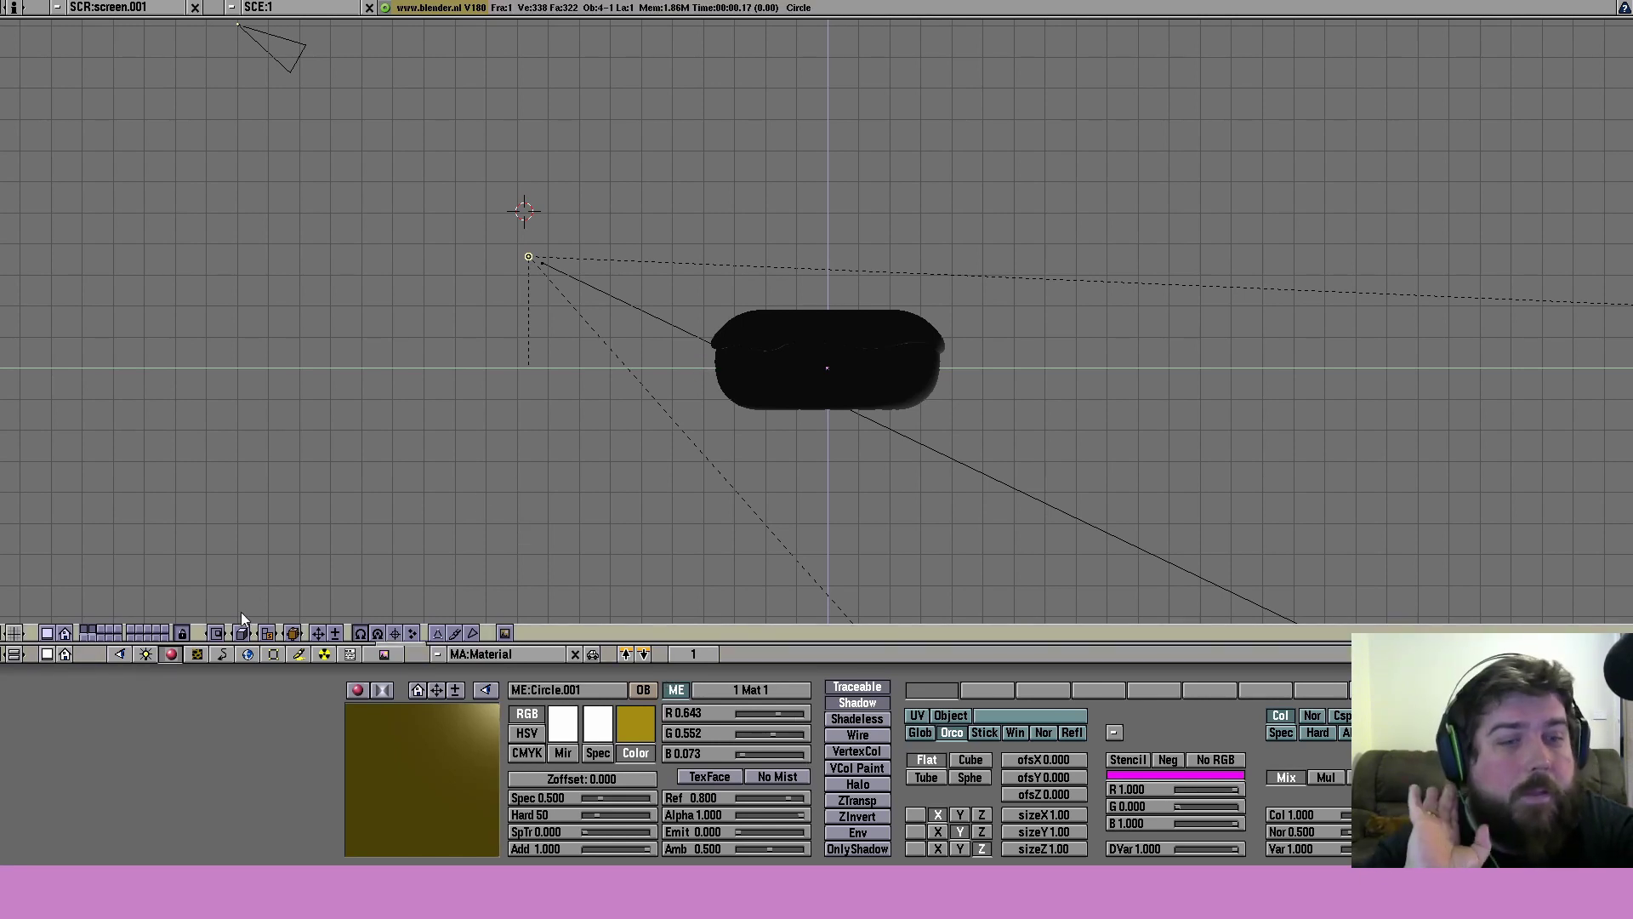
pyautogui.click(563, 753)
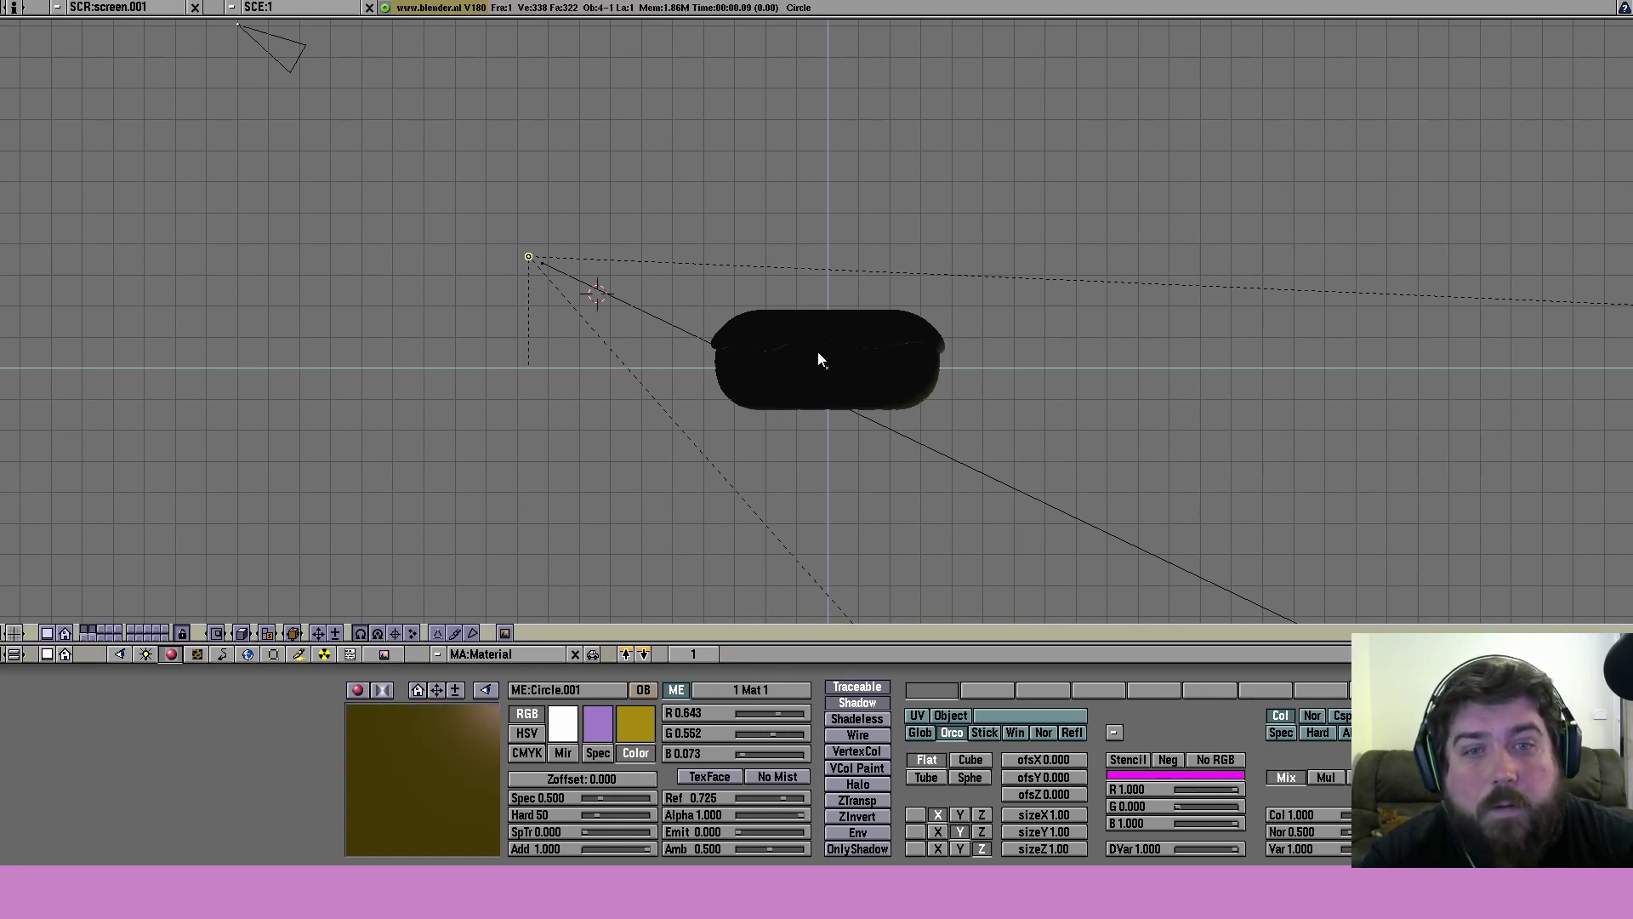
# - Give the icing a pink-red material with R 1.000, G 0.348, B 0.348 and Spec 0.551, and render the scene
pyautogui.rightClick(911, 319)
pyautogui.rightClick(893, 402)
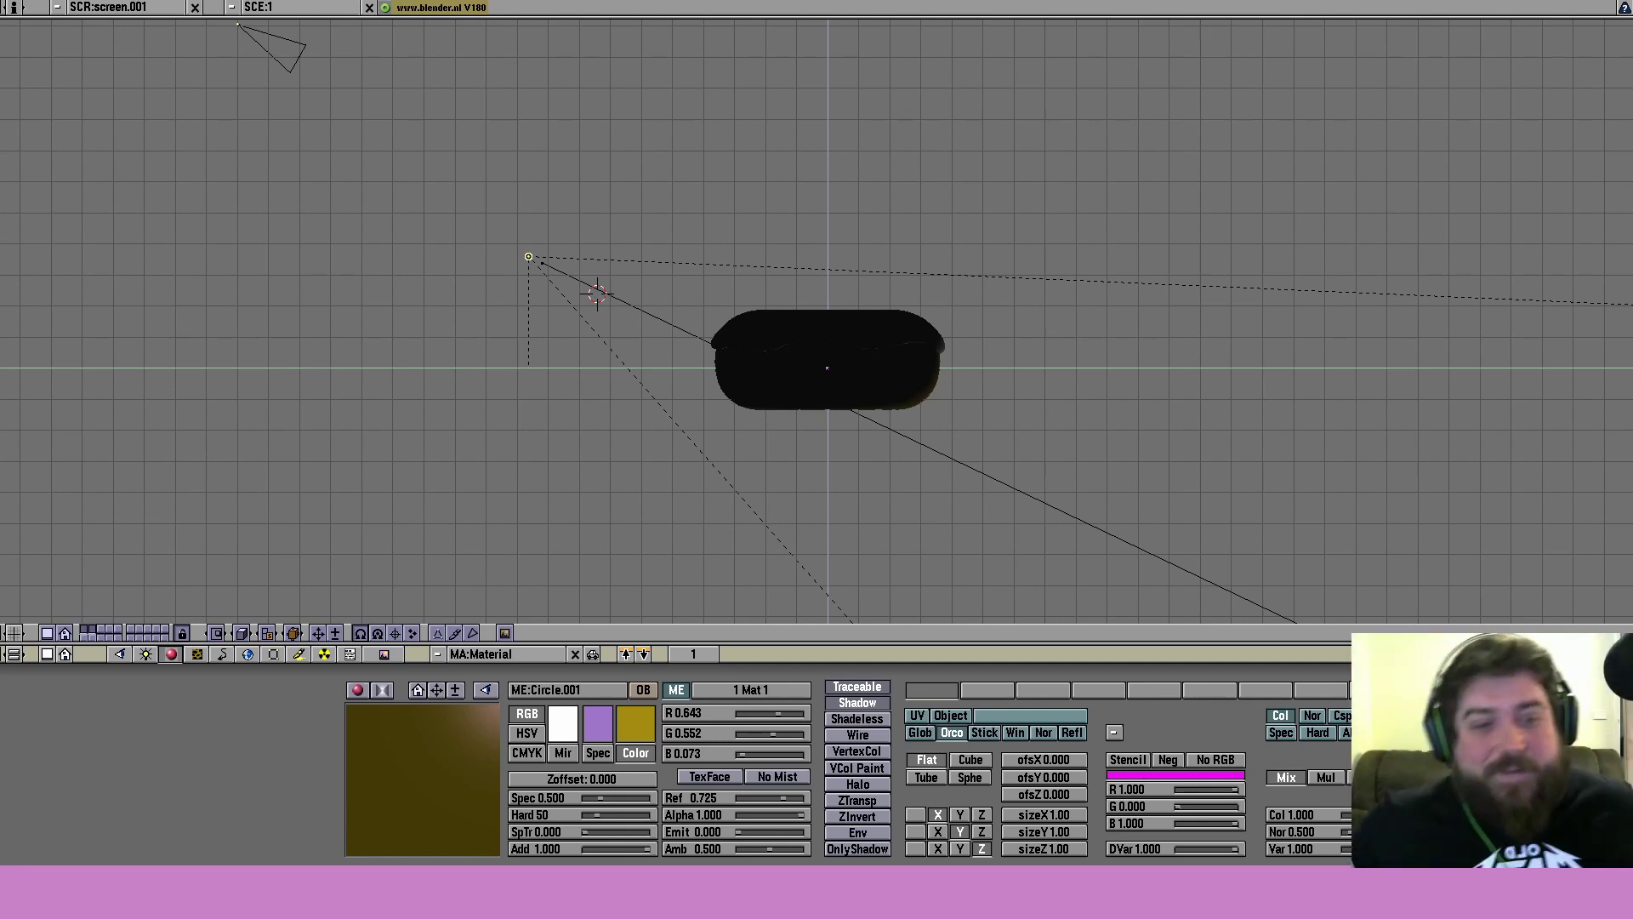
pyautogui.press('F12')
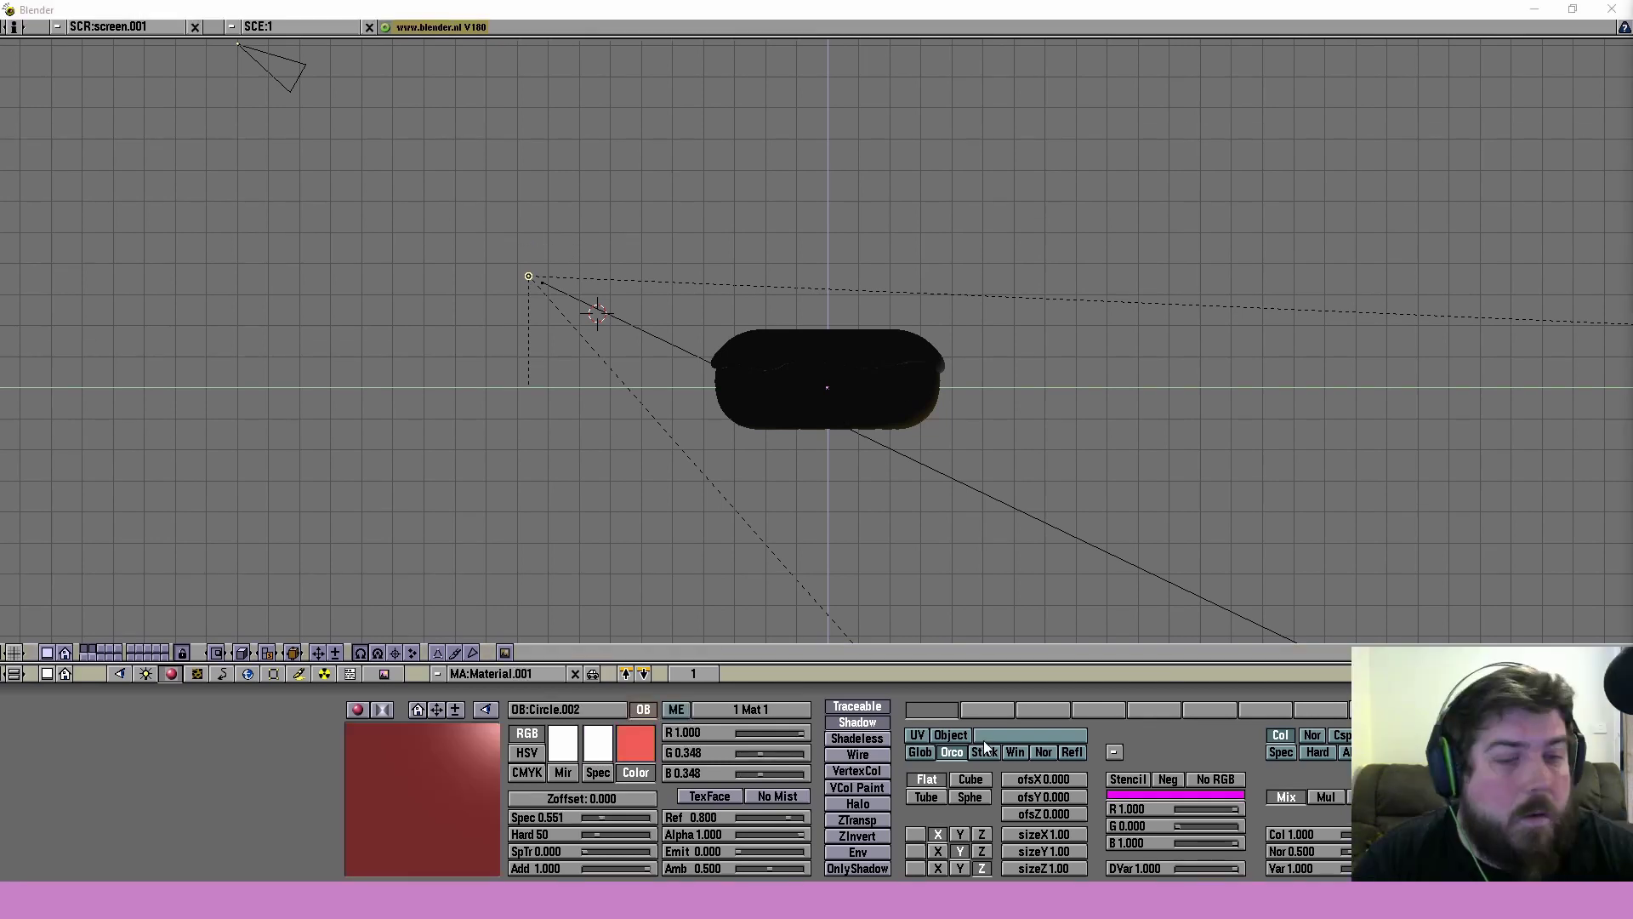
pyautogui.press('F12')
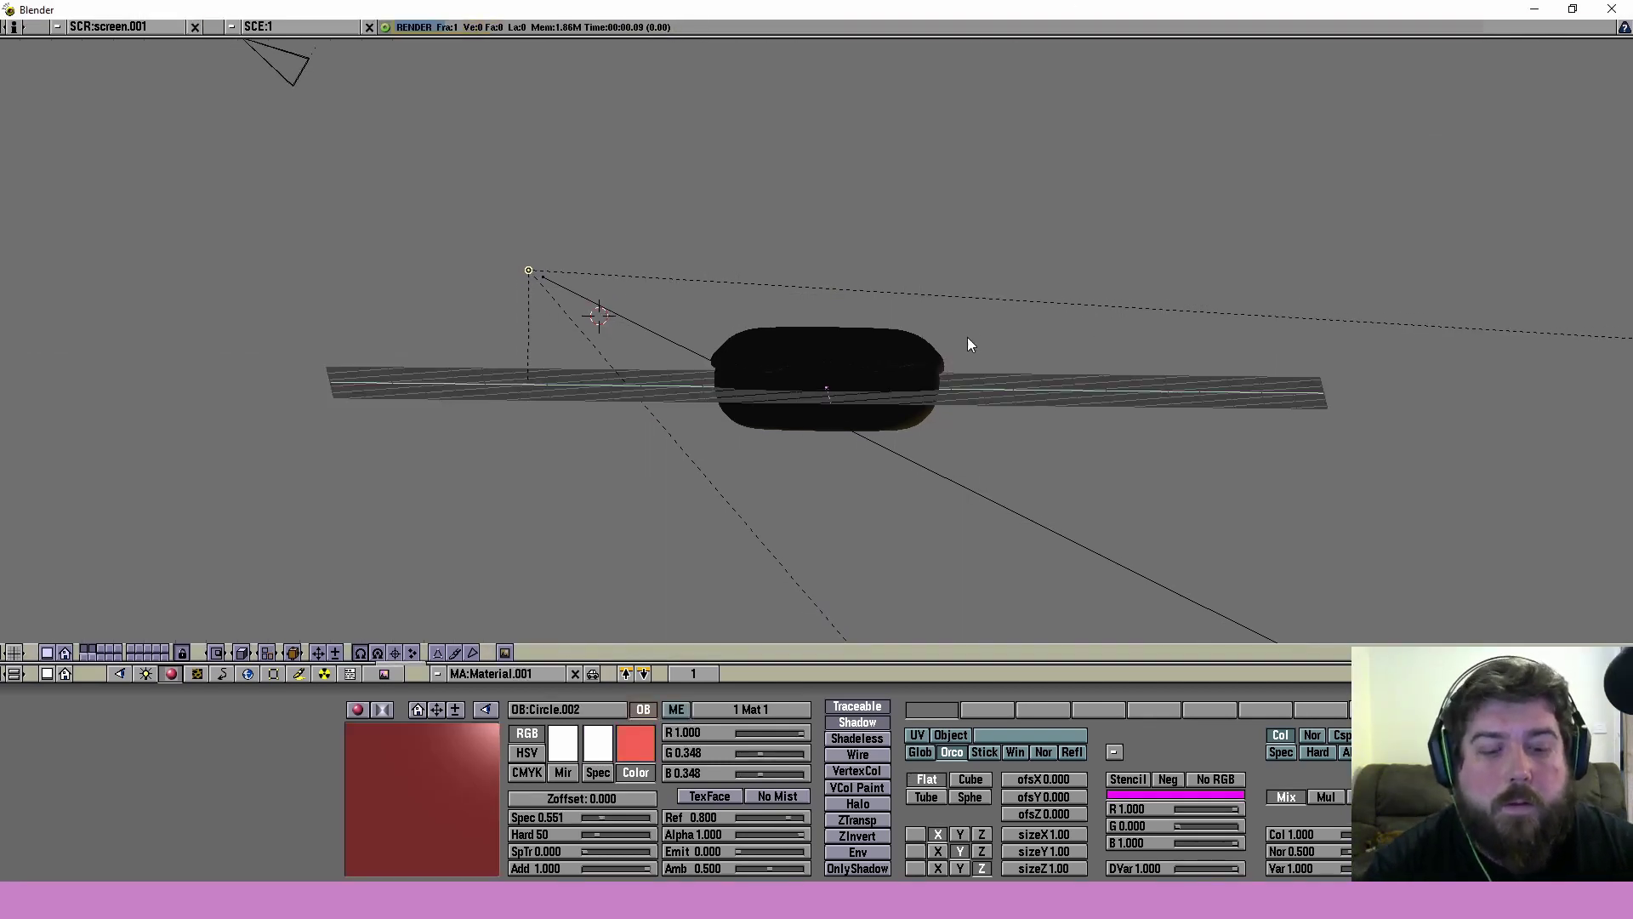
# - Set the icing material's specular colour to orange-red, and return to its base colour
pyautogui.moveTo(968, 336); pyautogui.dragTo(819, 451, button='middle')
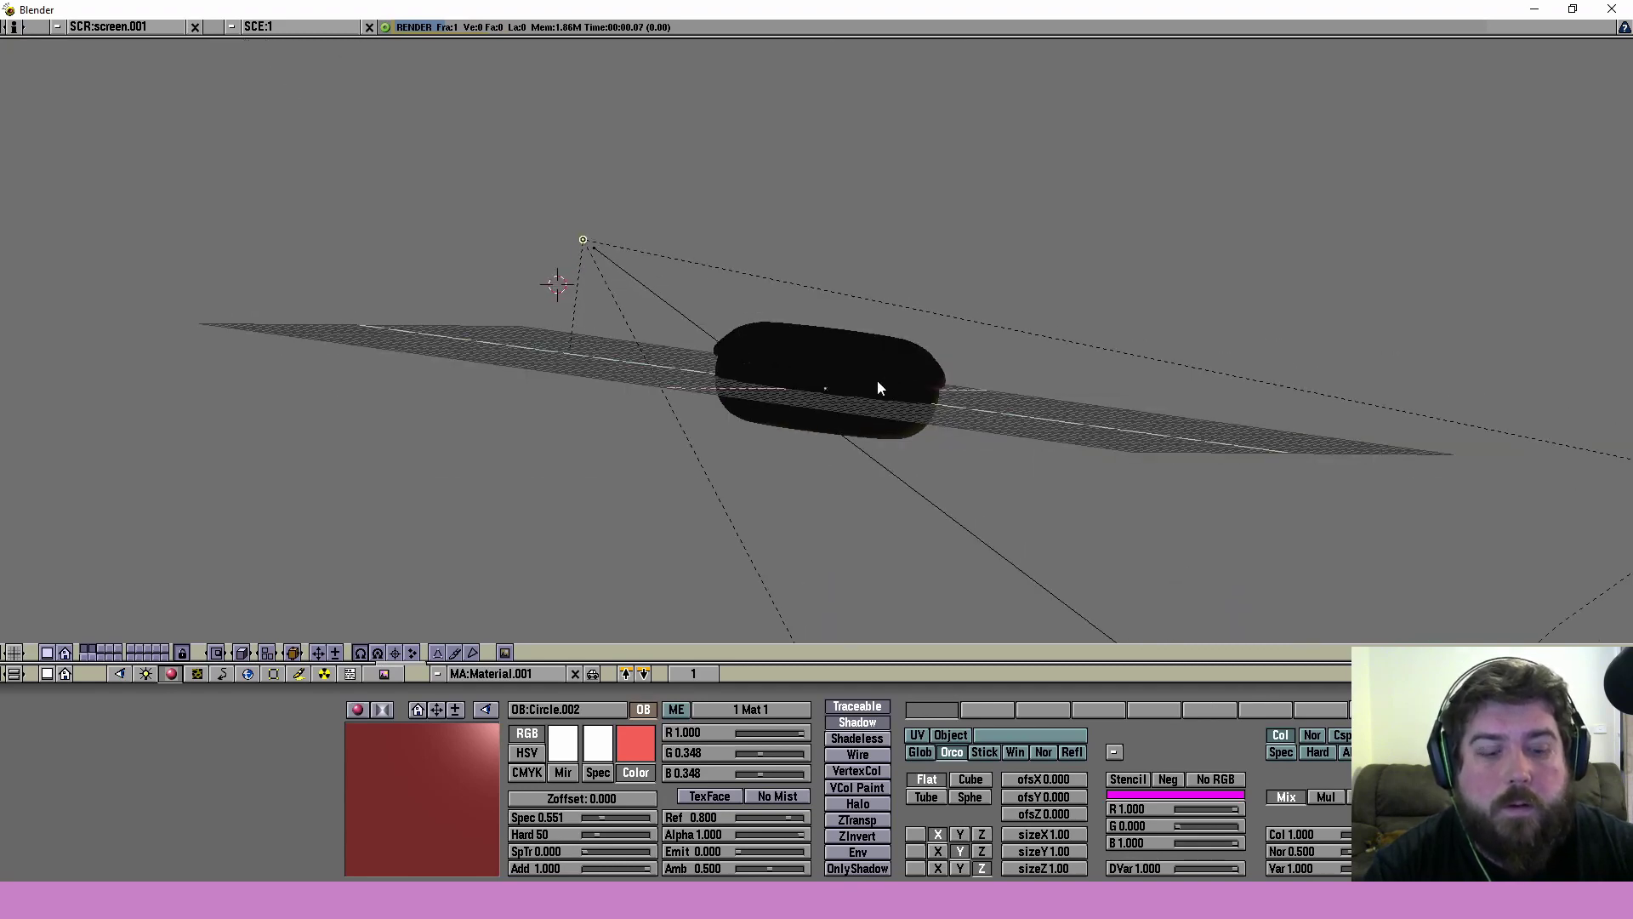
pyautogui.moveTo(876, 380); pyautogui.dragTo(864, 500, button='middle')
pyautogui.press('KP_1')
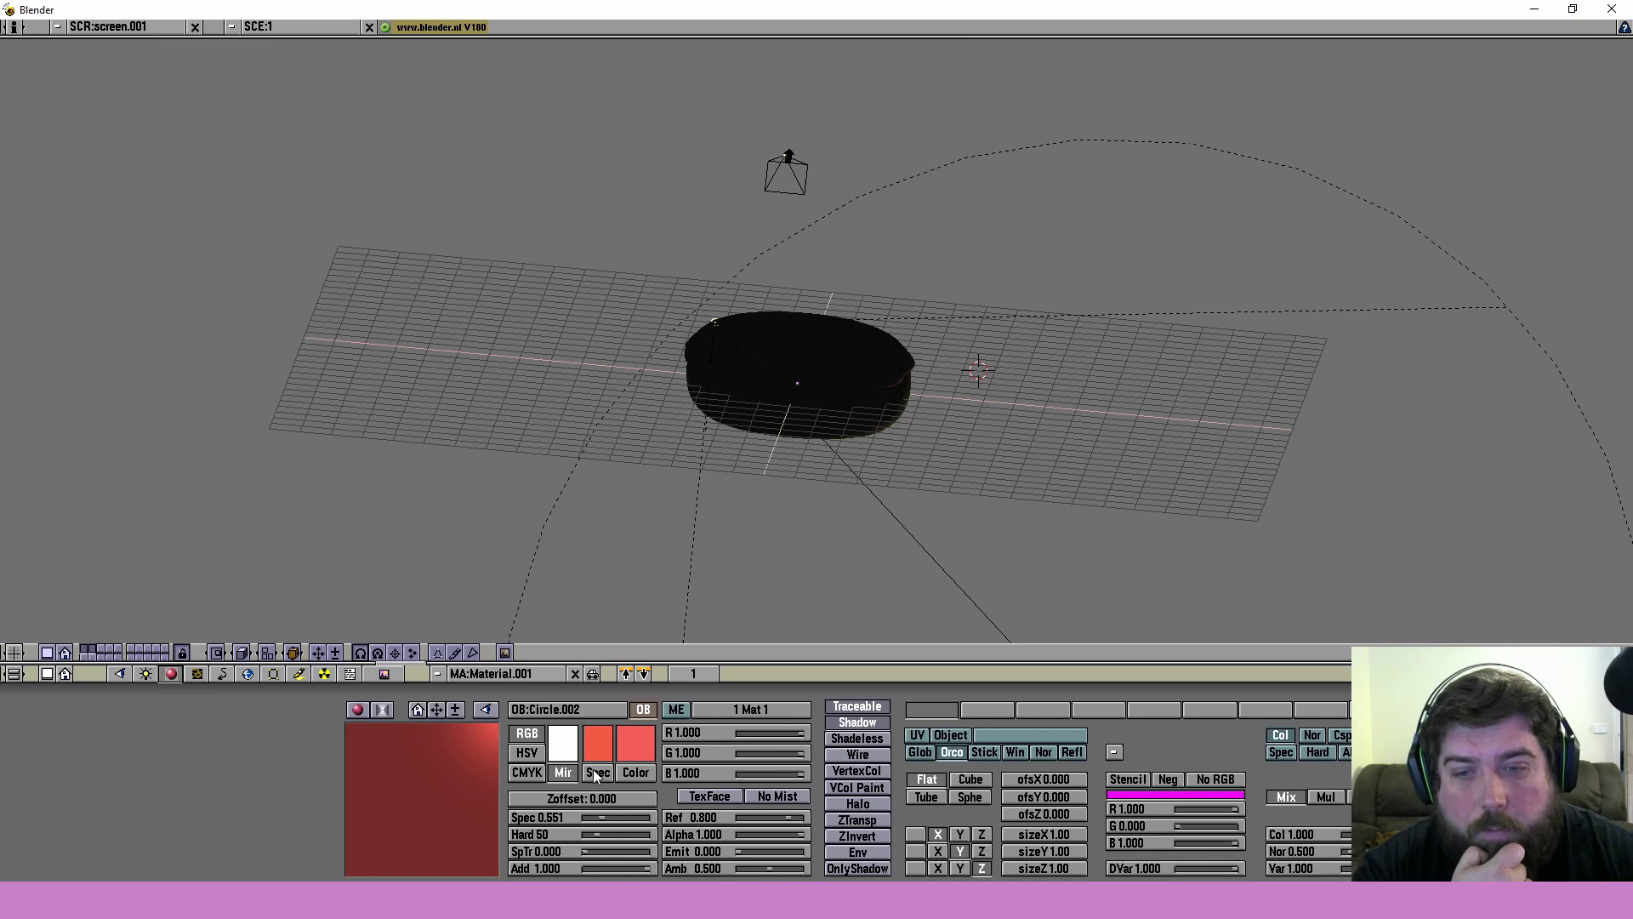
pyautogui.click(595, 772)
pyautogui.click(635, 772)
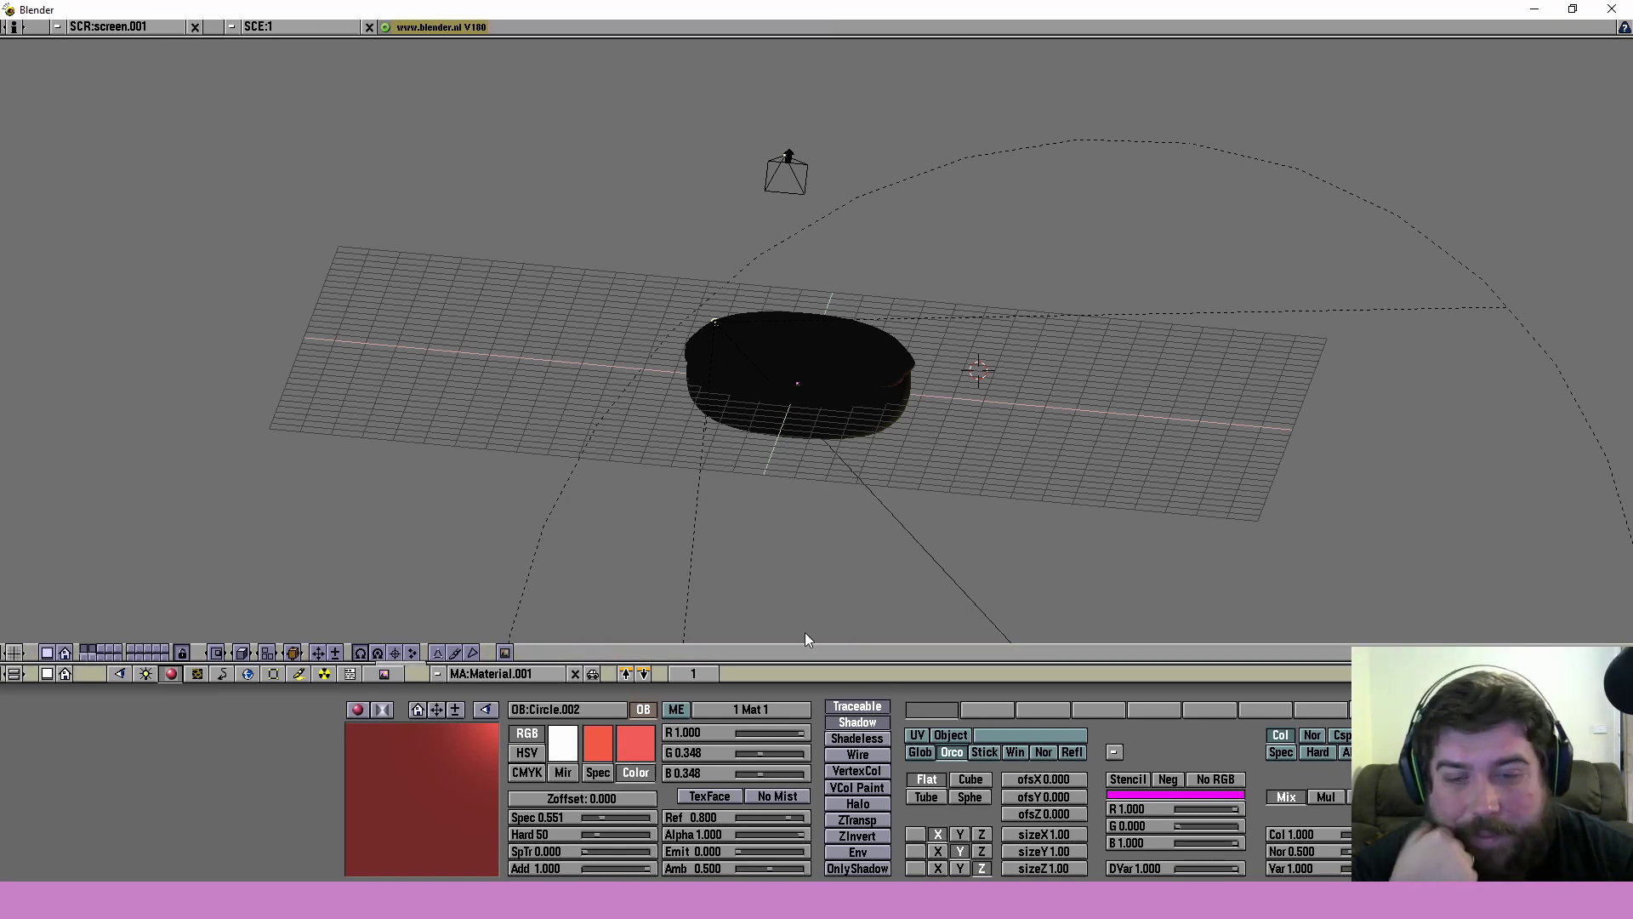
# - Look through the world, radiosity and material settings, with the camera selected
pyautogui.moveTo(804, 631); pyautogui.dragTo(529, 397, button='middle')
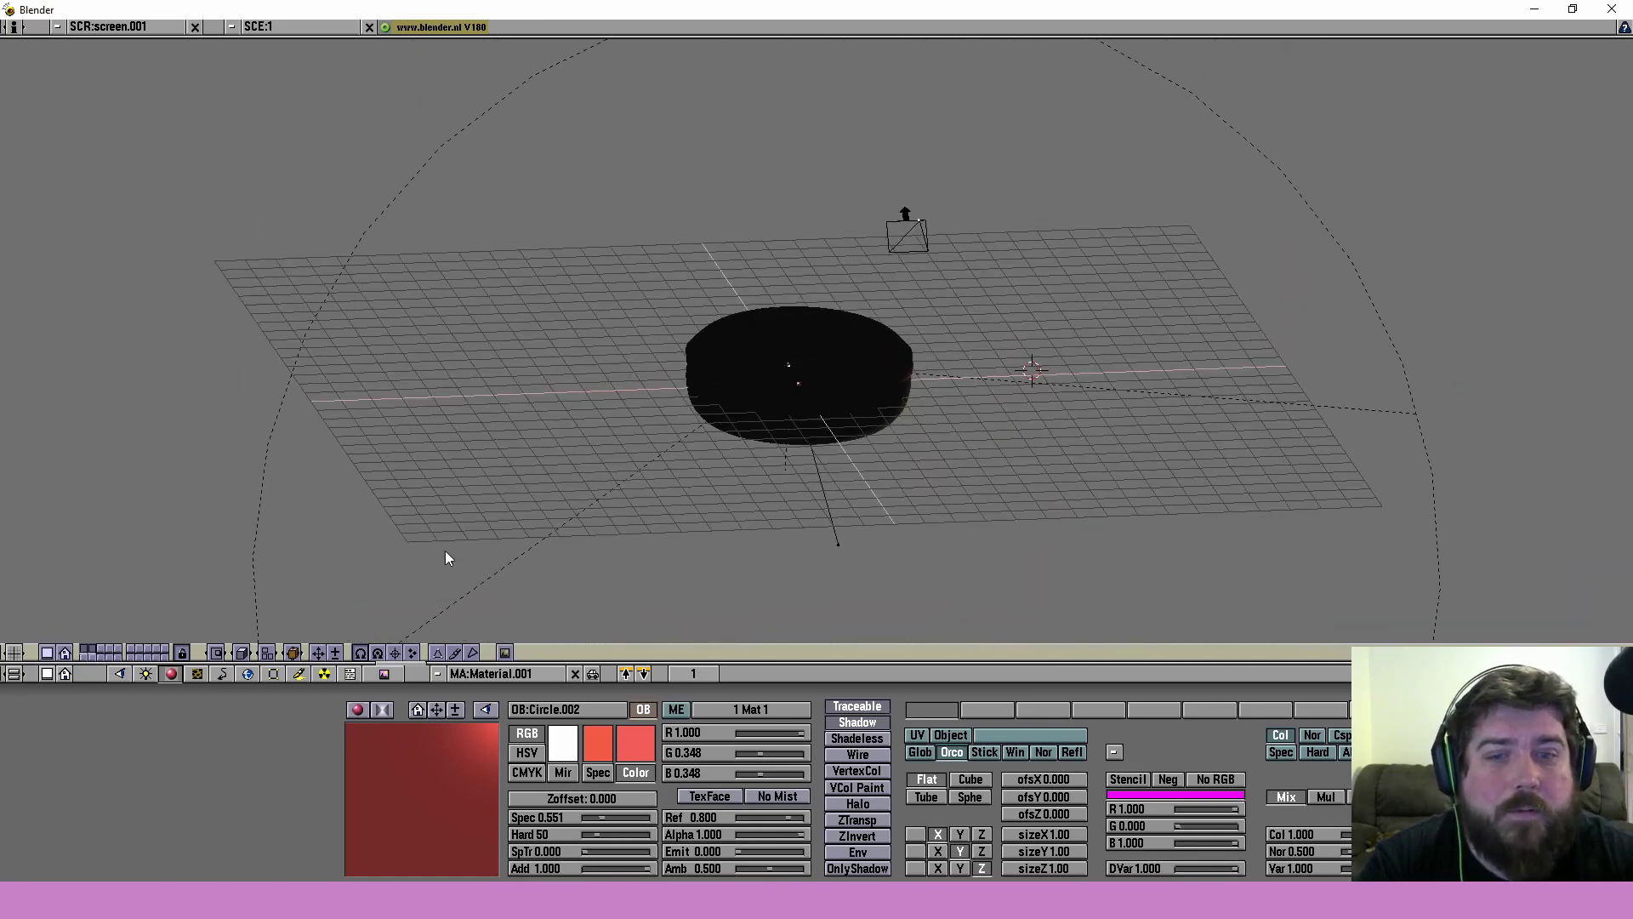
pyautogui.moveTo(442, 527); pyautogui.dragTo(477, 596, button='middle')
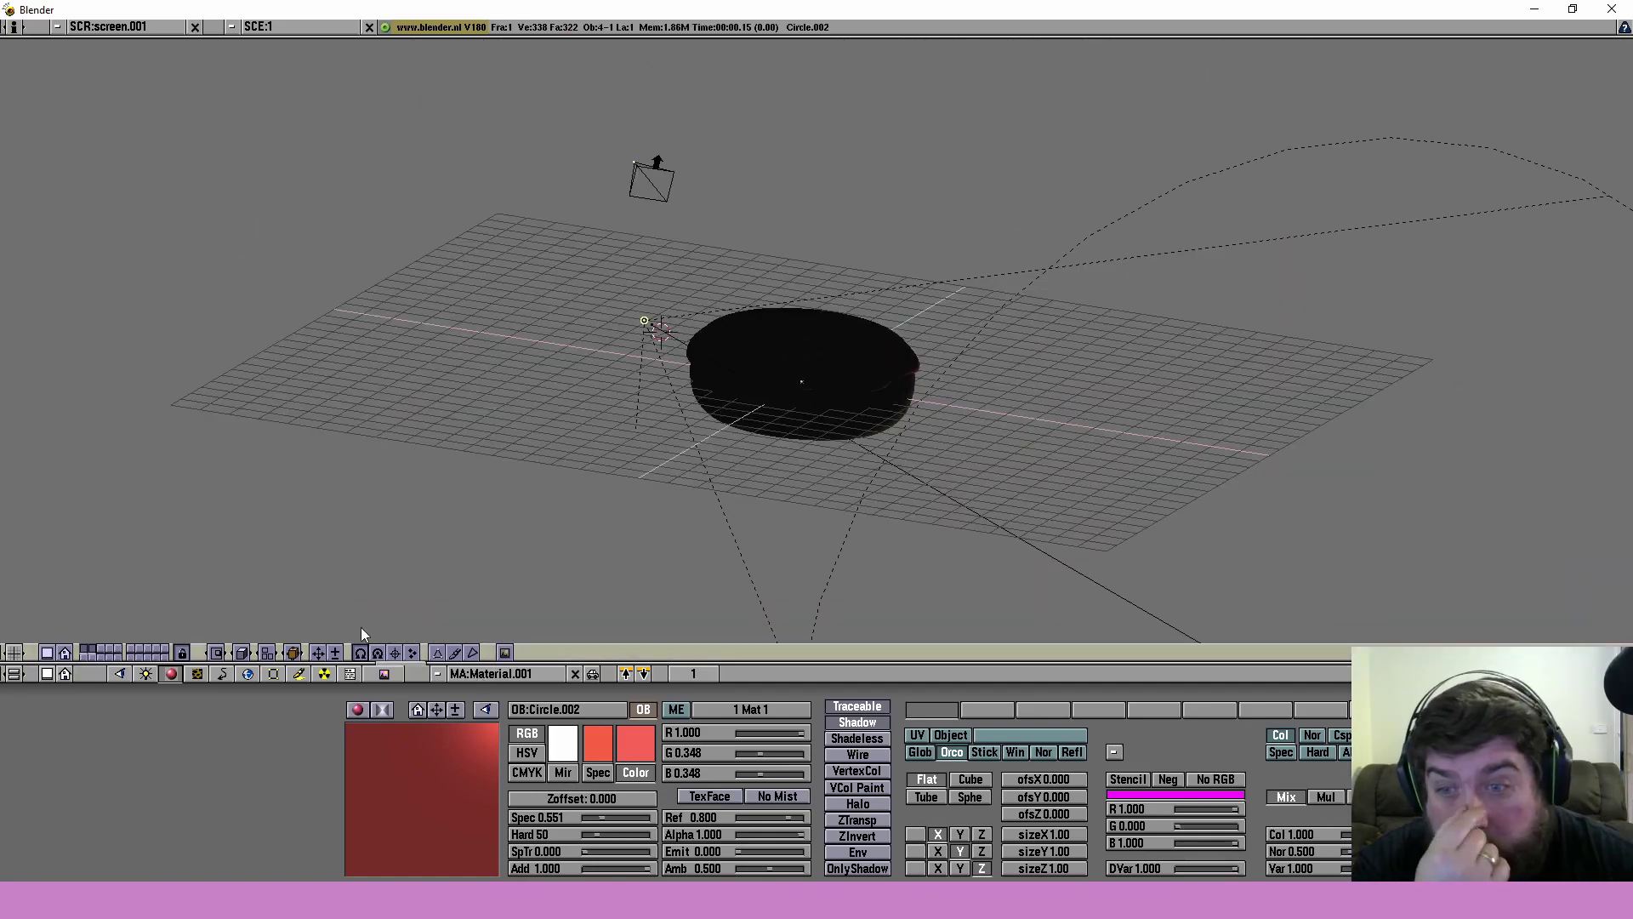
pyautogui.click(246, 674)
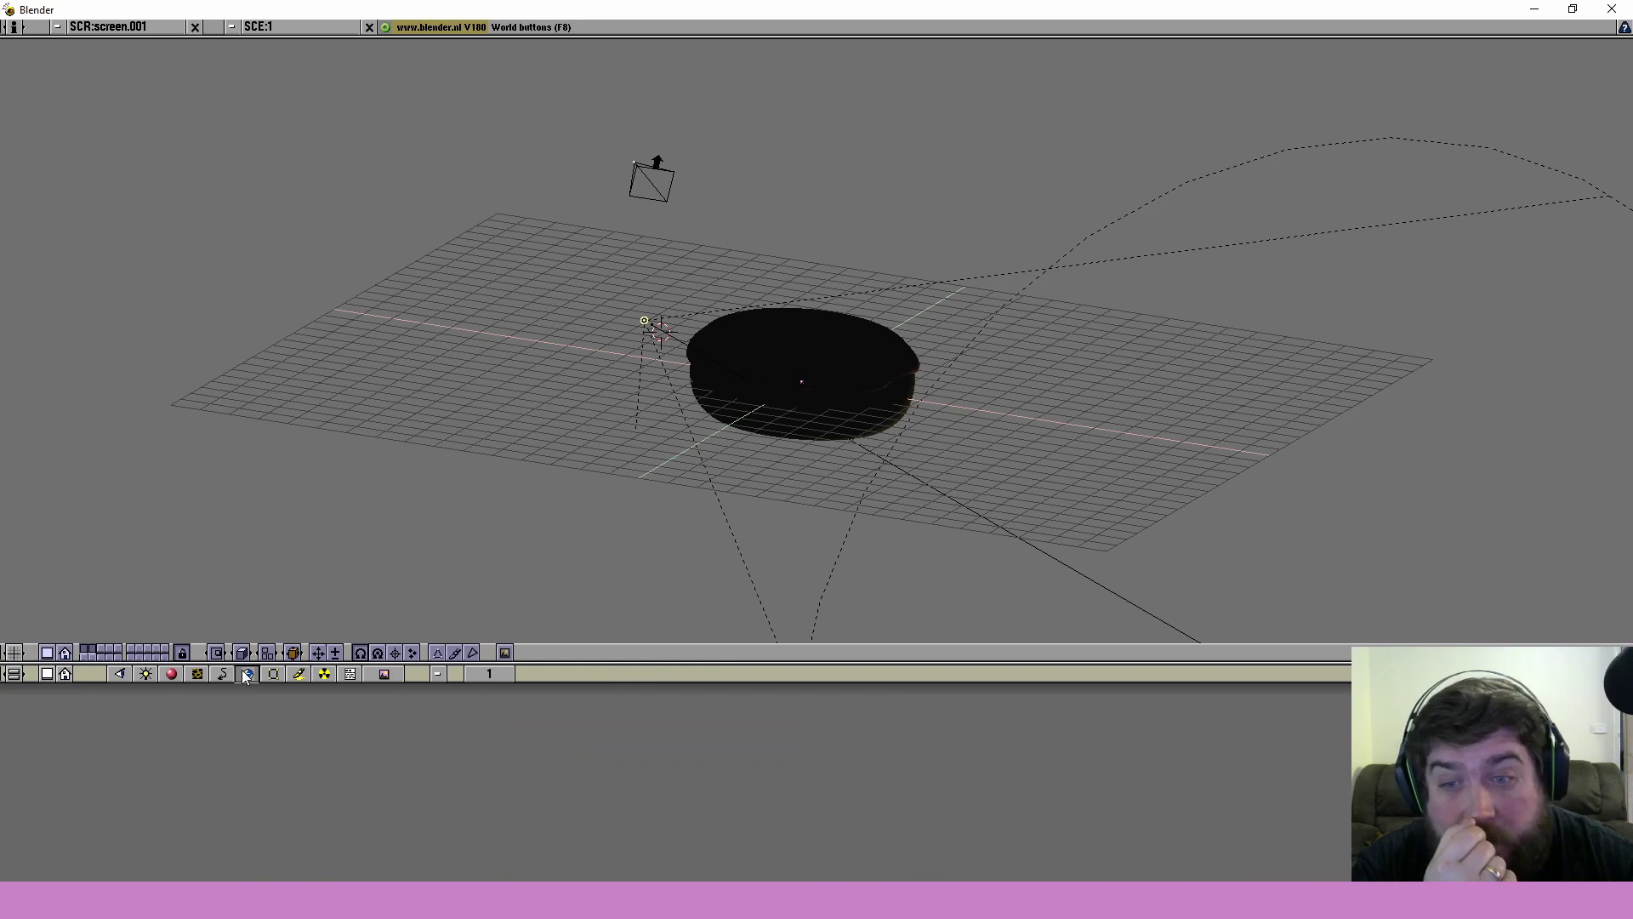
pyautogui.click(307, 353)
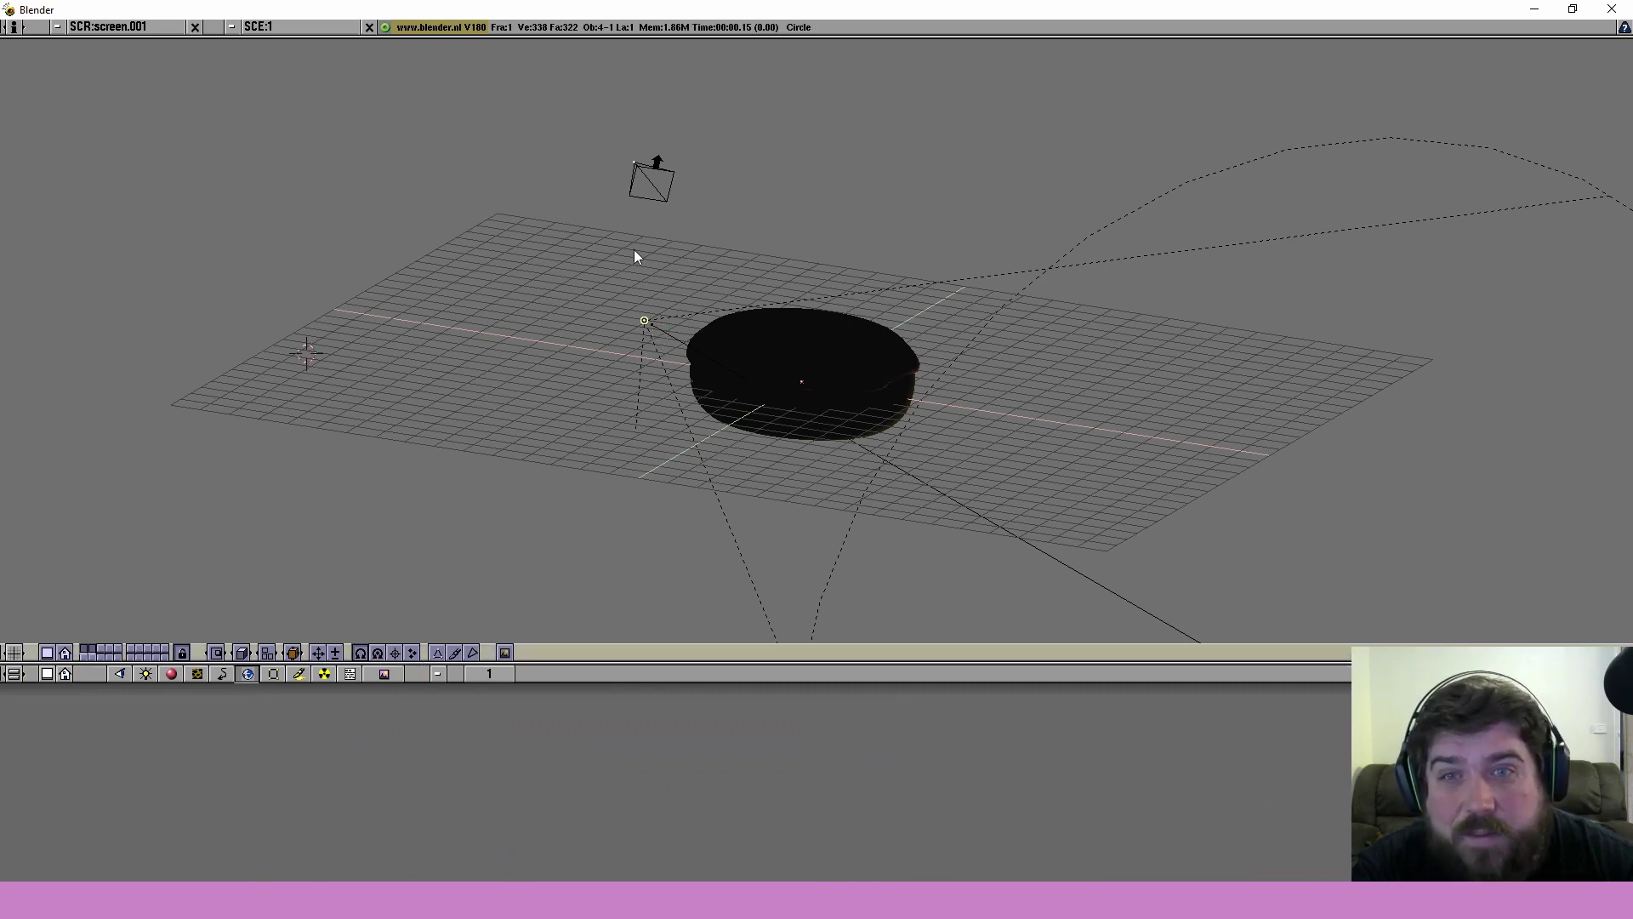
pyautogui.rightClick(639, 183)
pyautogui.click(397, 229)
pyautogui.click(324, 674)
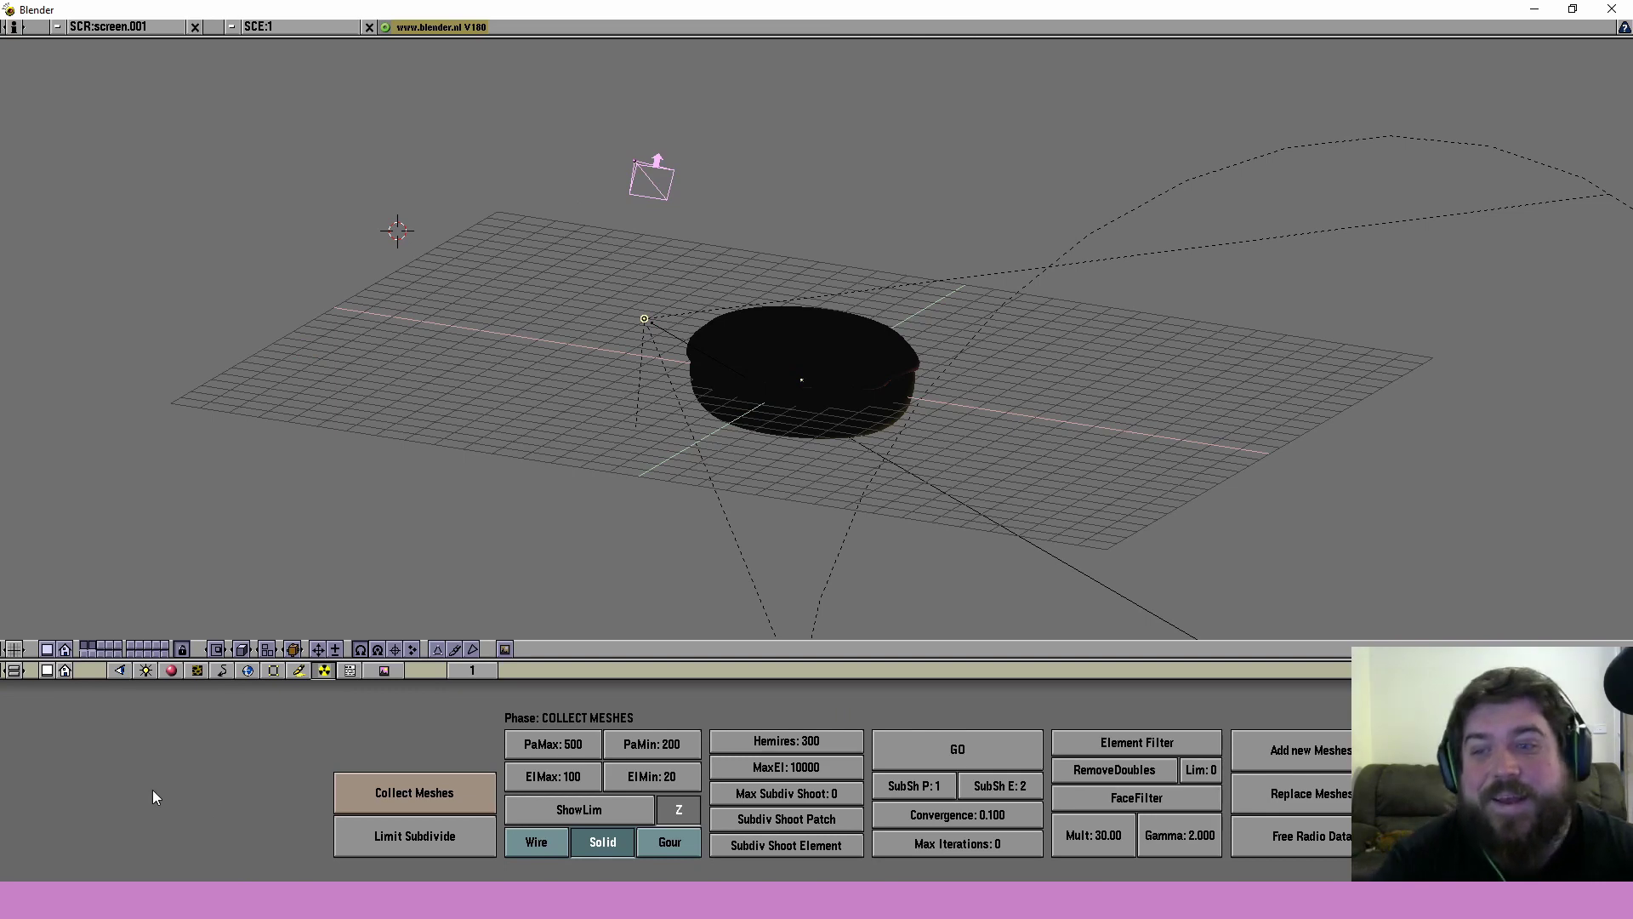
pyautogui.click(170, 670)
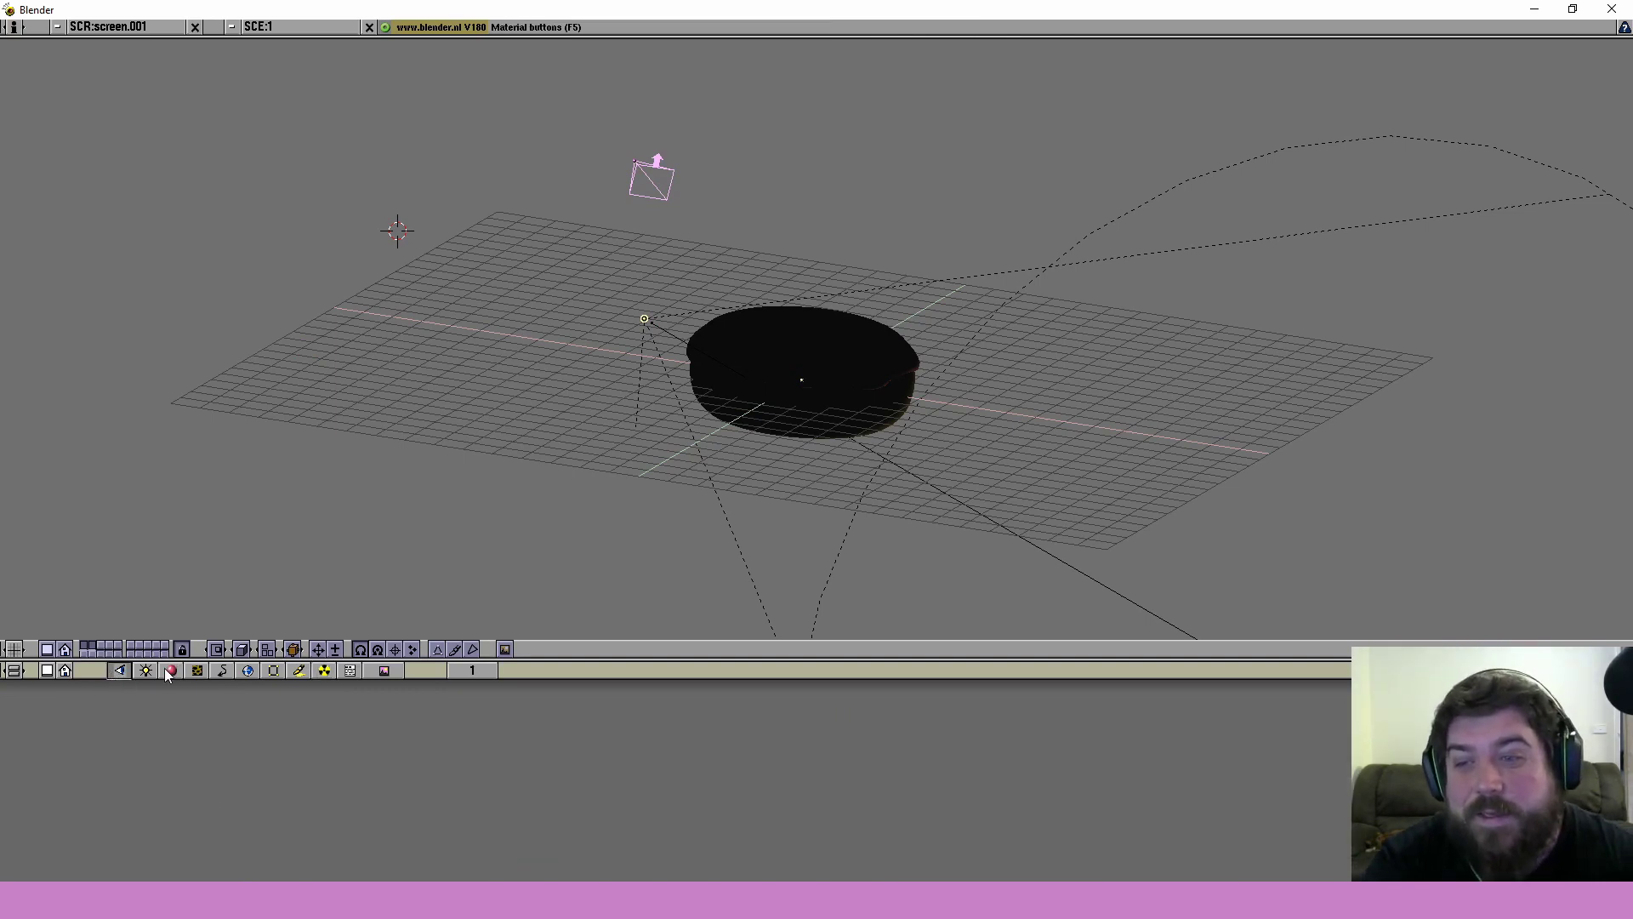
# - Display the render settings, render the donut at 320 by 256, and close the render
pyautogui.press('F10')
pyautogui.press('F12')
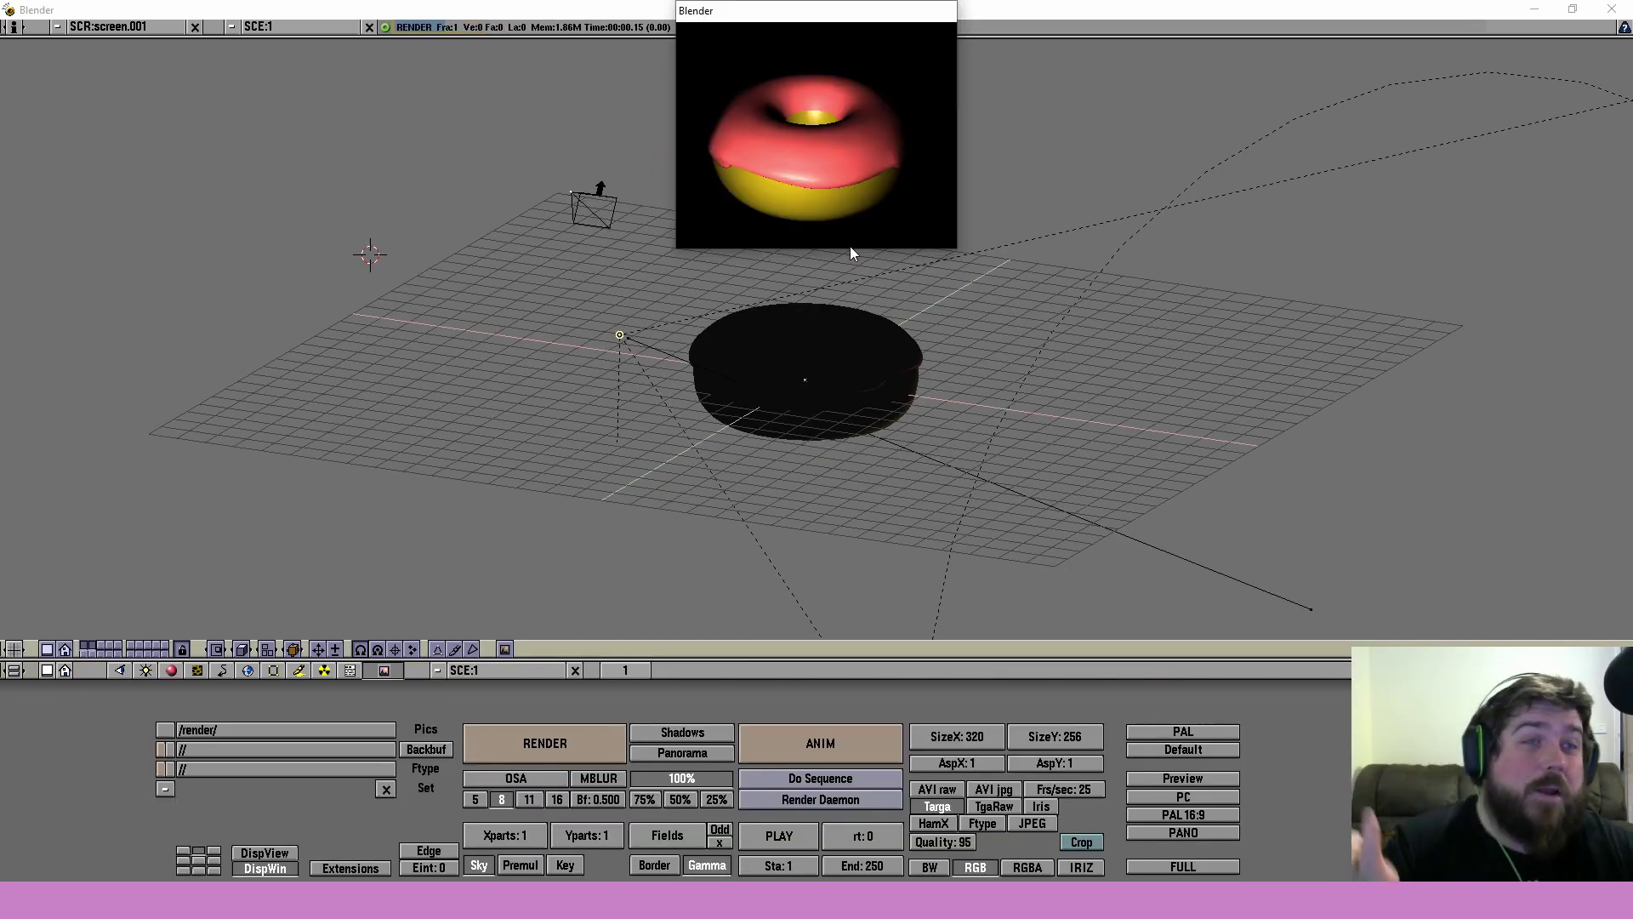
pyautogui.press('Escape')
# - Render the donut from the camera view with the size set to 1280 by 720
pyautogui.press('KP_0')
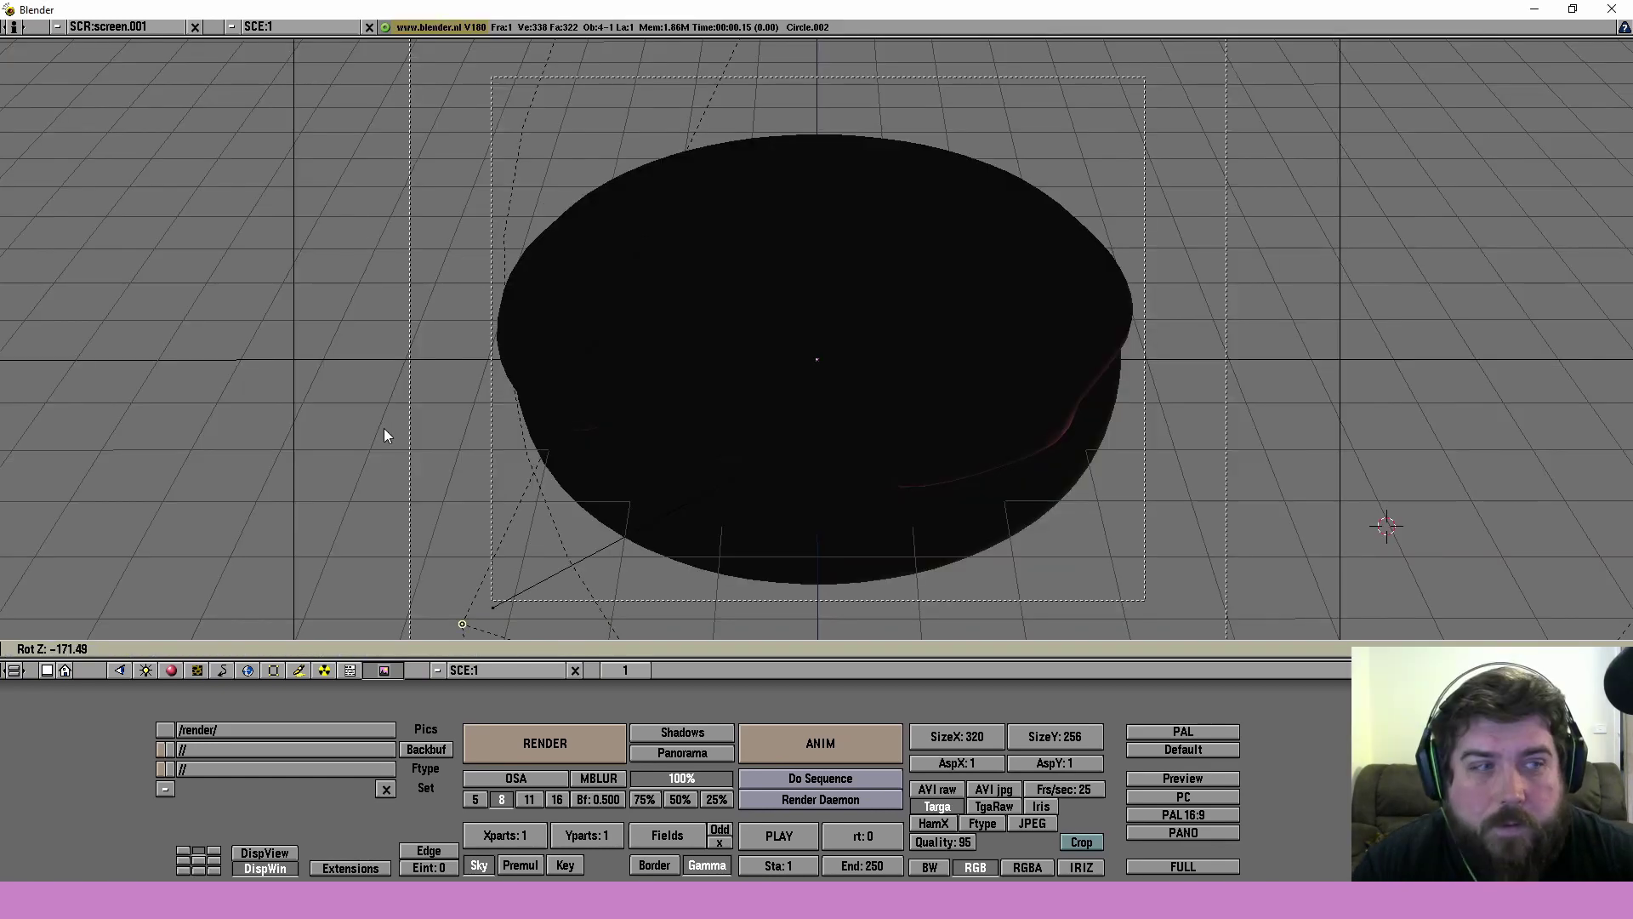
pyautogui.press('F12')
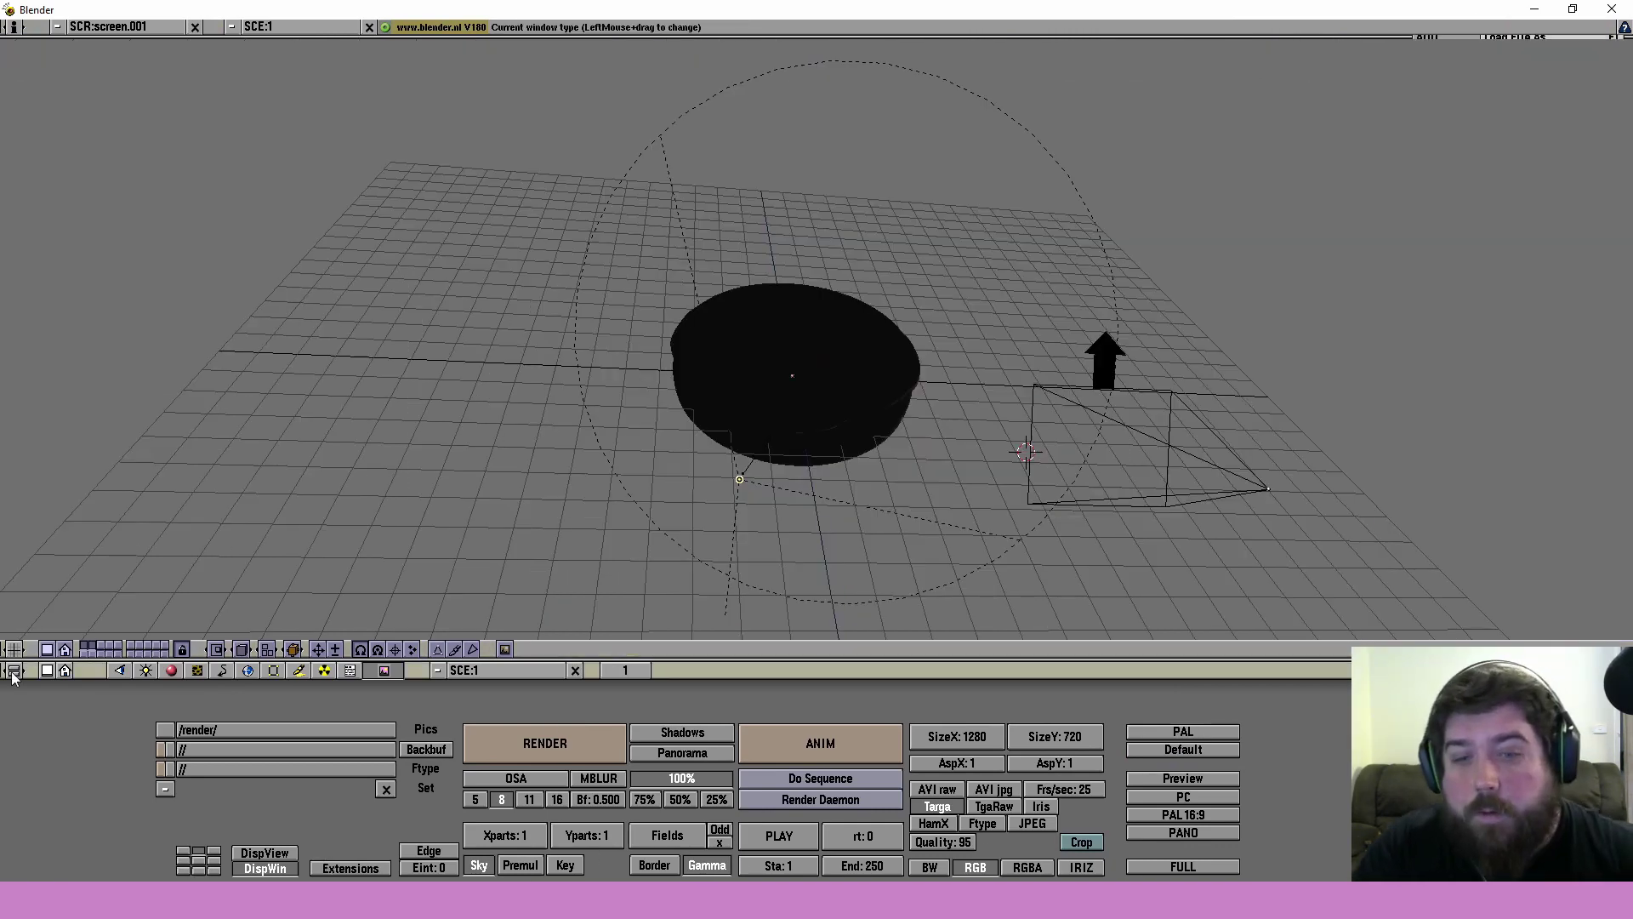
# - Replace the buttons window with the schematic view of the scene's datablocks, and zoom in on it
pyautogui.moveTo(14, 670); pyautogui.dragTo(14, 676)
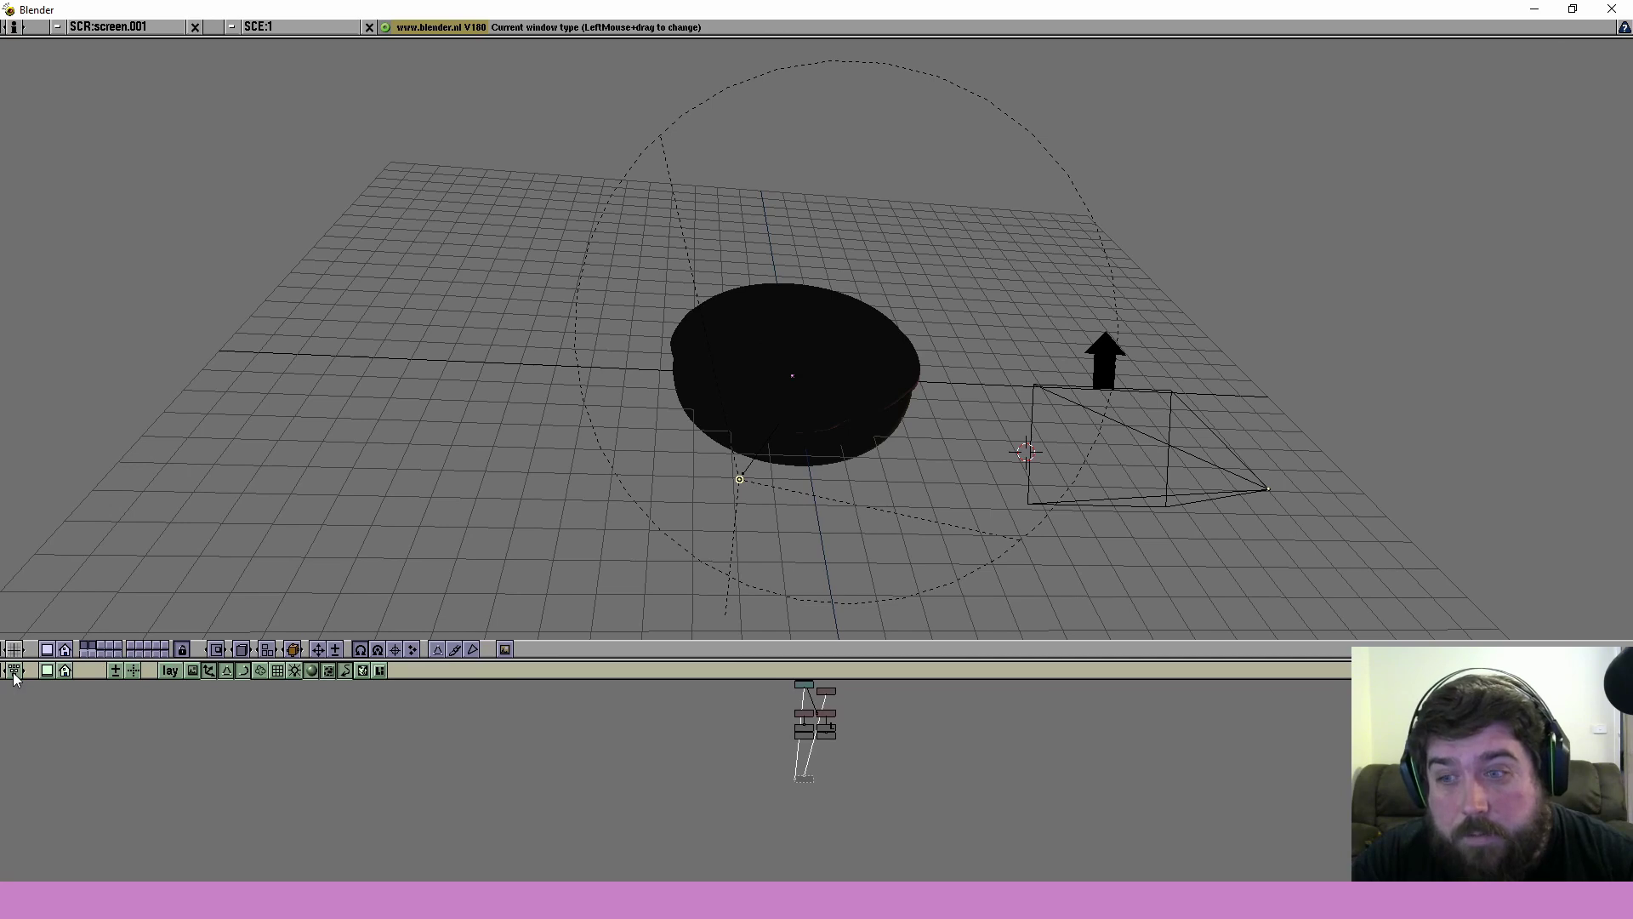
pyautogui.scroll(2, 834, 778)
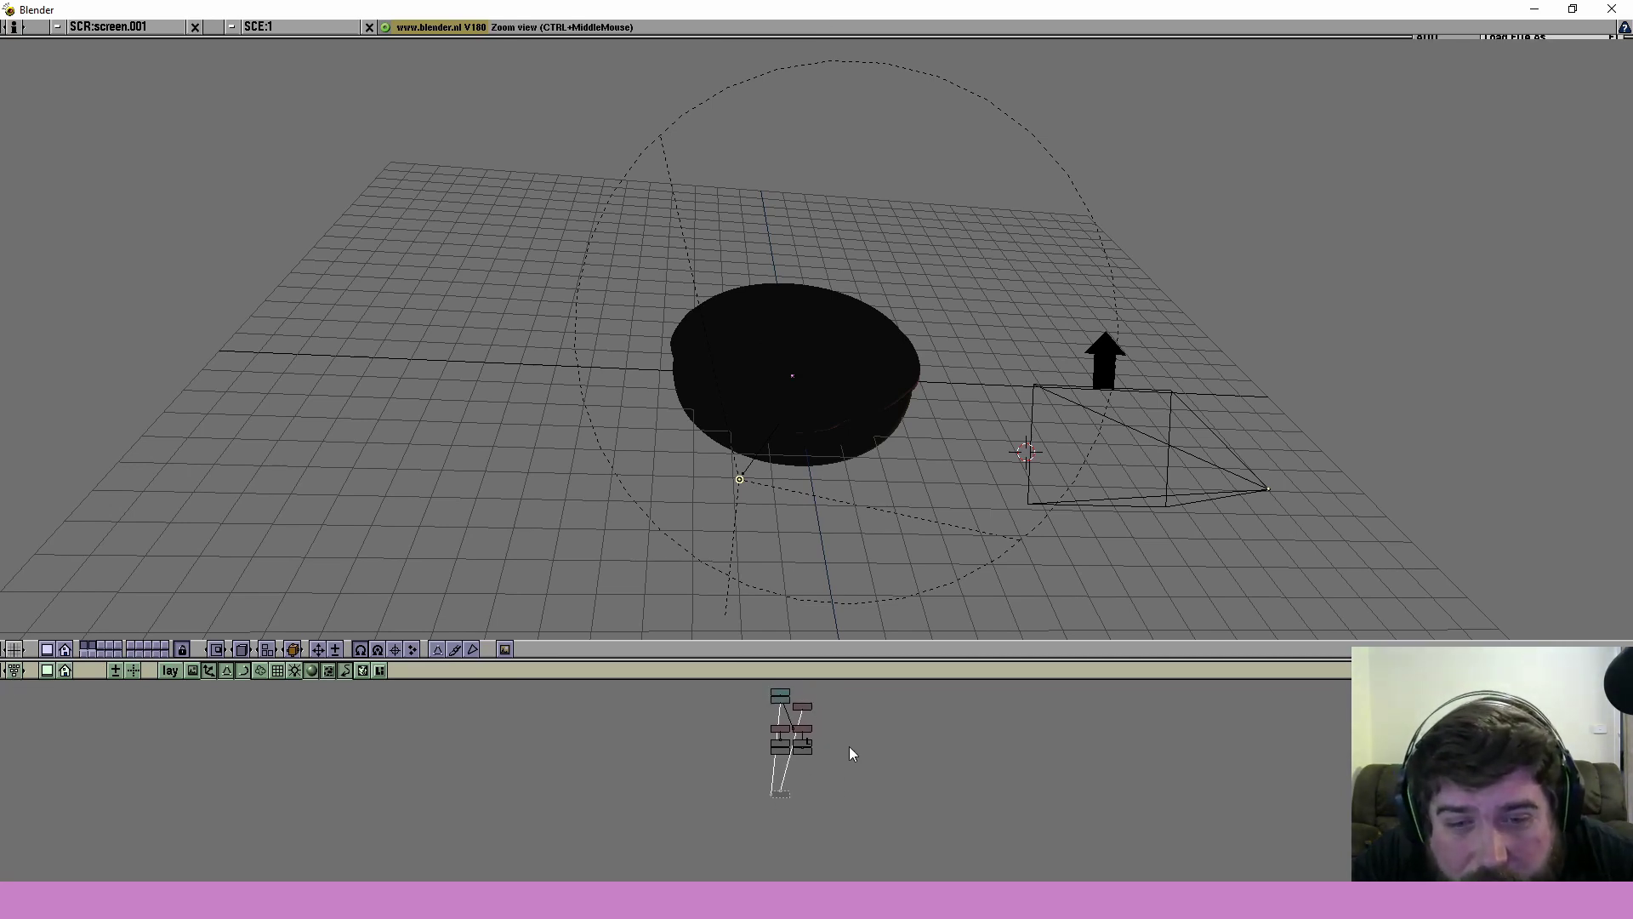
# - Look through other window types in the lower area, including the Ipo, buttons, file, text and image select windows
pyautogui.click(17, 671)
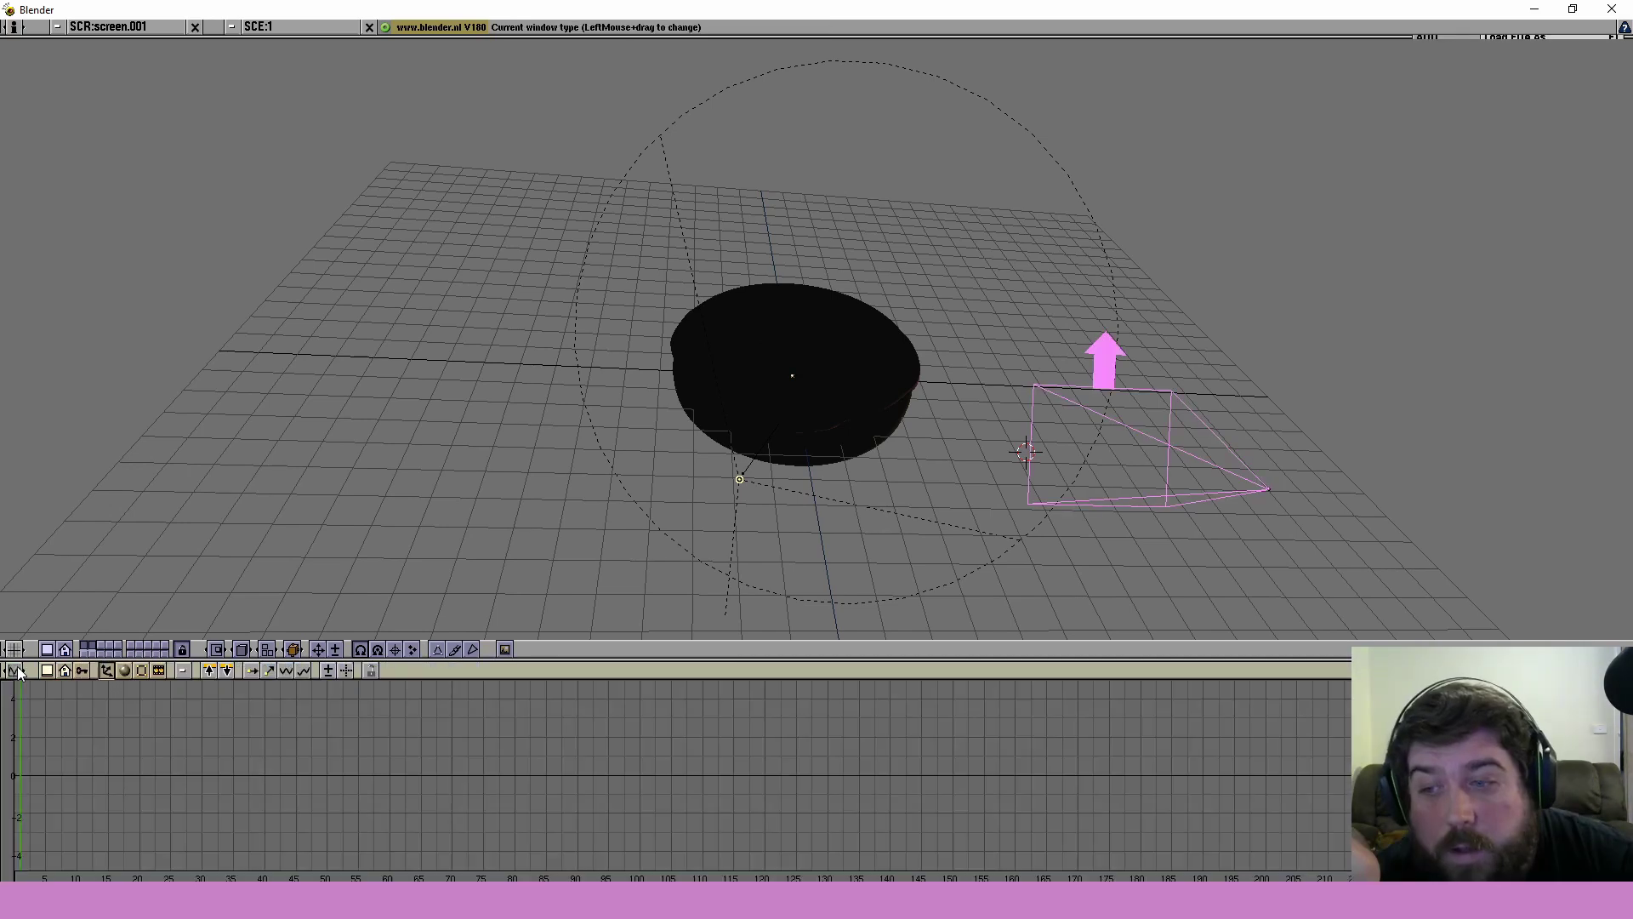
pyautogui.click(17, 671)
pyautogui.click(17, 671)
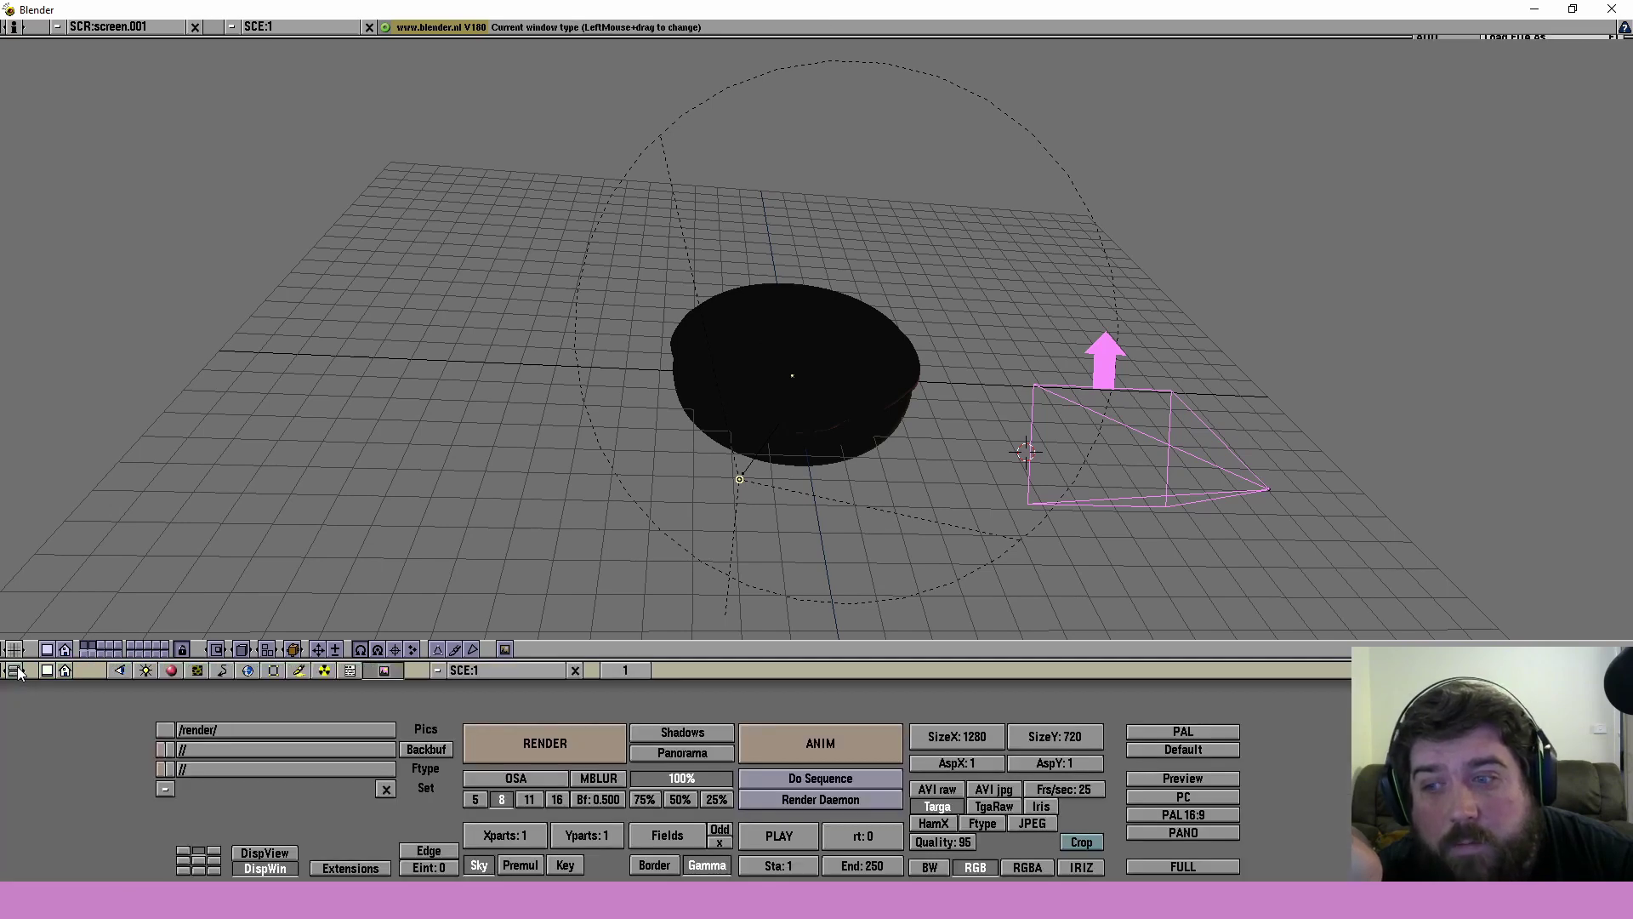
pyautogui.click(17, 671)
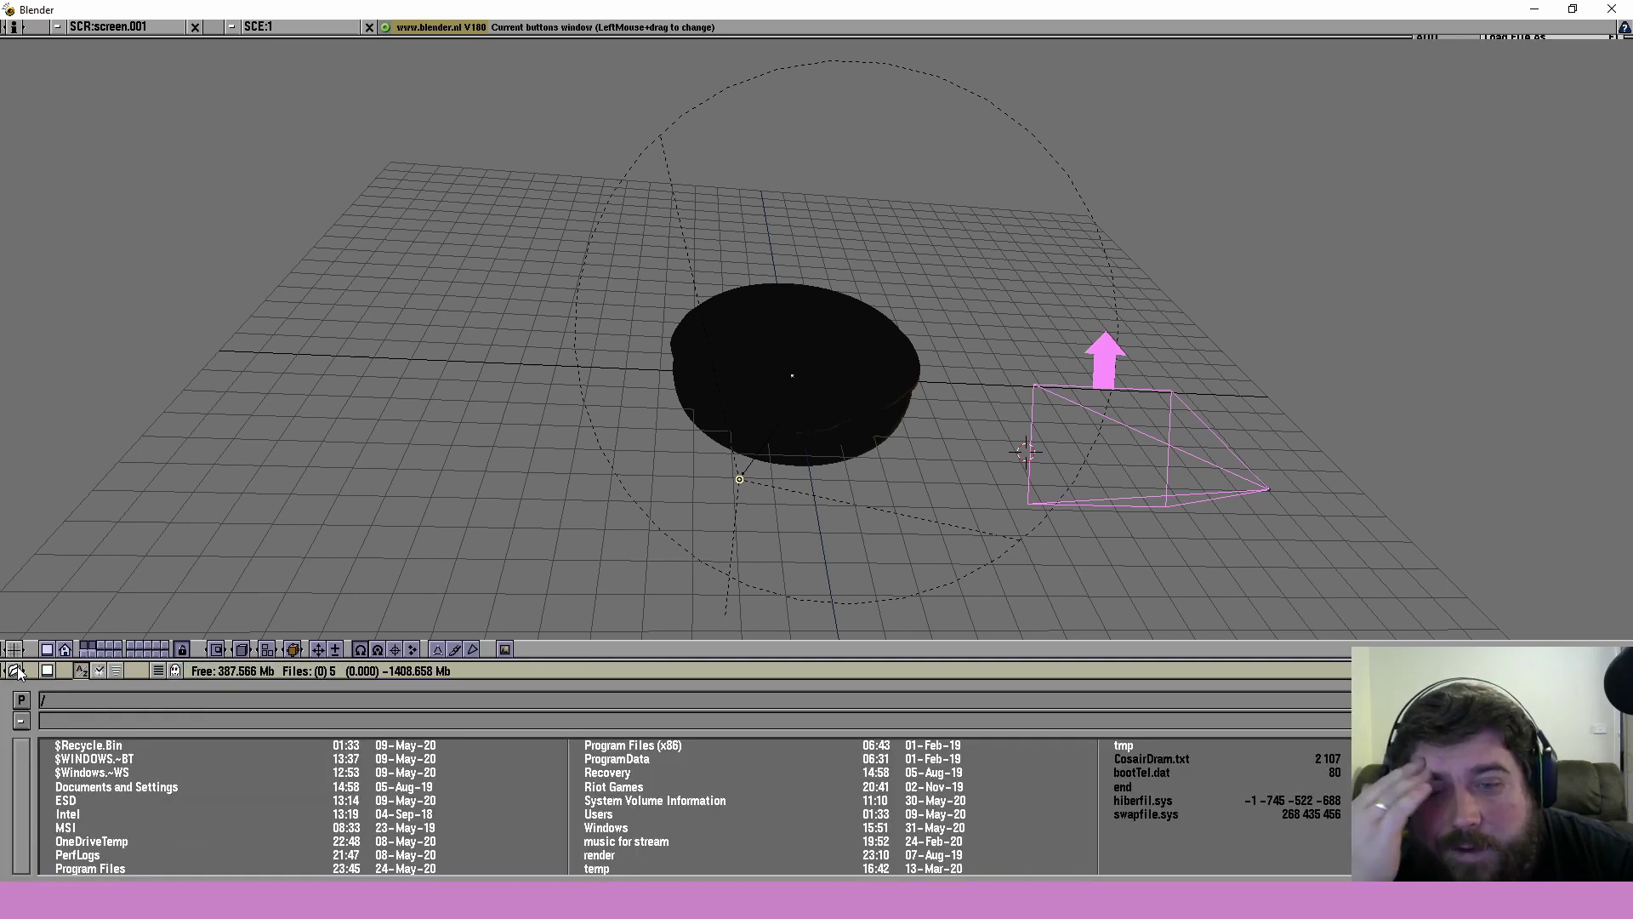
pyautogui.click(17, 671)
pyautogui.click(17, 671)
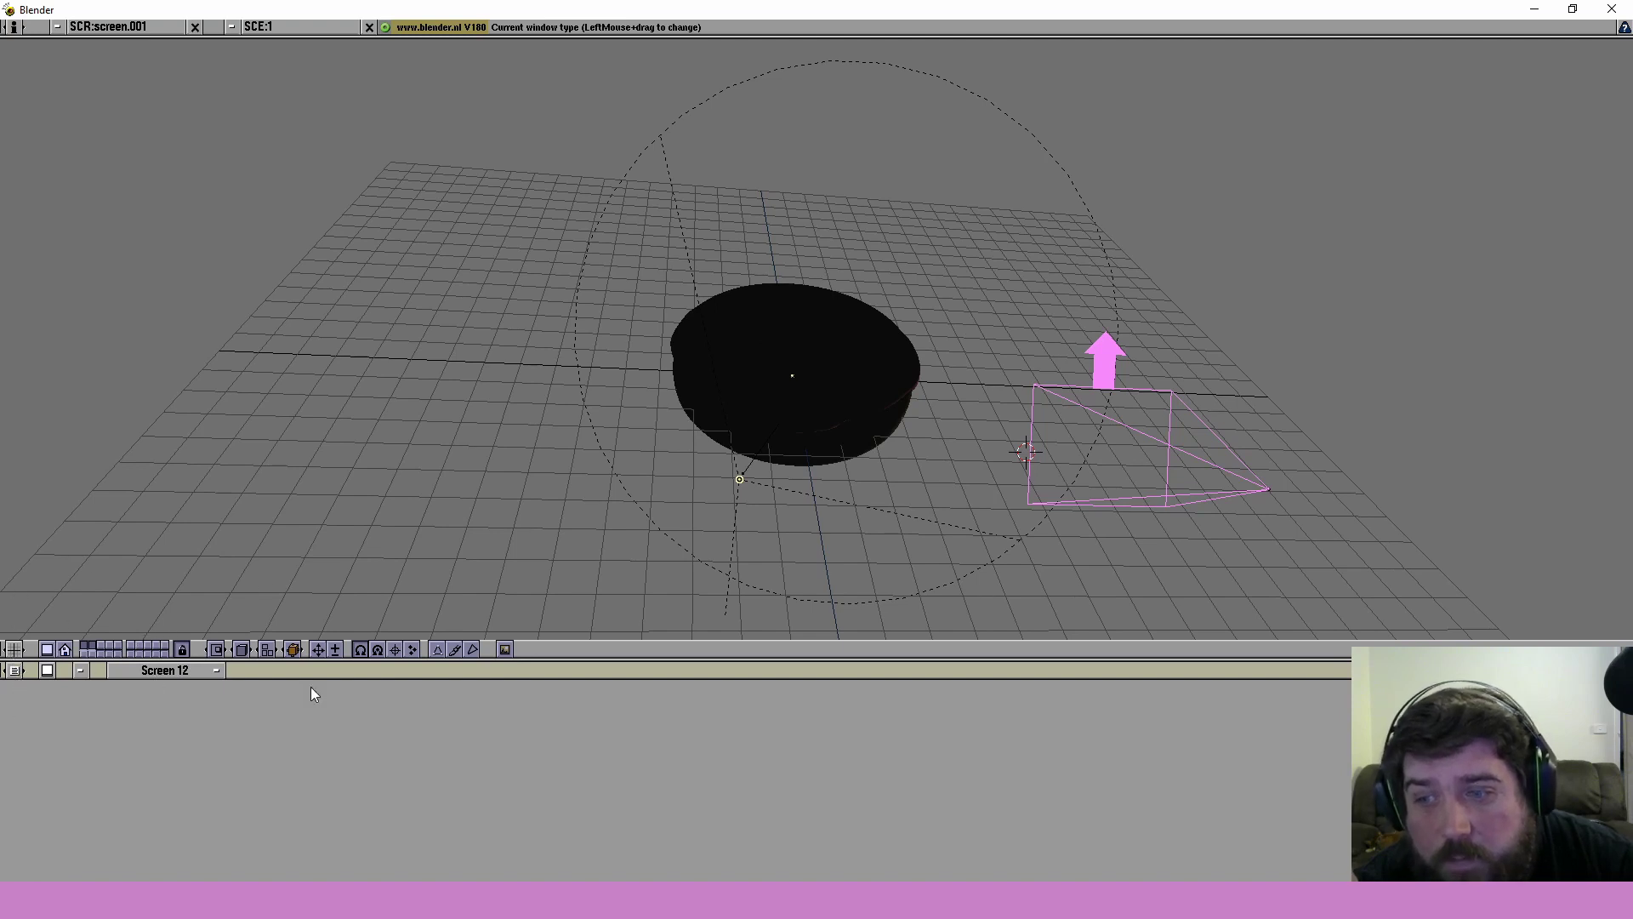
pyautogui.press('F1')
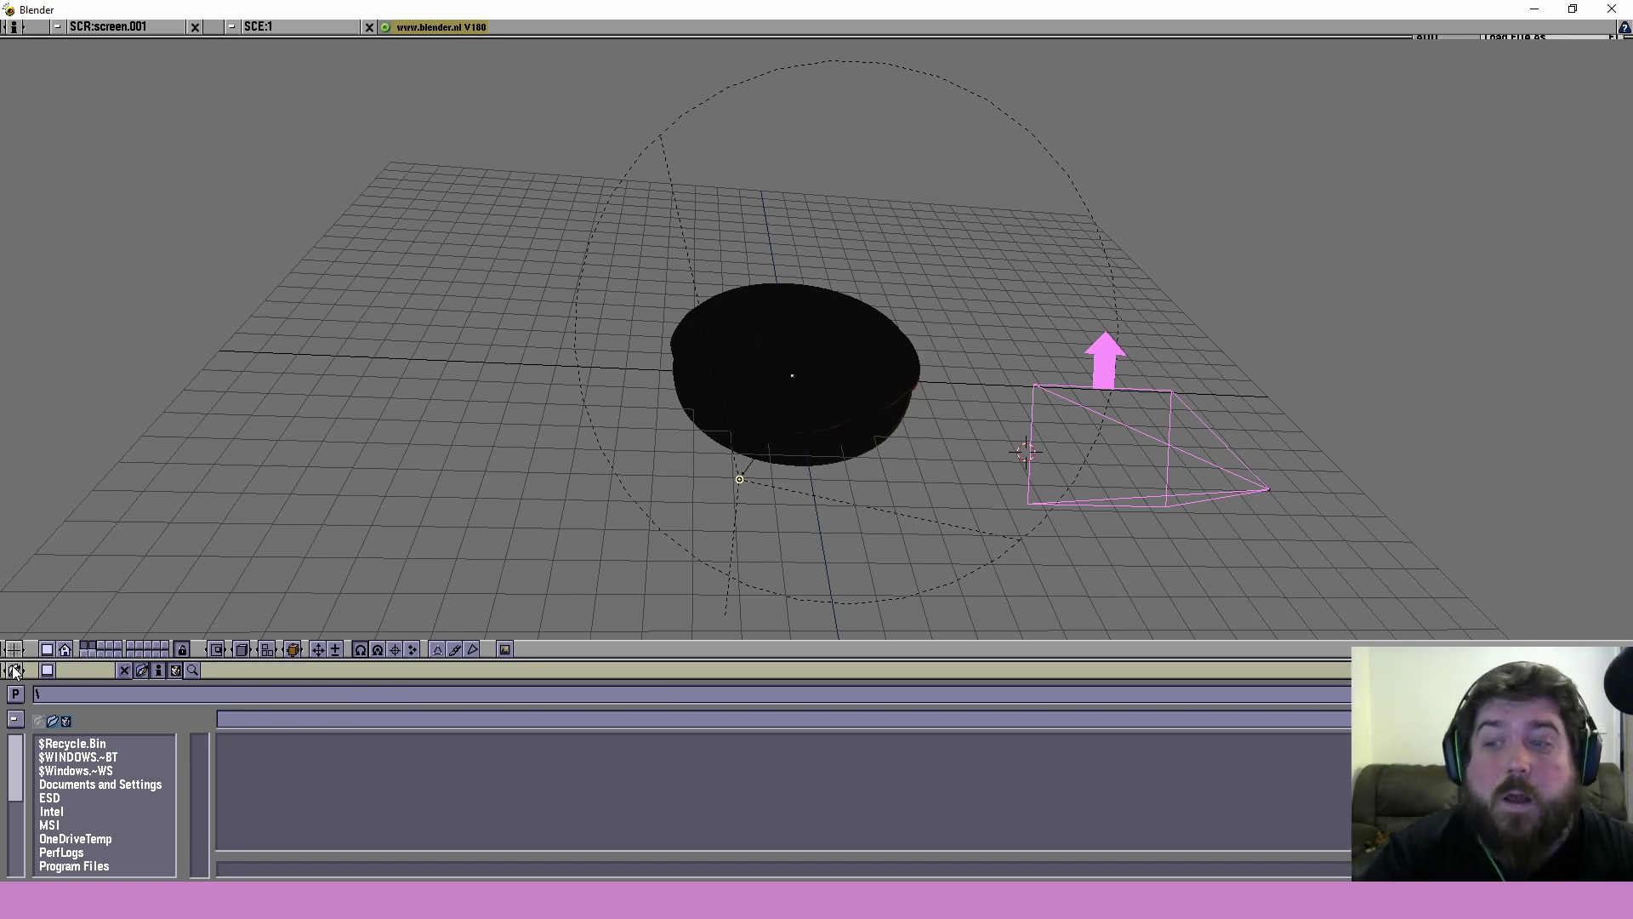
# - Cycle the lower area past the sequence and info windows to the buttons window, and display the world settings
pyautogui.click(14, 672)
pyautogui.click(14, 672)
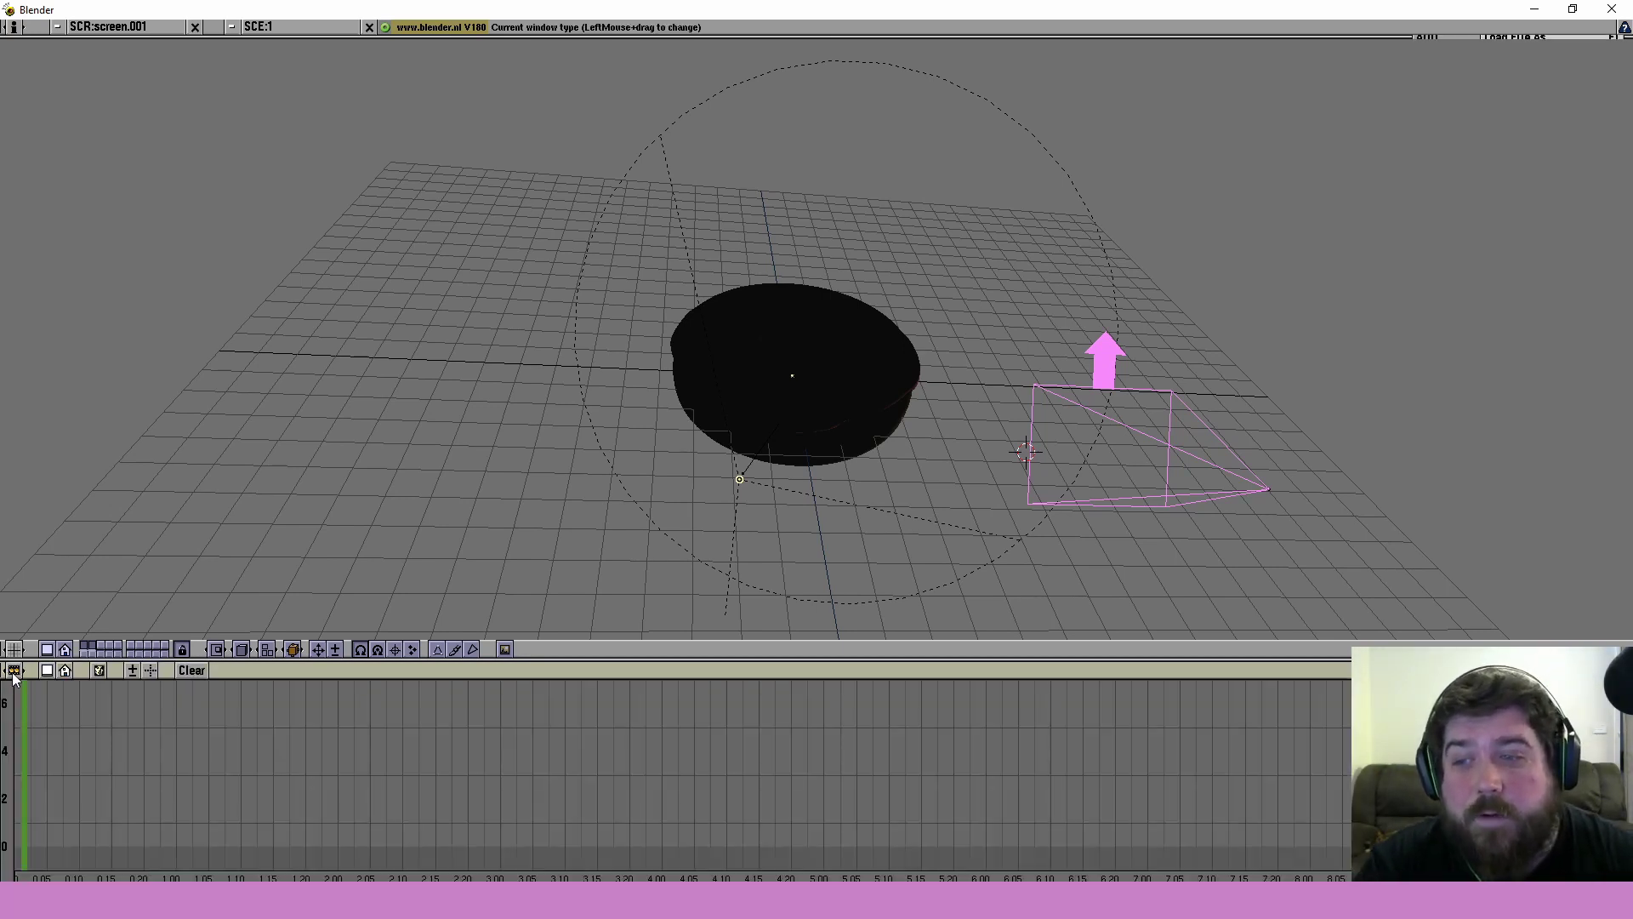
pyautogui.click(14, 672)
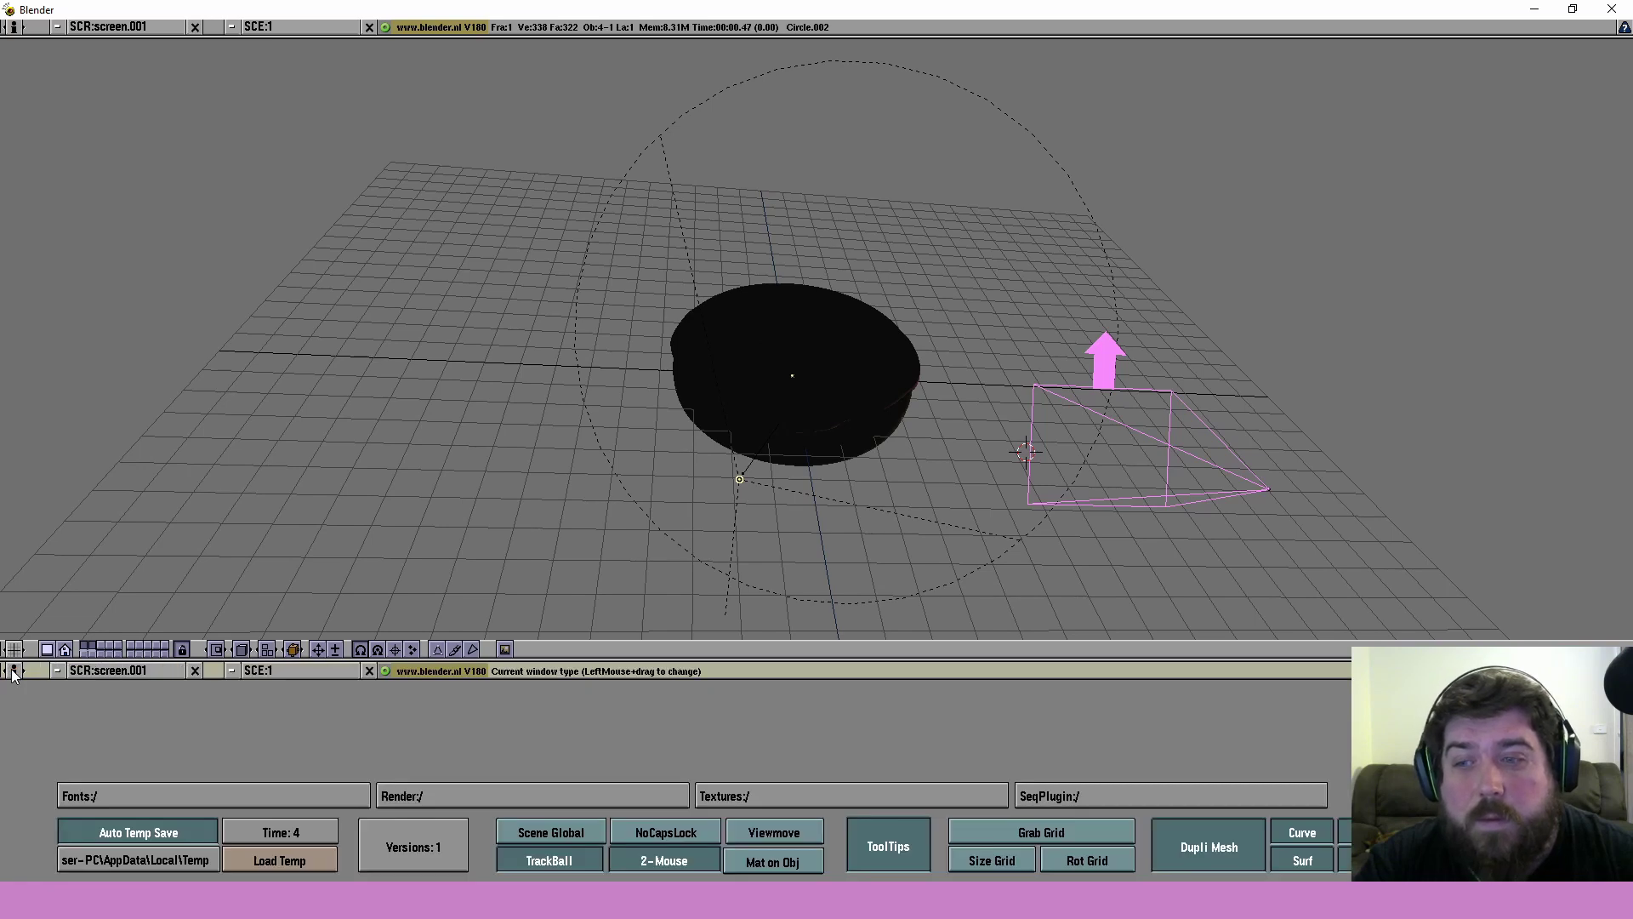
pyautogui.click(14, 672)
pyautogui.click(15, 672)
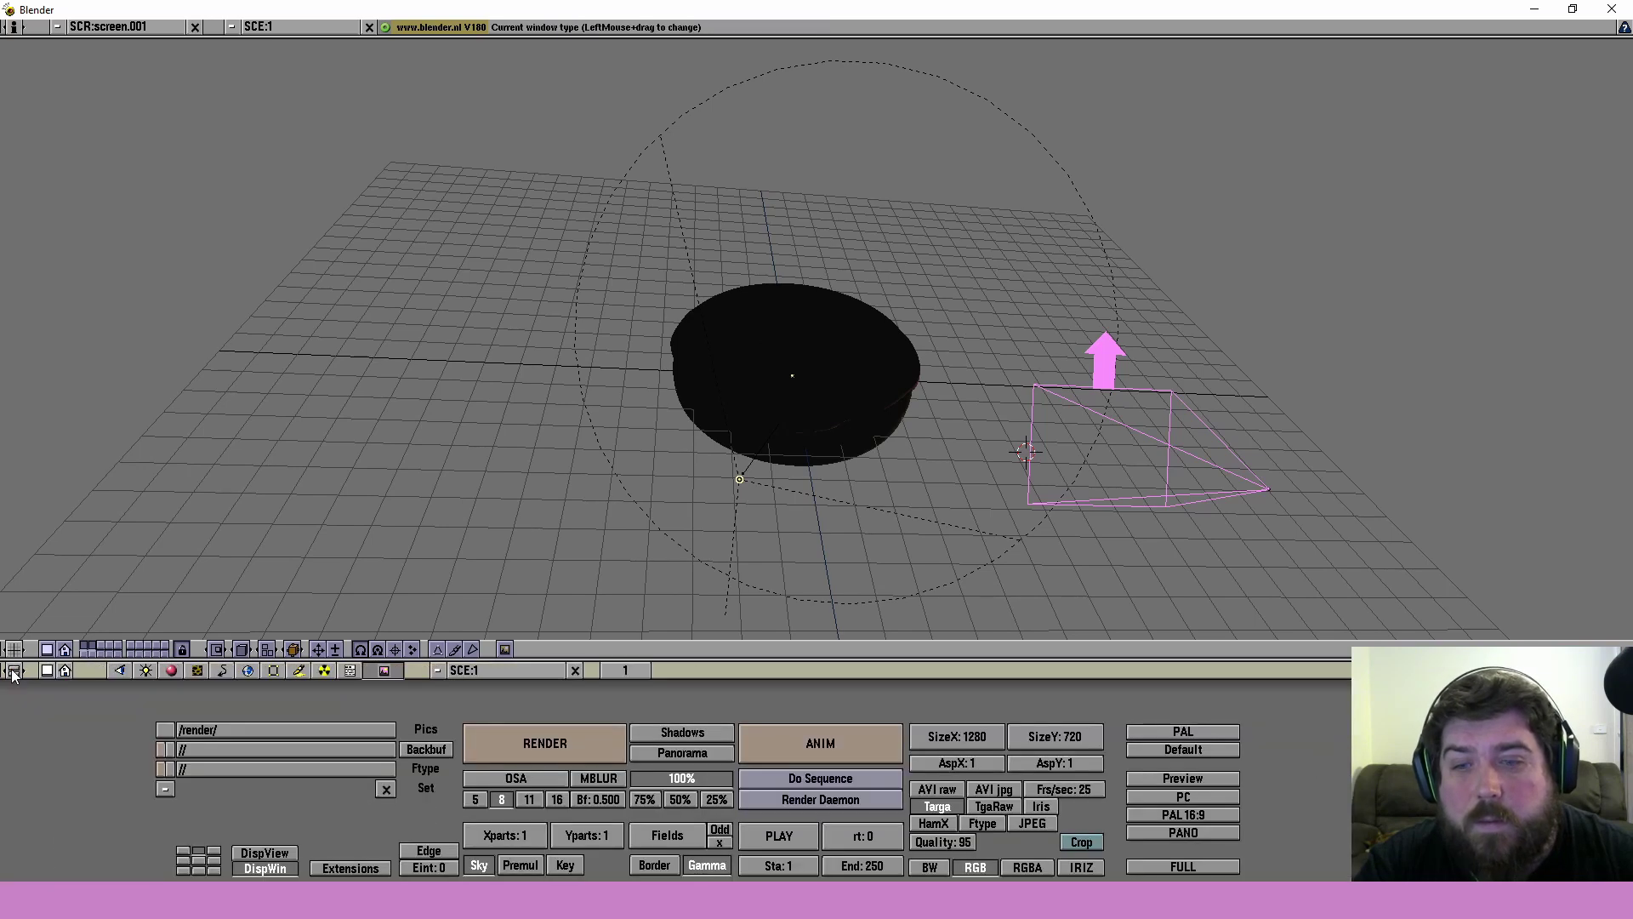
pyautogui.click(255, 670)
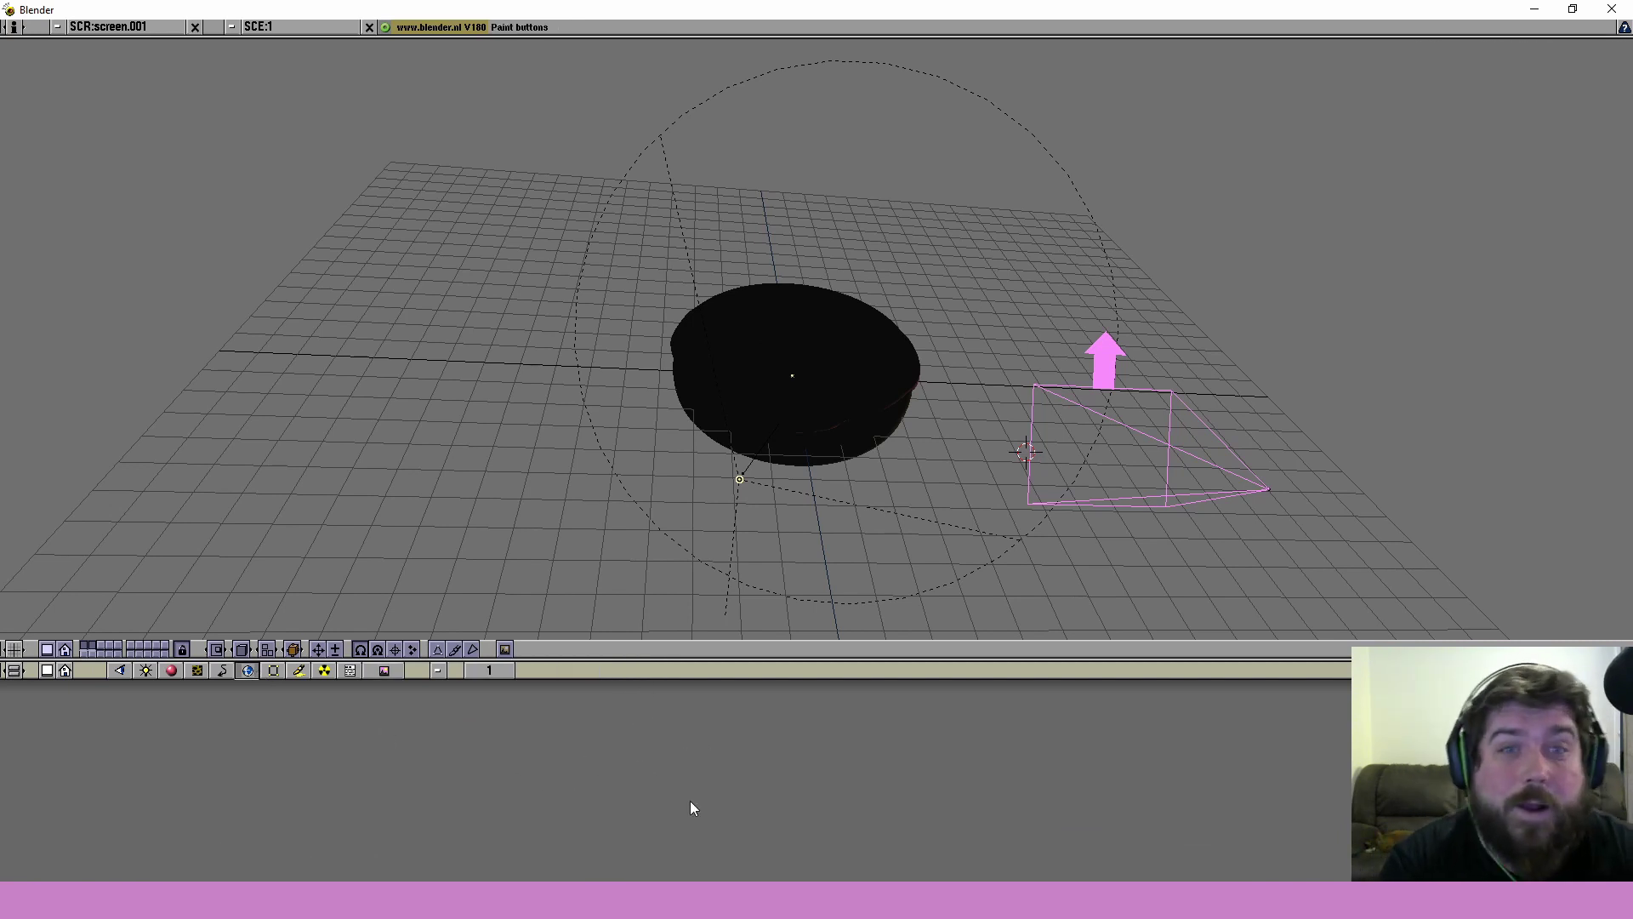
# - Render the donut again and reposition the render window
pyautogui.click(1326, 314)
pyautogui.press('F12')
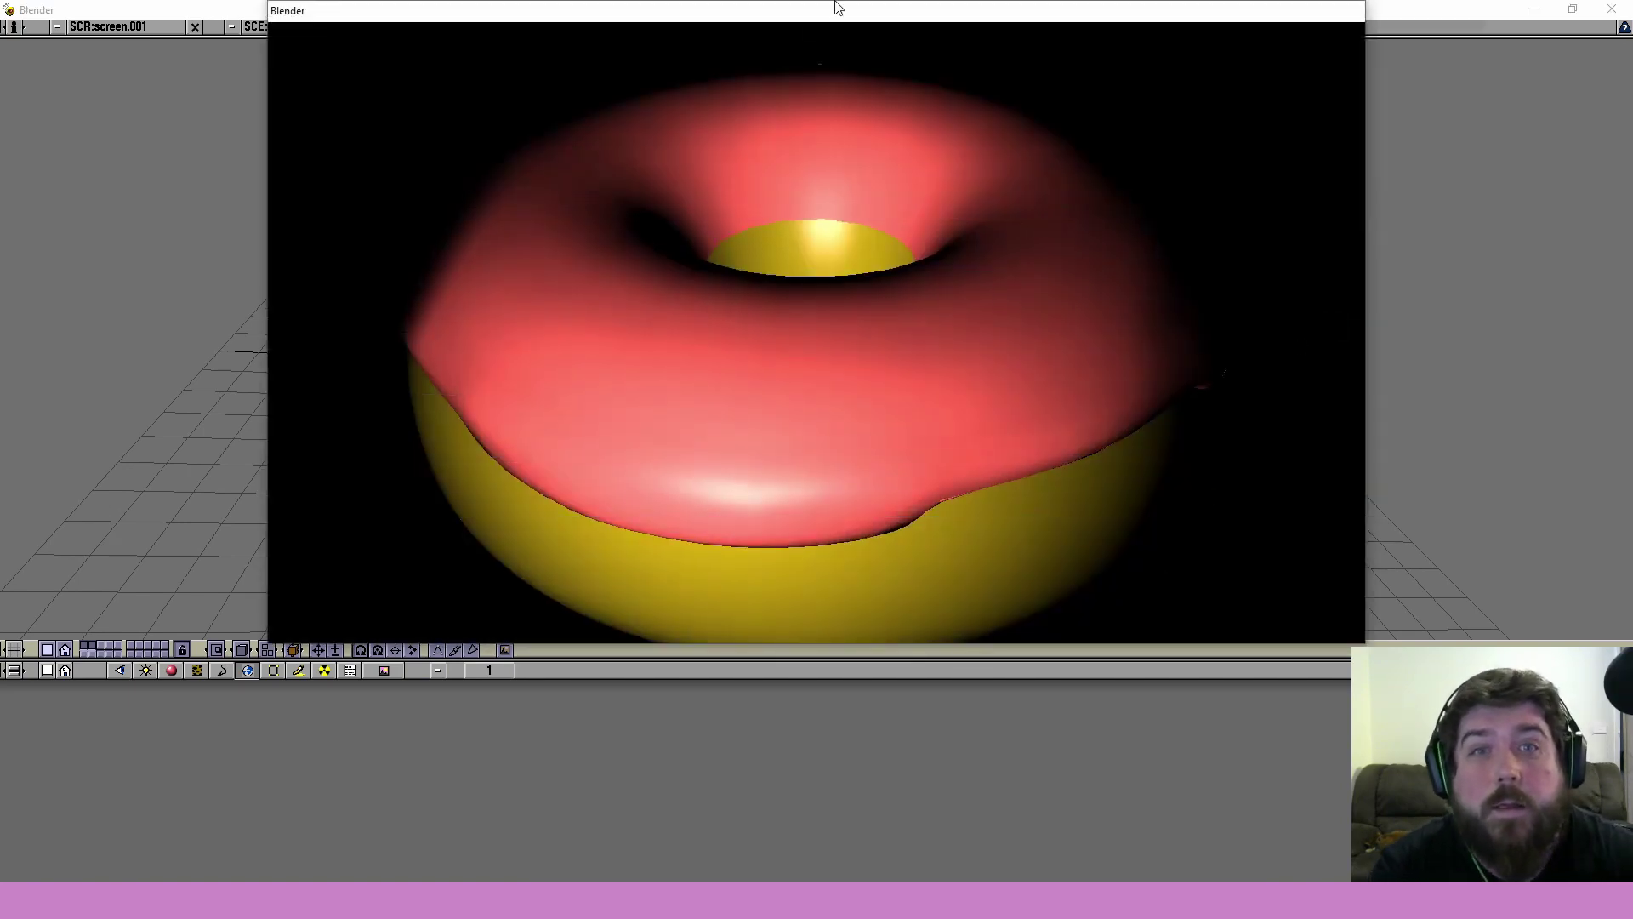
pyautogui.moveTo(820, 11); pyautogui.dragTo(822, 68)
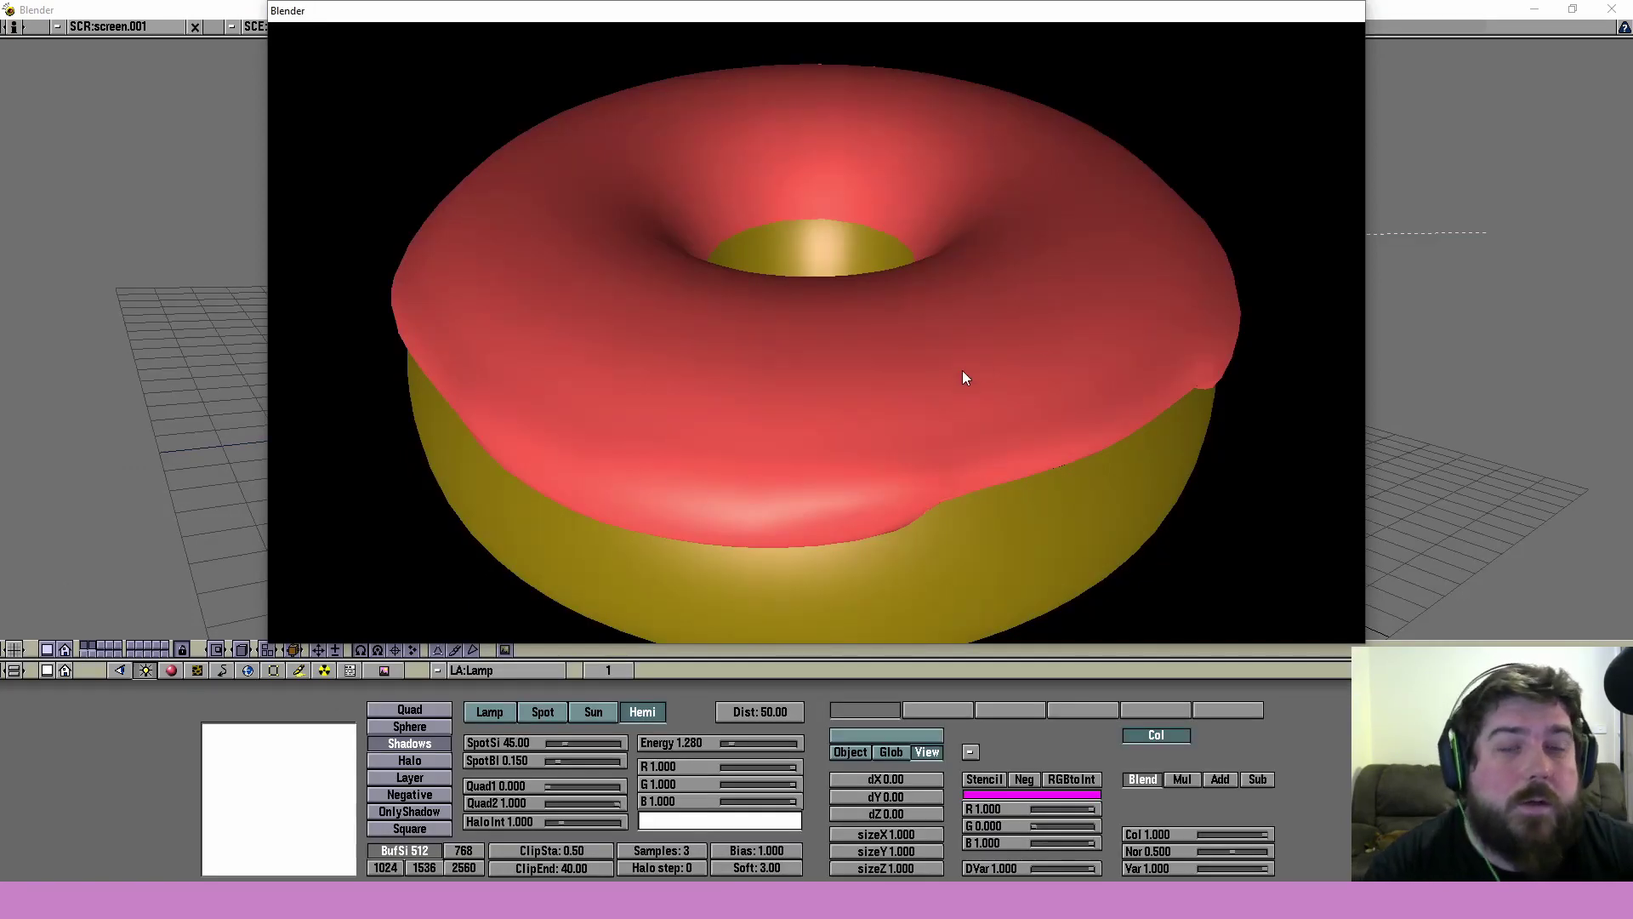
# - Close the render, move the camera back until the whole donut fits the frame, and render again
pyautogui.press('Escape')
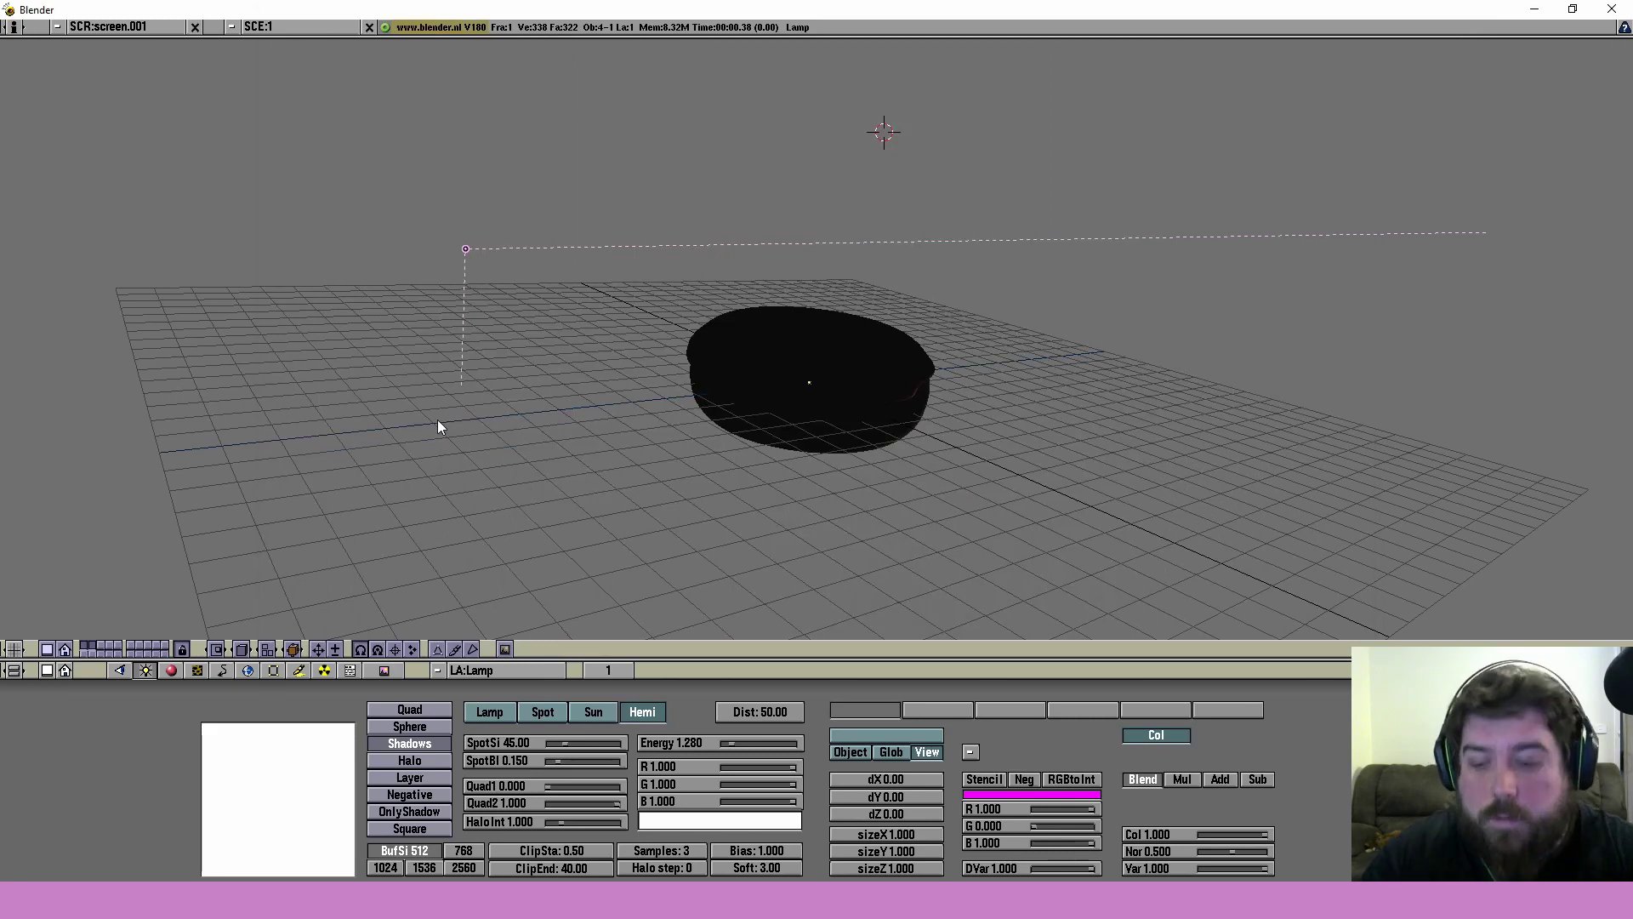
pyautogui.press('g')
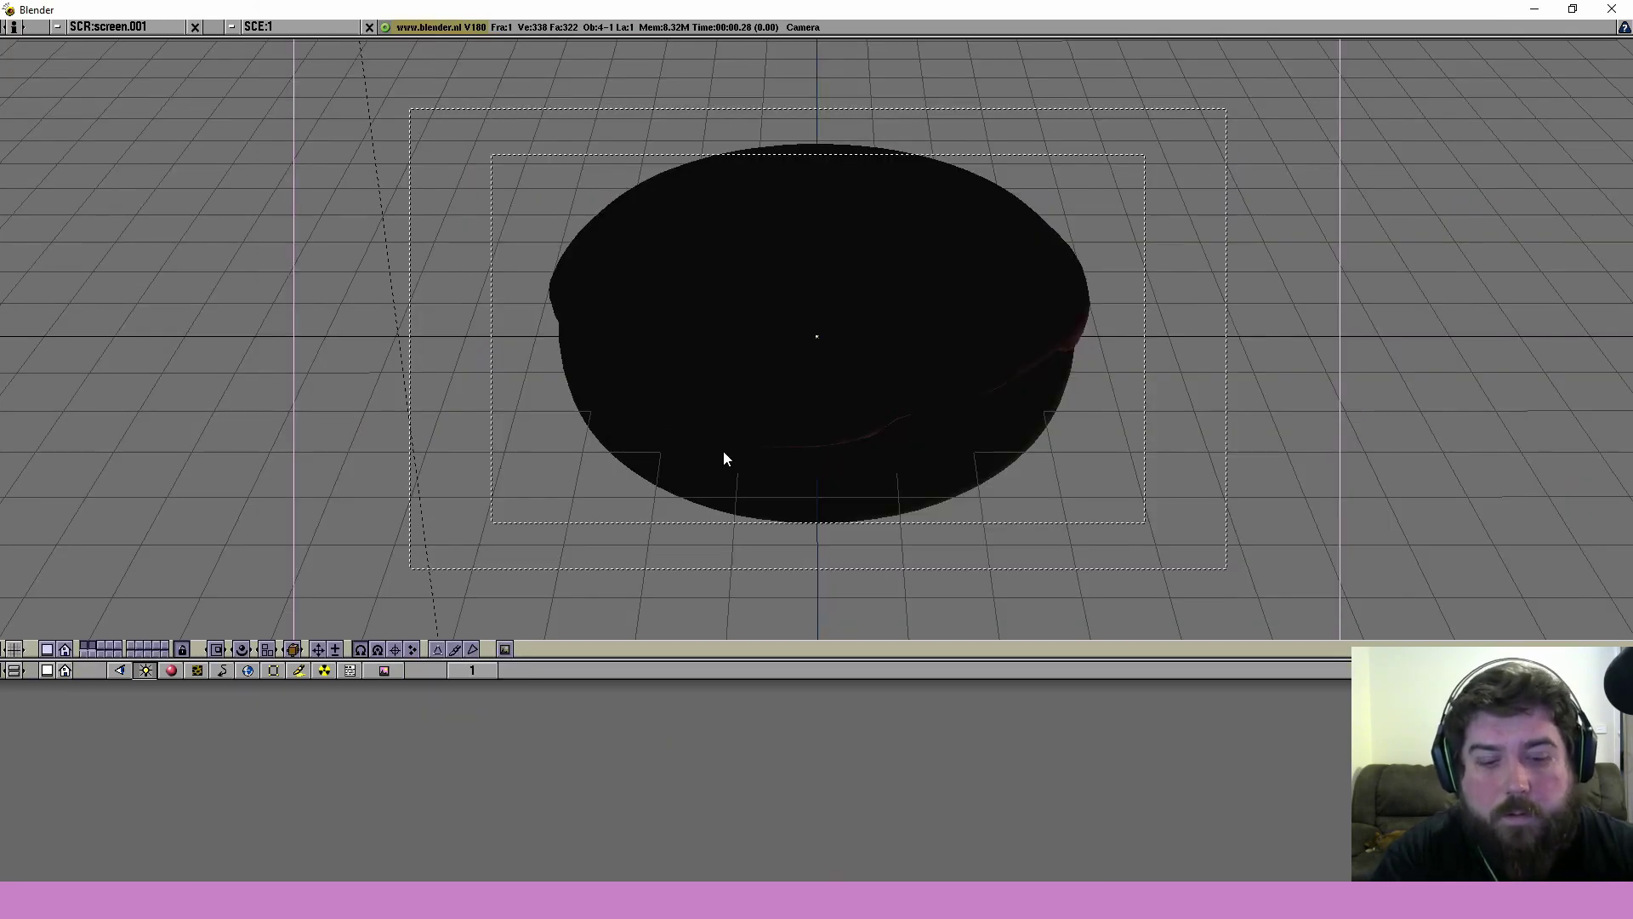
pyautogui.press('F12')
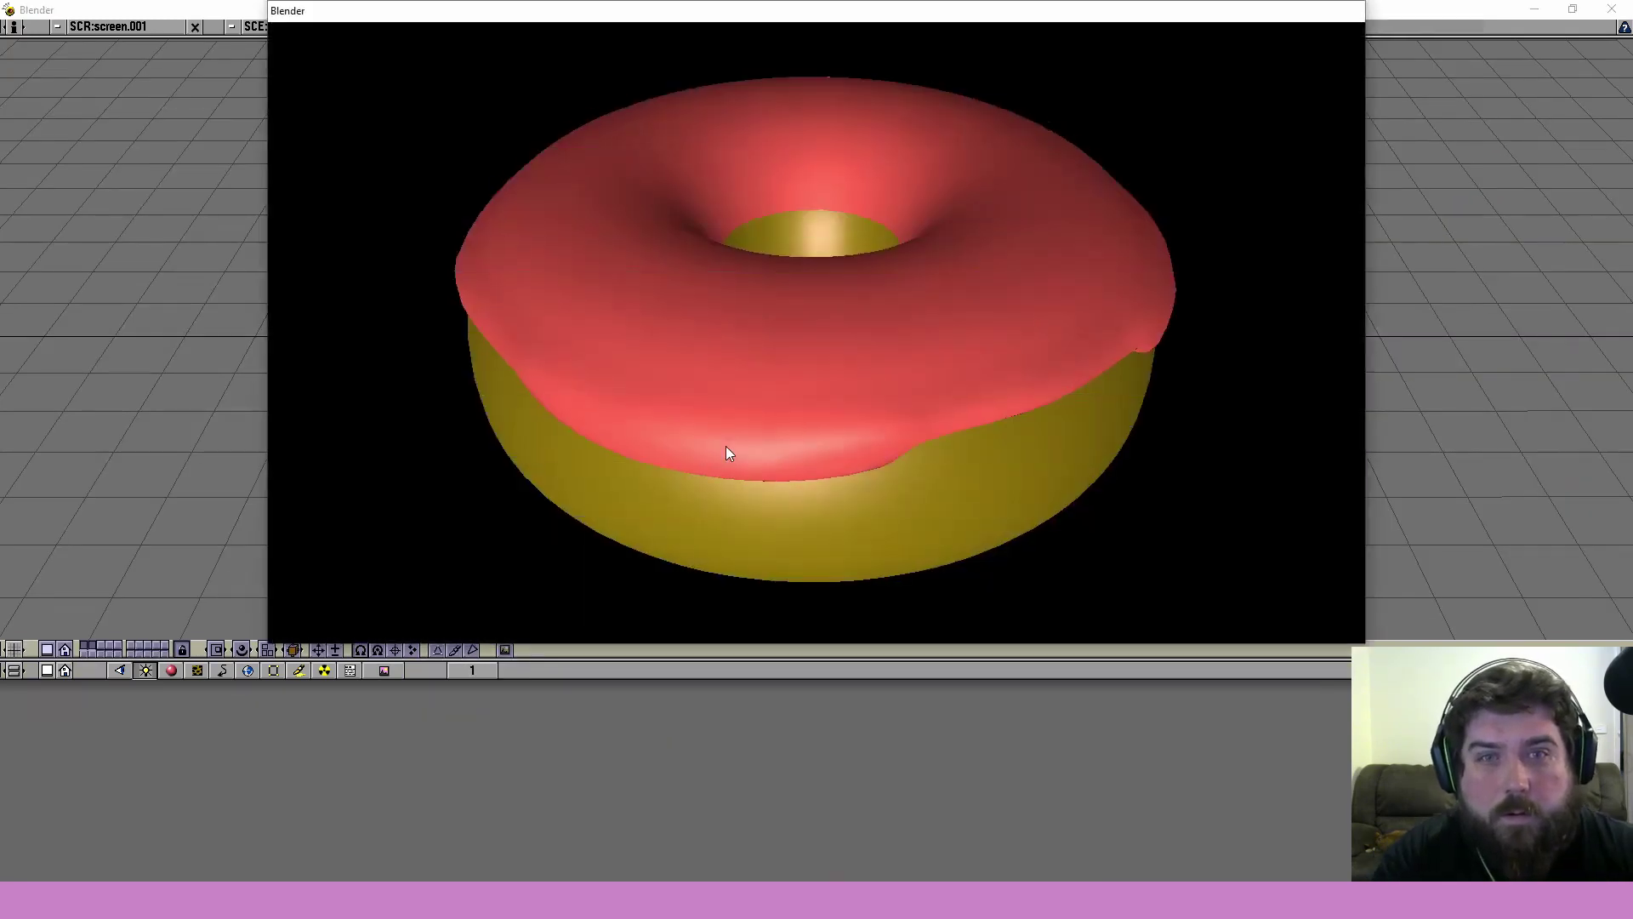